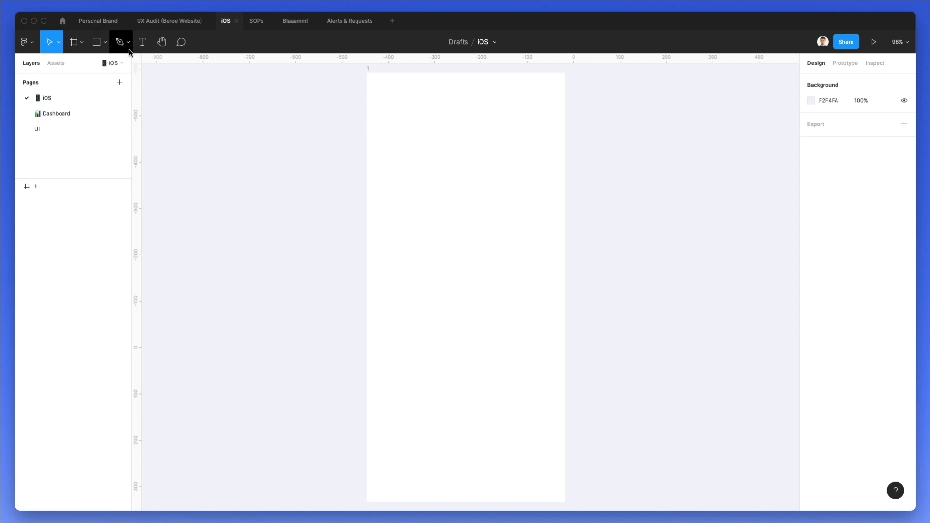
# Step: Add a "My home" text heading near the upper-left corner of frame 1
pyautogui.click(142, 42)
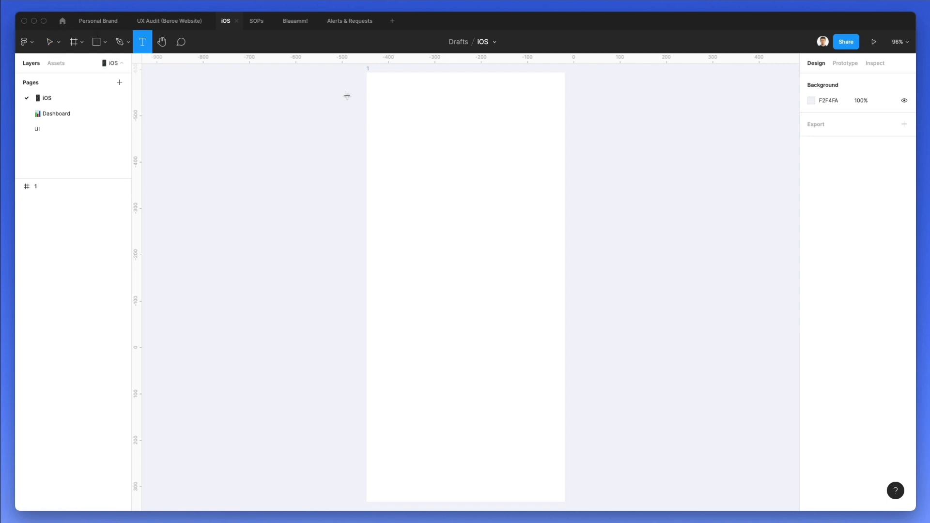
pyautogui.click(389, 114)
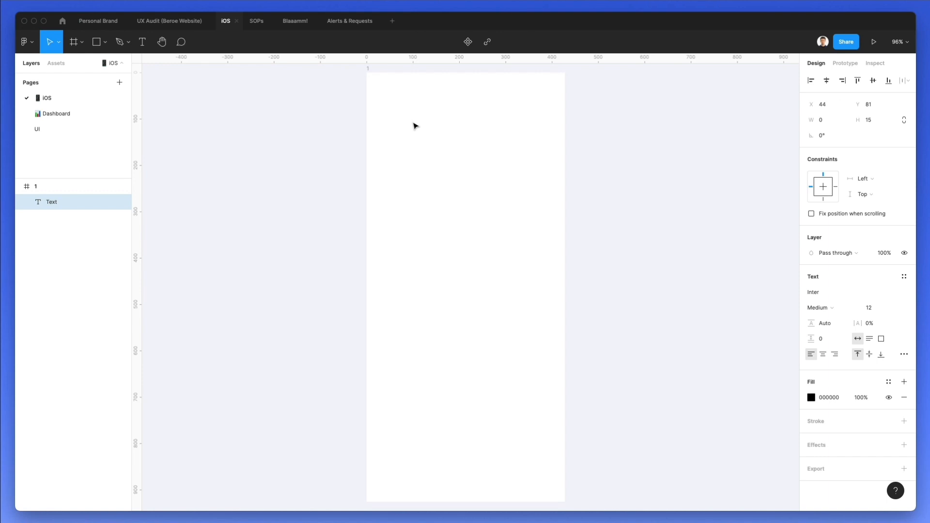
pyautogui.write('My home')
pyautogui.press('Escape')
# Step: Format the "My home" heading in Lato Bold at size 42
pyautogui.click(822, 292)
pyautogui.write('La')
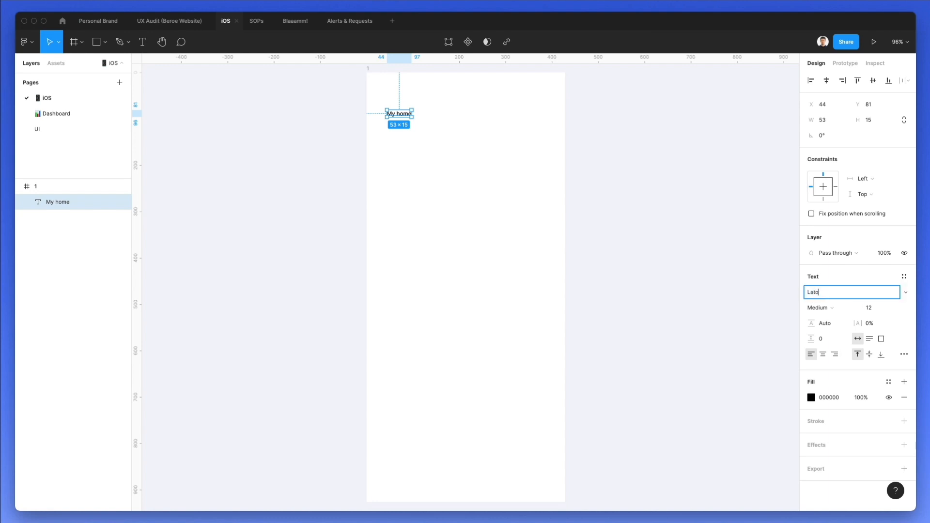
pyautogui.write('to')
pyautogui.press('Return')
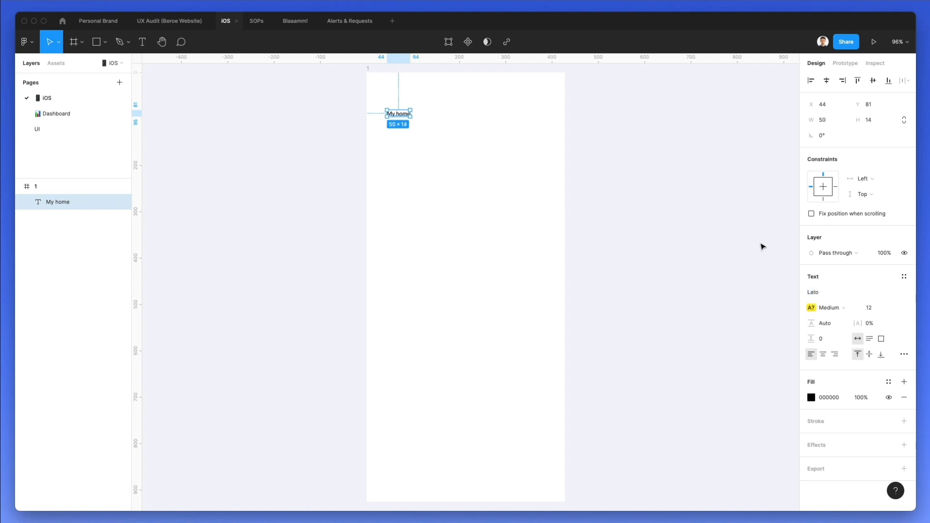
pyautogui.click(869, 307)
pyautogui.write('32')
pyautogui.press('Return')
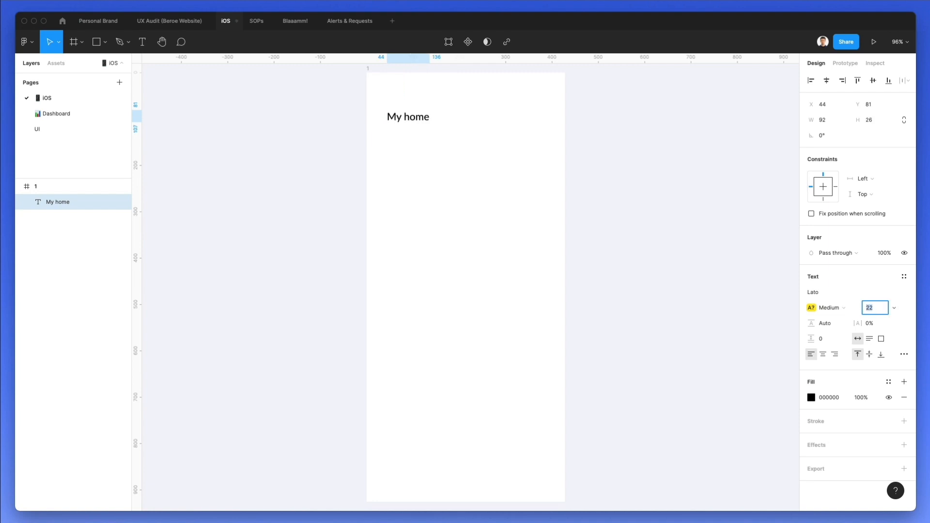
pyautogui.hotkey('shift', 'Up')
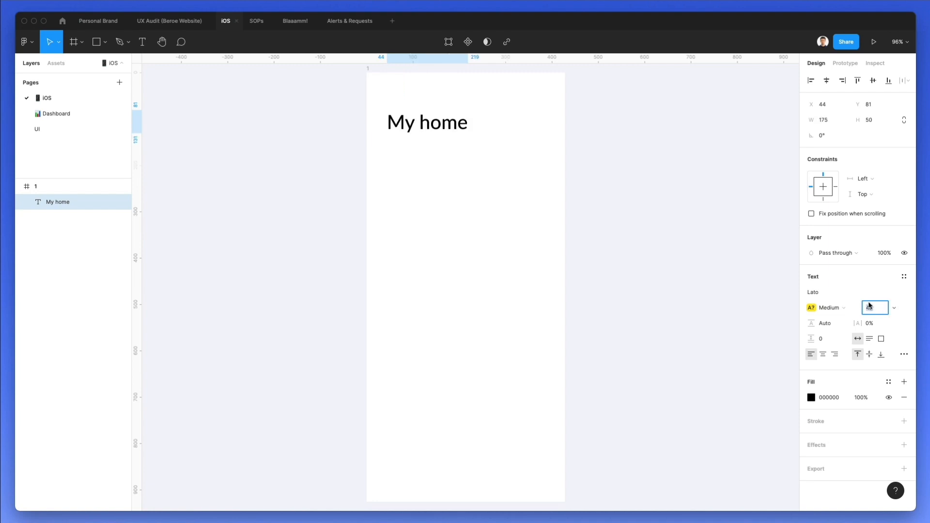
pyautogui.click(832, 308)
pyautogui.click(839, 343)
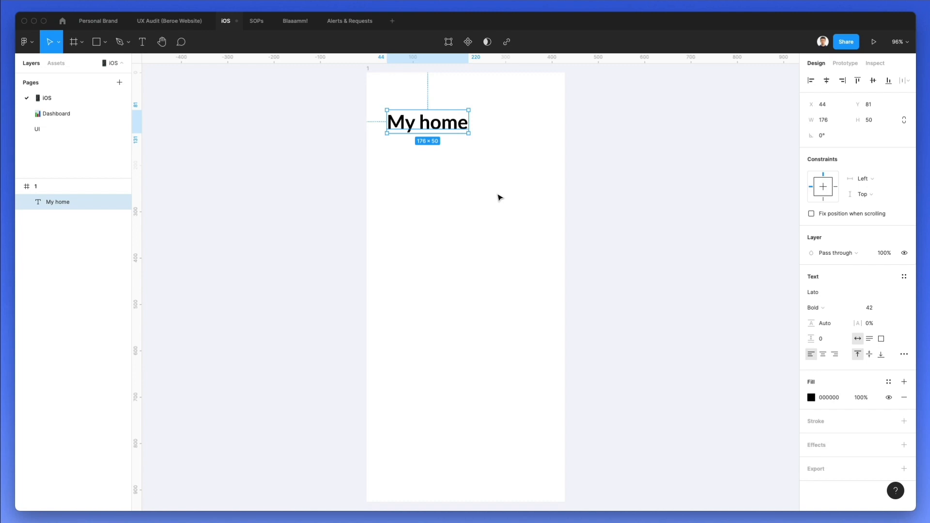
pyautogui.click(745, 0)
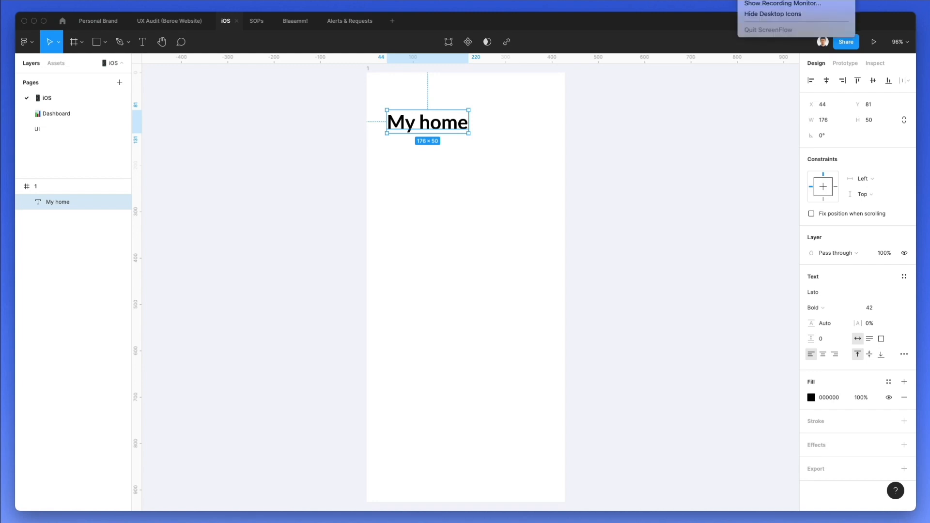
pyautogui.click(831, 73)
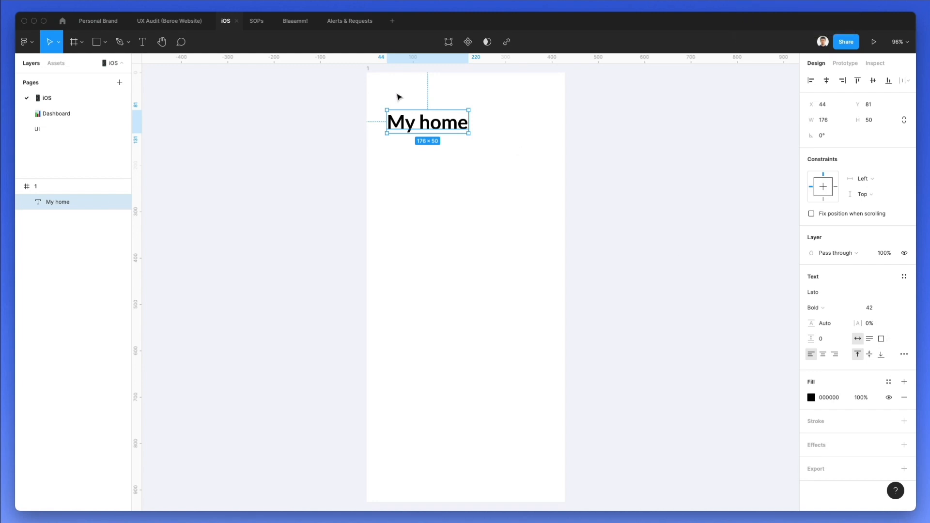
# Step: Add a layout grid to frame 1 and set it up as 2 columns
pyautogui.click(382, 73)
pyautogui.click(375, 76)
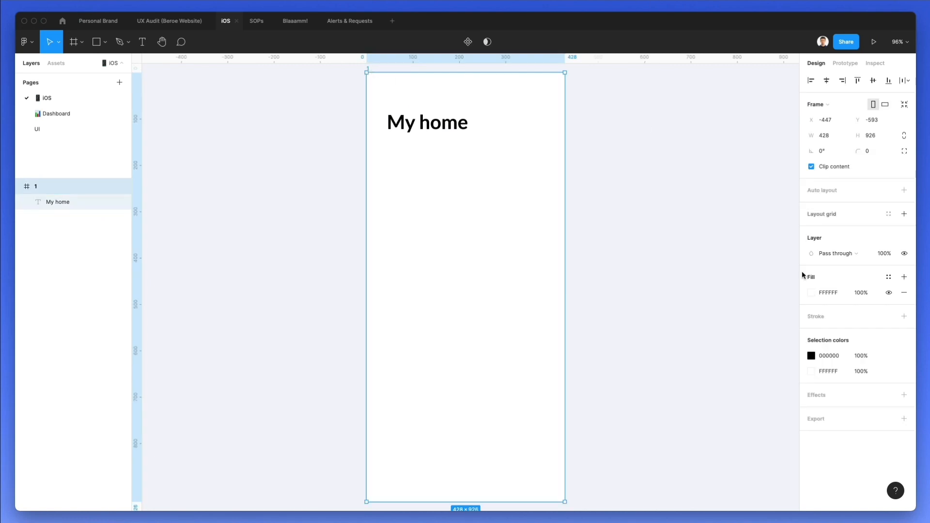
pyautogui.click(828, 215)
pyautogui.click(812, 230)
pyautogui.click(710, 237)
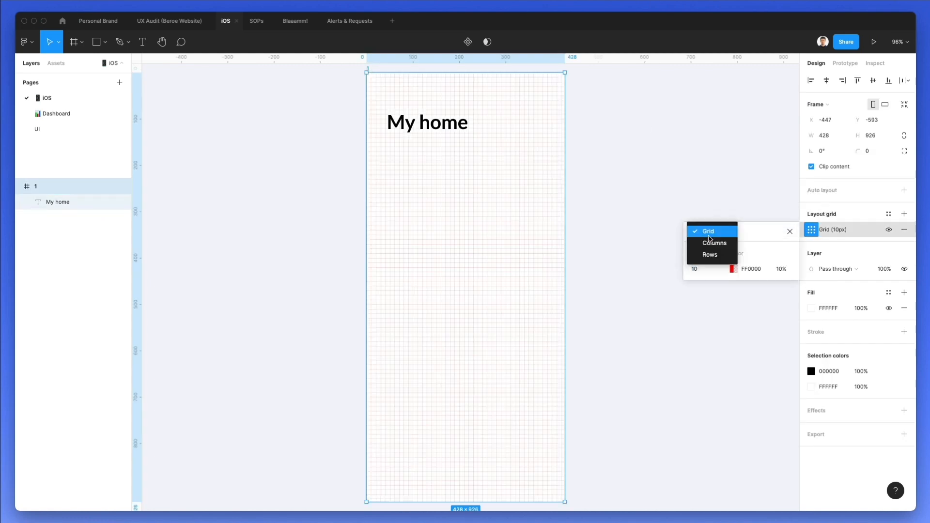
pyautogui.click(713, 243)
pyautogui.press('Down')
pyautogui.press('Down')
pyautogui.press('Down')
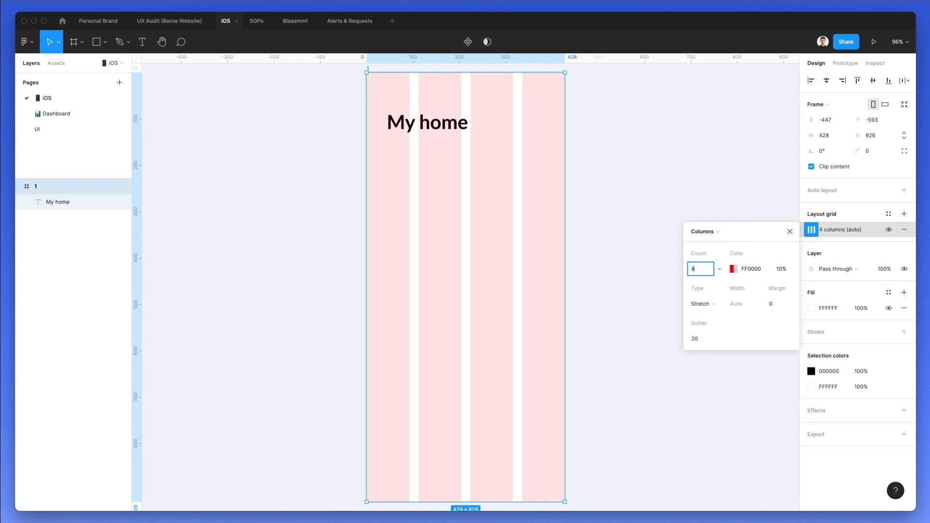
# Step: Set the column grid's margin to 33 and its color to light grey D2D2D2 at 10%
pyautogui.click(778, 304)
pyautogui.hotkey('shift', 'Up')
pyautogui.hotkey('shift', 'Up')
pyautogui.hotkey('shift', 'Up')
pyautogui.click(733, 269)
pyautogui.click(568, 274)
pyautogui.moveTo(569, 280); pyautogui.dragTo(564, 295)
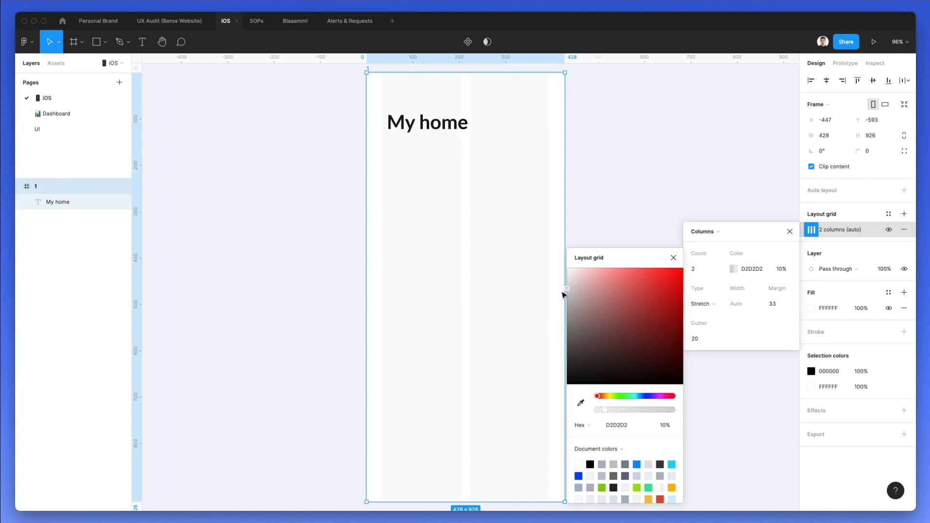
# Step: Align the "My home" heading with the first column's left edge at X 33 and move it slightly lower
pyautogui.click(405, 146)
pyautogui.moveTo(405, 132); pyautogui.dragTo(402, 134)
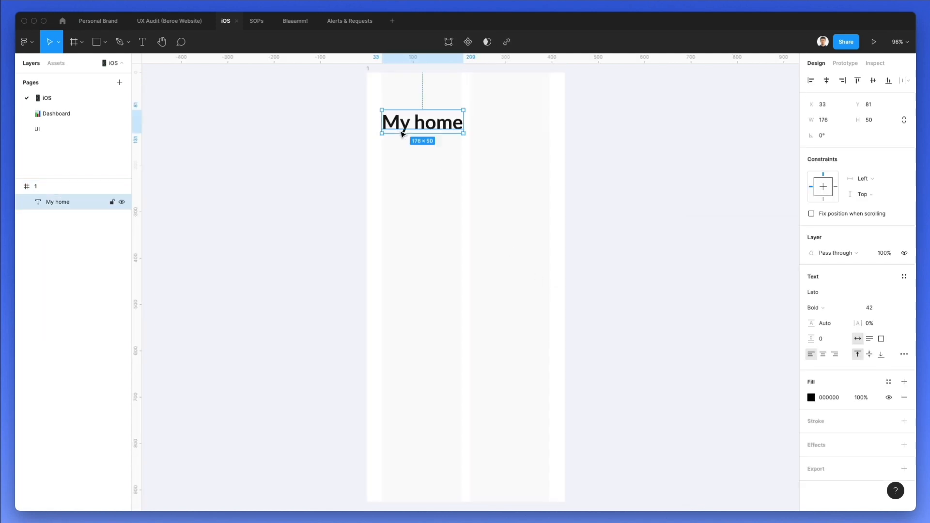
pyautogui.click(422, 166)
pyautogui.moveTo(435, 127); pyautogui.dragTo(434, 137)
pyautogui.click(494, 302)
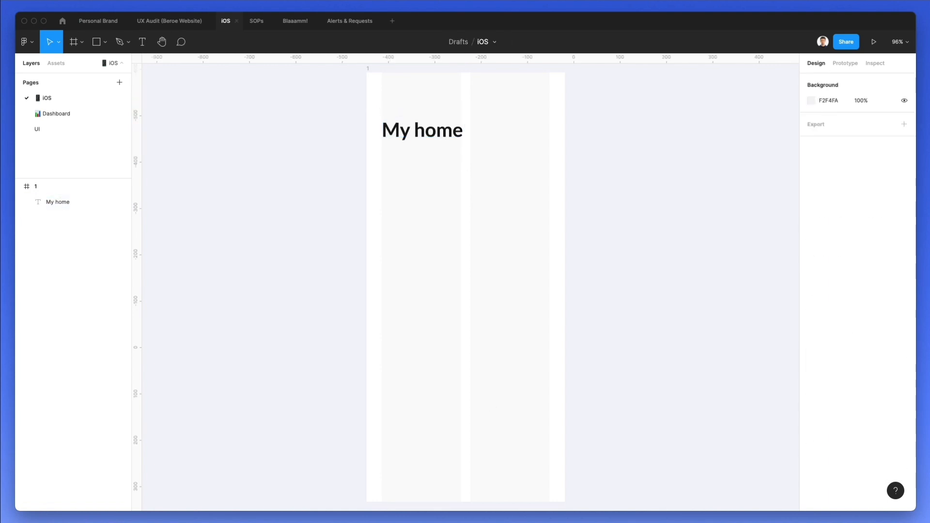
# Step: Switch to Nucleo, search the glyph icons for "arrow", and move its window clear of the iOS frame
pyautogui.press('super+Tab')
pyautogui.doubleClick(389, 198)
pyautogui.write('arrow')
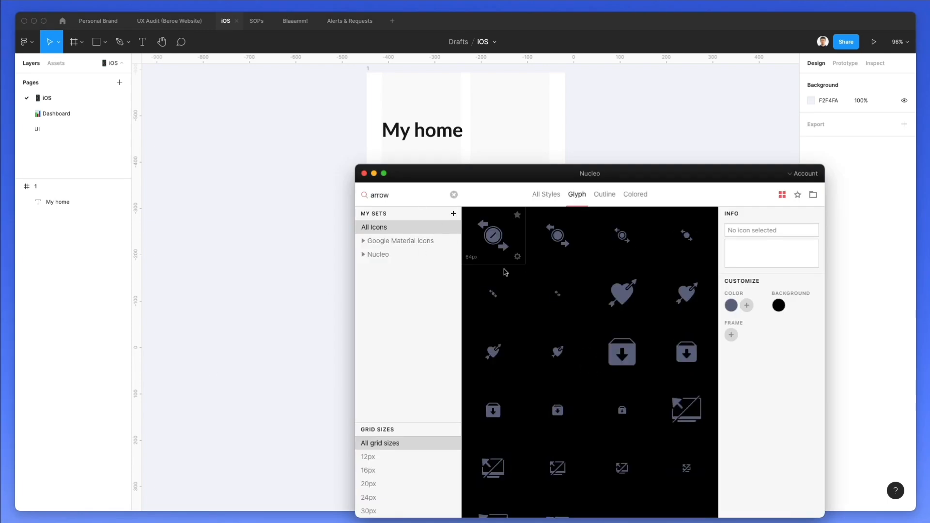
pyautogui.scroll(-10, 503, 289)
pyautogui.moveTo(663, 167); pyautogui.dragTo(752, 152)
pyautogui.hscroll(5, 400, 156)
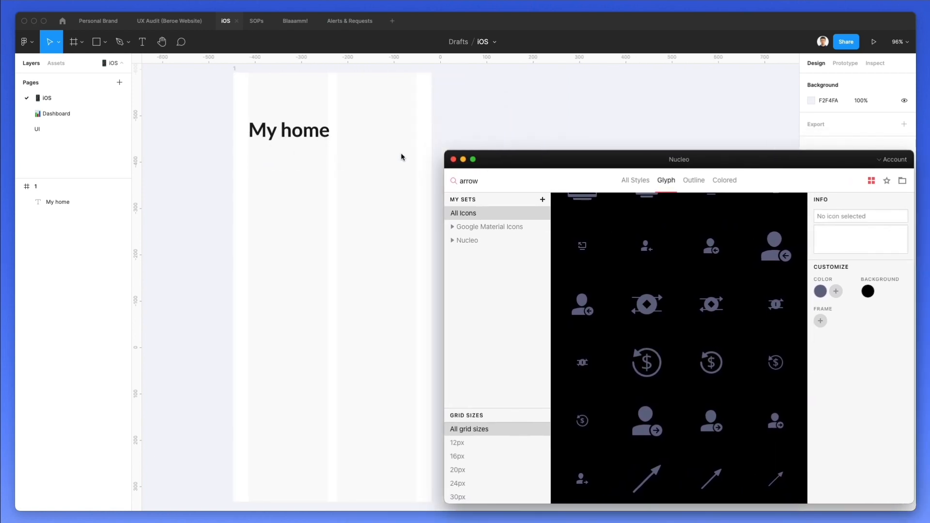
# Step: Find the 24px downward chevron among the Nucleo arrow icons and place it in the iOS frame
pyautogui.scroll(-5, 650, 286)
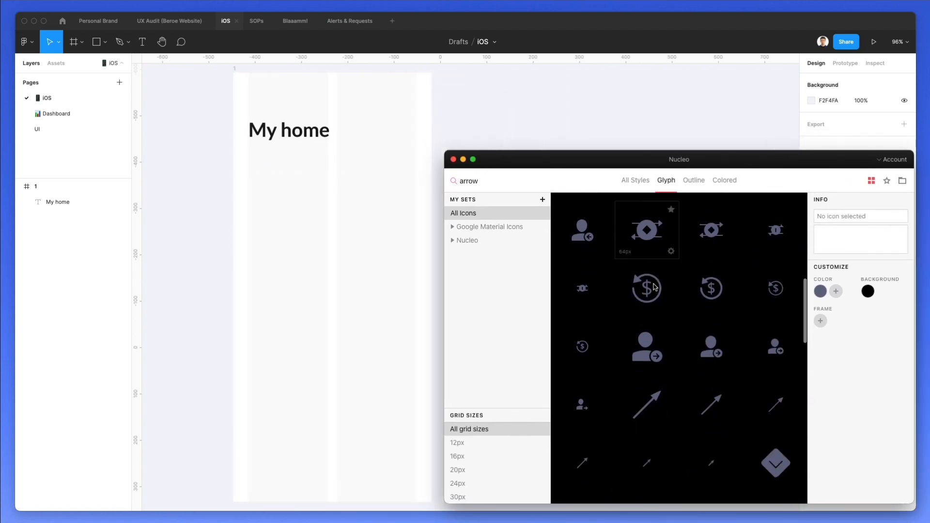
pyautogui.scroll(-8, 654, 287)
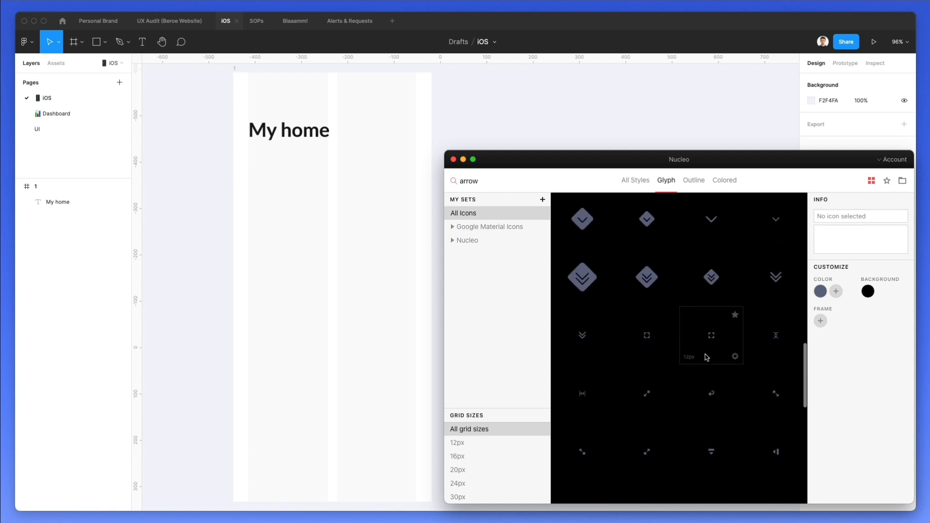
pyautogui.scroll(-6, 685, 347)
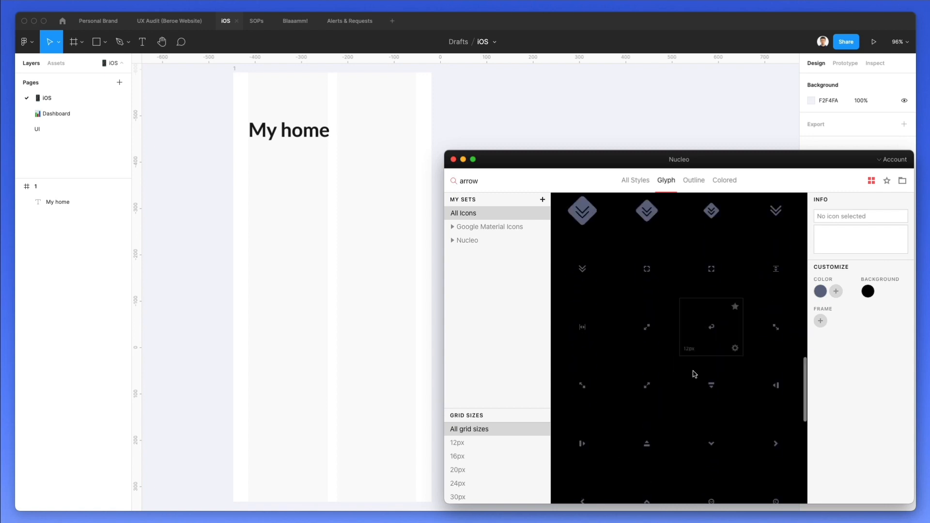
pyautogui.scroll(-8, 692, 373)
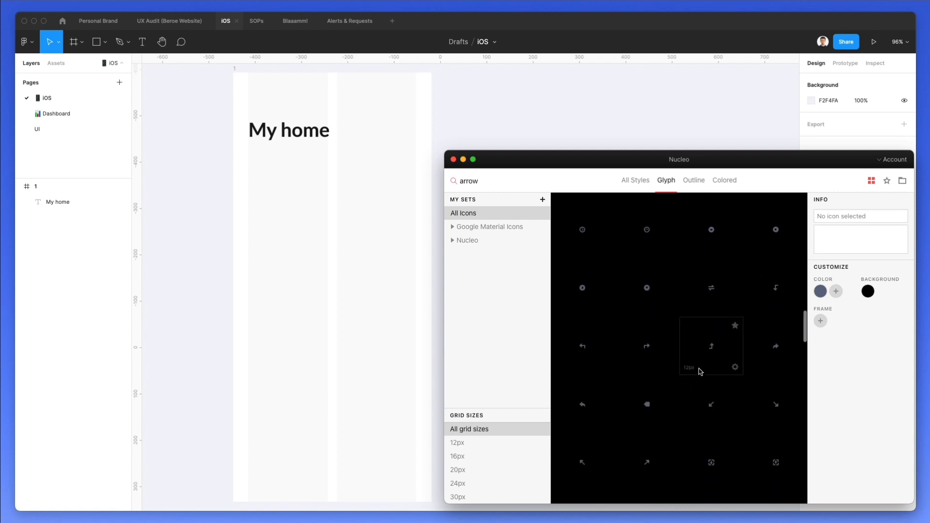
pyautogui.scroll(-1, 728, 353)
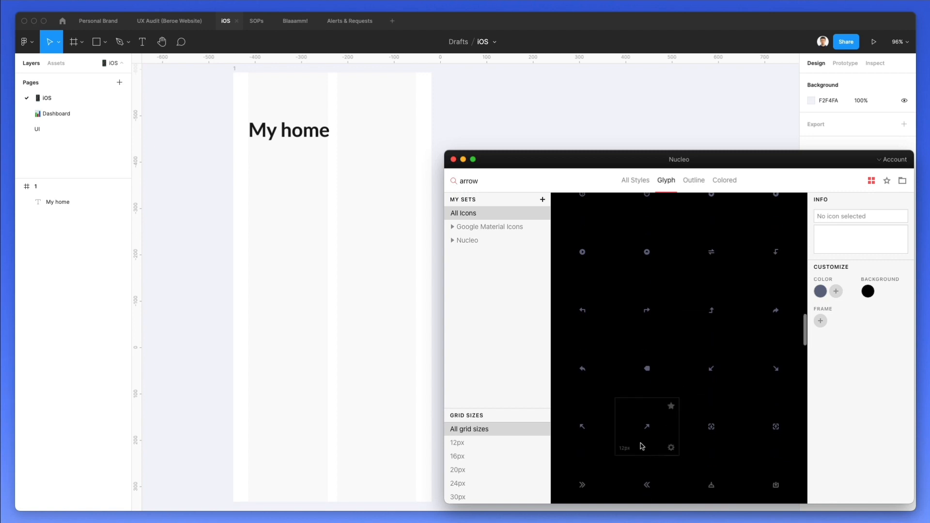
pyautogui.scroll(8, 625, 426)
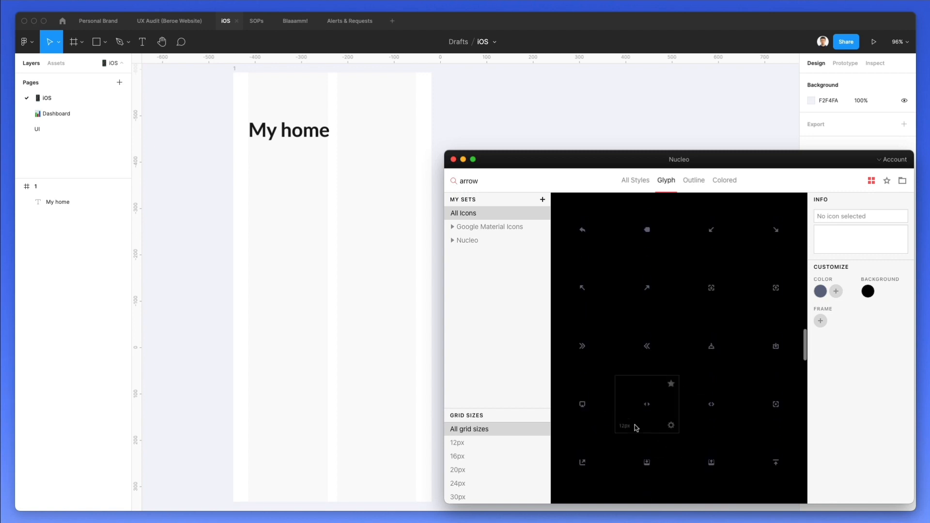
pyautogui.scroll(10, 636, 428)
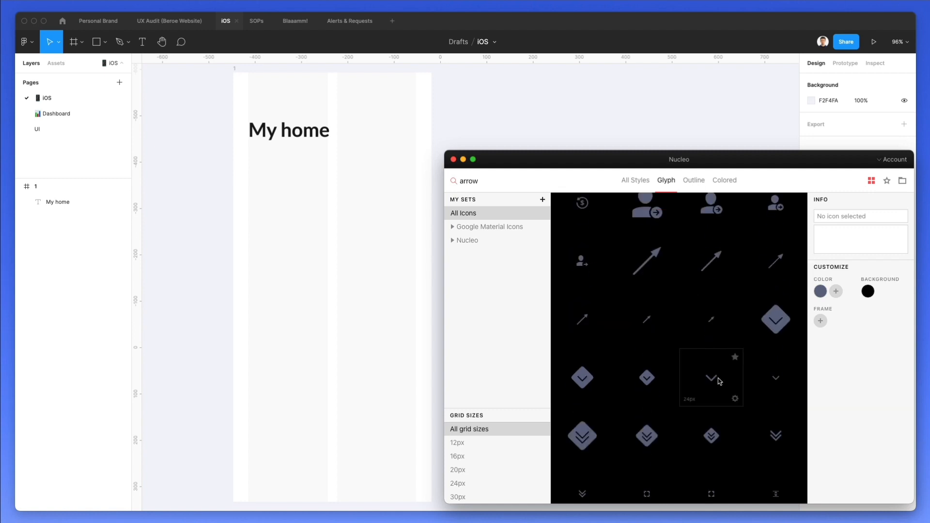
pyautogui.moveTo(719, 381); pyautogui.dragTo(304, 172)
# Step: Ungroup the chevron, rotate it to -90° as a back arrow above the heading, and align it with the first column's left edge
pyautogui.scroll(5, 249, 89)
pyautogui.press('super+shift+g')
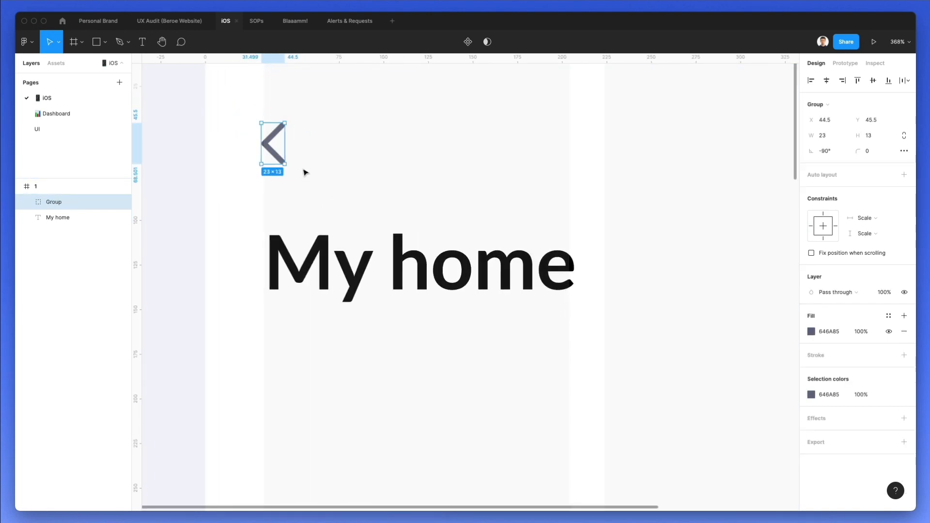
pyautogui.moveTo(280, 146); pyautogui.dragTo(277, 147)
pyautogui.scroll(-3, 278, 146)
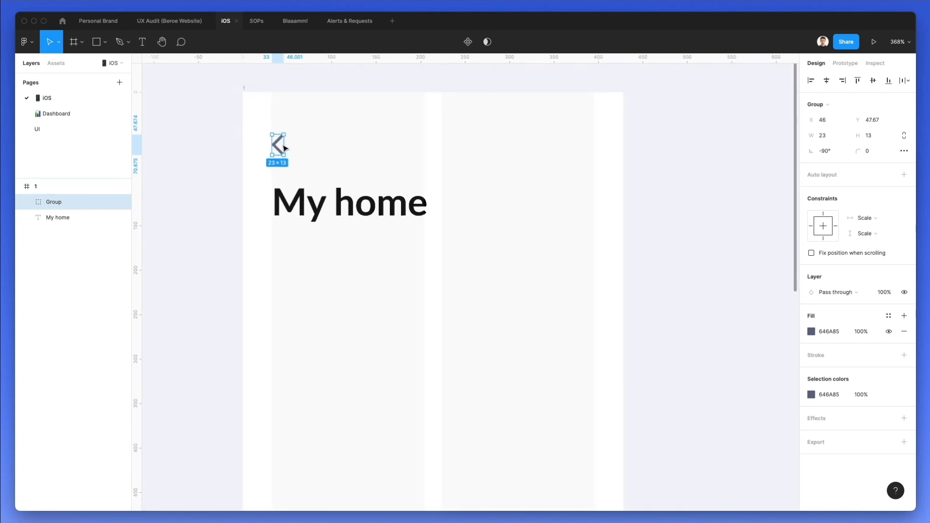
# Step: Fill the back chevron with the heading's black 000000 and scale it down to about 18 × 10
pyautogui.press('i')
pyautogui.click(281, 196)
pyautogui.click(339, 154)
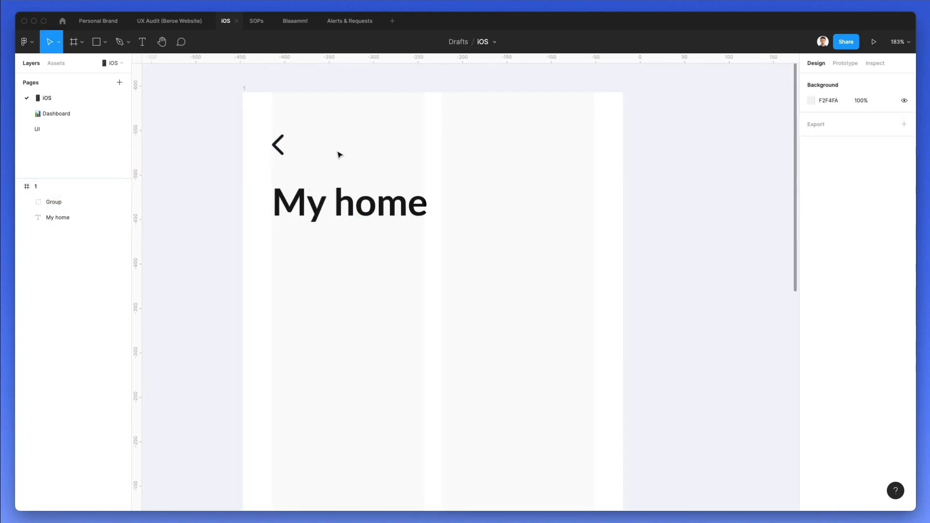
pyautogui.click(280, 144)
pyautogui.moveTo(285, 145); pyautogui.dragTo(283, 146)
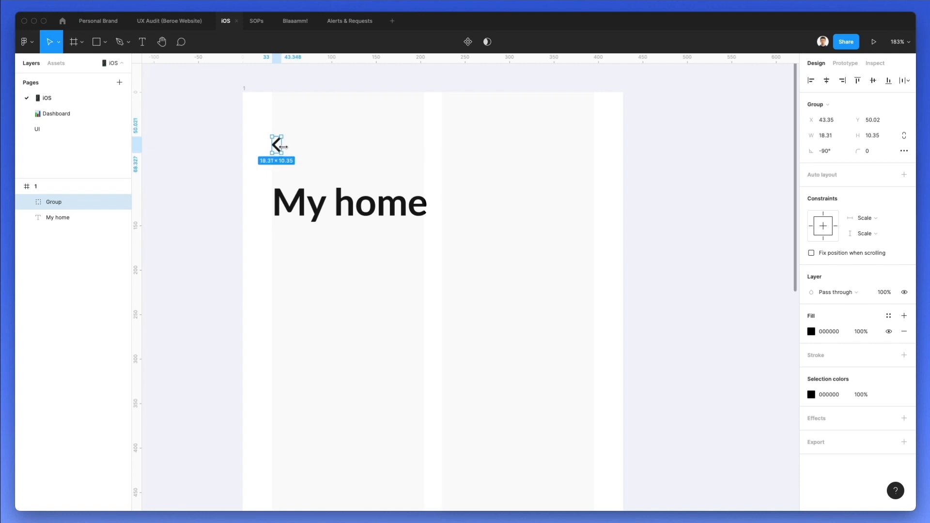
pyautogui.click(328, 149)
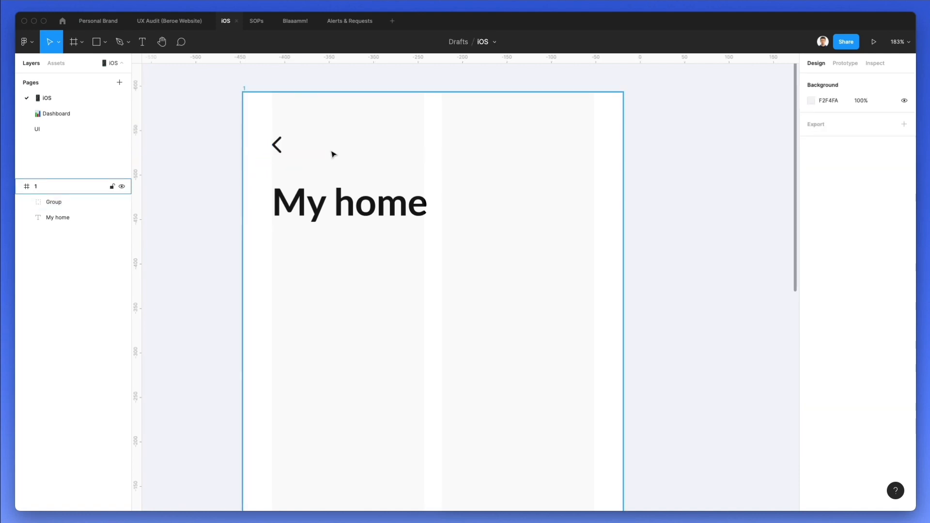
# Step: Draw a rectangle about 362 × 290 across both columns below the heading and set its corner radius to 9
pyautogui.scroll(-3, 332, 152)
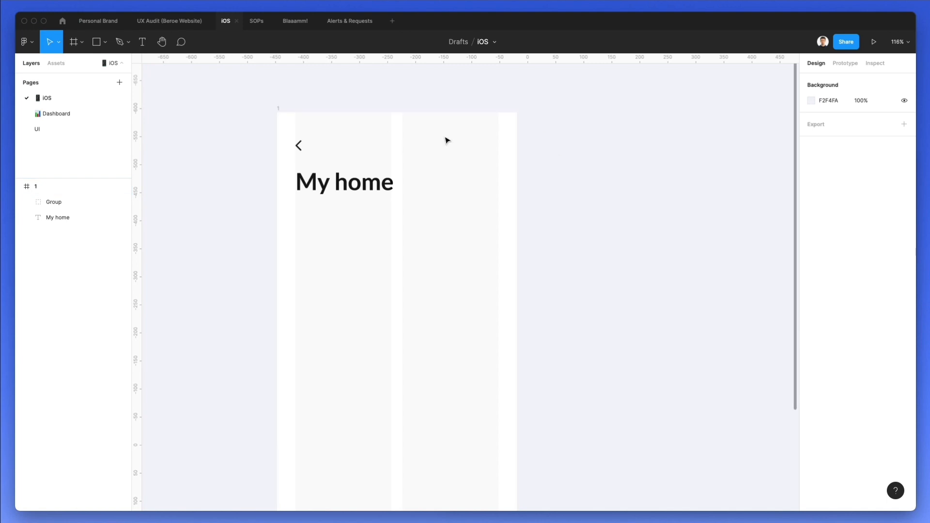
pyautogui.scroll(-3, 493, 132)
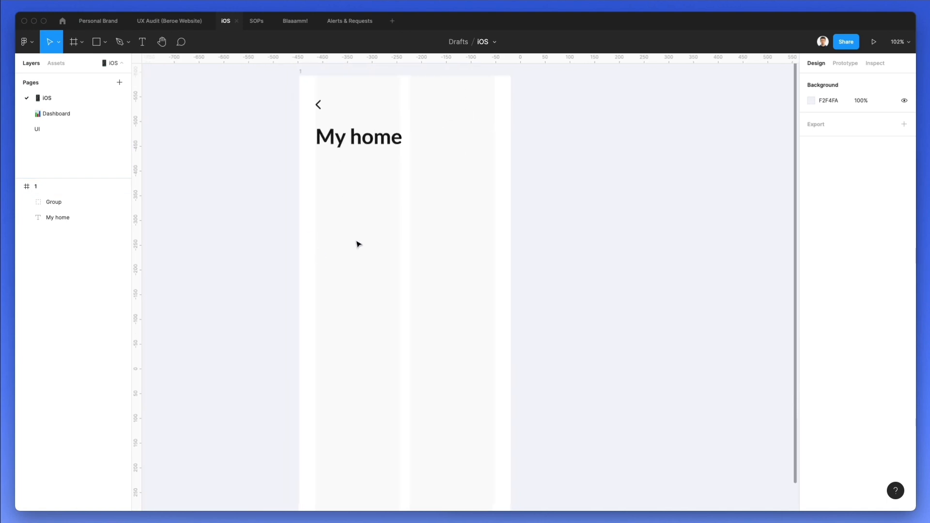
pyautogui.press('r')
pyautogui.moveTo(316, 167); pyautogui.dragTo(496, 314)
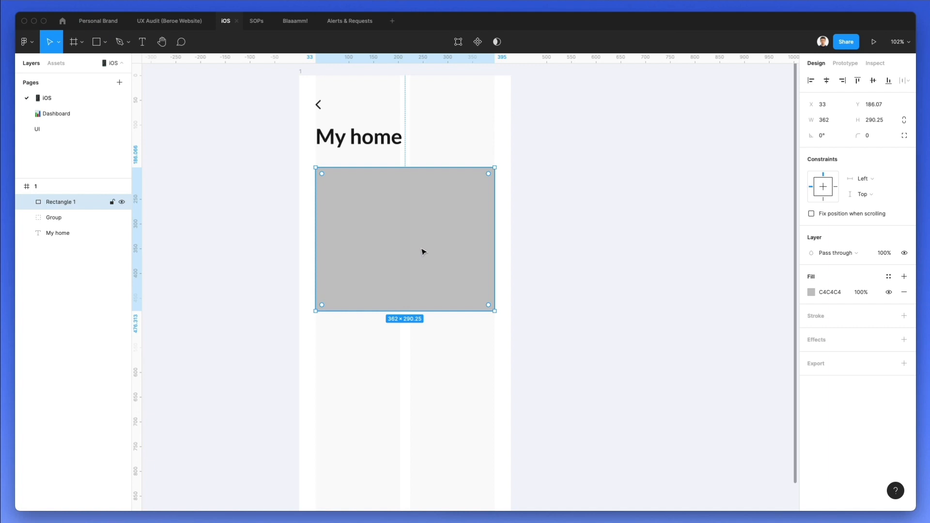
pyautogui.moveTo(423, 251); pyautogui.dragTo(423, 252)
pyautogui.moveTo(854, 136); pyautogui.dragTo(50, 134)
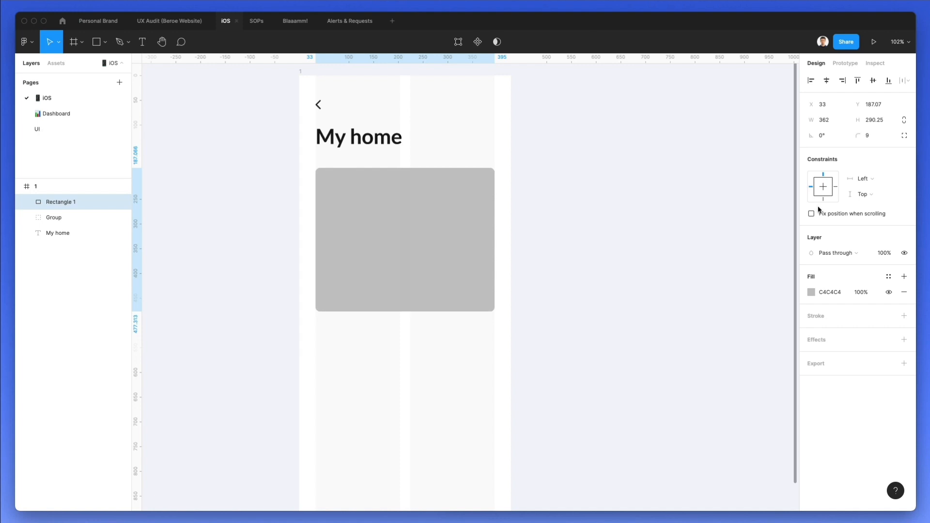
# Step: Fill the card rectangle below the heading with solid blue 0075FF
pyautogui.click(810, 293)
pyautogui.click(716, 259)
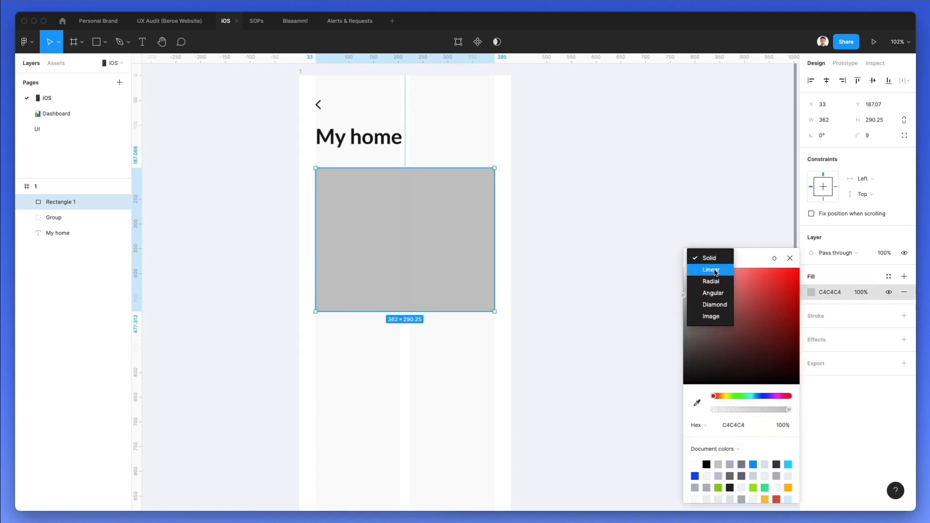
pyautogui.click(712, 270)
pyautogui.click(707, 222)
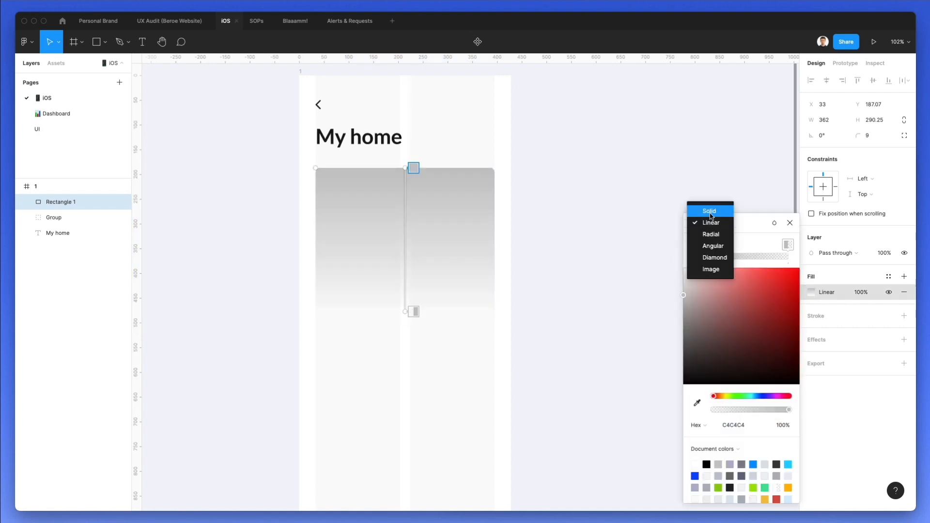
pyautogui.click(699, 210)
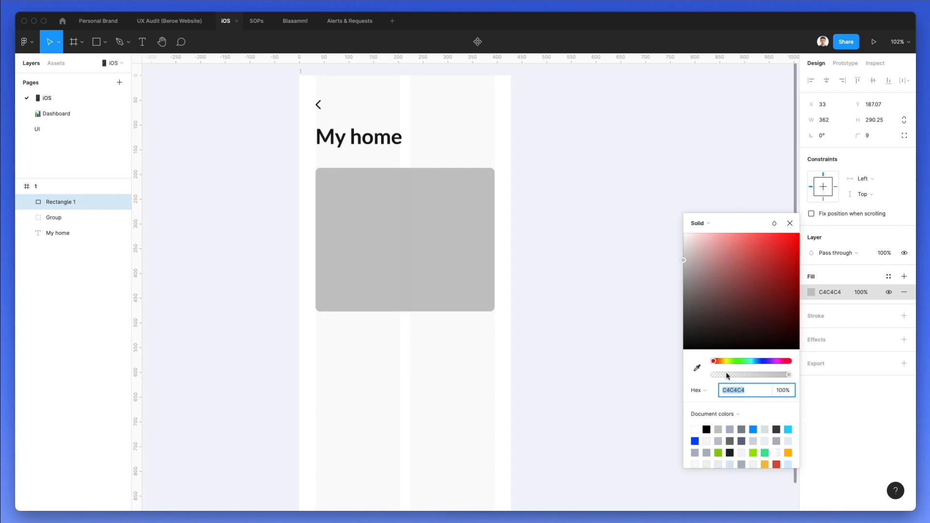
pyautogui.click(752, 429)
pyautogui.moveTo(757, 362); pyautogui.dragTo(758, 363)
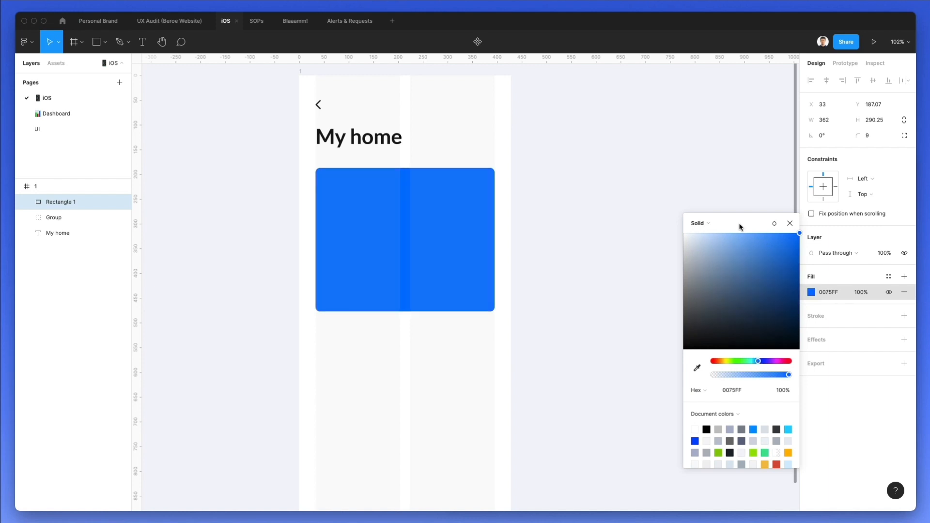
# Step: Change the card's fill to a linear gradient and make its transparent end stop fully opaque 0075FF
pyautogui.click(699, 223)
pyautogui.click(713, 235)
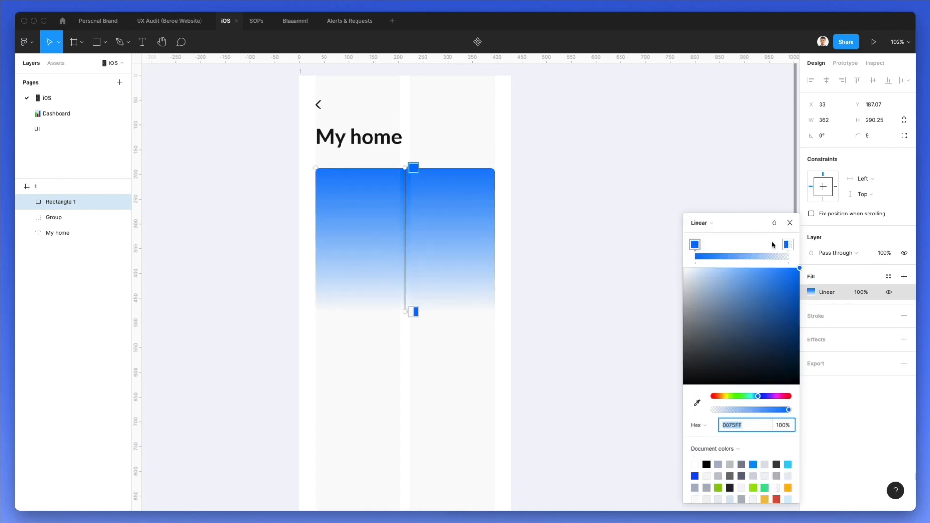
pyautogui.click(788, 246)
pyautogui.moveTo(752, 408); pyautogui.dragTo(862, 411)
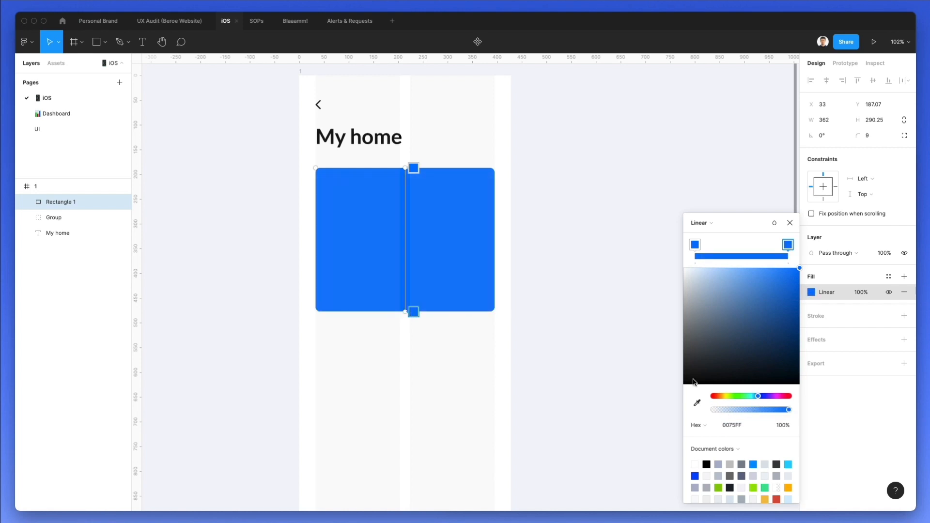
# Step: Angle the card's gradient diagonally from upper left to lower right and set its starting stop to 00A3FF
pyautogui.moveTo(414, 311); pyautogui.dragTo(484, 307)
pyautogui.moveTo(414, 167); pyautogui.dragTo(332, 168)
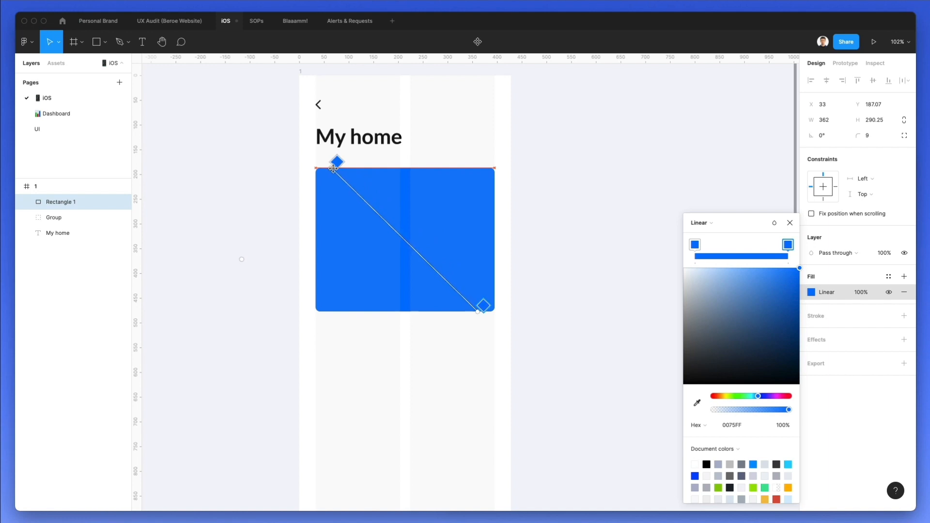
pyautogui.click(696, 247)
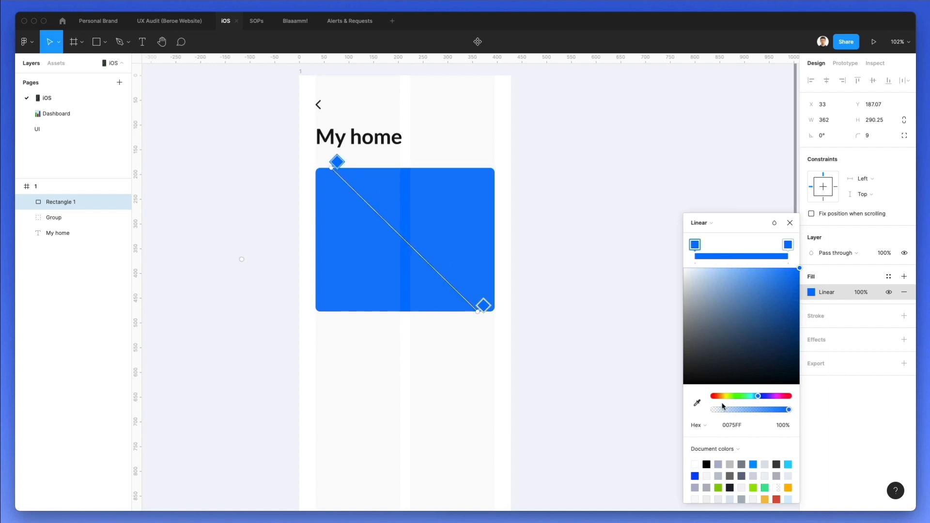
pyautogui.moveTo(758, 398); pyautogui.dragTo(756, 398)
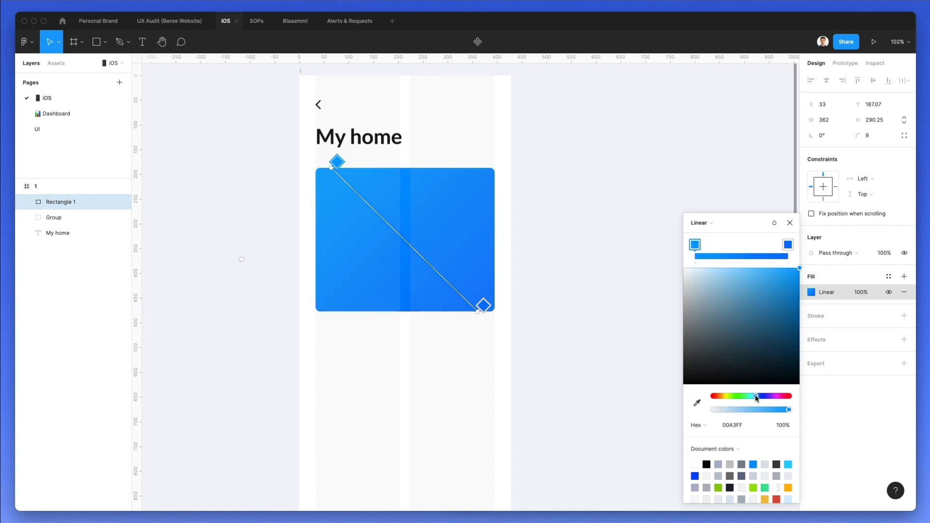
pyautogui.press('Escape')
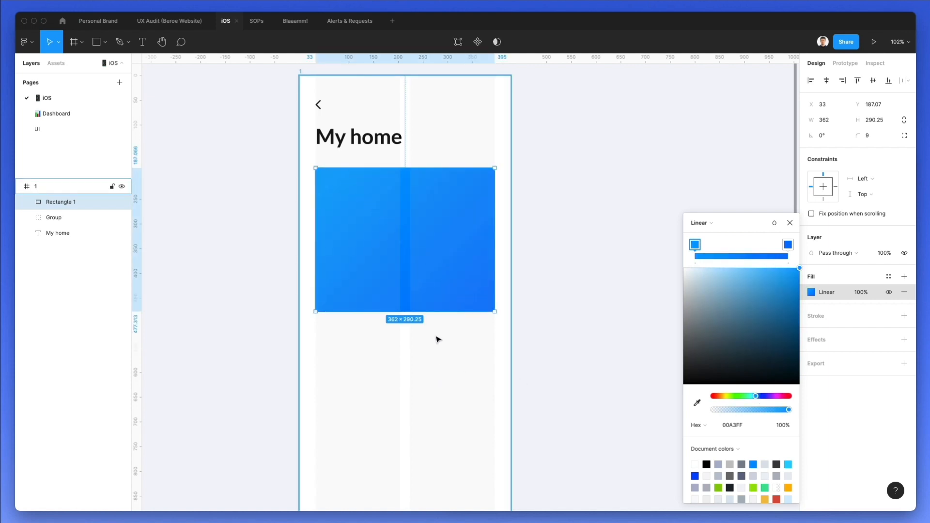
# Step: Duplicate the My home heading onto the upper-left area of the card, shift it 30 px right, and change its text to 319
pyautogui.scroll(-2, 436, 340)
pyautogui.click(533, 270)
pyautogui.scroll(-1, 521, 252)
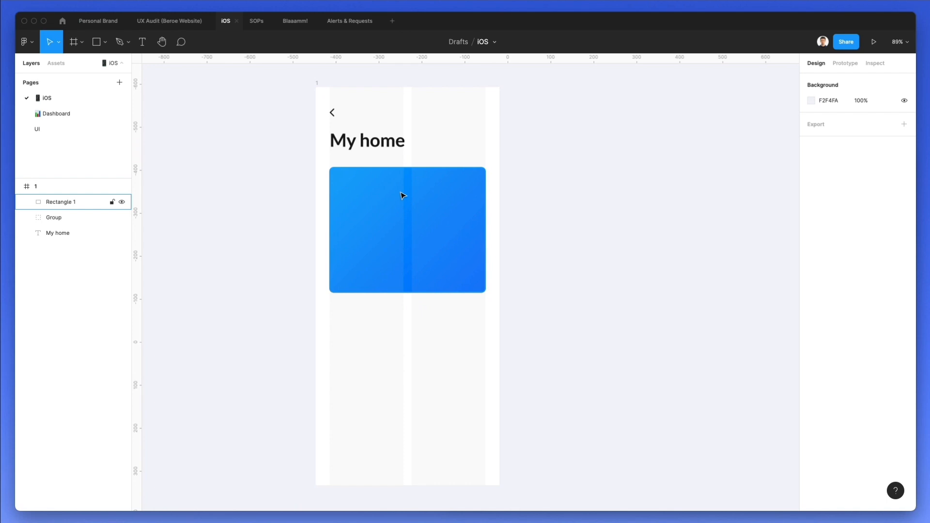
pyautogui.moveTo(361, 143); pyautogui.dragTo(368, 203)
pyautogui.hotkey('shift', 'Right')
pyautogui.hotkey('shift', 'Right')
pyautogui.hotkey('shift', 'Right')
pyautogui.doubleClick(364, 199)
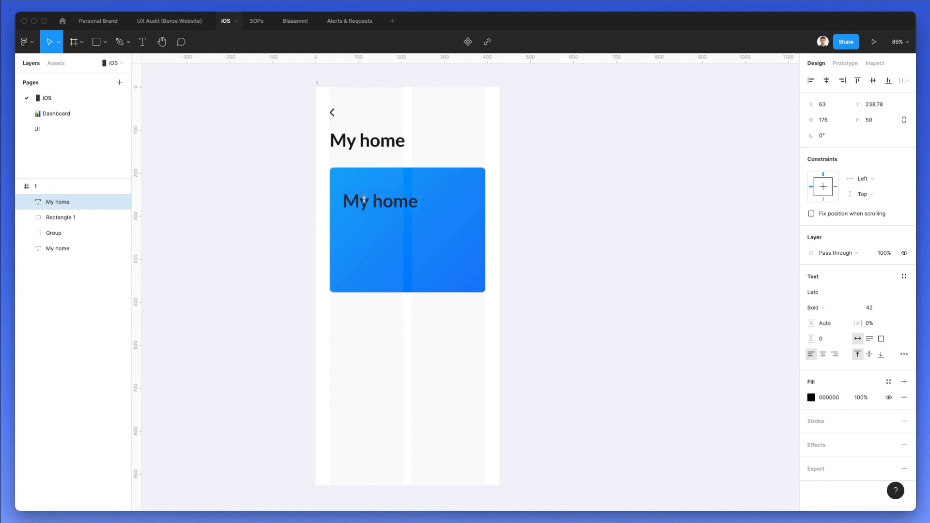
pyautogui.write('319')
pyautogui.press('Escape')
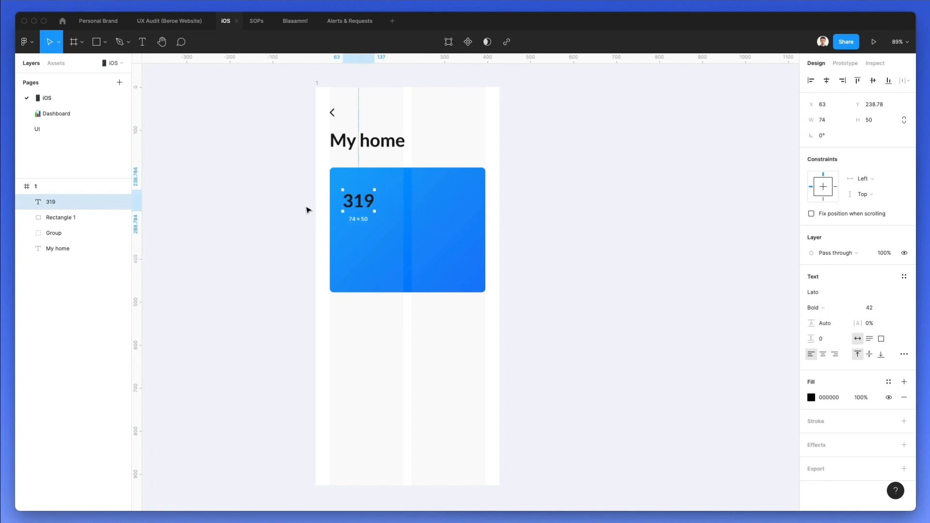
# Step: Duplicate the 319 text just below itself, scale it to font size 21, and make it an auto-width label reading Primary
pyautogui.moveTo(356, 208)
pyautogui.mouseDown()
pyautogui.moveTo(361, 235)
pyautogui.moveTo(359, 222)
pyautogui.mouseUp()
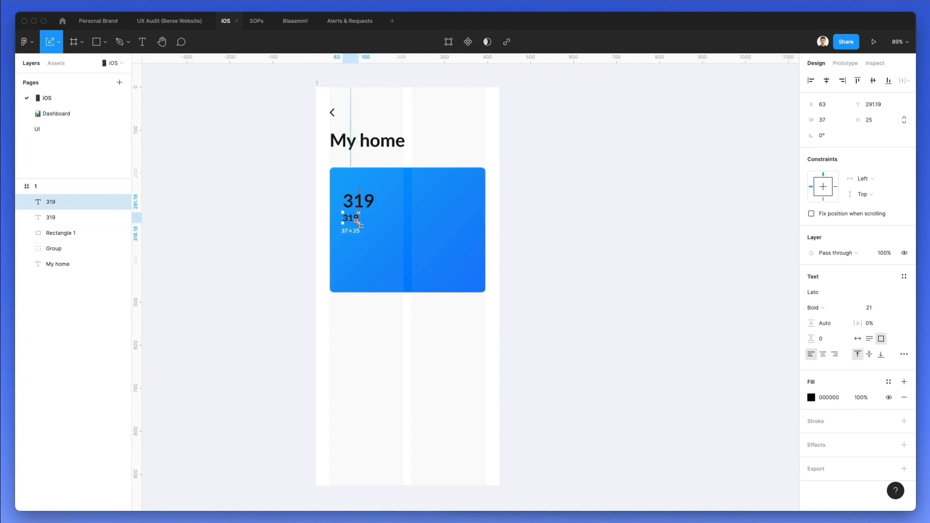
pyautogui.press('Return')
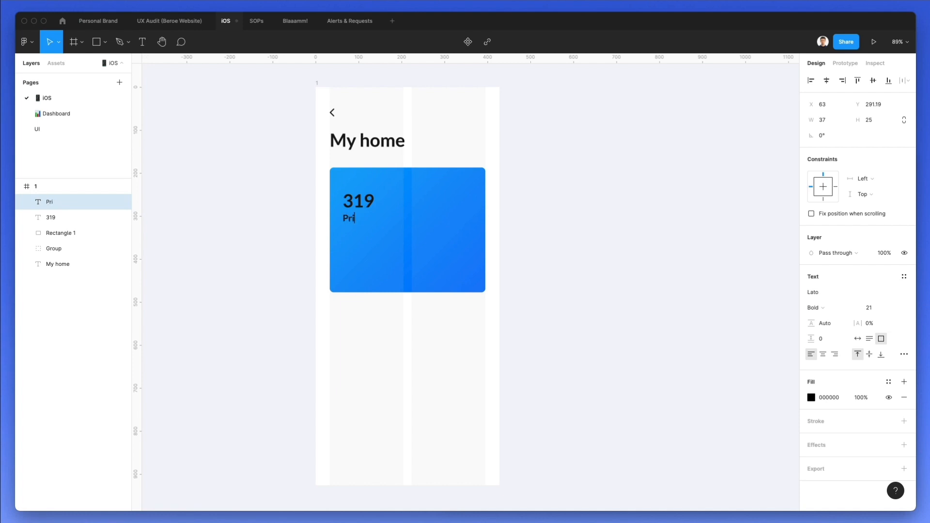
pyautogui.click(857, 339)
pyautogui.press('Escape')
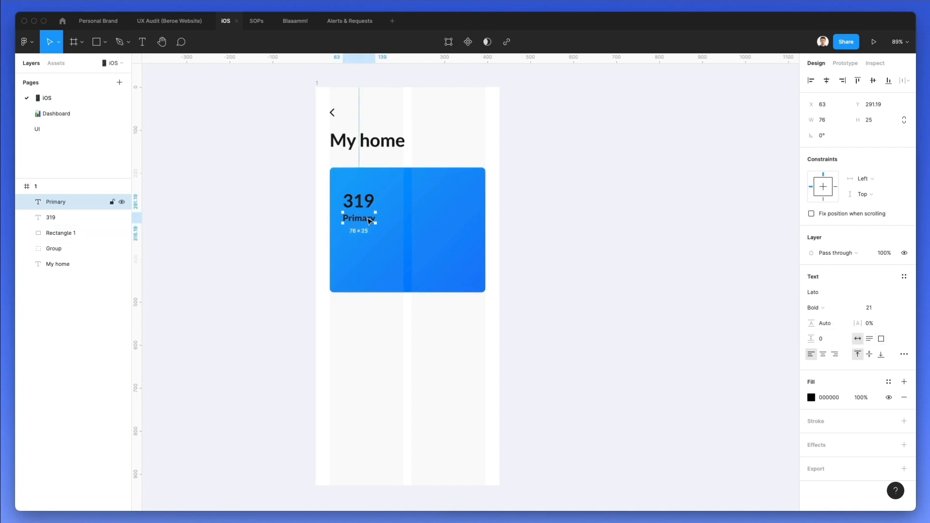
# Step: Recolour the 319 and Primary texts on the card to the frame's white FFFFFF
pyautogui.keyDown('shift'); pyautogui.click(357, 201); pyautogui.keyUp('shift')
pyautogui.press('i')
pyautogui.click(324, 143)
pyautogui.click(299, 201)
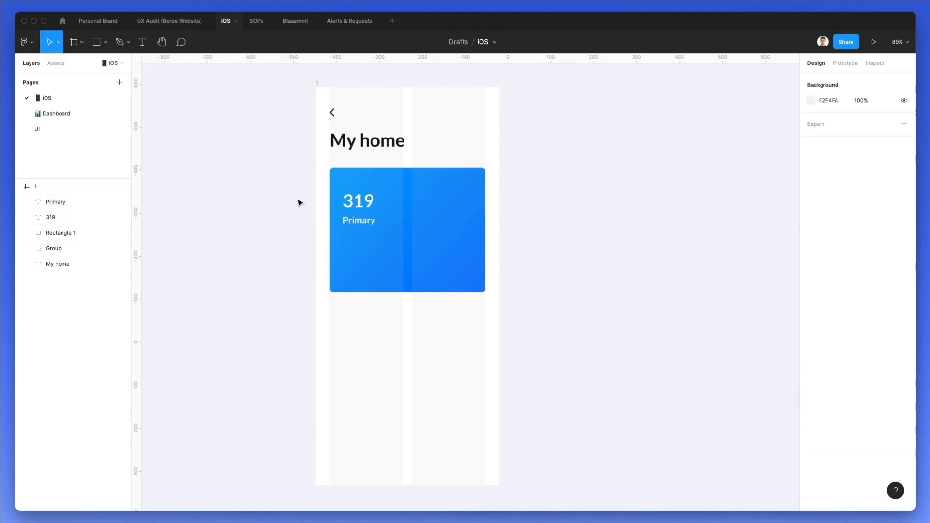
# Step: Duplicate the 319 and Primary texts as a second pair directly below the first, keeping the left edges aligned
pyautogui.click(358, 201)
pyautogui.keyDown('shift'); pyautogui.click(359, 220); pyautogui.keyUp('shift')
pyautogui.moveTo(346, 203); pyautogui.dragTo(402, 248)
pyautogui.press('super+z')
pyautogui.click(325, 249)
# Step: Change the copied pair's texts to 3° and Secondary
pyautogui.doubleClick(364, 249)
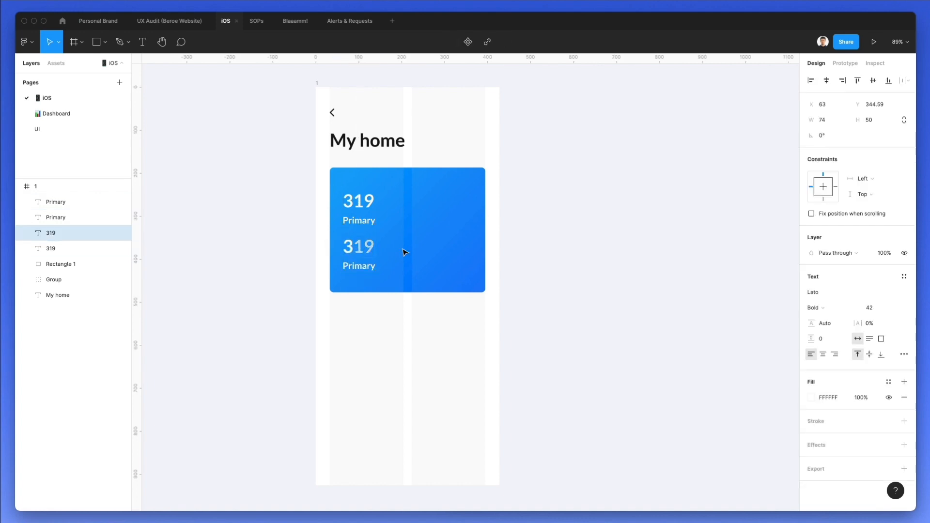
pyautogui.write('°')
pyautogui.click(372, 268)
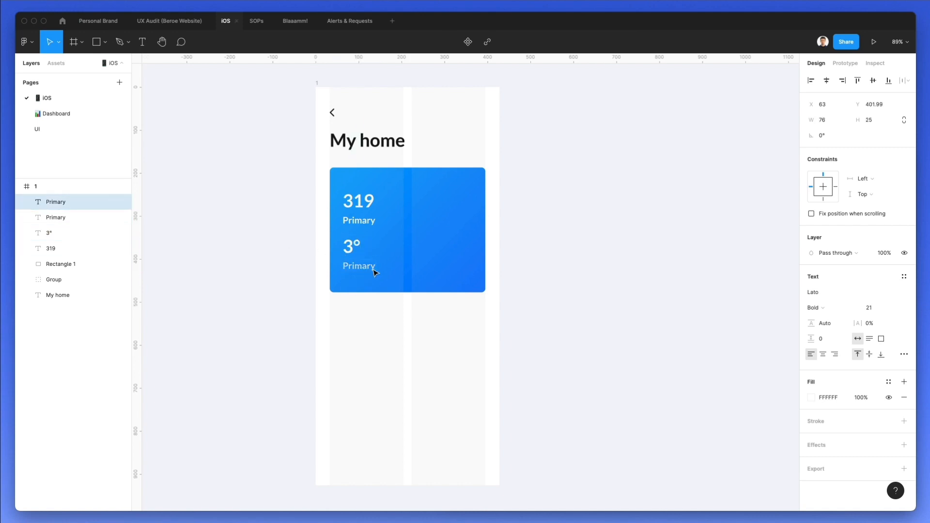
pyautogui.write('Secondary')
pyautogui.press('Escape')
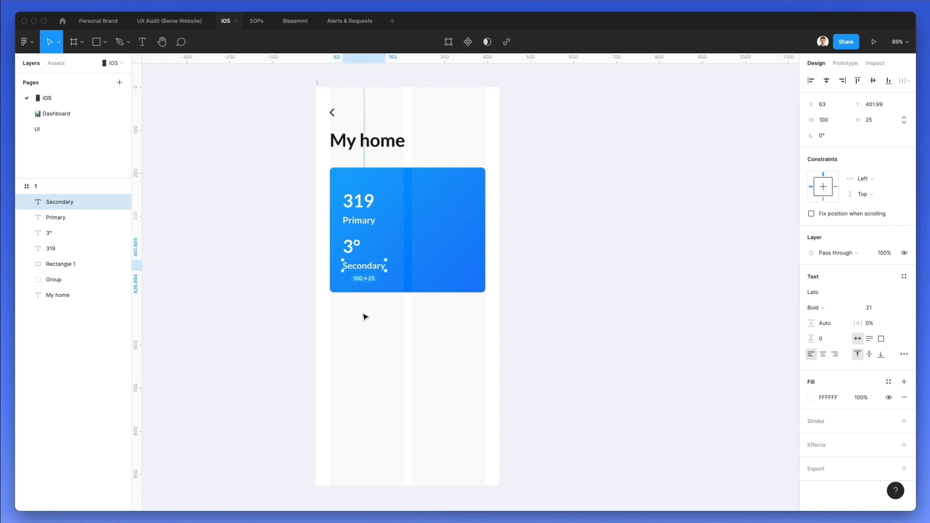
# Step: Nudge the 319 and Primary texts together up 3 px
pyautogui.press('Escape')
pyautogui.moveTo(314, 188); pyautogui.dragTo(407, 223)
pyautogui.keyDown('shift'); pyautogui.click(427, 219); pyautogui.keyUp('shift')
pyautogui.press('Up')
pyautogui.press('Up')
pyautogui.press('Up')
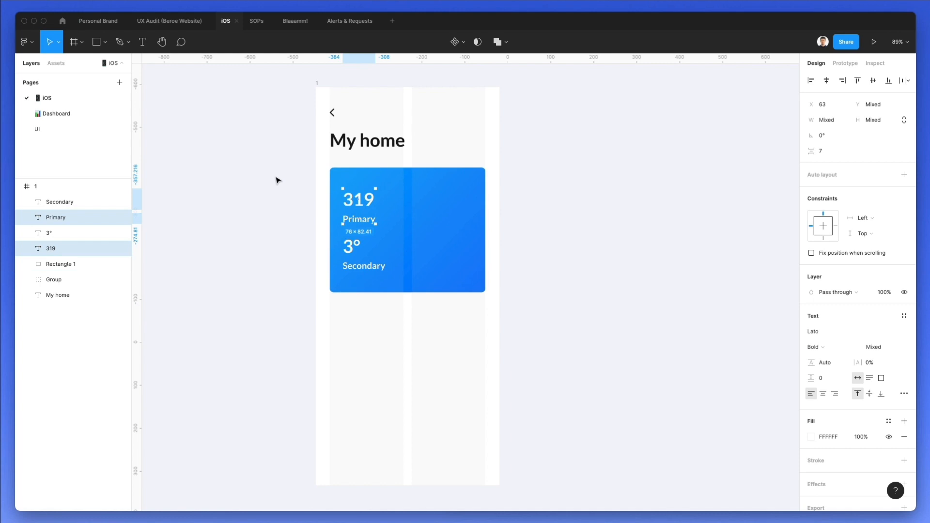
# Step: Group the four card texts and nudge the group to X 67, Y 233.78
pyautogui.moveTo(276, 179); pyautogui.dragTo(426, 266)
pyautogui.keyDown('shift'); pyautogui.click(440, 251); pyautogui.keyUp('shift')
pyautogui.press('super+g')
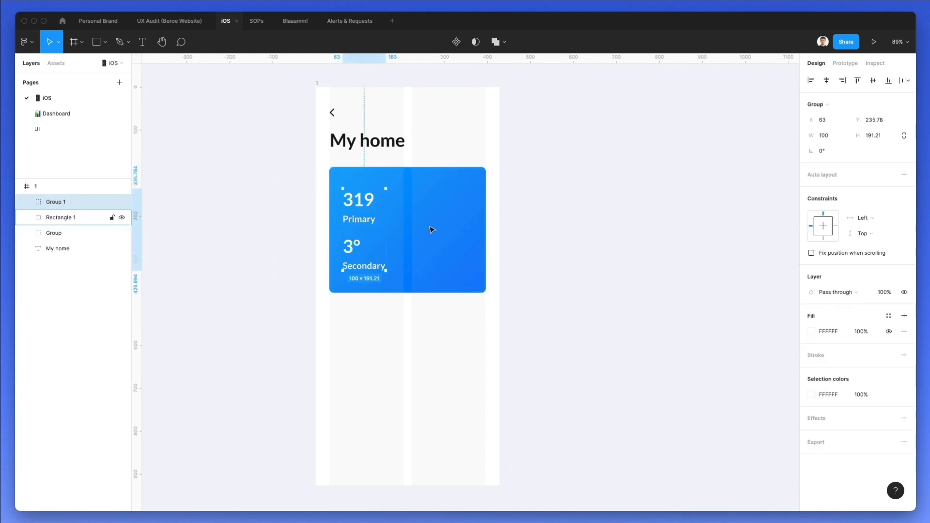
pyautogui.press('Up')
pyautogui.press('Up')
pyautogui.press('Up')
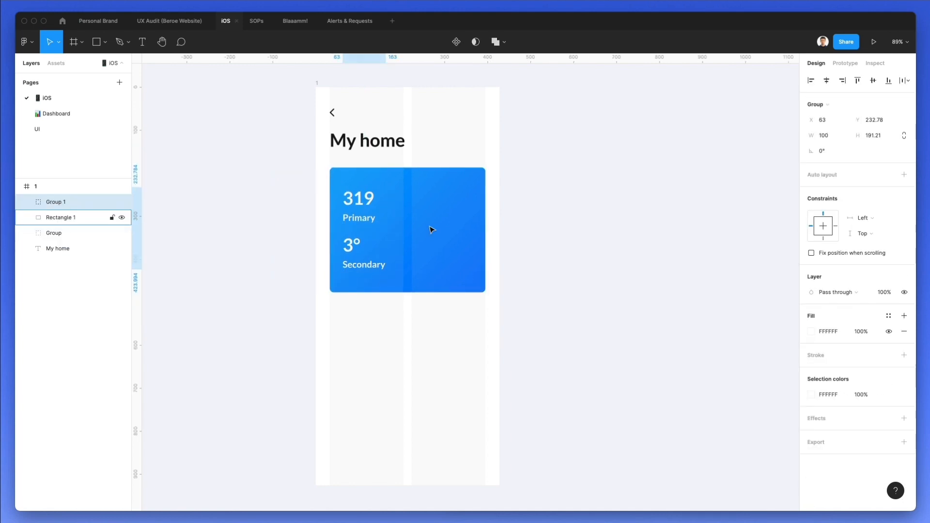
pyautogui.press('Right')
pyautogui.press('Right')
pyautogui.press('Right')
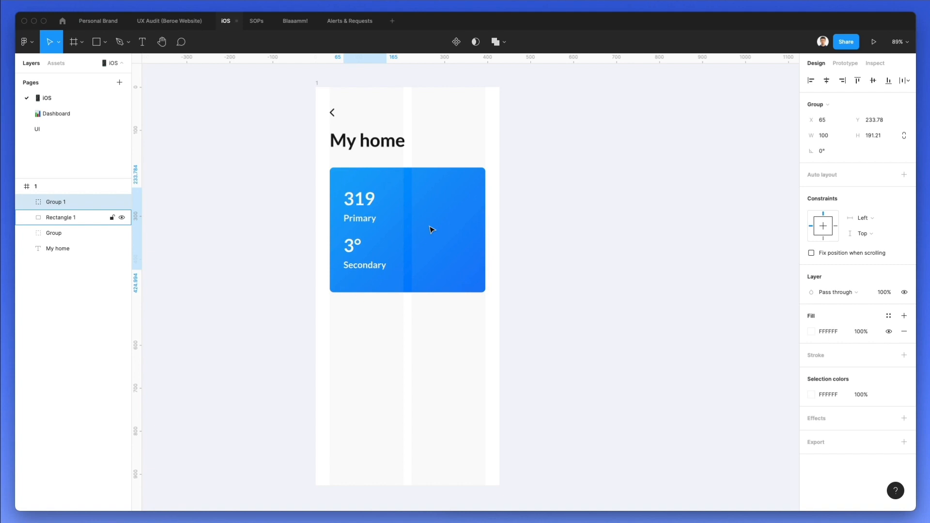
pyautogui.press('Down')
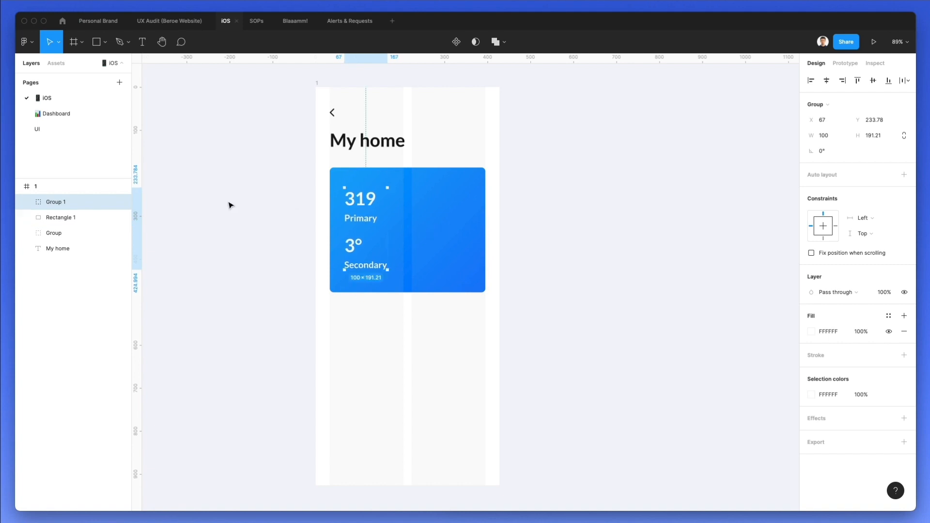
pyautogui.click(230, 194)
# Step: Duplicate the blue card rectangle below itself and shrink the copy to about 229 × 105
pyautogui.moveTo(456, 199); pyautogui.dragTo(469, 334)
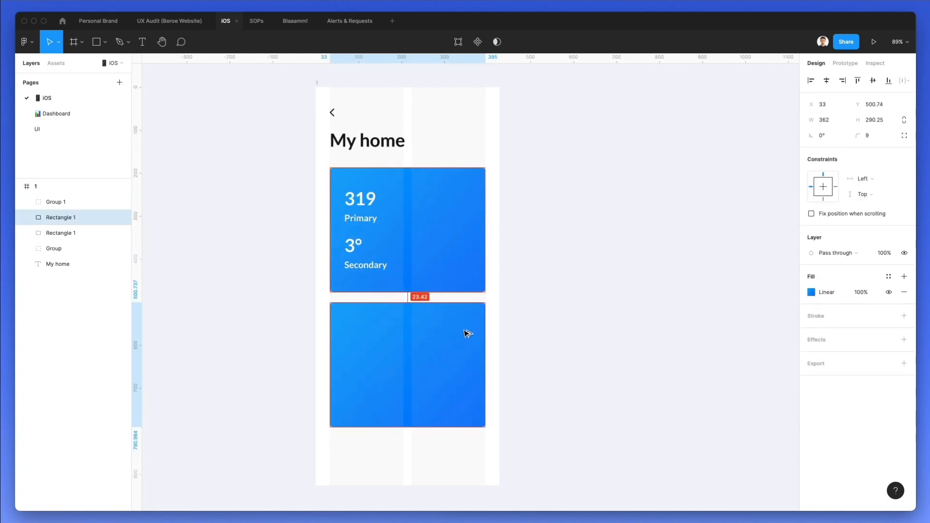
pyautogui.moveTo(485, 428); pyautogui.dragTo(405, 337)
pyautogui.moveTo(413, 336); pyautogui.dragTo(429, 349)
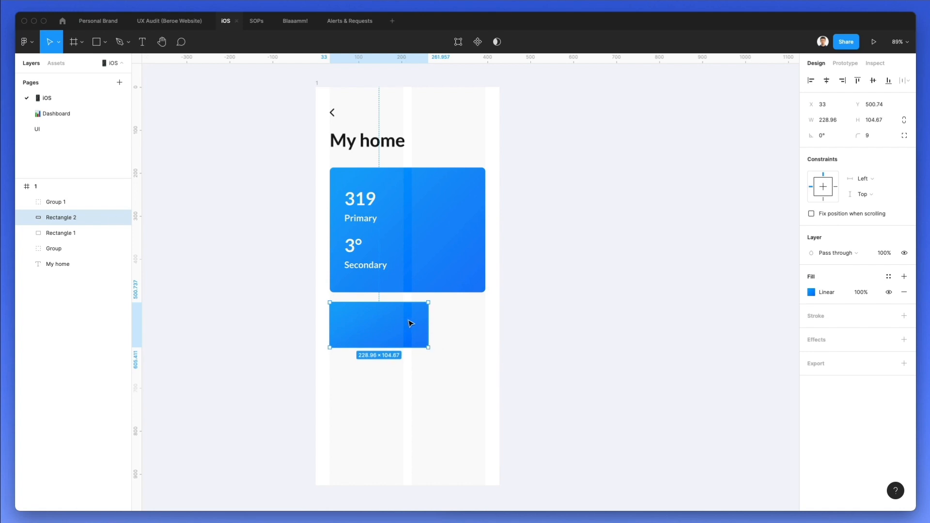
# Step: Move the small card down 10 px to widen its gap from the large card
pyautogui.press('Down')
pyautogui.press('Down')
pyautogui.press('Down')
pyautogui.press('Down')
pyautogui.press('Down')
pyautogui.press('Down')
pyautogui.press('Down')
pyautogui.press('Down')
pyautogui.press('Down')
pyautogui.press('Down')
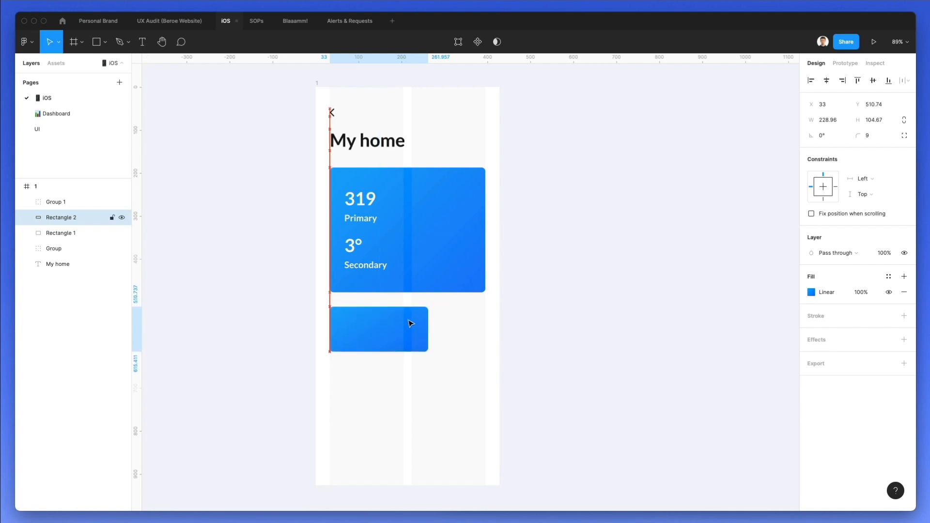
# Step: Copy the Secondary text and place it inside the small card near its lower-left corner at X 57
pyautogui.click(375, 265)
pyautogui.press('super+d')
pyautogui.doubleClick(376, 266)
pyautogui.click(492, 309)
pyautogui.press('super+v')
pyautogui.moveTo(373, 266); pyautogui.dragTo(367, 339)
pyautogui.hotkey('shift', 'Left')
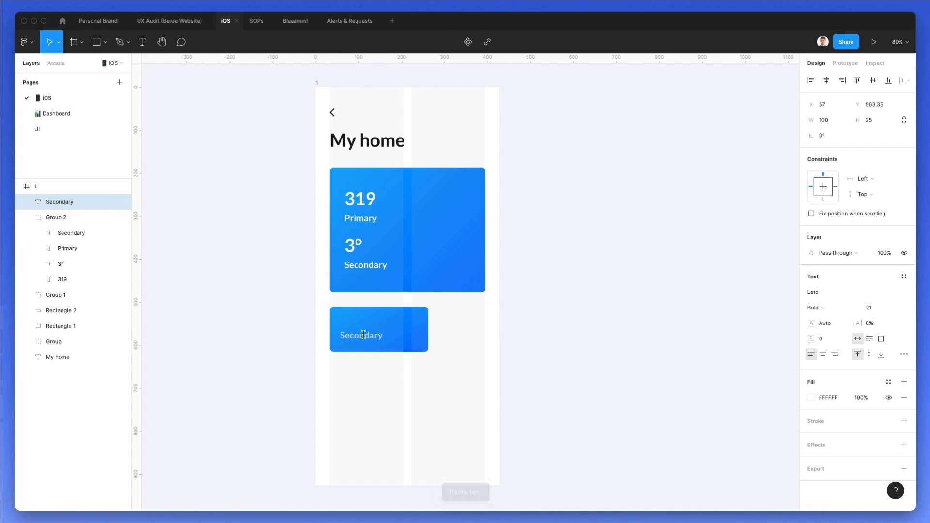
# Step: Change the small card's text to Primary, set its font size to 18, and lower it slightly within the card
pyautogui.write('Primary')
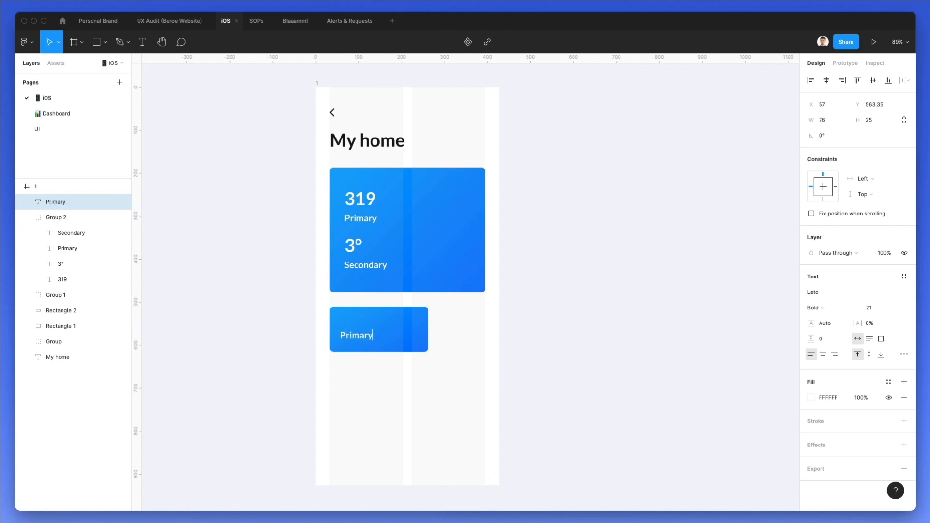
pyautogui.press('Escape')
pyautogui.click(872, 308)
pyautogui.write('17')
pyautogui.press('Return')
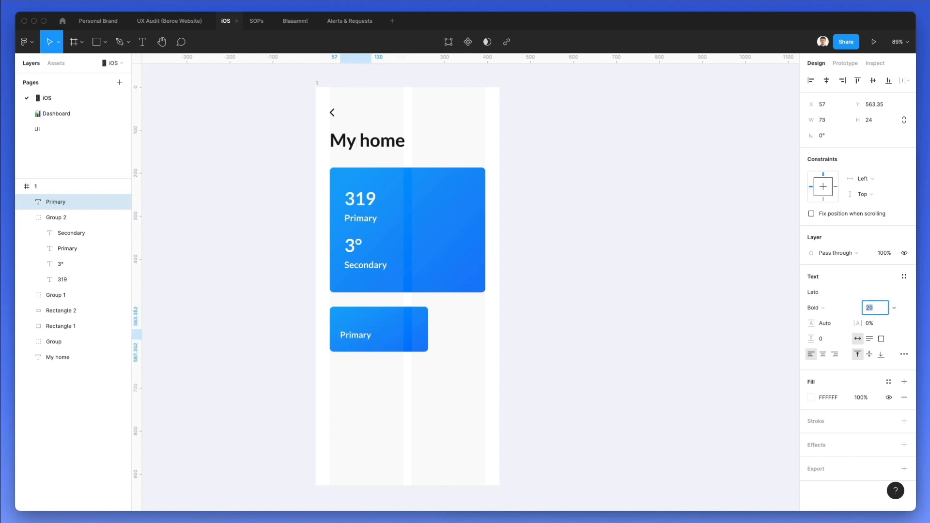
pyautogui.click(895, 308)
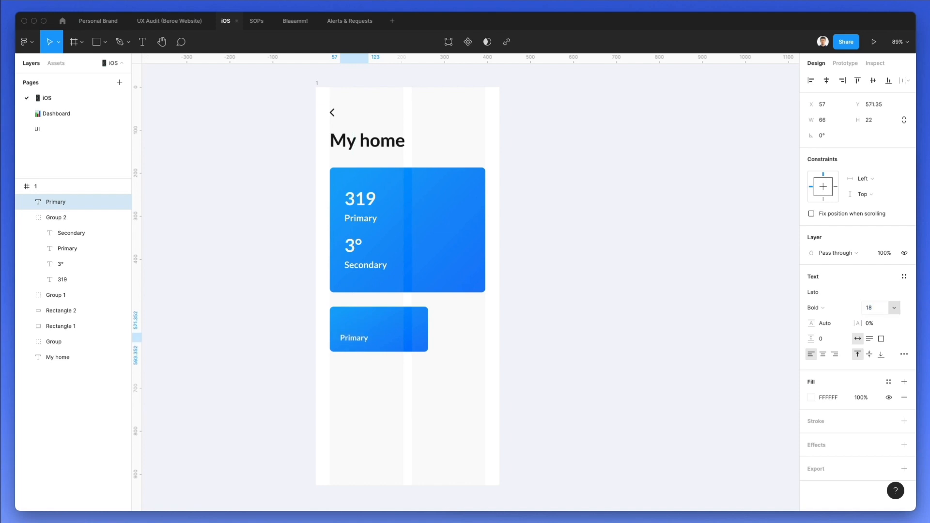
pyautogui.click(642, 373)
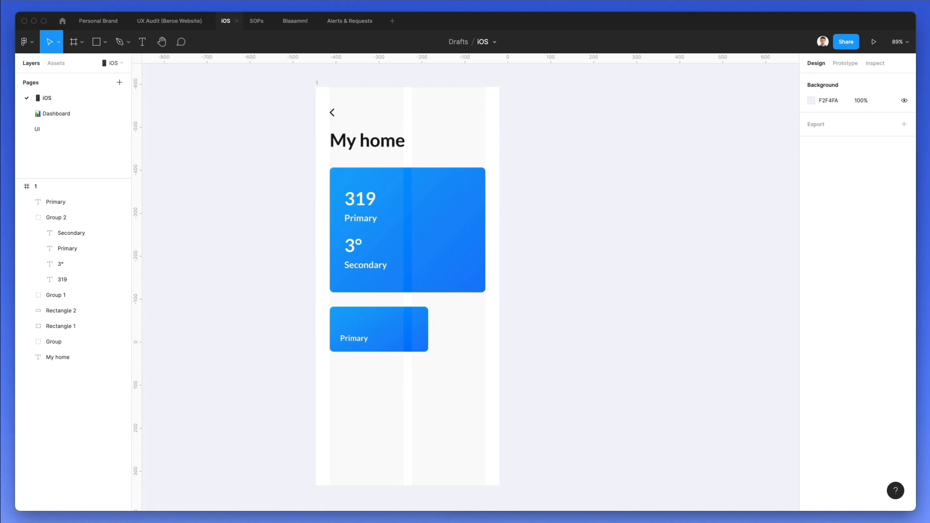
# Step: Switch to Nucleo, search for primary icons, and place the 24px portrait phone icon above the small card's Primary label
pyautogui.press('super+Tab')
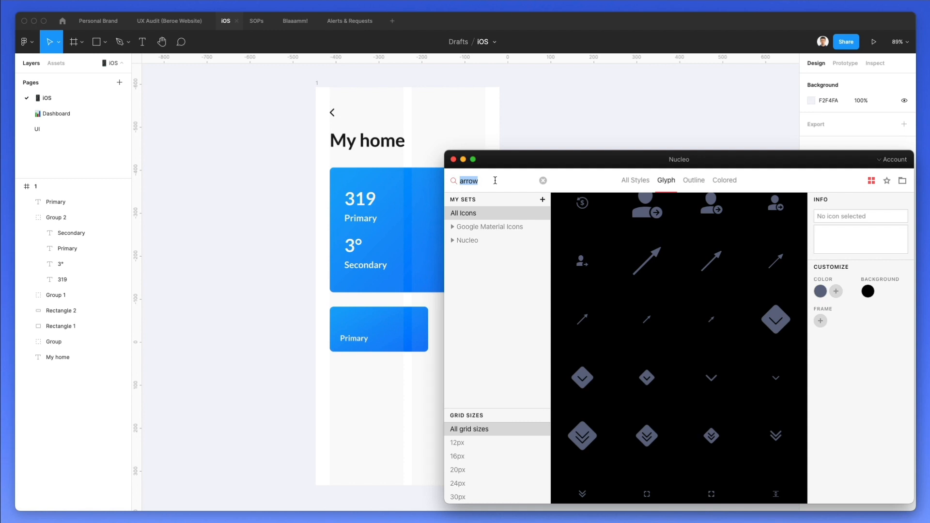
pyautogui.write('primary')
pyautogui.moveTo(598, 219)
pyautogui.moveTo(531, 254); pyautogui.dragTo(346, 318)
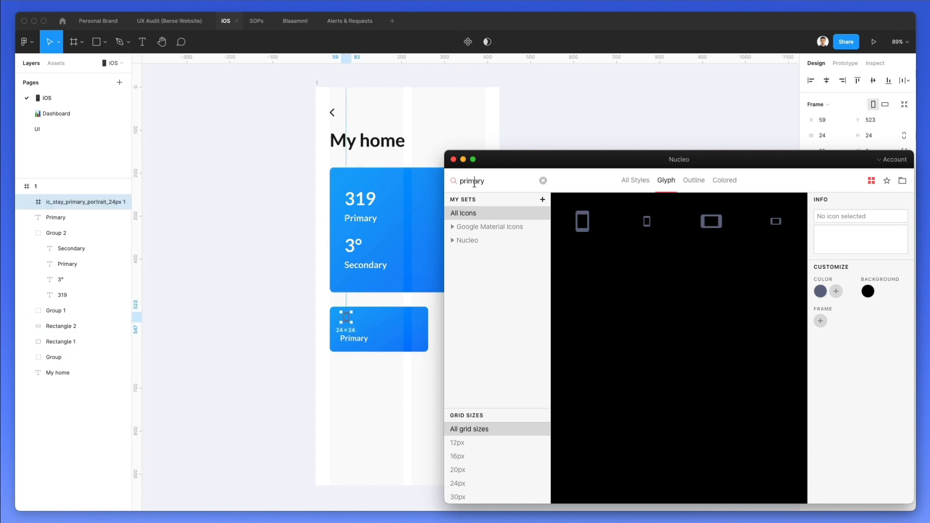
# Step: Search Nucleo for dots, place the 12px three-dot icon in the small card's upper-right corner, and colour it white
pyautogui.write('dots')
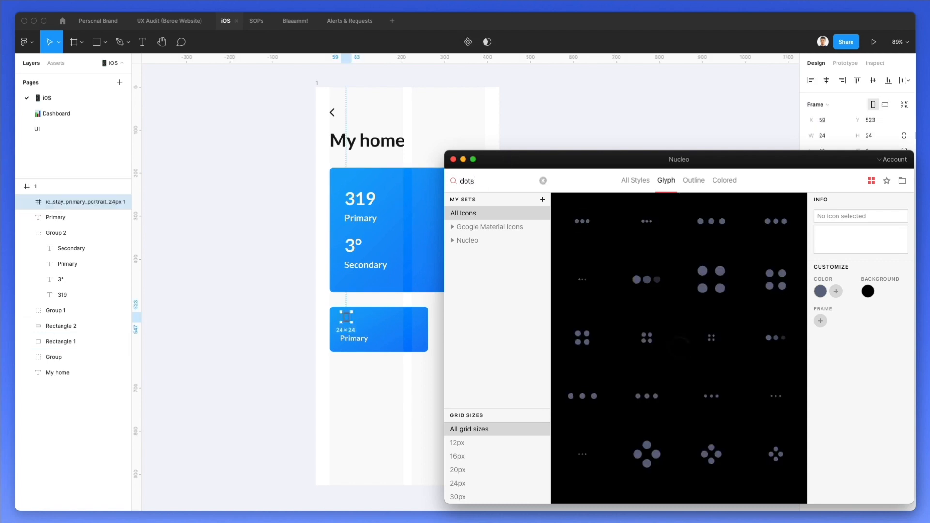
pyautogui.scroll(-3, 732, 262)
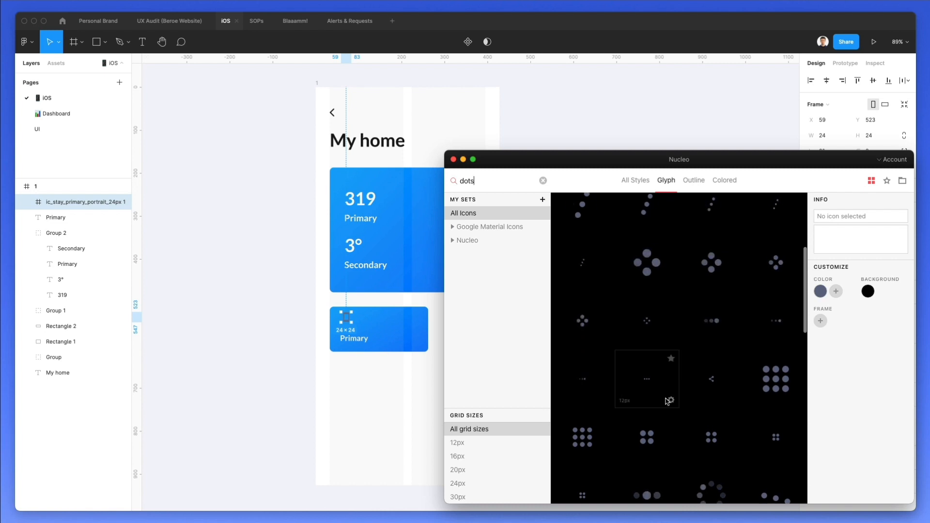
pyautogui.moveTo(646, 378); pyautogui.dragTo(419, 314)
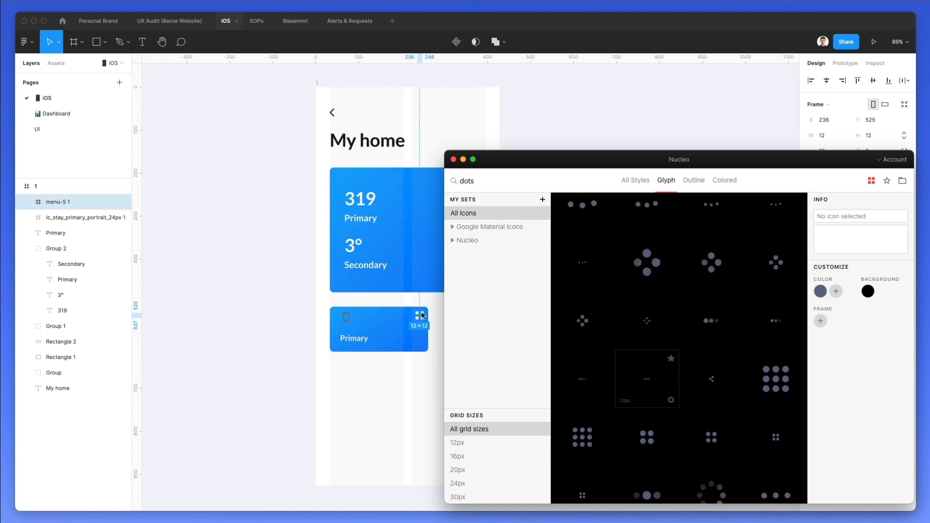
pyautogui.scroll(10, 420, 312)
pyautogui.press('super+shift+g')
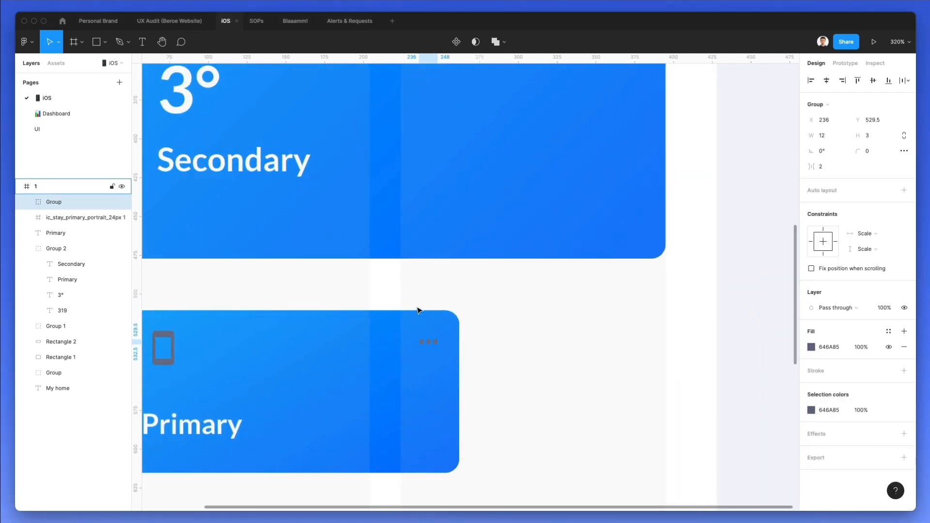
pyautogui.press('i')
pyautogui.press('Escape')
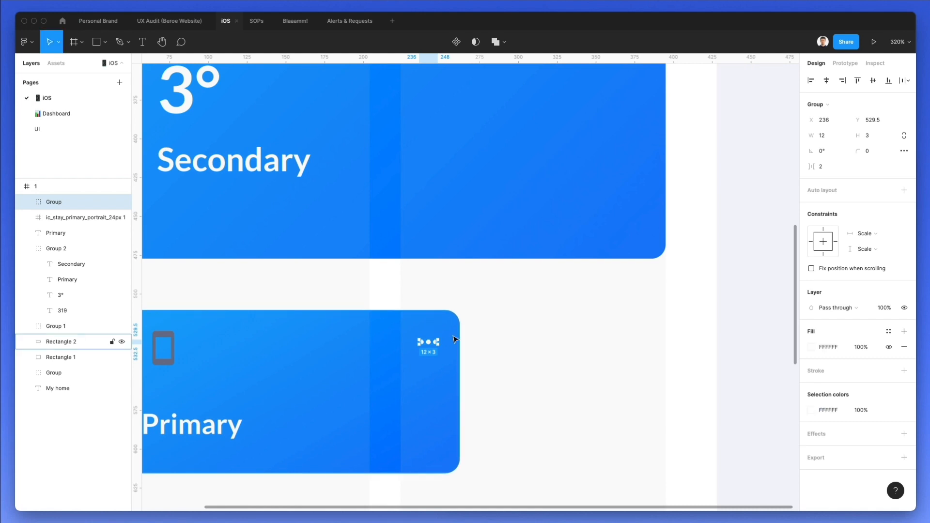
# Step: Rotate the three-dot icon to -90° with its top at Y 524 and enlarge it to about 14.3 × 3.6
pyautogui.moveTo(444, 338)
pyautogui.mouseDown()
pyautogui.moveTo(426, 381)
pyautogui.moveTo(440, 372)
pyautogui.moveTo(440, 337)
pyautogui.mouseUp()
pyautogui.click(442, 341)
pyautogui.press('Left')
pyautogui.press('Left')
pyautogui.press('Left')
pyautogui.press('Down')
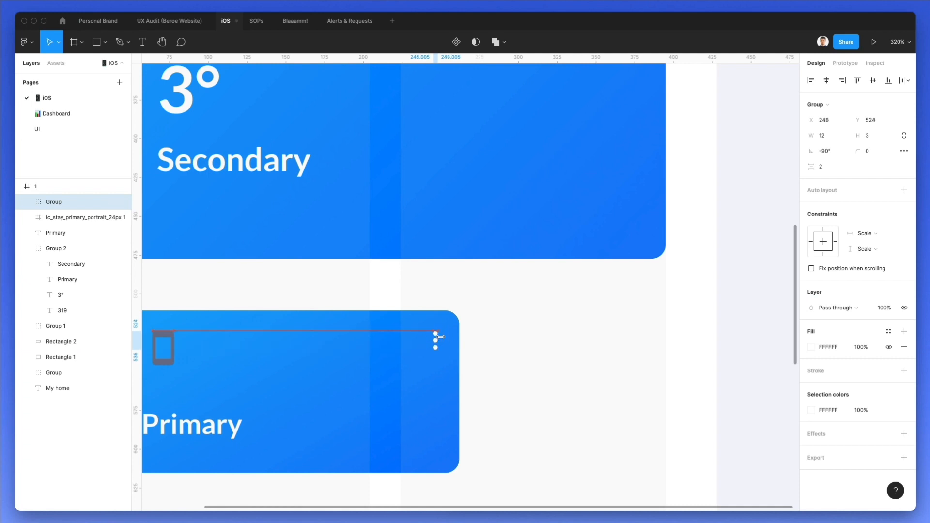
pyautogui.moveTo(438, 354); pyautogui.dragTo(438, 358)
pyautogui.click(495, 293)
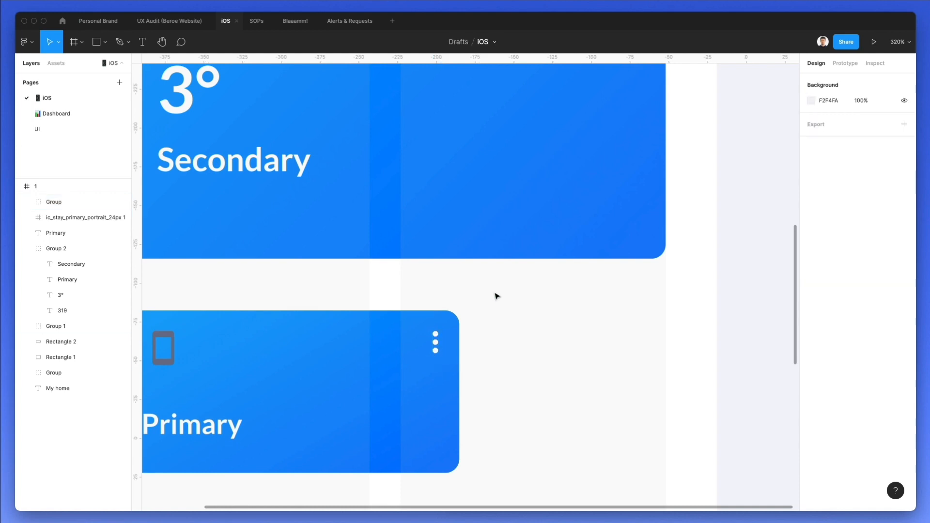
# Step: Colour the phone icon white and enlarge it to about 19 × 31, aligned with the Primary label at X 57
pyautogui.hscroll(-3, 417, 270)
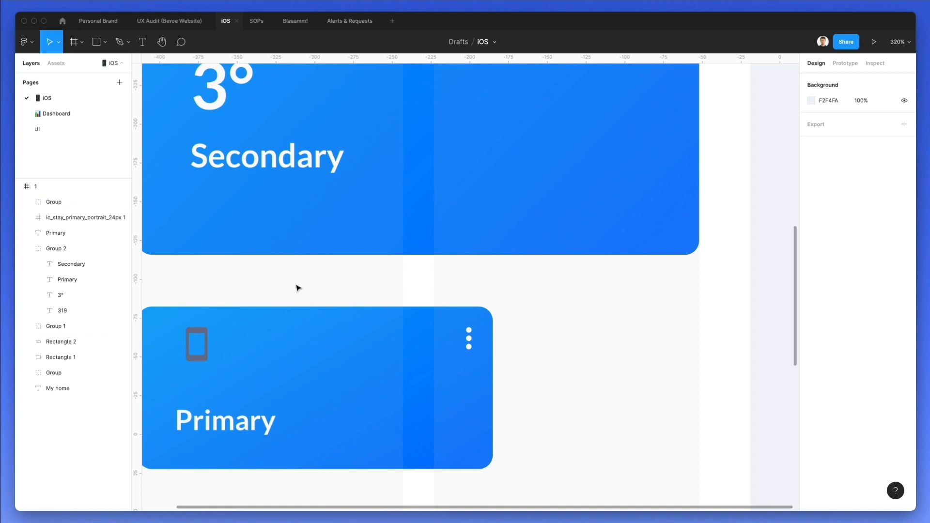
pyautogui.click(199, 343)
pyautogui.press('super+shift+g')
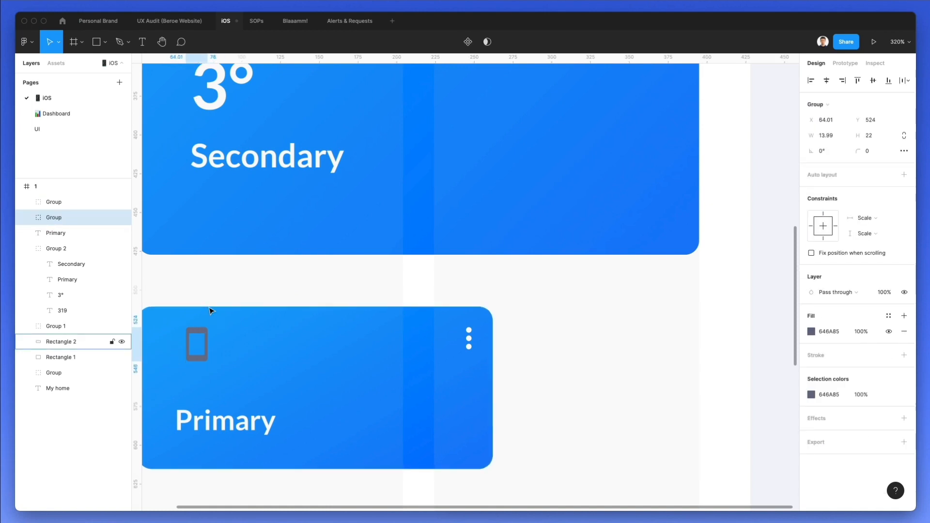
pyautogui.press('i')
pyautogui.click(419, 284)
pyautogui.hscroll(-3, 426, 310)
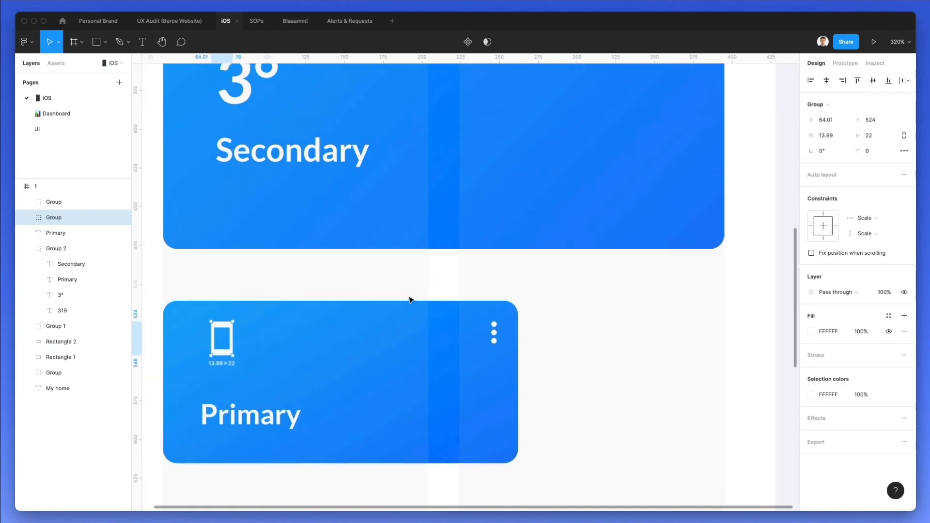
pyautogui.moveTo(247, 332); pyautogui.dragTo(249, 363)
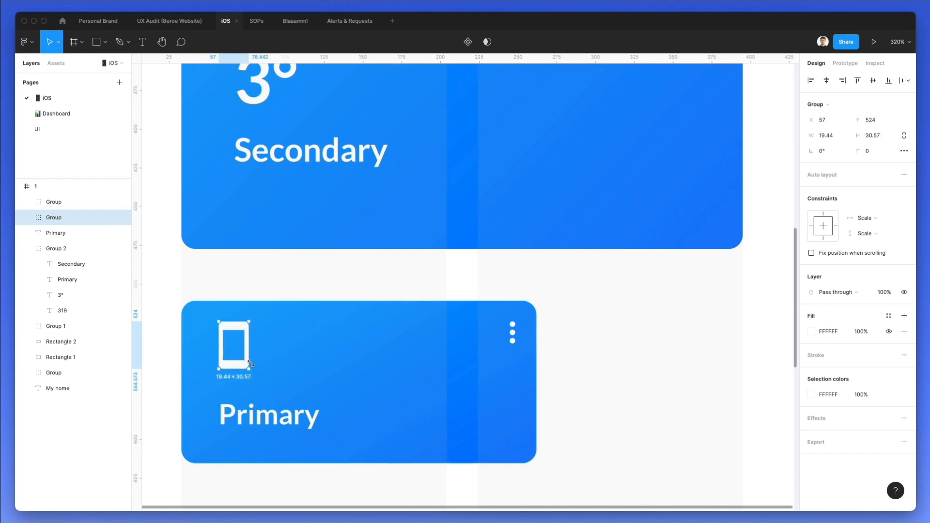
pyautogui.click(342, 272)
# Step: Set the three-dot icon's opacity to 50%
pyautogui.scroll(-3, 364, 310)
pyautogui.click(482, 322)
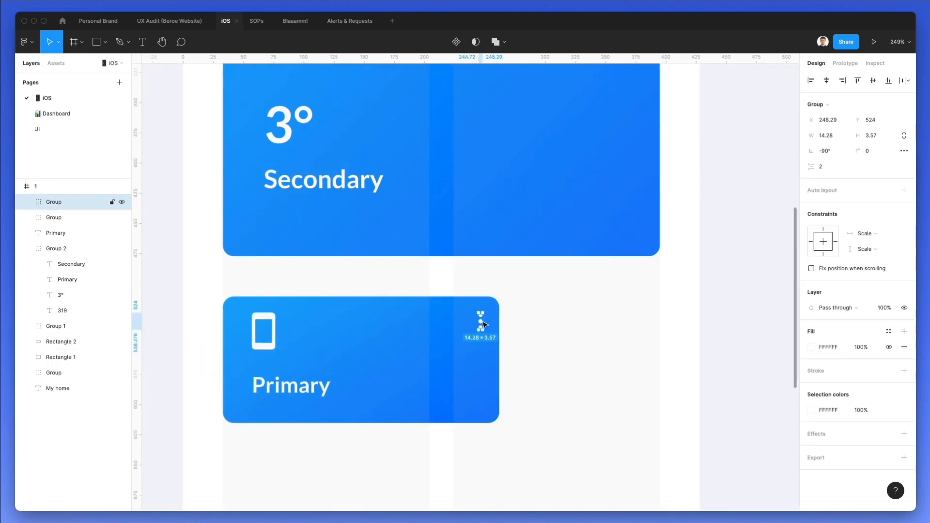
pyautogui.press('5')
pyautogui.click(504, 305)
pyautogui.scroll(-3, 505, 305)
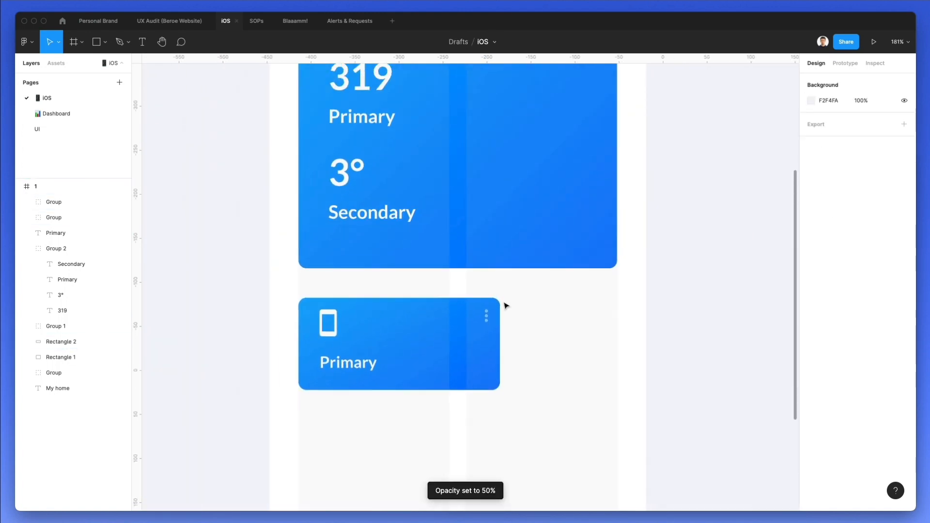
# Step: Move the small card's phone icon, three-dot icon and Primary label together 2 px down
pyautogui.scroll(-2, 505, 305)
pyautogui.hscroll(2, 505, 306)
pyautogui.moveTo(211, 259); pyautogui.dragTo(459, 336)
pyautogui.moveTo(499, 312); pyautogui.dragTo(414, 326)
pyautogui.press('Down')
pyautogui.press('Down')
pyautogui.press('Down')
pyautogui.press('Down')
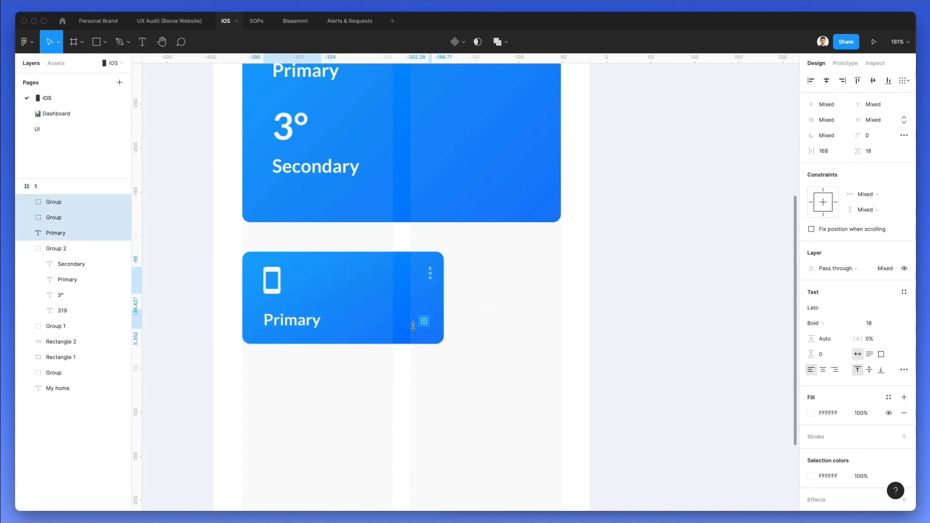
pyautogui.press('Up')
pyautogui.press('Up')
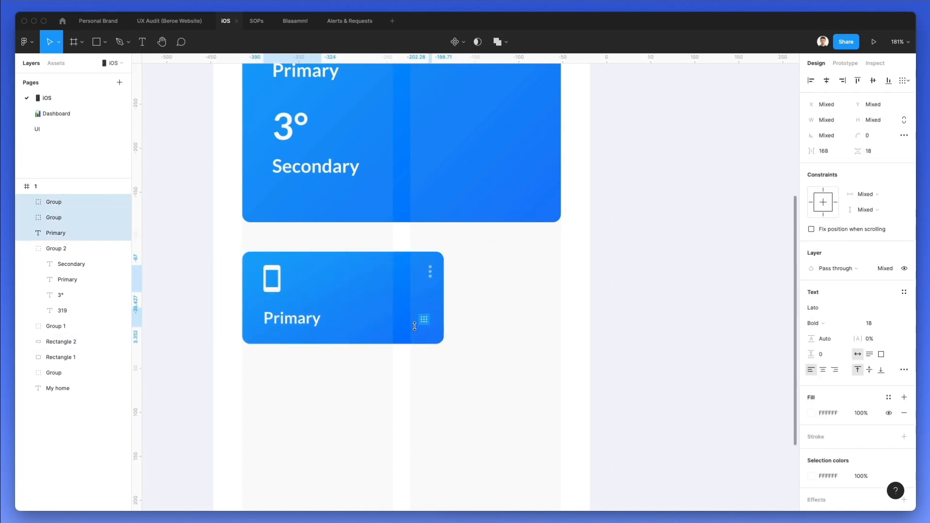
# Step: Move the phone icon and Primary label left to X 51 and lower the label to about Y 577
pyautogui.moveTo(322, 386); pyautogui.dragTo(249, 297)
pyautogui.press('Left')
pyautogui.press('Left')
pyautogui.press('Left')
pyautogui.press('Left')
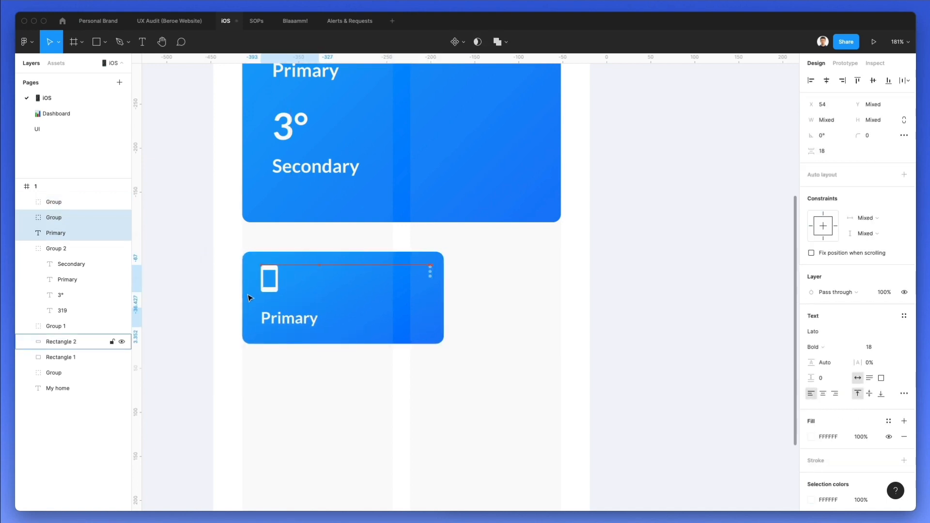
pyautogui.press('Left')
pyautogui.press('Left')
pyautogui.click(183, 292)
pyautogui.moveTo(279, 318); pyautogui.dragTo(277, 314)
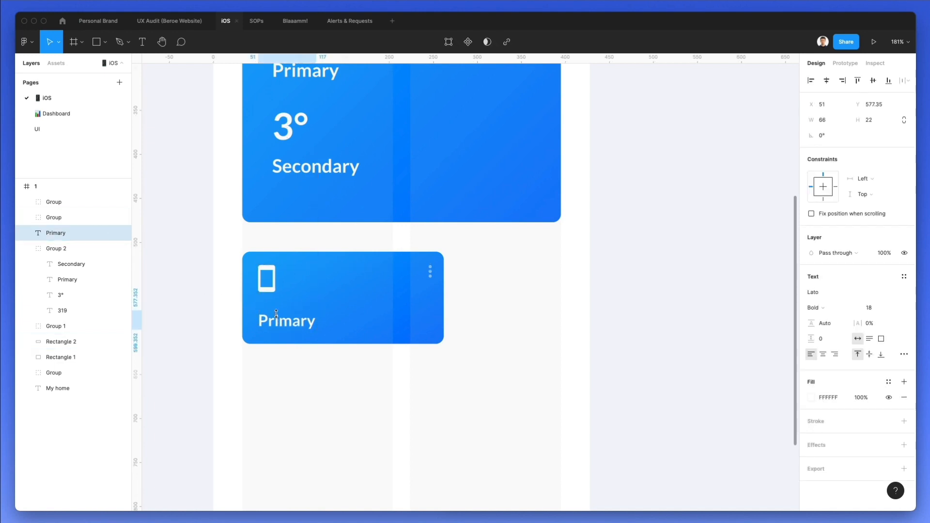
pyautogui.click(210, 282)
# Step: Enlarge the small card's phone icon slightly, keeping its upper-left corner at X 51, Y 526
pyautogui.scroll(-4, 229, 258)
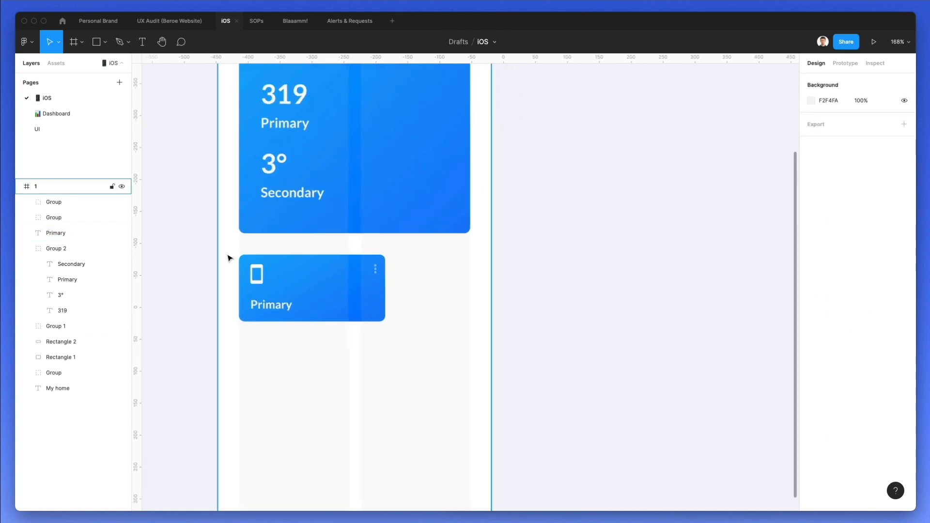
pyautogui.click(255, 268)
pyautogui.scroll(4, 255, 270)
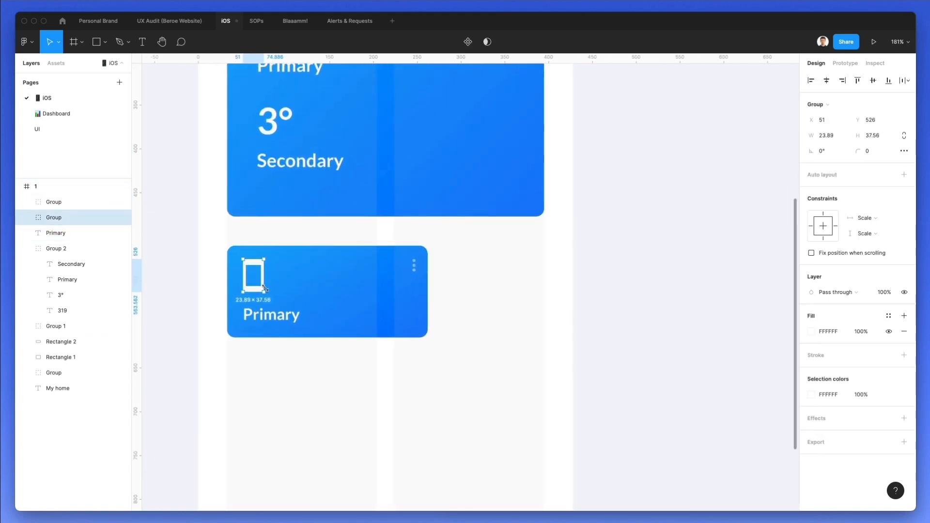
pyautogui.click(224, 247)
# Step: Group the small card with its icons and label, and place a duplicate to its right with a narrow gap
pyautogui.moveTo(203, 233); pyautogui.dragTo(438, 373)
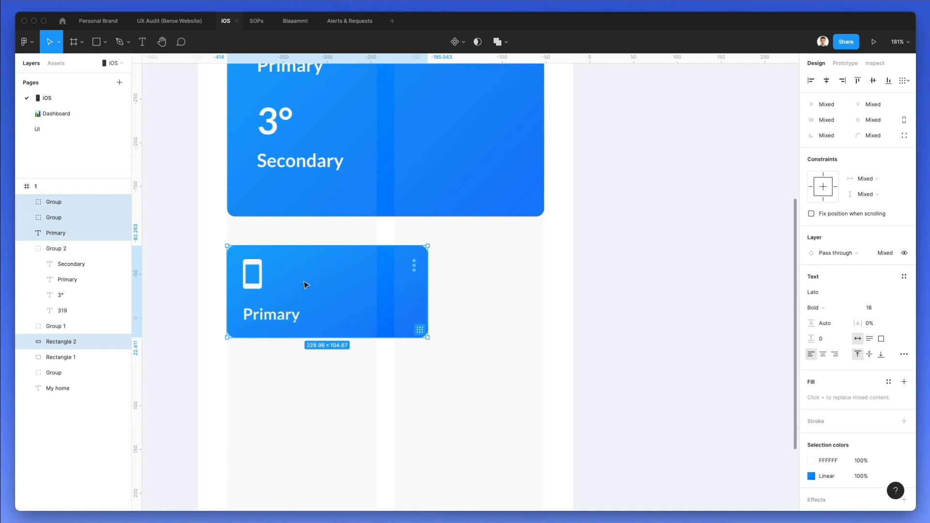
pyautogui.press('super+g')
pyautogui.moveTo(261, 279); pyautogui.dragTo(474, 292)
pyautogui.hscroll(2, 484, 315)
pyautogui.click(498, 342)
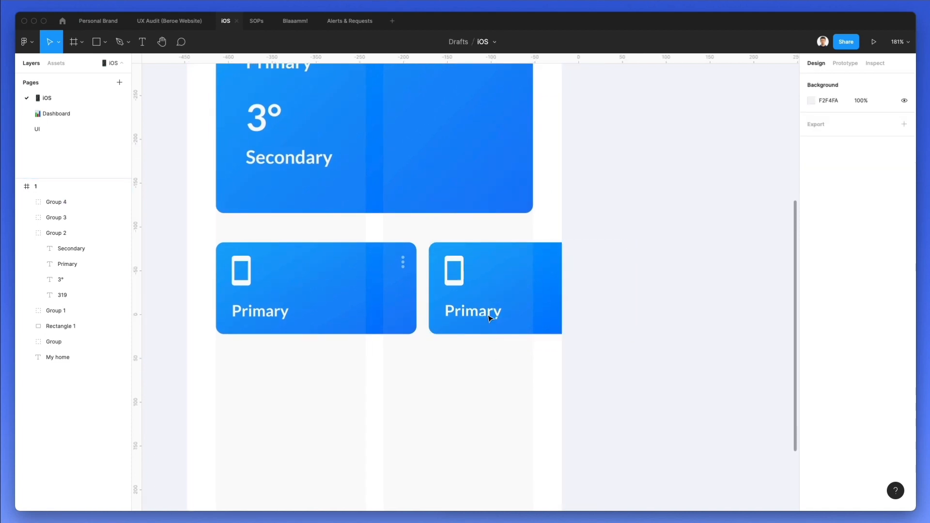
# Step: Change the duplicated card's label to Good Morning
pyautogui.doubleClick(490, 318)
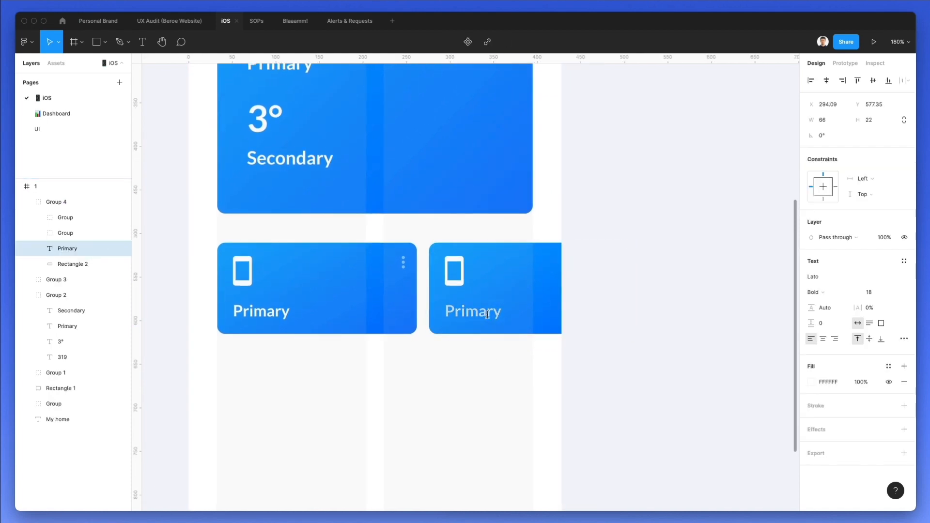
pyautogui.write('Good morningM')
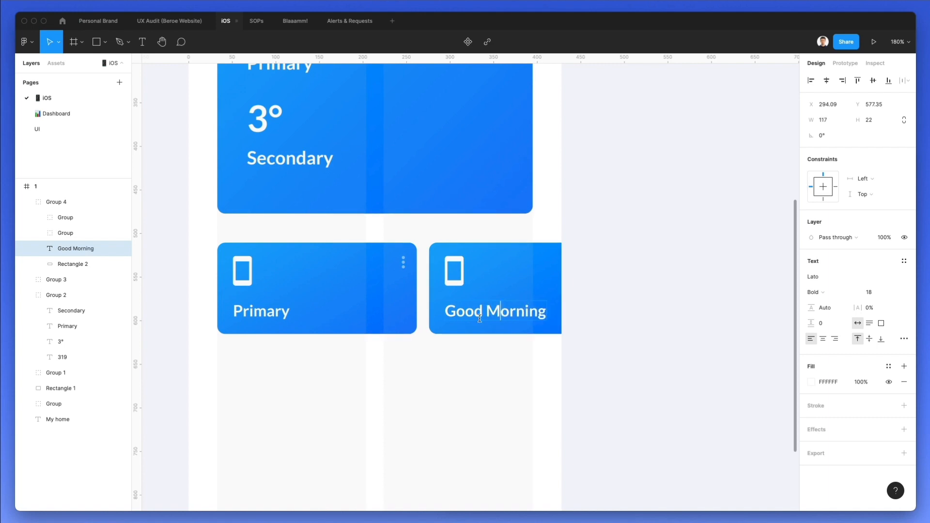
pyautogui.click(474, 421)
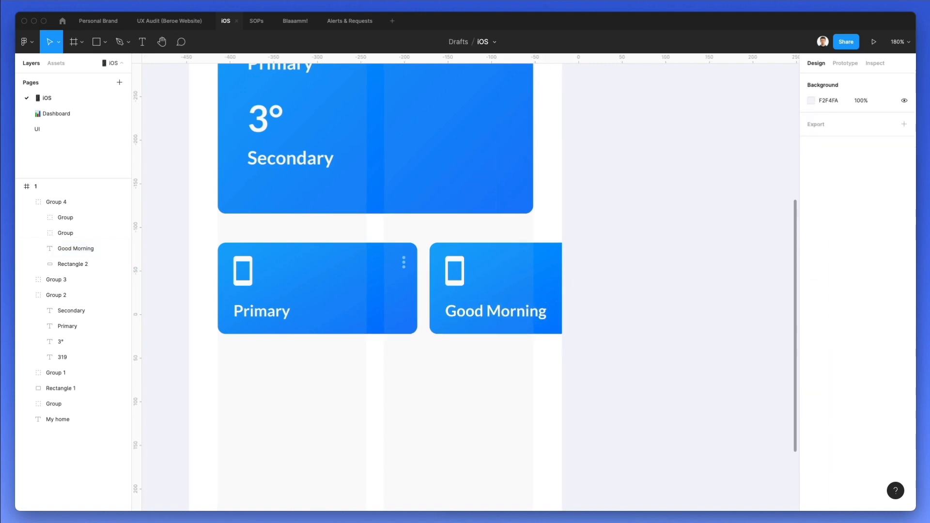
# Step: Switch to Nucleo, search for educat, and place the 16px scroll-shaped document icon beside the Good Morning card's phone icon, removing its frame
pyautogui.press('super+Tab')
pyautogui.moveTo(518, 162); pyautogui.dragTo(586, 153)
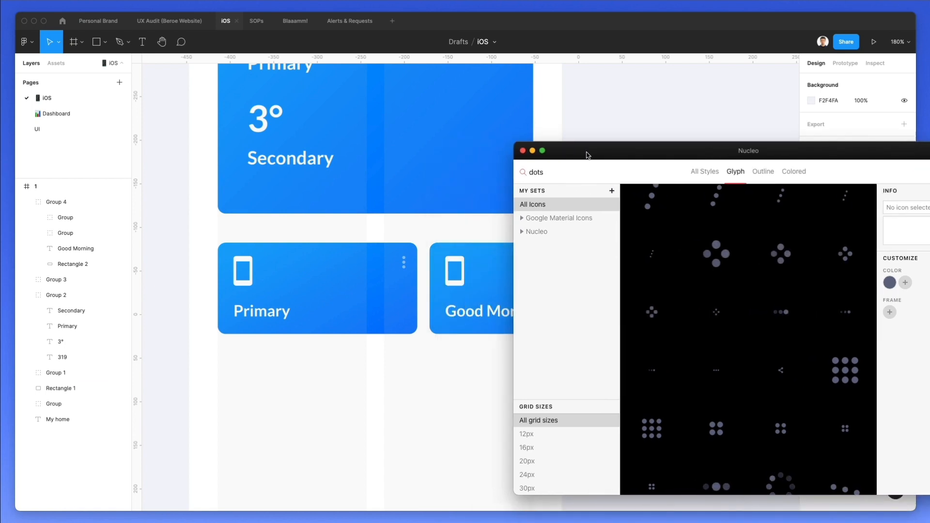
pyautogui.doubleClick(531, 173)
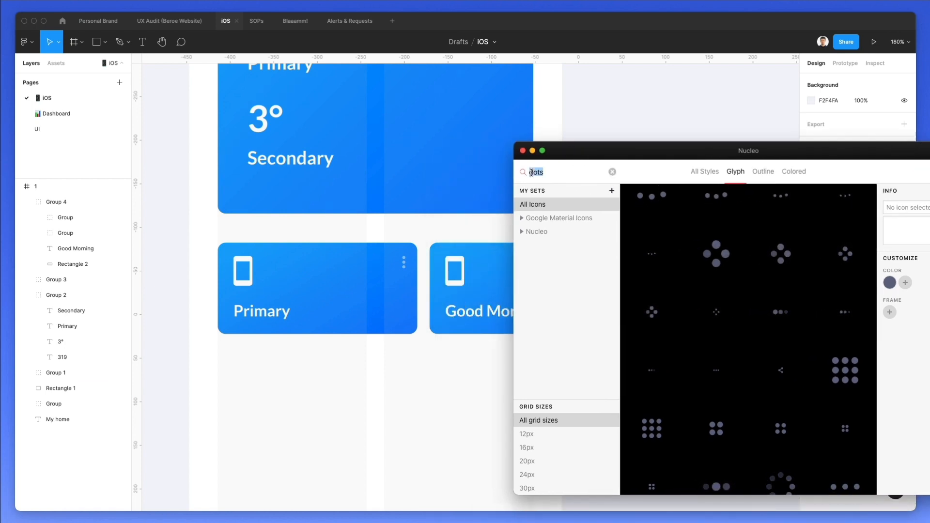
pyautogui.write('educat')
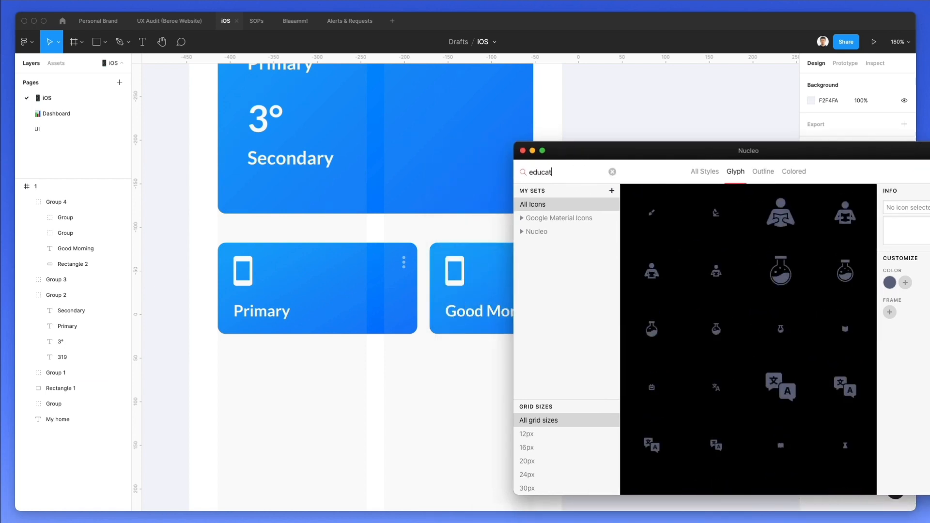
pyautogui.hscroll(3, 319, 192)
pyautogui.scroll(-5, 748, 260)
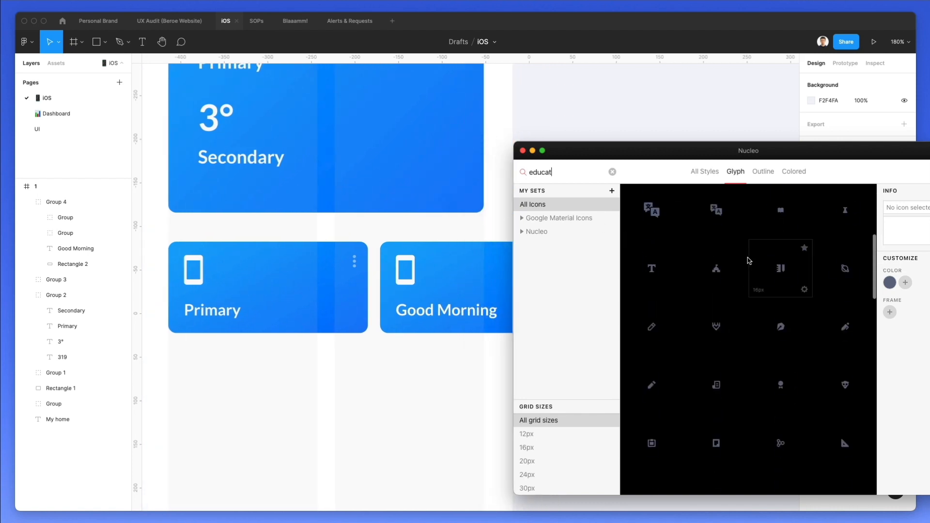
pyautogui.scroll(-3, 729, 345)
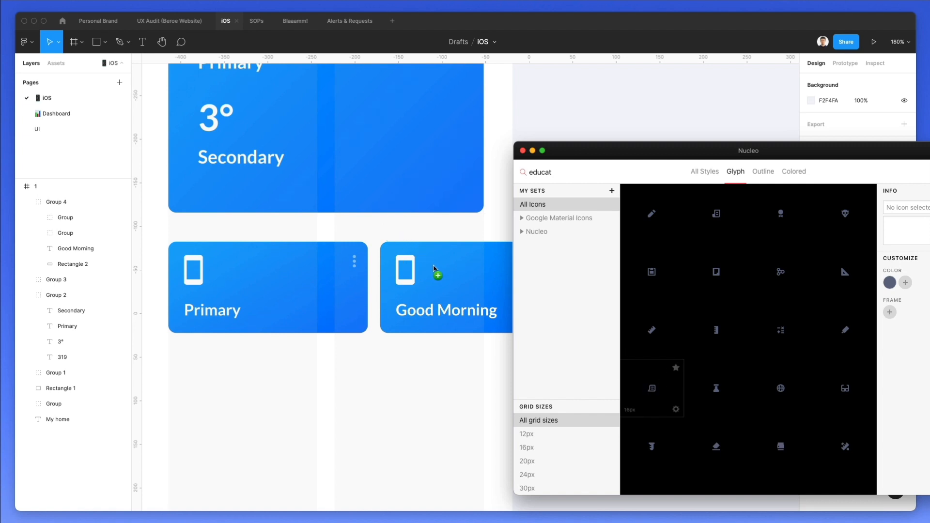
pyautogui.moveTo(434, 268); pyautogui.dragTo(435, 265)
pyautogui.press('super+shift+g')
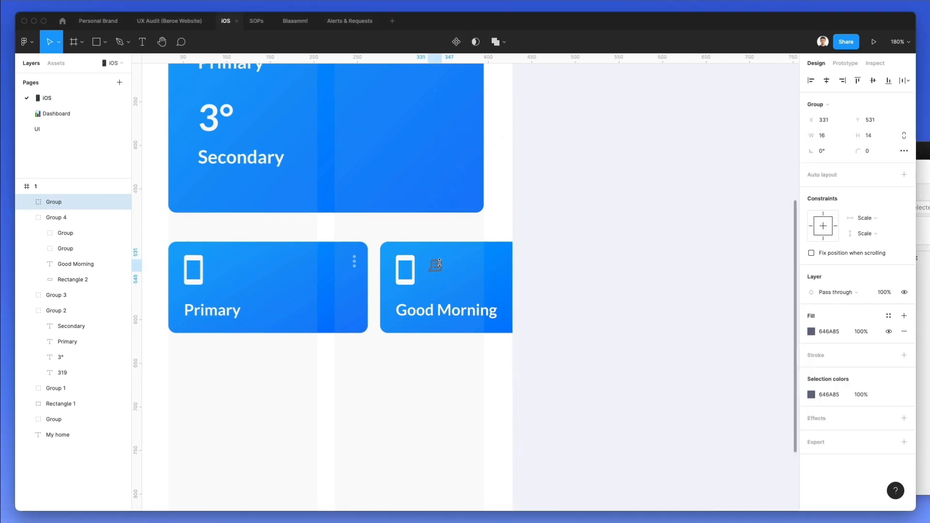
# Step: Enlarge the Good Morning card's document icon to about 33 × 28 and colour it white
pyautogui.scroll(5, 436, 264)
pyautogui.moveTo(422, 271); pyautogui.dragTo(453, 297)
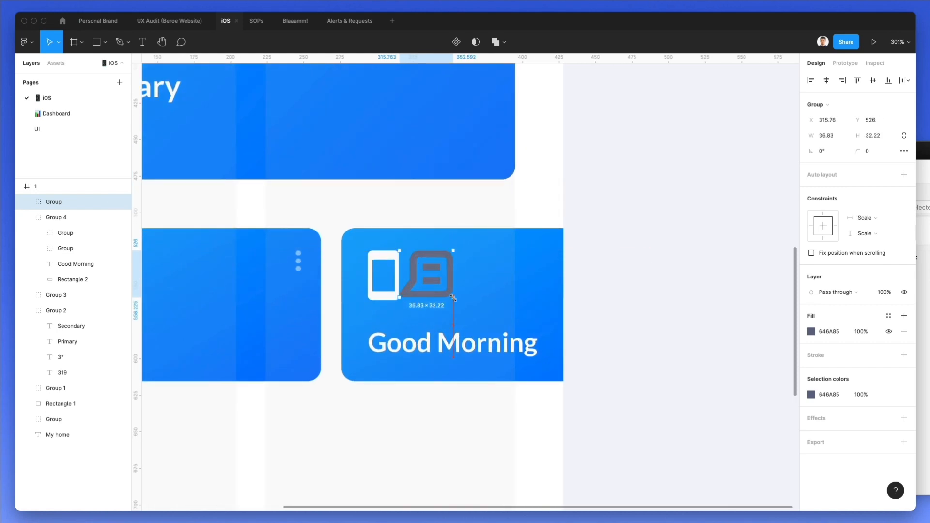
pyautogui.press('i')
pyautogui.click(394, 261)
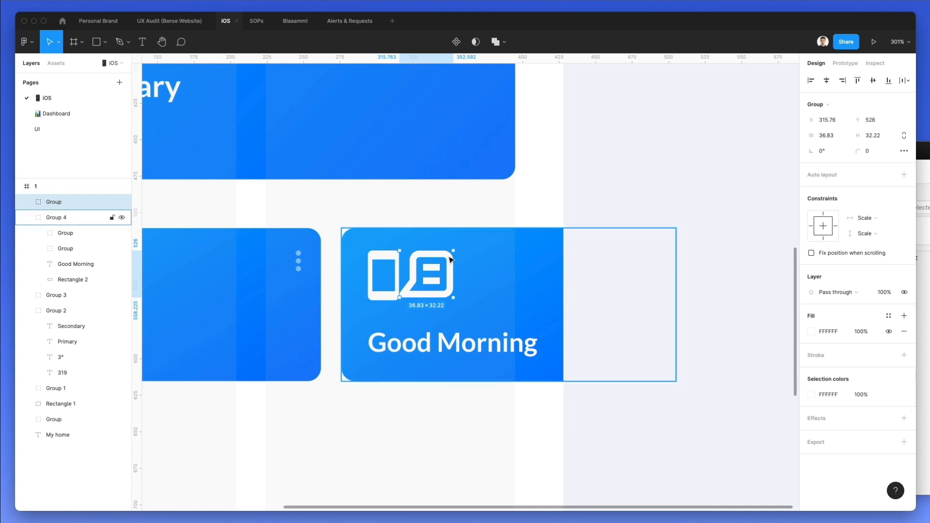
pyautogui.moveTo(449, 295); pyautogui.dragTo(446, 293)
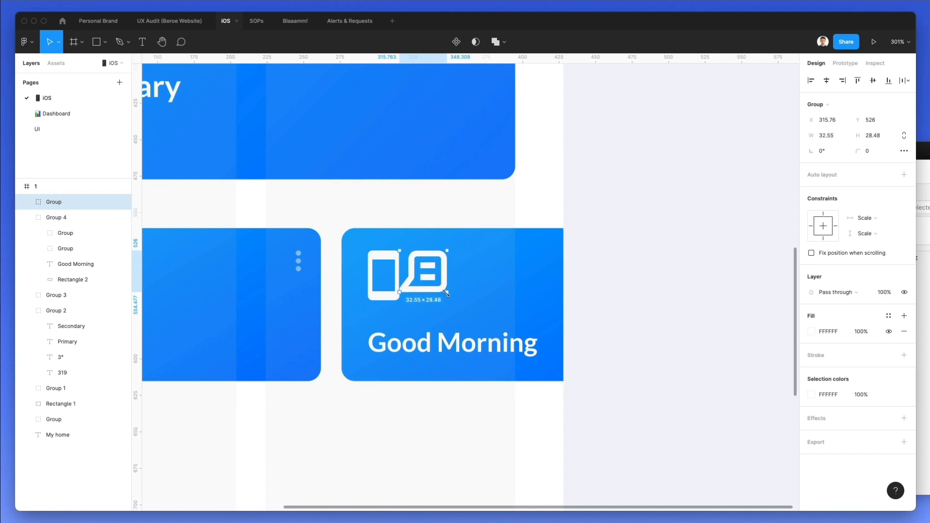
# Step: Delete the Good Morning card's phone icon and move the document icon into its place at X 294
pyautogui.click(394, 269)
pyautogui.doubleClick(383, 271)
pyautogui.press('Delete')
pyautogui.moveTo(432, 262); pyautogui.dragTo(399, 262)
pyautogui.scroll(-5, 391, 223)
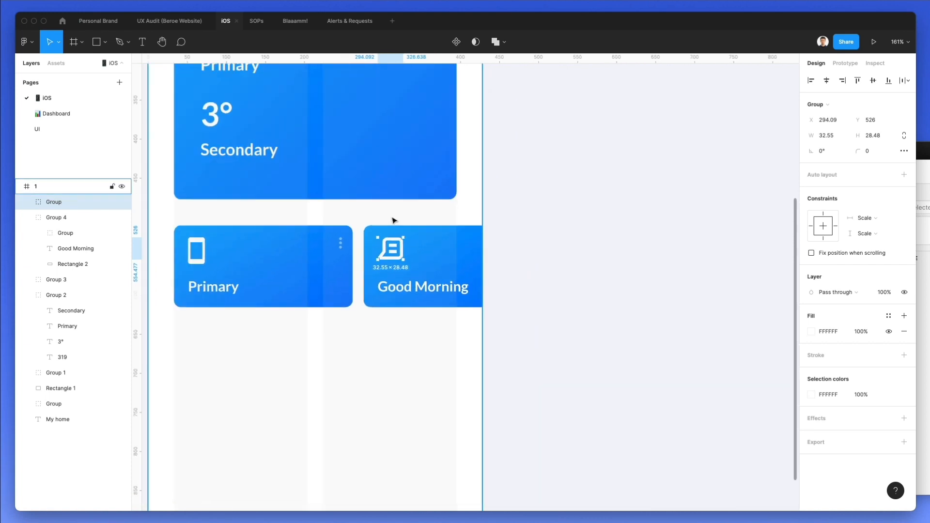
pyautogui.click(391, 219)
pyautogui.scroll(-4, 383, 230)
pyautogui.scroll(3, 382, 231)
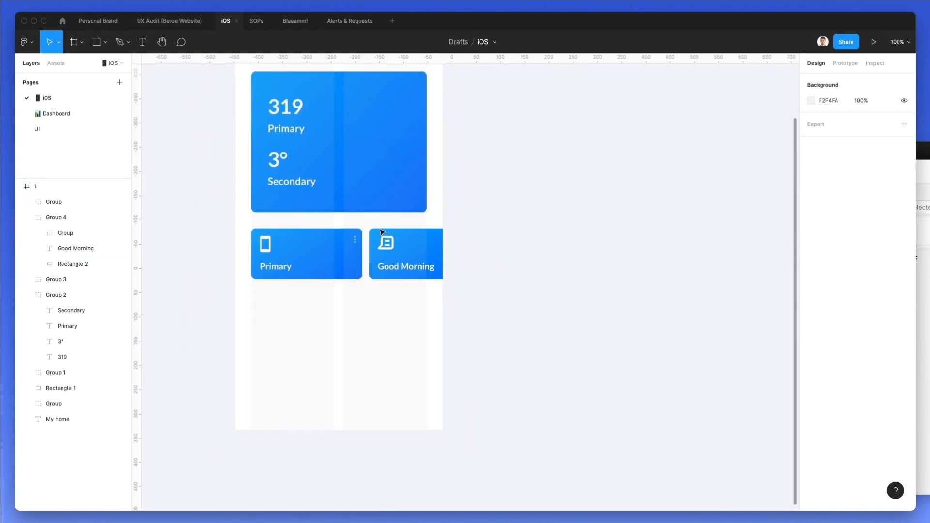
# Step: Copy the Primary card's label, place it just below the card at X 33, and colour it black 000000 like the My home heading
pyautogui.hscroll(-1, 382, 232)
pyautogui.scroll(-2, 383, 233)
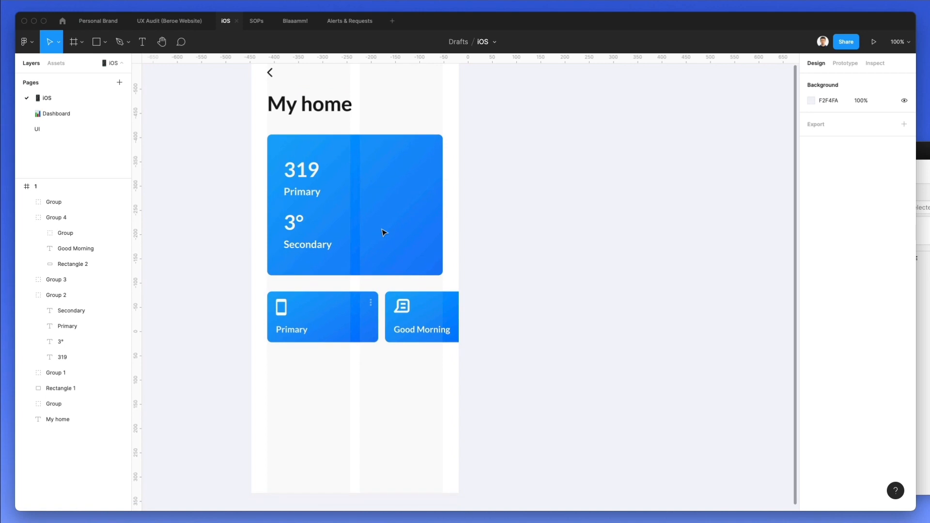
pyautogui.hscroll(-2, 494, 226)
pyautogui.scroll(-2, 494, 226)
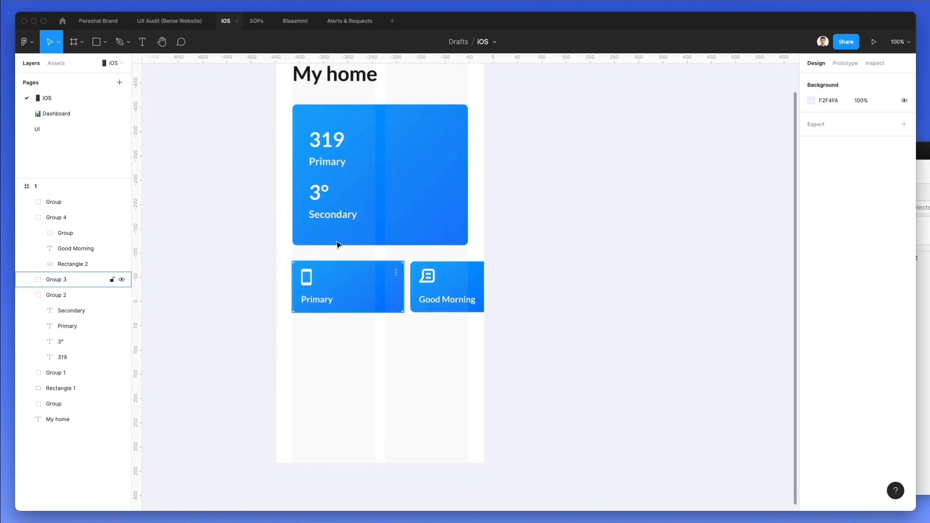
pyautogui.keyDown('super'); pyautogui.click(324, 299); pyautogui.keyUp('super')
pyautogui.press('super+c')
pyautogui.click(585, 225)
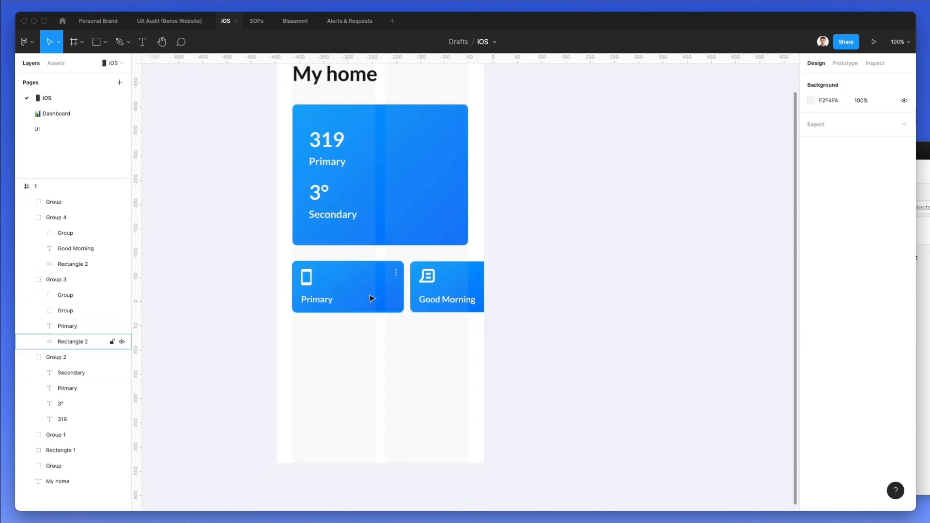
pyautogui.press('super+v')
pyautogui.moveTo(324, 304); pyautogui.dragTo(315, 334)
pyautogui.press('i')
pyautogui.click(313, 68)
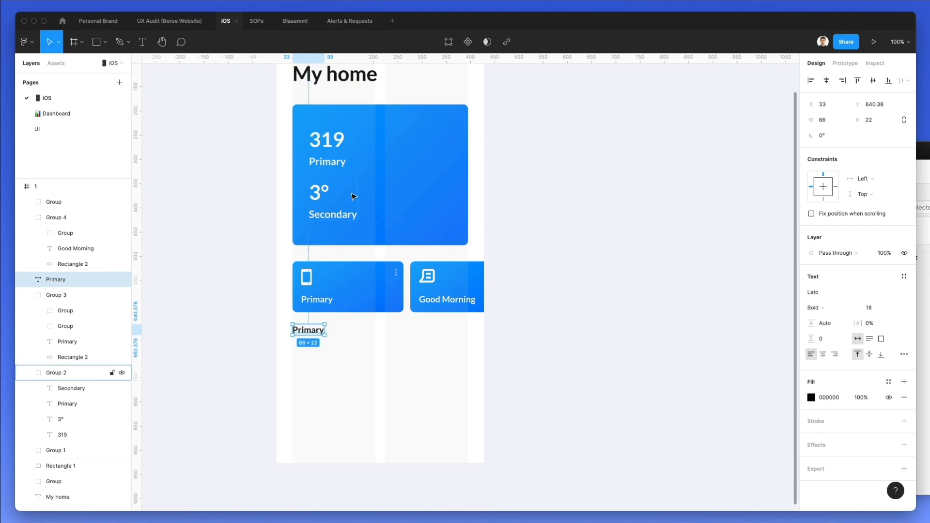
# Step: Change the copied label to Favourite Accessories and move it slightly further down below the Primary card
pyautogui.write('Favourite Accessories')
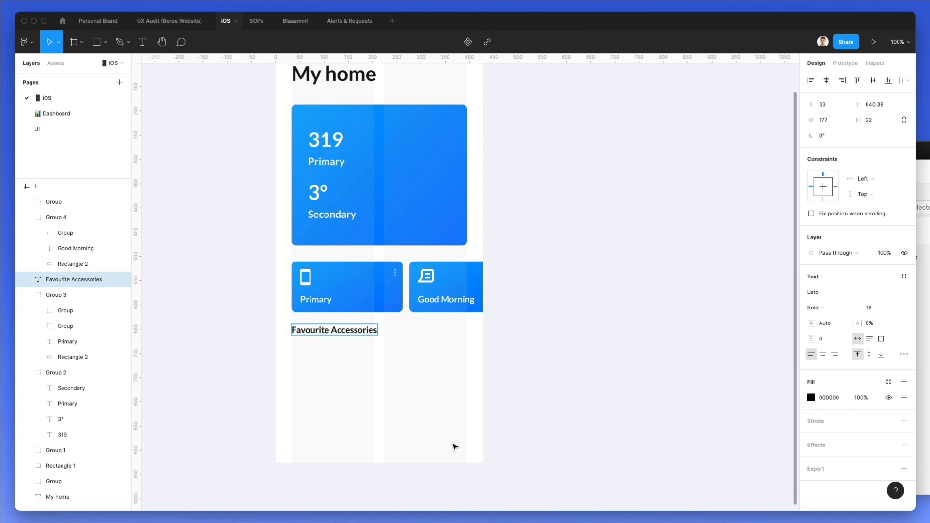
pyautogui.moveTo(326, 329); pyautogui.dragTo(329, 335)
pyautogui.click(353, 357)
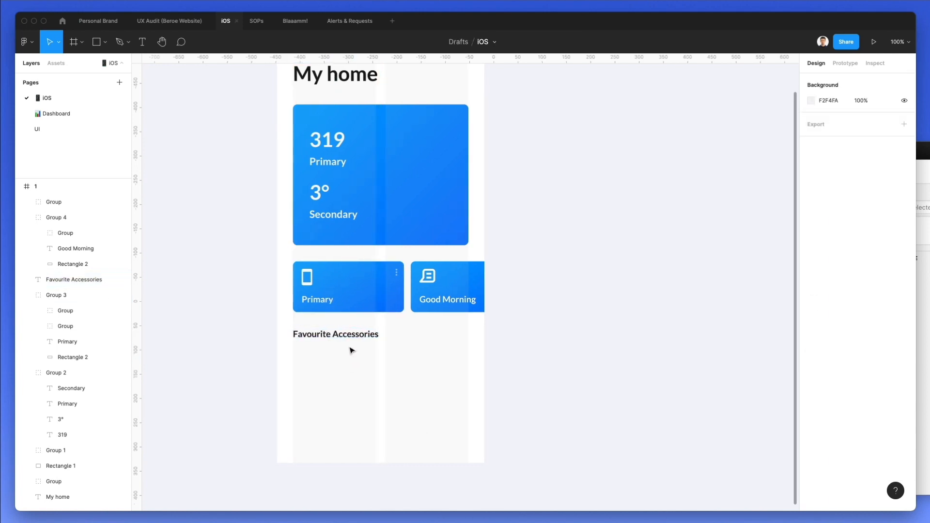
# Step: Switch to Nucleo, search the glyph icons for money, and dismiss the software update notice
pyautogui.press('super+Tab')
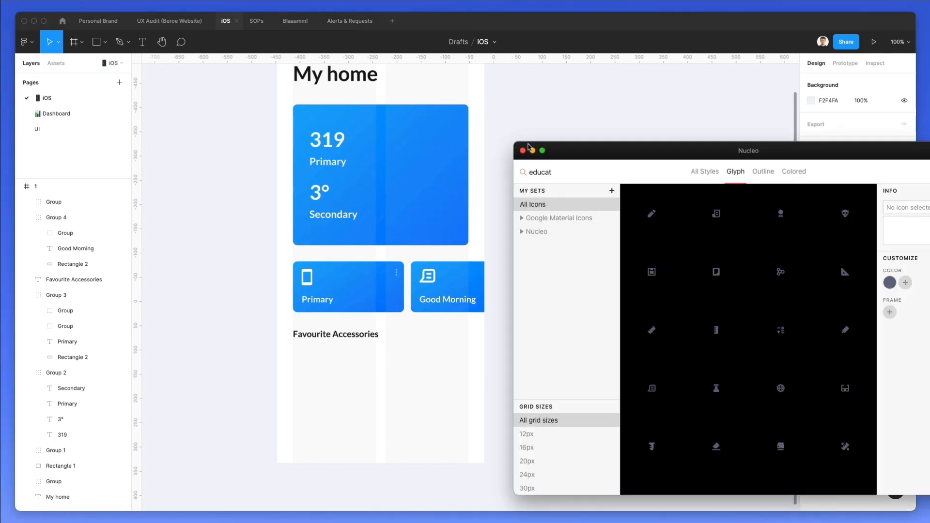
pyautogui.write('money')
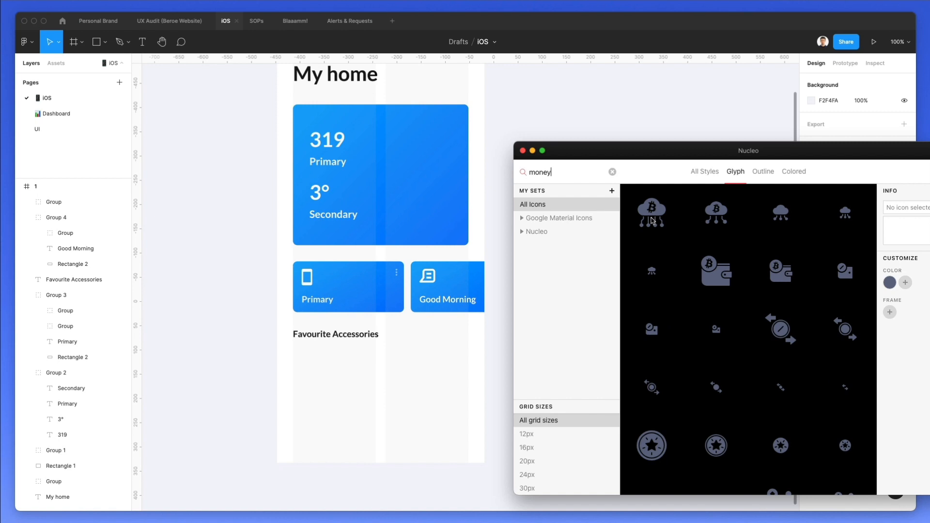
pyautogui.scroll(-1, 653, 220)
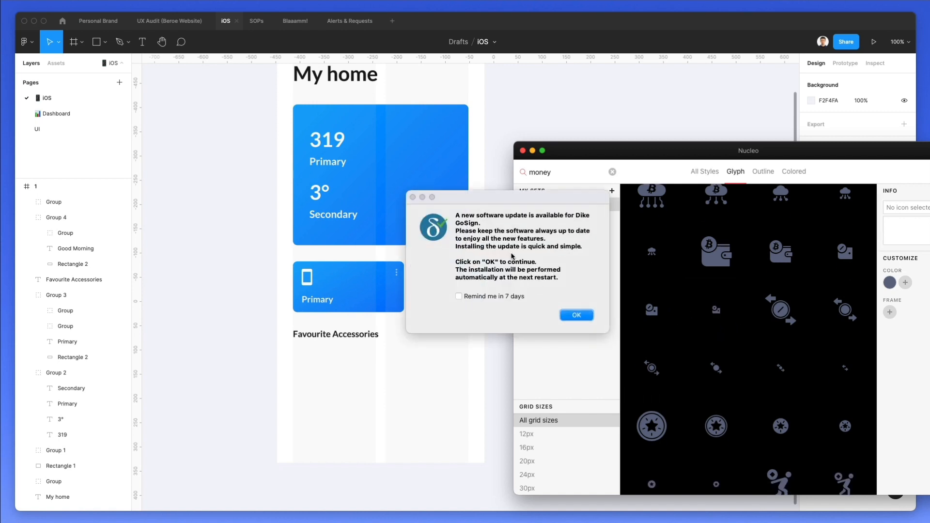
pyautogui.click(413, 197)
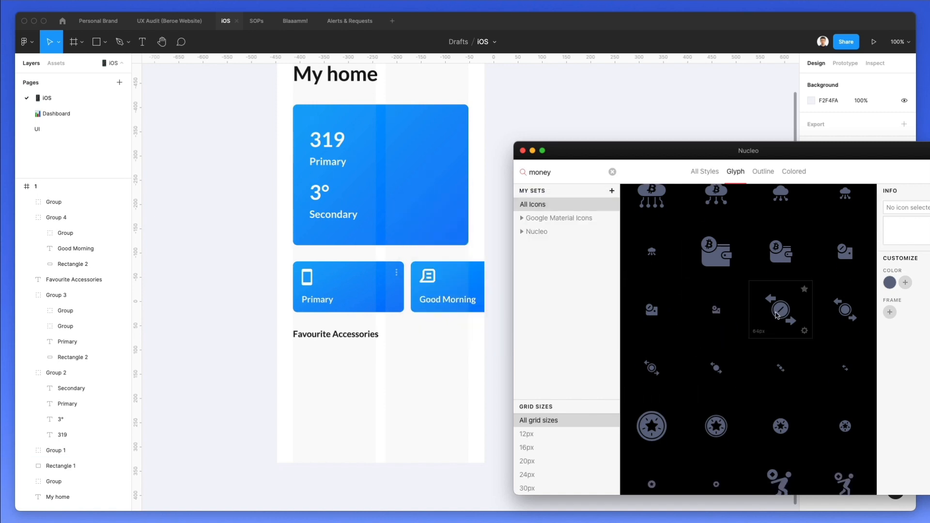
# Step: Place the crypto-wallet, transaction and money-11 banknote icons in a row below the Favourite Accessories heading
pyautogui.moveTo(716, 309); pyautogui.dragTo(345, 353)
pyautogui.scroll(-5, 720, 349)
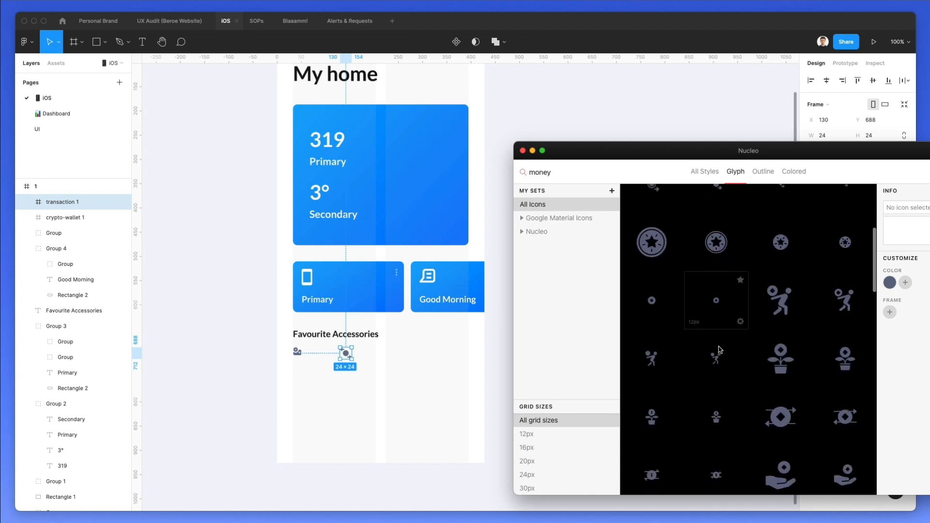
pyautogui.scroll(-10, 719, 349)
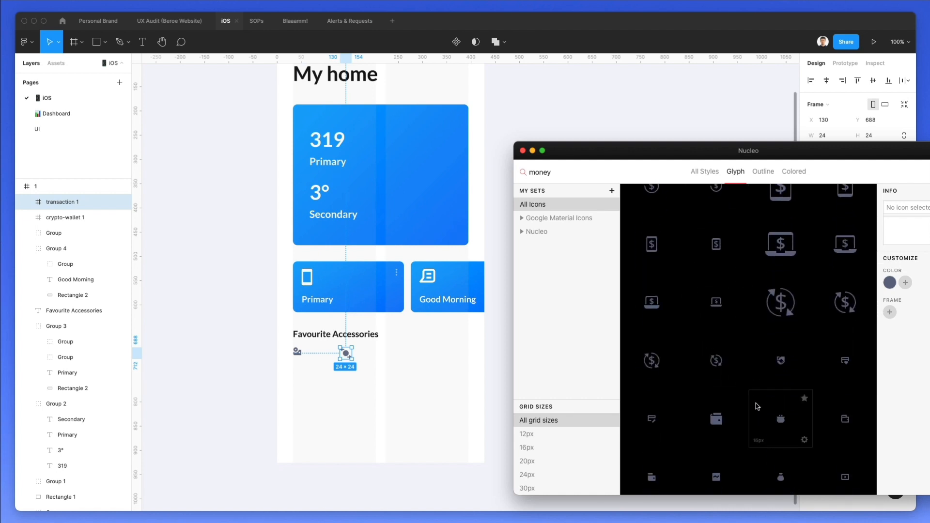
pyautogui.scroll(-3, 763, 395)
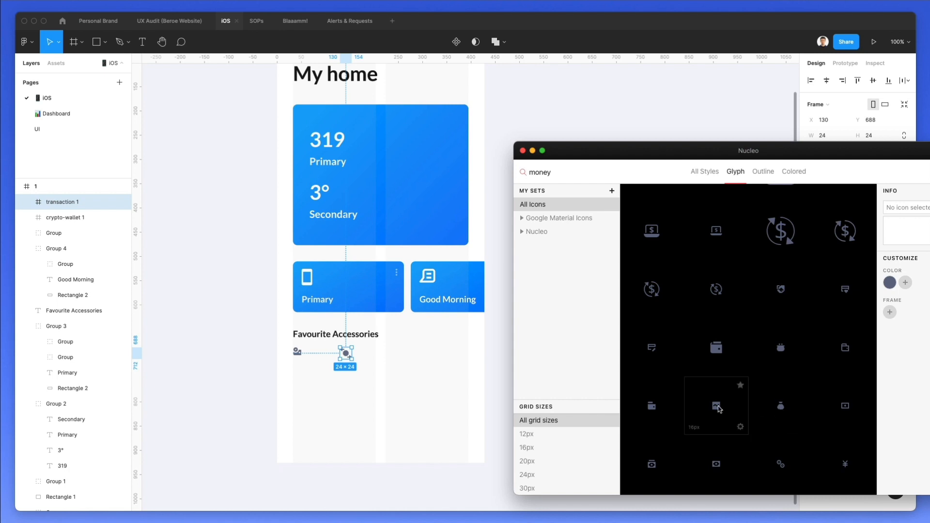
pyautogui.moveTo(718, 465); pyautogui.dragTo(640, 438)
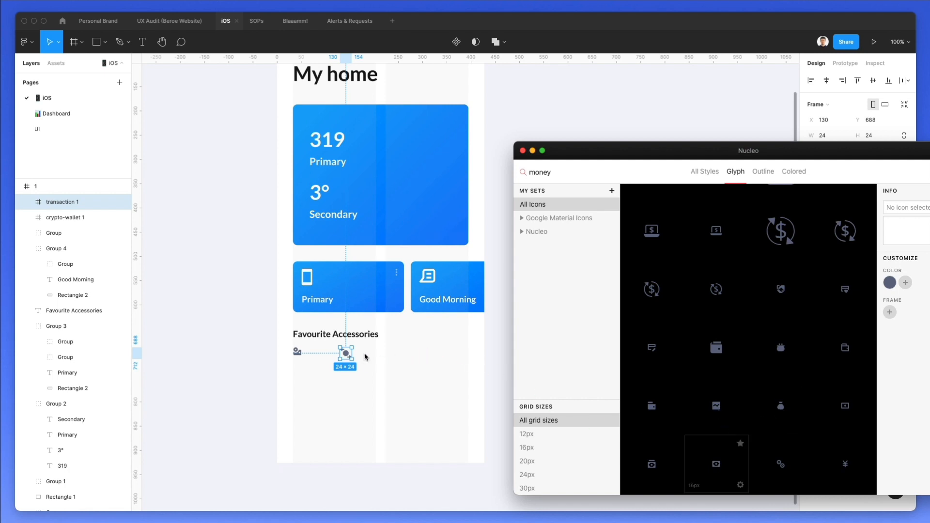
pyautogui.click(397, 352)
# Step: Remove the frames from the three accessory icons and scale the row up to about 263 × 42
pyautogui.moveTo(390, 346); pyautogui.dragTo(273, 376)
pyautogui.scroll(5, 291, 367)
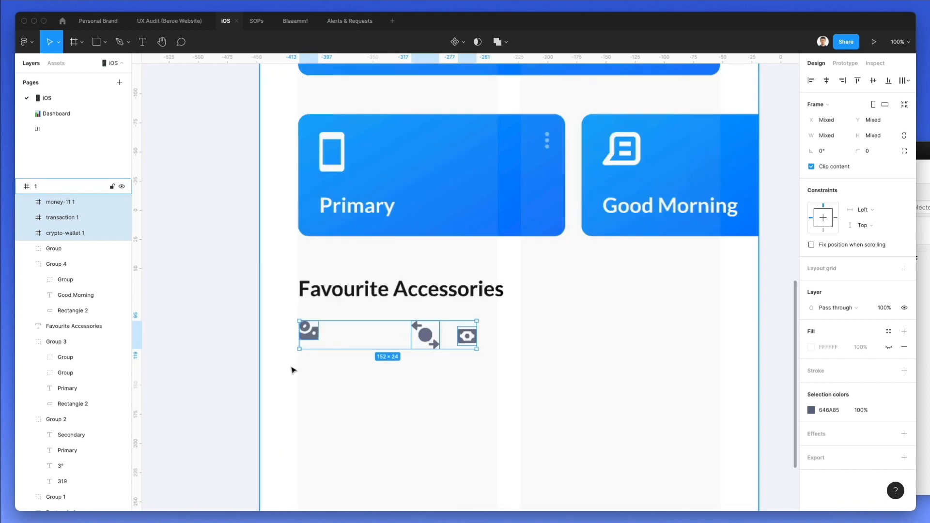
pyautogui.scroll(1, 292, 370)
pyautogui.press('super+shift+g')
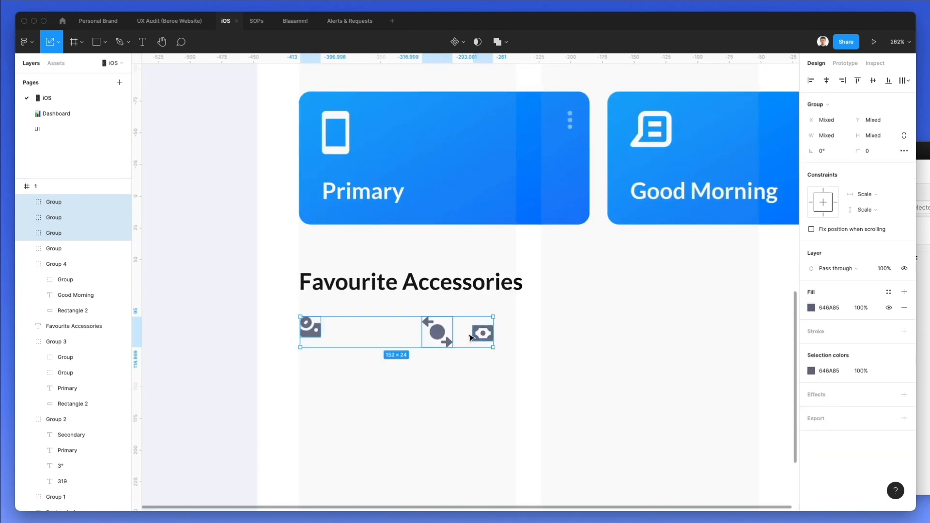
pyautogui.moveTo(494, 334); pyautogui.dragTo(554, 328)
pyautogui.moveTo(608, 329); pyautogui.dragTo(642, 329)
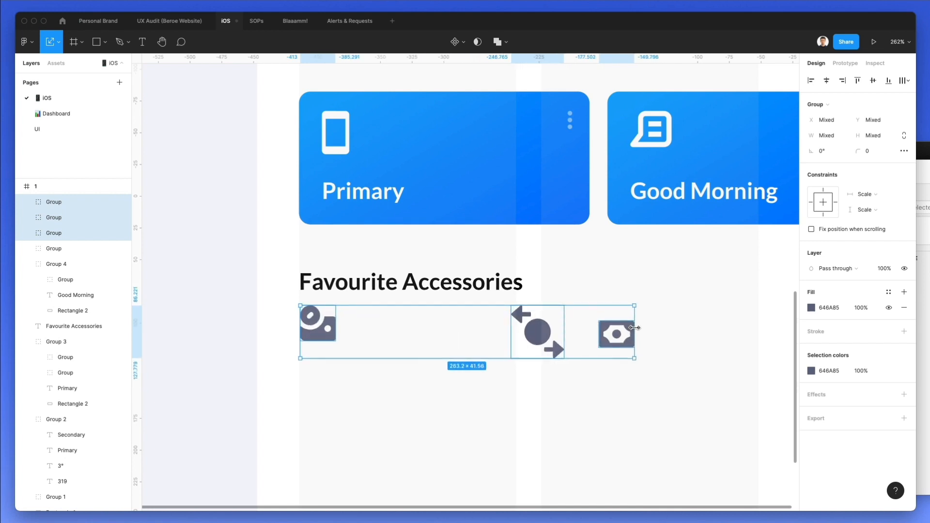
# Step: Shrink the transaction icon to about 32 × 32 beside the wallet icon, and move the banknote icon slightly closer to it
pyautogui.click(656, 376)
pyautogui.click(533, 334)
pyautogui.moveTo(533, 335); pyautogui.dragTo(398, 323)
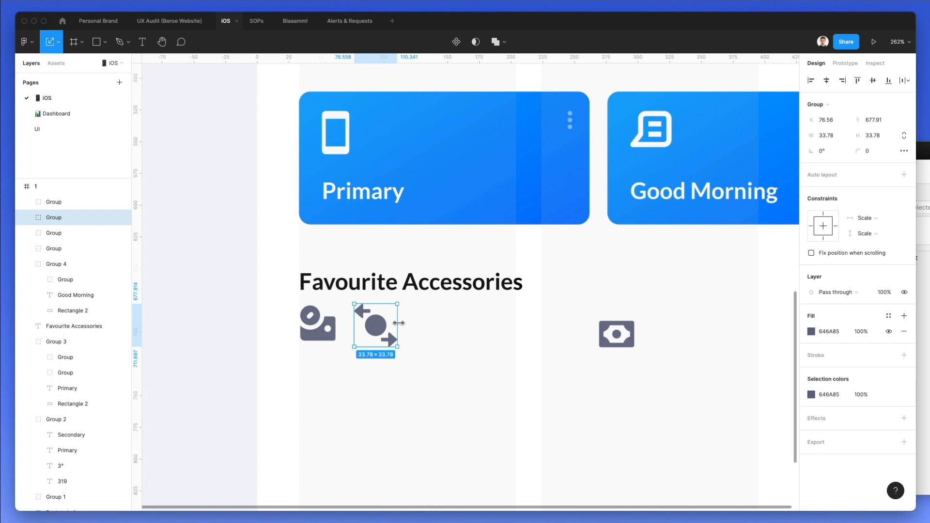
pyautogui.moveTo(618, 334)
pyautogui.mouseDown()
pyautogui.moveTo(426, 328)
pyautogui.moveTo(607, 332)
pyautogui.mouseUp()
pyautogui.scroll(-3, 609, 331)
# Step: Distribute the three accessory icons evenly across the row and colour them with the card's blue, 017CFF
pyautogui.moveTo(692, 383); pyautogui.dragTo(356, 316)
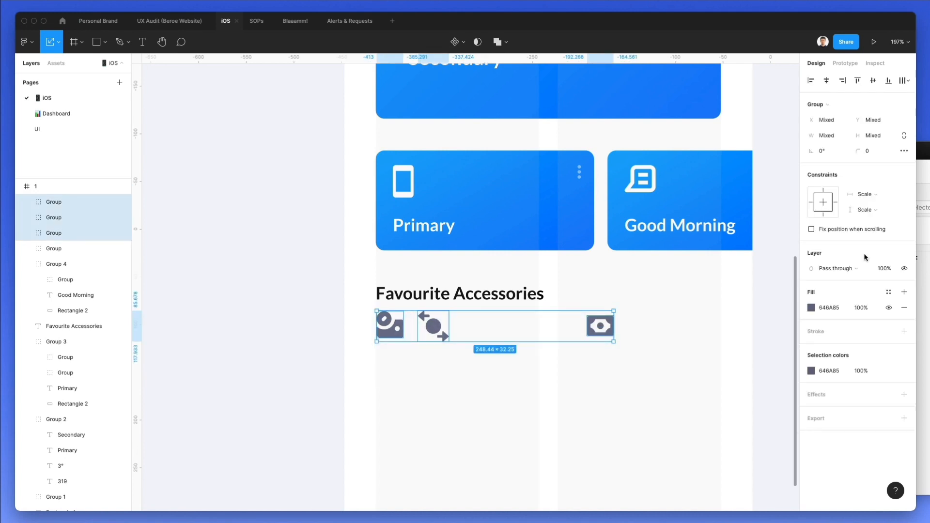
pyautogui.click(904, 80)
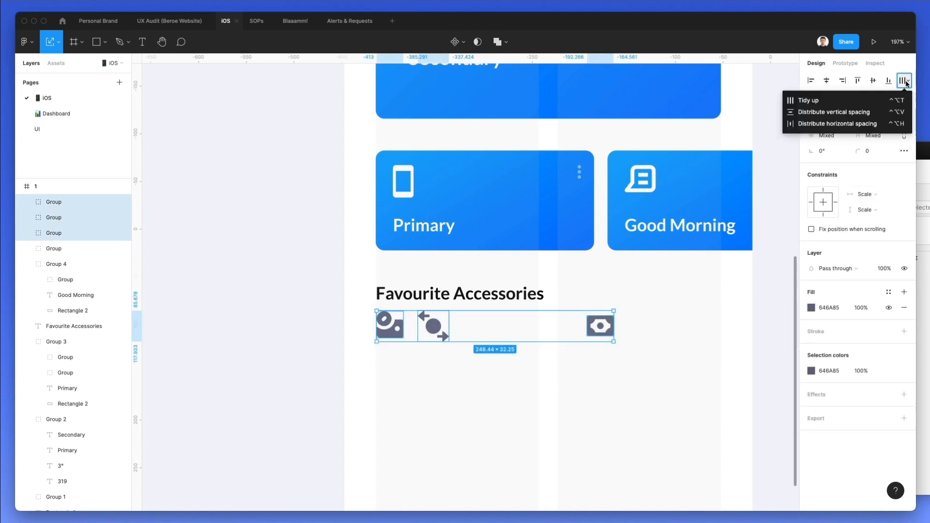
pyautogui.click(852, 123)
pyautogui.press('i')
pyautogui.click(554, 237)
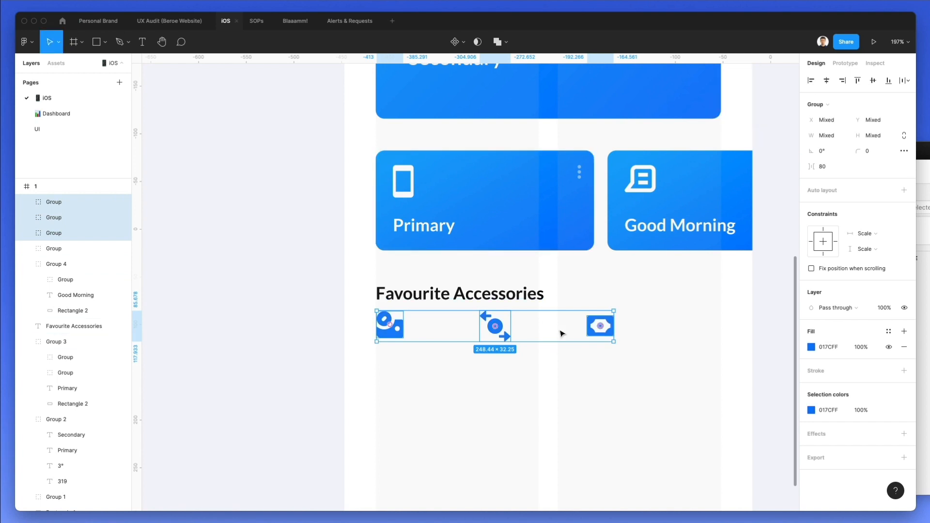
# Step: Move the three accessory icons down 20 px, away from the Favourite Accessories heading
pyautogui.click(558, 390)
pyautogui.scroll(-2, 556, 388)
pyautogui.moveTo(624, 351); pyautogui.dragTo(335, 276)
pyautogui.hotkey('shift', 'Down')
pyautogui.hotkey('shift', 'Down')
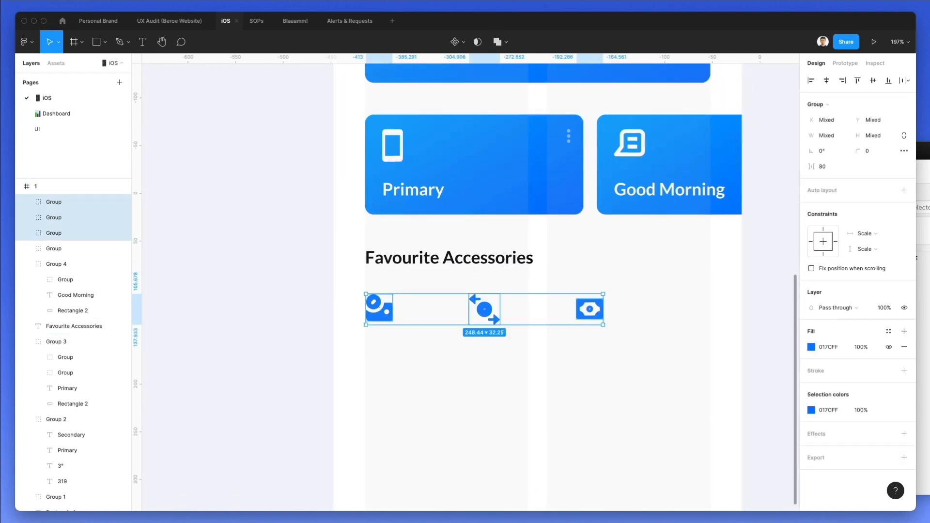
pyautogui.click(725, 1)
pyautogui.click(775, 1)
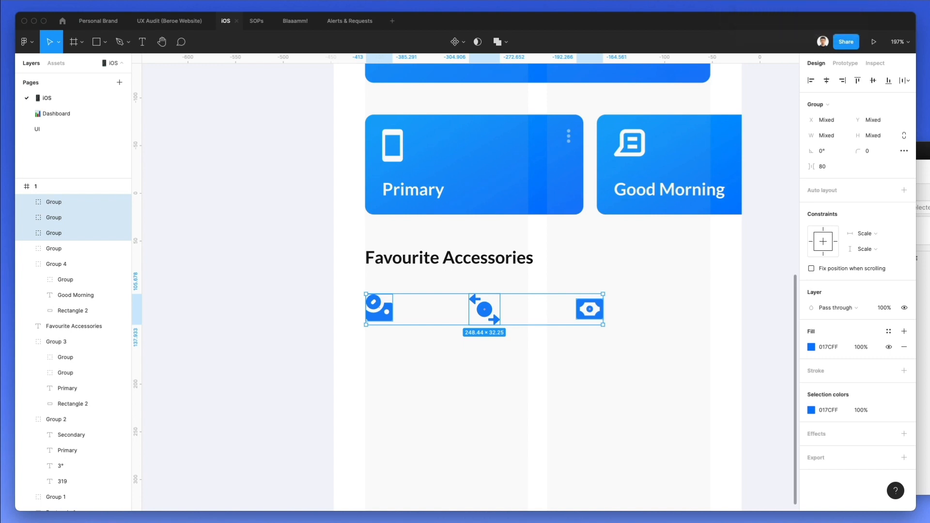
# Step: Duplicate the Favourite Accessories heading below the icons at X 33 and set the copy's font size to 14
pyautogui.click(561, 376)
pyautogui.scroll(-2, 478, 363)
pyautogui.hscroll(1, 478, 363)
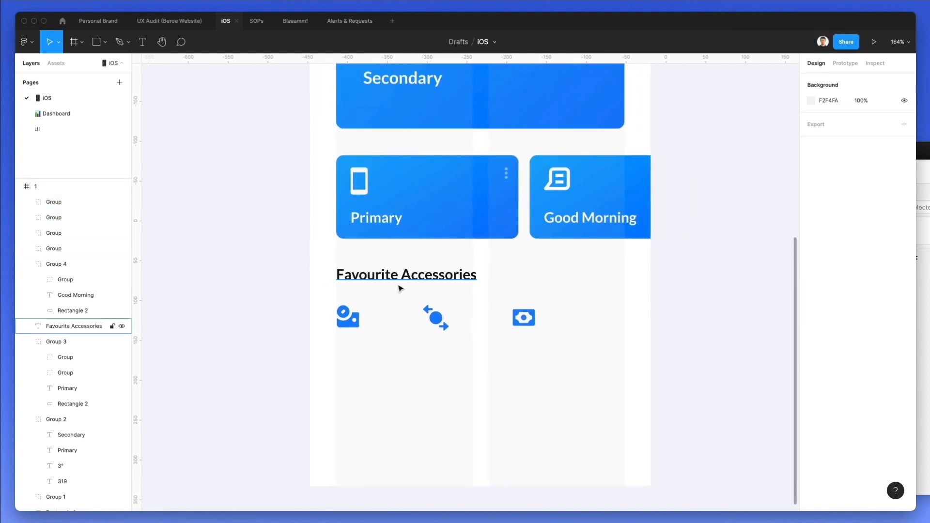
pyautogui.keyDown('alt'); pyautogui.moveTo(399, 282); pyautogui.dragTo(399, 361); pyautogui.keyUp('alt')
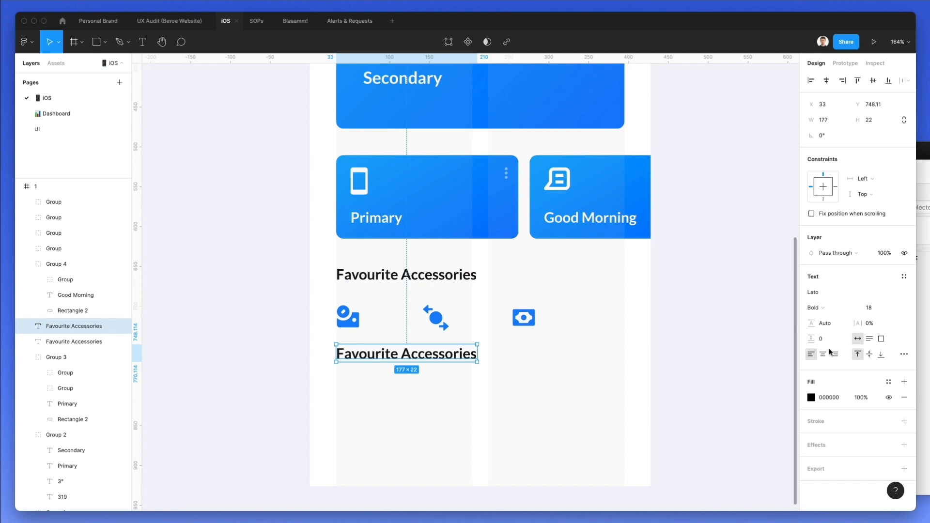
pyautogui.click(880, 307)
pyautogui.write('14')
pyautogui.press('Return')
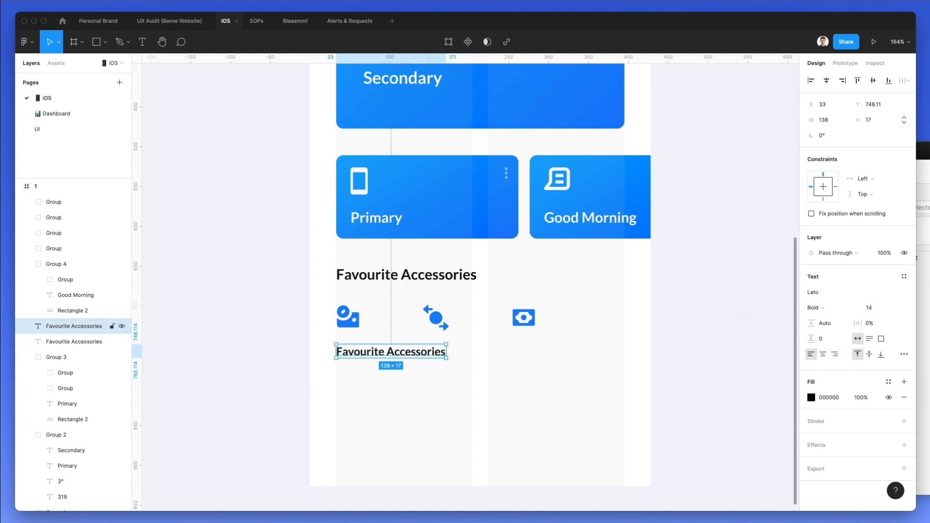
pyautogui.press('r')
pyautogui.press('i')
pyautogui.press('a')
pyautogui.press('r')
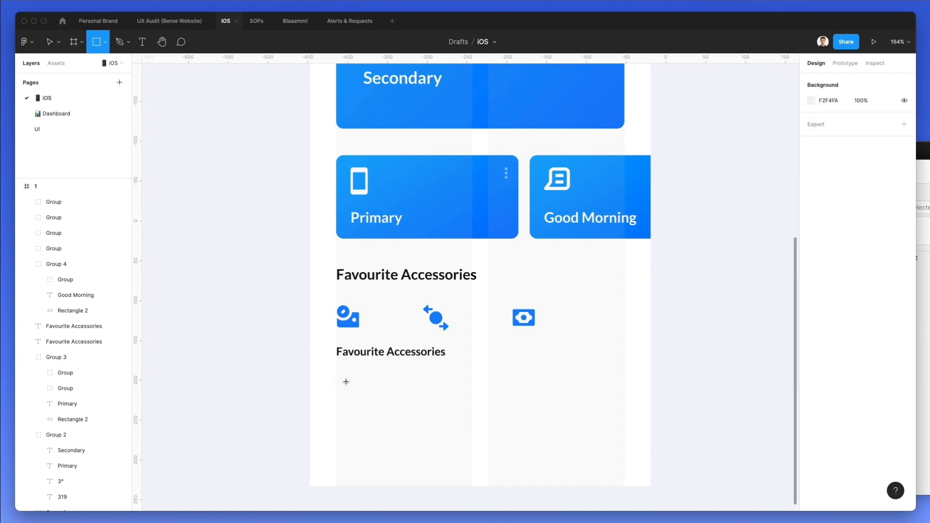
pyautogui.press('v')
# Step: Change the size 14 text below the wallet icon to Primary
pyautogui.click(377, 356)
pyautogui.press('Return')
pyautogui.write('P')
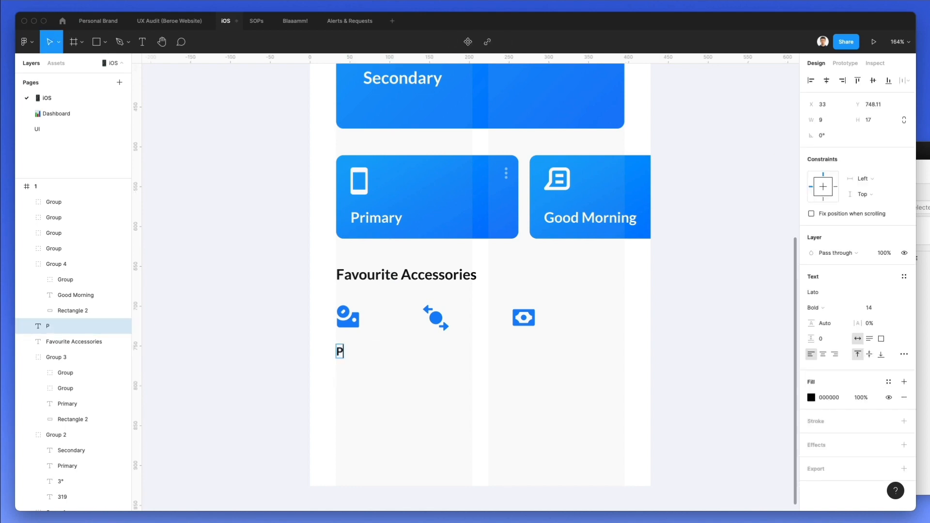
pyautogui.click(401, 367)
pyautogui.click(401, 367)
# Step: Duplicate the wallet icon's Primary label below itself, change the copy to Off, and nudge it up to Y 772.91
pyautogui.moveTo(369, 352); pyautogui.dragTo(370, 373)
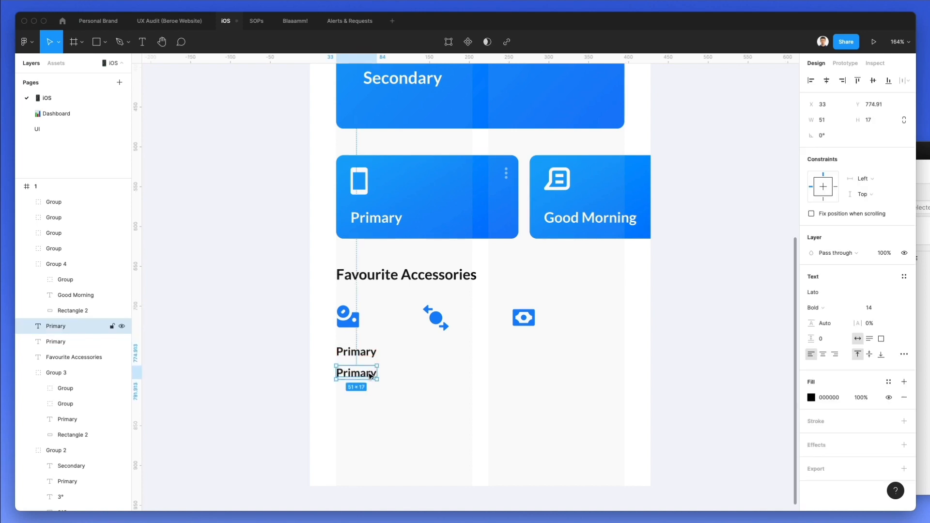
pyautogui.press('Return')
pyautogui.write('O')
pyautogui.press('Escape')
pyautogui.press('Up')
# Step: Set the Off label's fill colour to grey 999999
pyautogui.scroll(2, 389, 382)
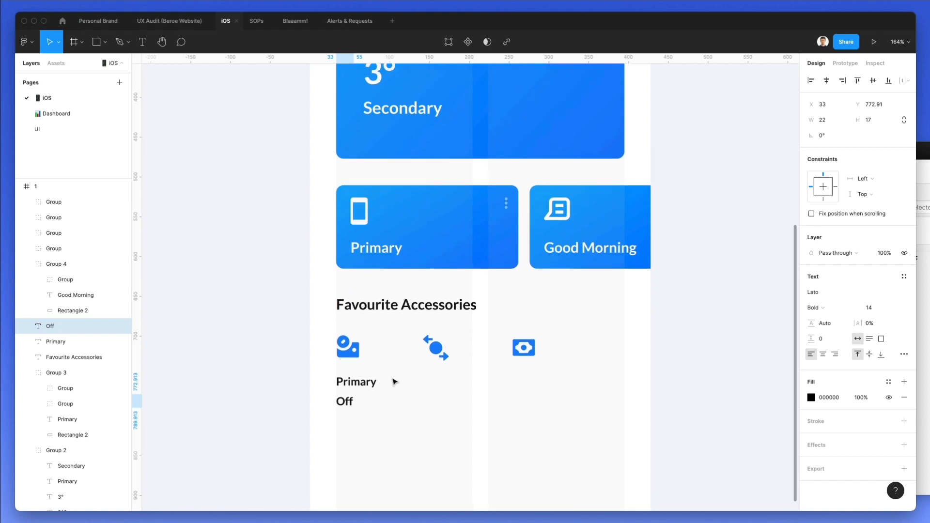
pyautogui.click(811, 398)
pyautogui.write('999999')
pyautogui.press('Return')
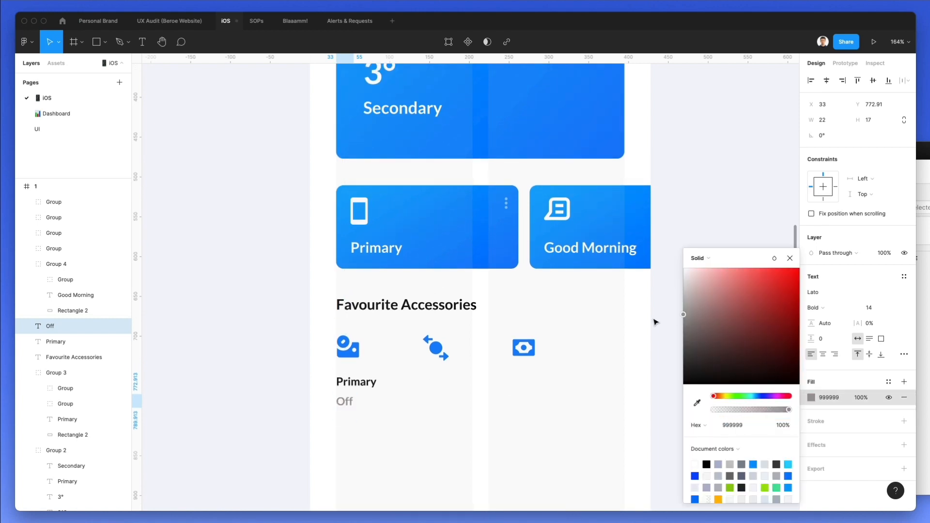
# Step: Duplicate the Primary and Off labels under the transaction and banknote icons, aligned with each icon's left edge
pyautogui.moveTo(444, 430); pyautogui.dragTo(449, 383)
pyautogui.press('super+d')
pyautogui.moveTo(526, 381); pyautogui.dragTo(529, 382)
pyautogui.press('Escape')
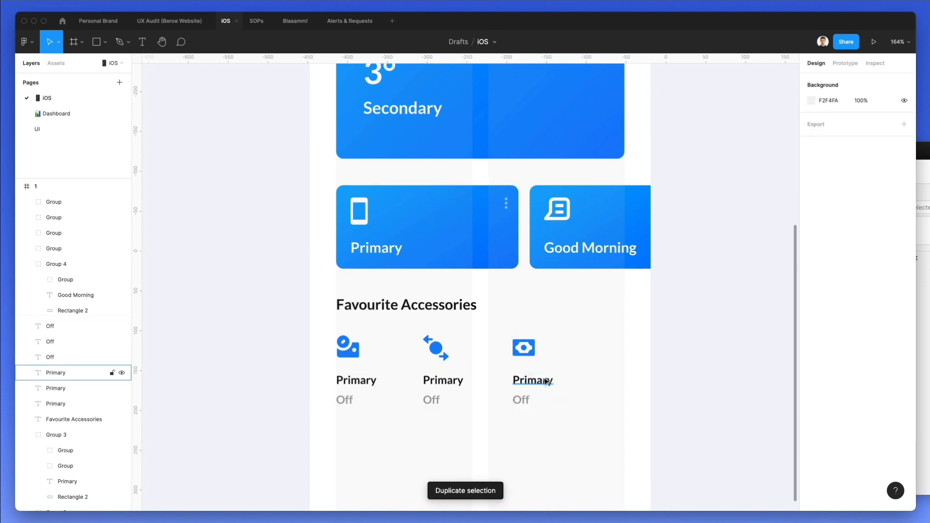
# Step: Change the banknote icon's labels to Tertiary and On
pyautogui.doubleClick(545, 381)
pyautogui.write('Tert')
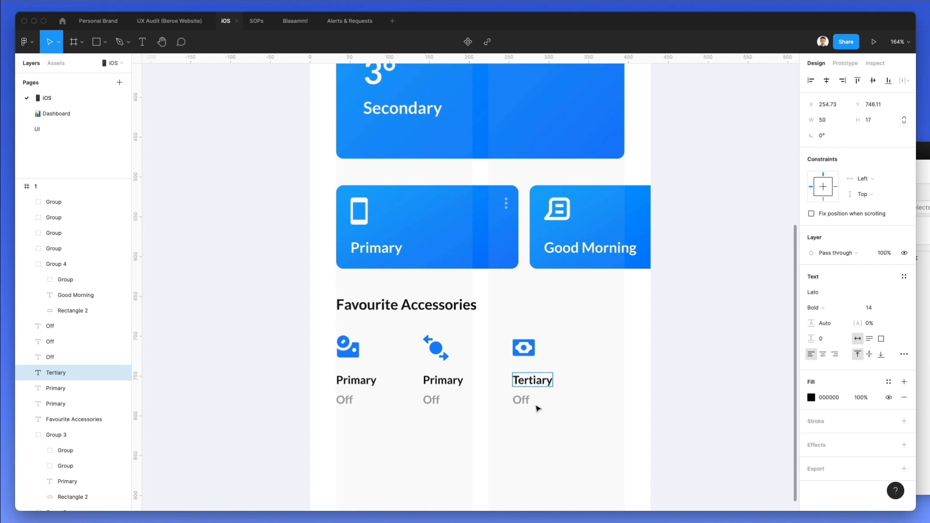
pyautogui.doubleClick(521, 400)
pyautogui.hscroll(-1, 522, 400)
pyautogui.write('On')
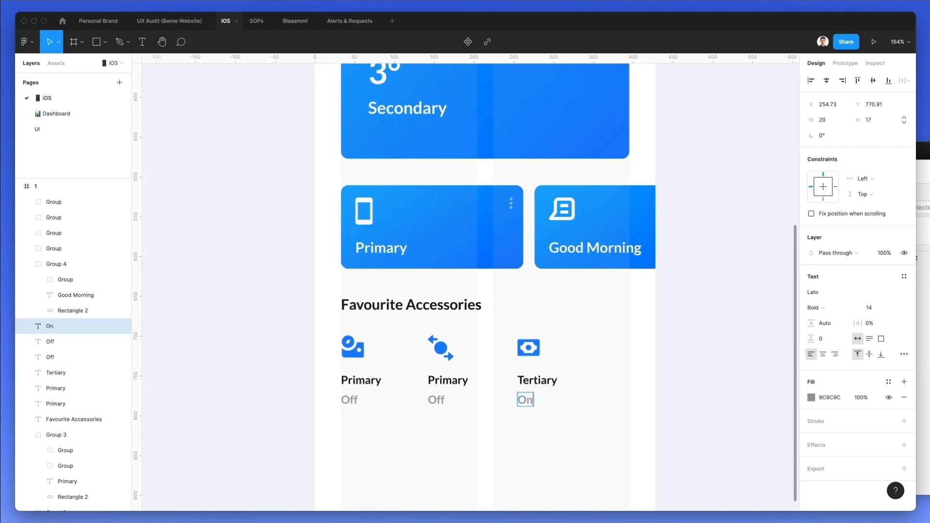
# Step: Change the transaction icon's two labels to Secondary and 60%
pyautogui.doubleClick(442, 381)
pyautogui.write('Secondary')
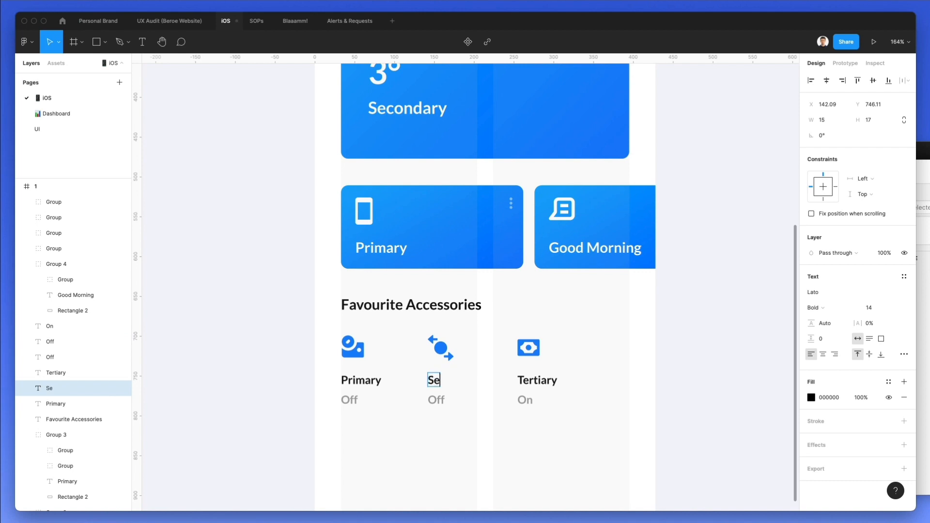
pyautogui.doubleClick(438, 400)
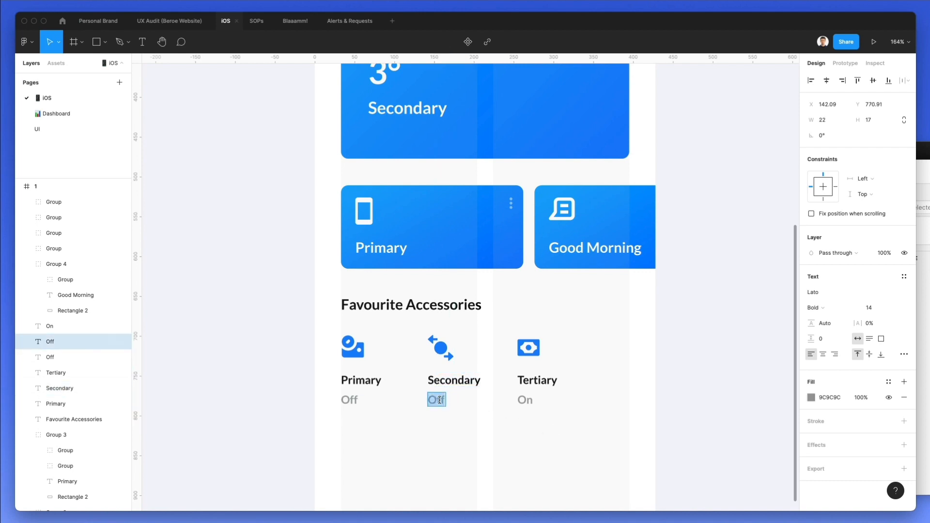
pyautogui.write('60')
pyautogui.click(522, 449)
# Step: Group the banknote icon with its Tertiary and On labels and move the group to the right column edge
pyautogui.moveTo(504, 318); pyautogui.dragTo(592, 441)
pyautogui.hotkey('ctrl', 'g')
pyautogui.moveTo(543, 357); pyautogui.dragTo(614, 357)
# Step: Group the transaction icon with its Secondary and 60% labels and move the group to the middle of the row, at about X 181
pyautogui.moveTo(415, 327); pyautogui.dragTo(533, 445)
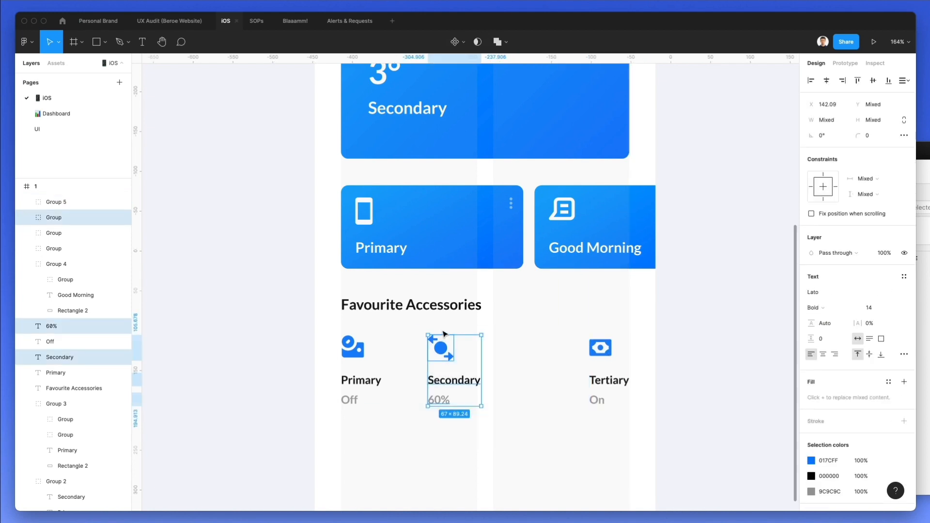
pyautogui.hotkey('ctrl', 'g')
pyautogui.moveTo(442, 339); pyautogui.dragTo(477, 351)
pyautogui.scroll(-3, 494, 342)
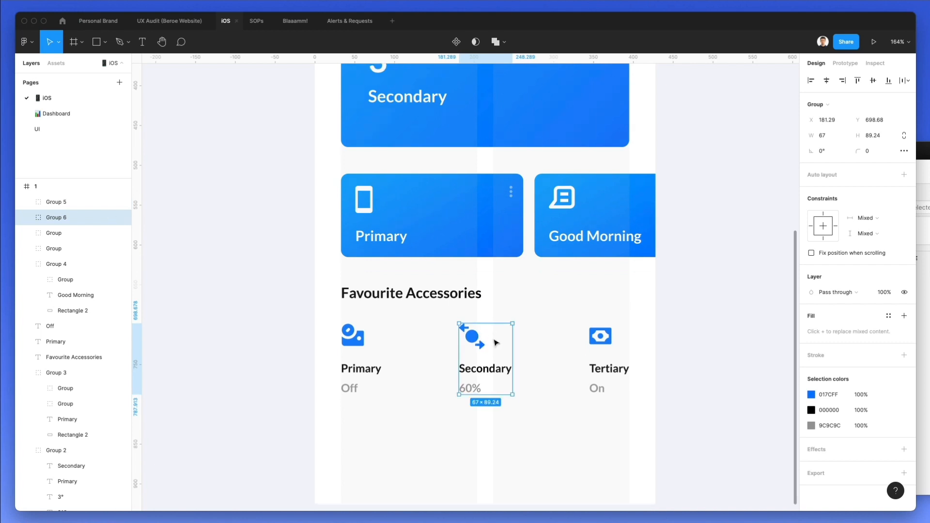
# Step: Try to distribute the accessory items with equal horizontal spacing while the wallet icon and its labels are still ungrouped
pyautogui.moveTo(323, 422); pyautogui.dragTo(639, 297)
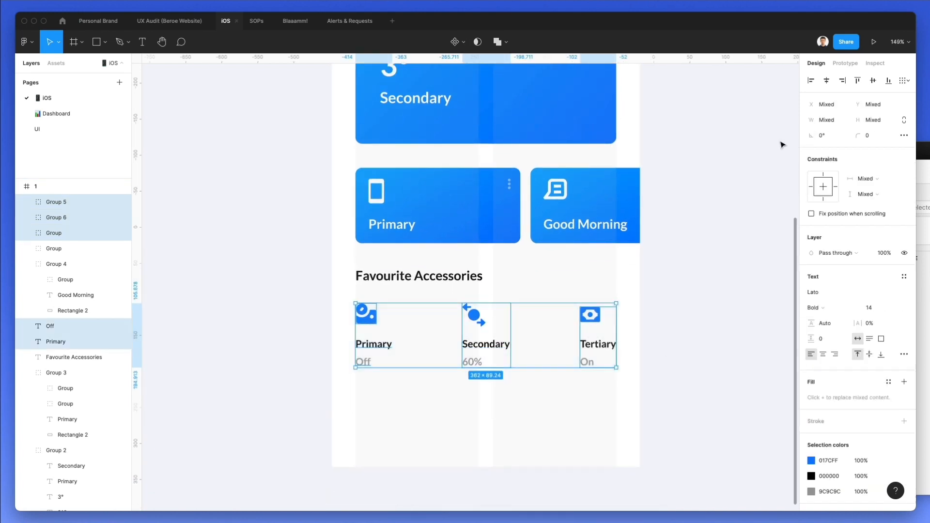
pyautogui.click(908, 81)
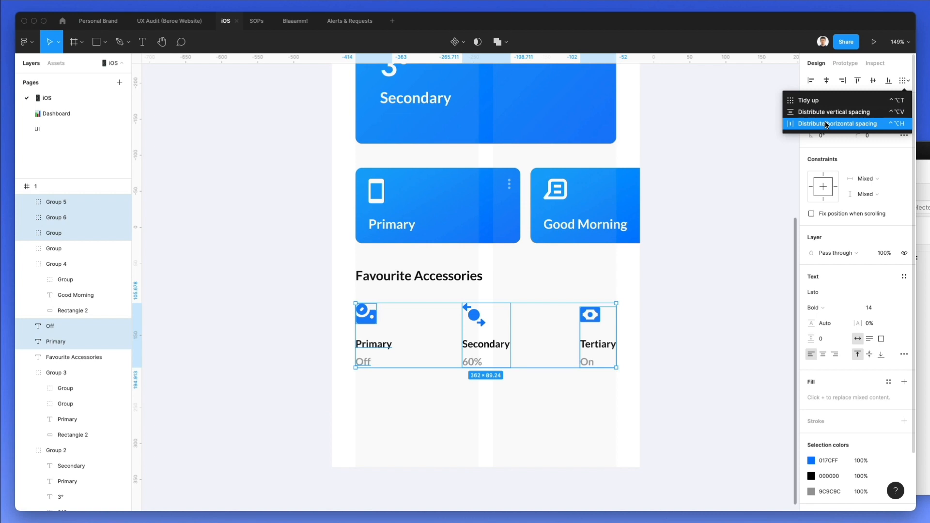
pyautogui.click(837, 124)
pyautogui.press('super+z')
# Step: Group the wallet icon with its Primary and Off labels, and distribute the three accessory groups with equal horizontal spacing
pyautogui.moveTo(425, 419); pyautogui.dragTo(410, 393)
pyautogui.moveTo(387, 359); pyautogui.dragTo(646, 380)
pyautogui.press('super+g')
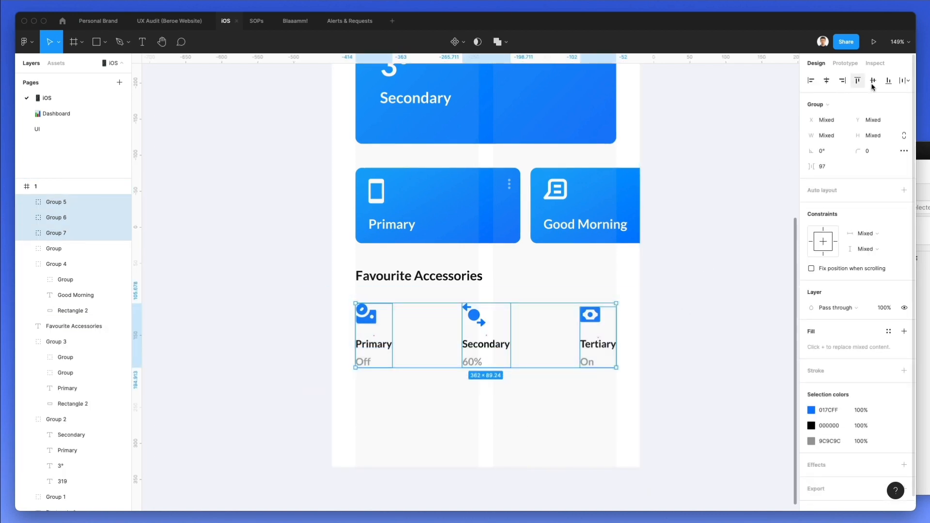
pyautogui.click(904, 81)
pyautogui.click(830, 123)
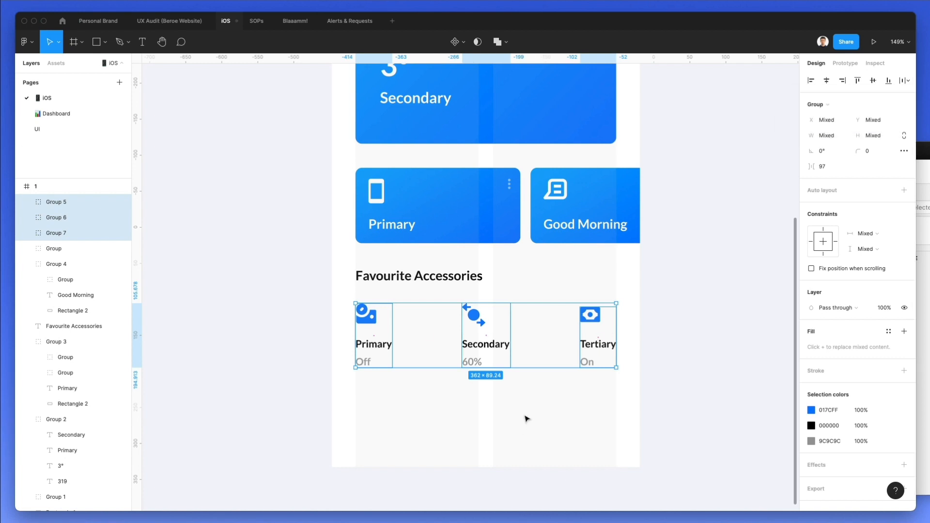
pyautogui.click(526, 412)
pyautogui.scroll(-3, 527, 415)
pyautogui.scroll(3, 528, 414)
pyautogui.hscroll(2, 528, 414)
pyautogui.scroll(-1, 528, 414)
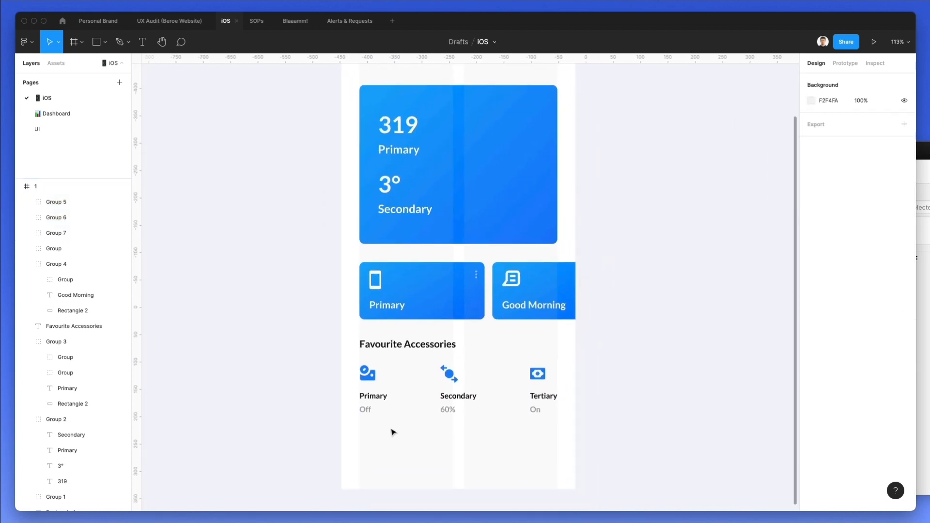
pyautogui.scroll(-3, 386, 447)
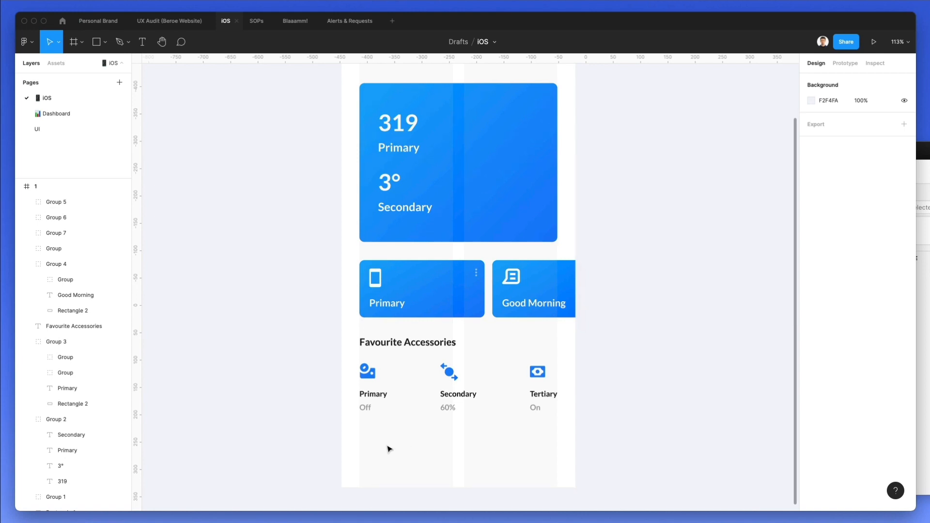
# Step: Place a copy of the grey Off label near the frame's bottom under the first column, at about Y 880, and change it to You
pyautogui.scroll(3, 386, 441)
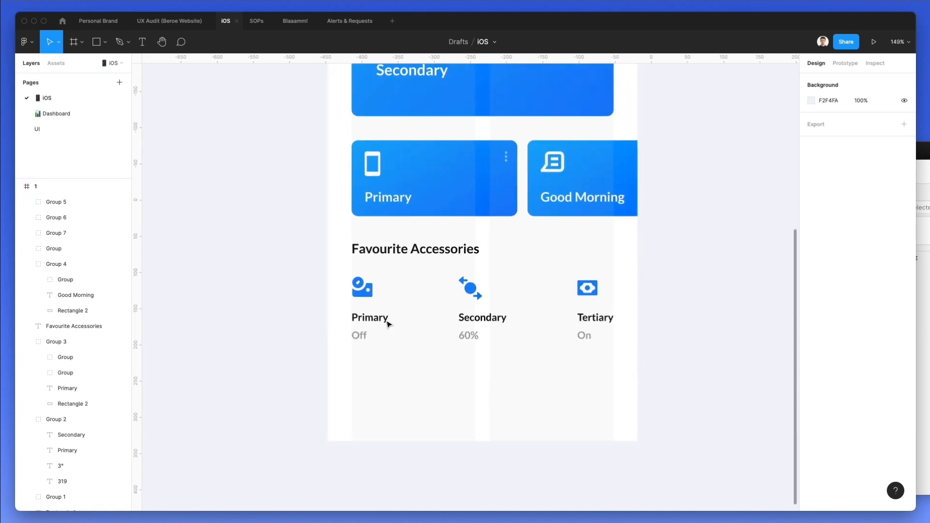
pyautogui.doubleClick(361, 335)
pyautogui.click(451, 376)
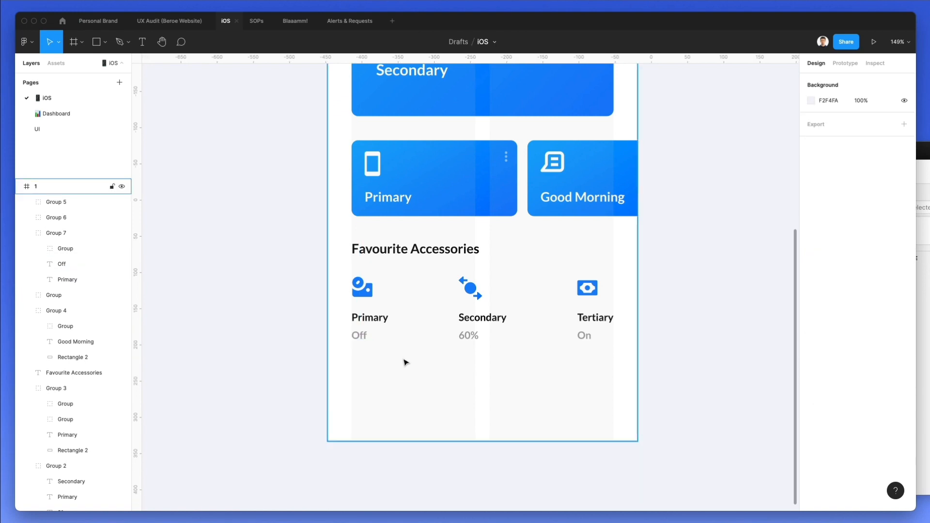
pyautogui.hotkey('ctrl', 'v')
pyautogui.moveTo(364, 359); pyautogui.dragTo(359, 411)
pyautogui.doubleClick(360, 412)
pyautogui.write('You')
pyautogui.press('Escape')
# Step: Duplicate the You label three times to its right in one evenly spaced row, about 88 px apart
pyautogui.moveTo(365, 418); pyautogui.dragTo(425, 417)
pyautogui.hotkey('ctrl', 'd')
pyautogui.hotkey('ctrl', 'd')
# Step: Change the three copied You labels to Academy, Lists and Settings, in that order
pyautogui.click(425, 415)
pyautogui.doubleClick(426, 415)
pyautogui.write('Acadam')
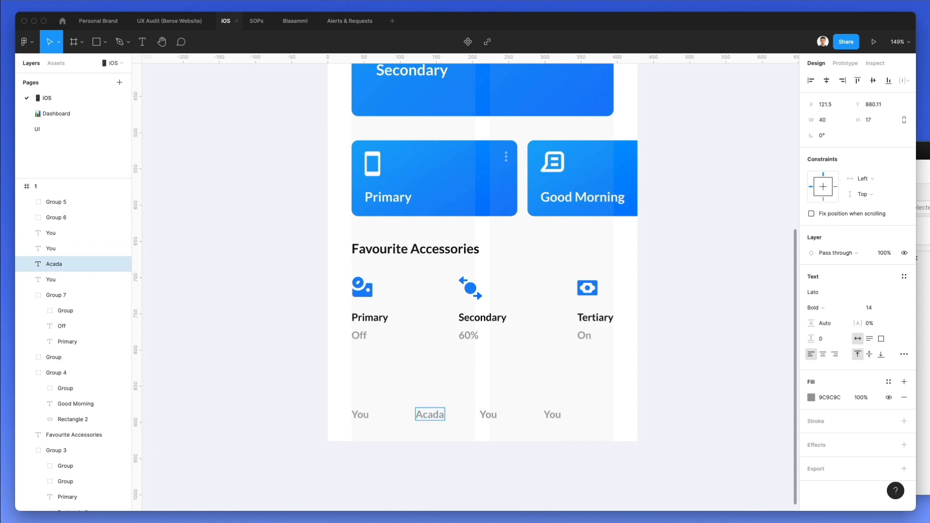
pyautogui.doubleClick(493, 411)
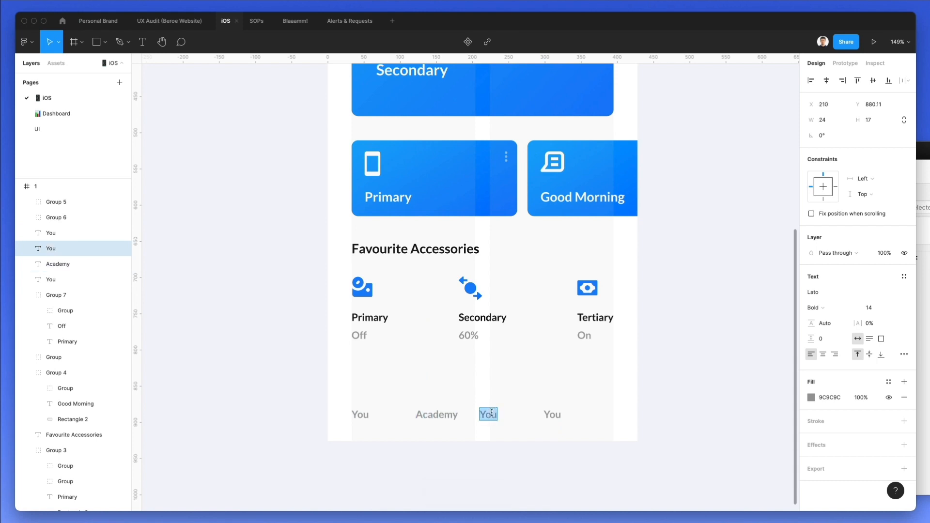
pyautogui.write('Lists')
pyautogui.hscroll(-1, 568, 413)
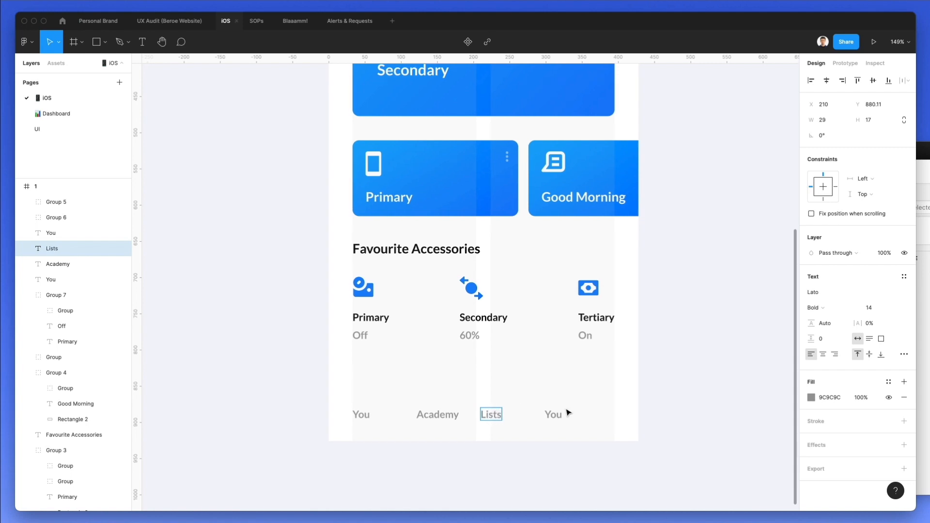
pyautogui.doubleClick(553, 411)
pyautogui.write('Settings')
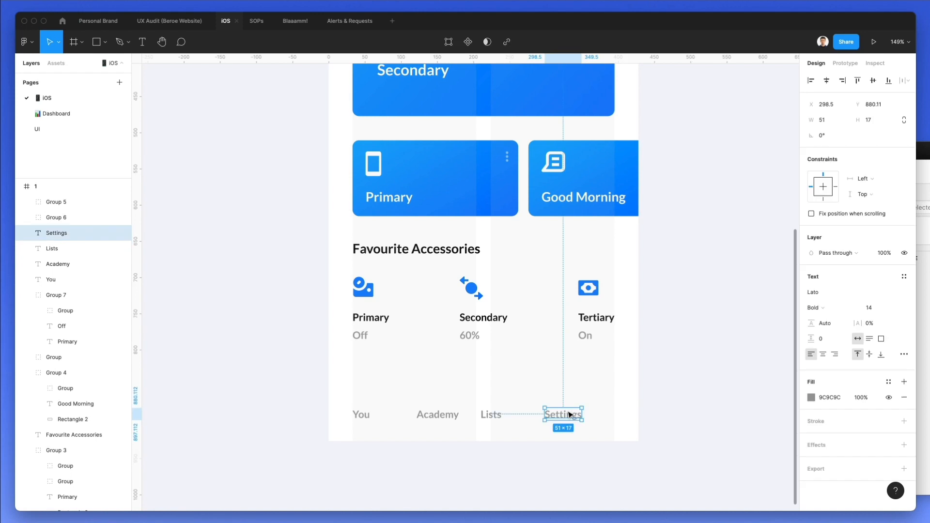
# Step: Move the Settings label to the right column edge and distribute the four bottom labels with equal horizontal spacing
pyautogui.moveTo(563, 414); pyautogui.dragTo(597, 415)
pyautogui.click(489, 418)
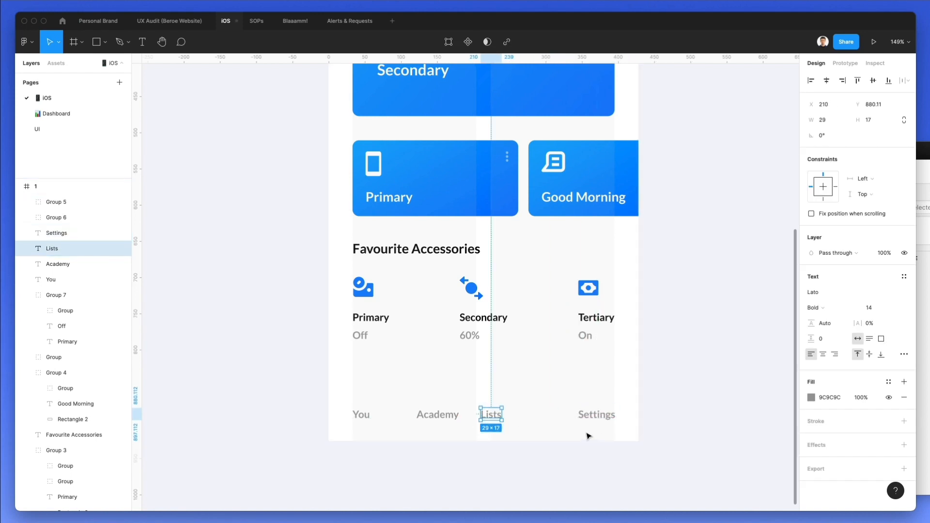
pyautogui.moveTo(600, 434); pyautogui.dragTo(337, 404)
pyautogui.click(904, 80)
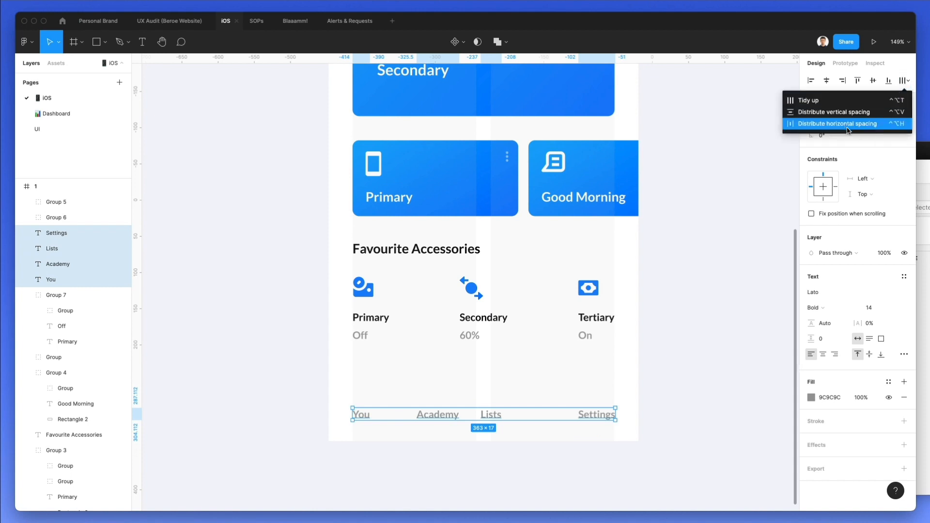
pyautogui.click(846, 124)
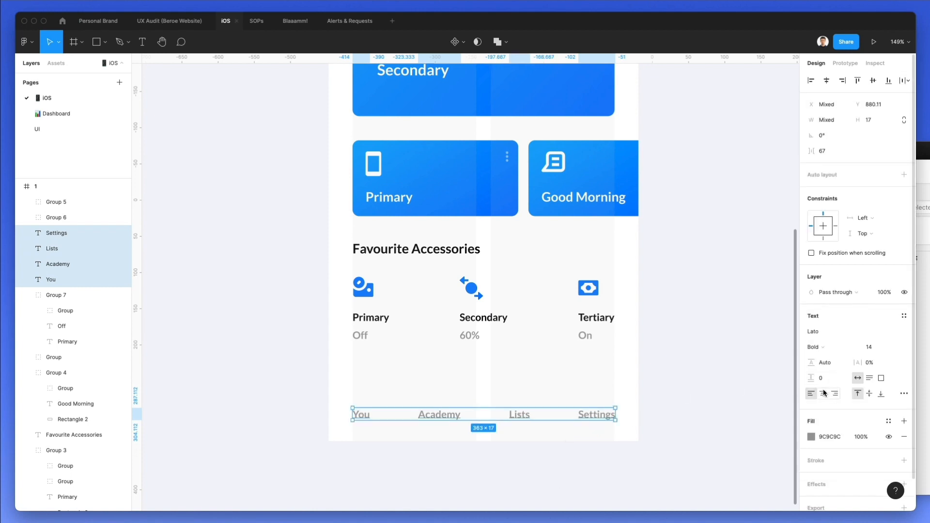
pyautogui.click(541, 447)
# Step: Switch to Nucleo, search the glyph icons for user, and place the 16 px face icon above the You label
pyautogui.click(921, 341)
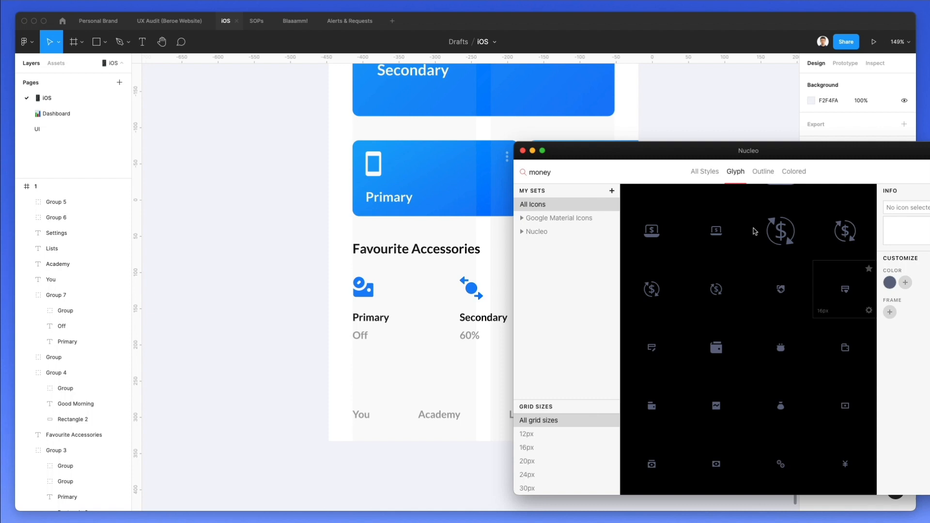
pyautogui.write('user')
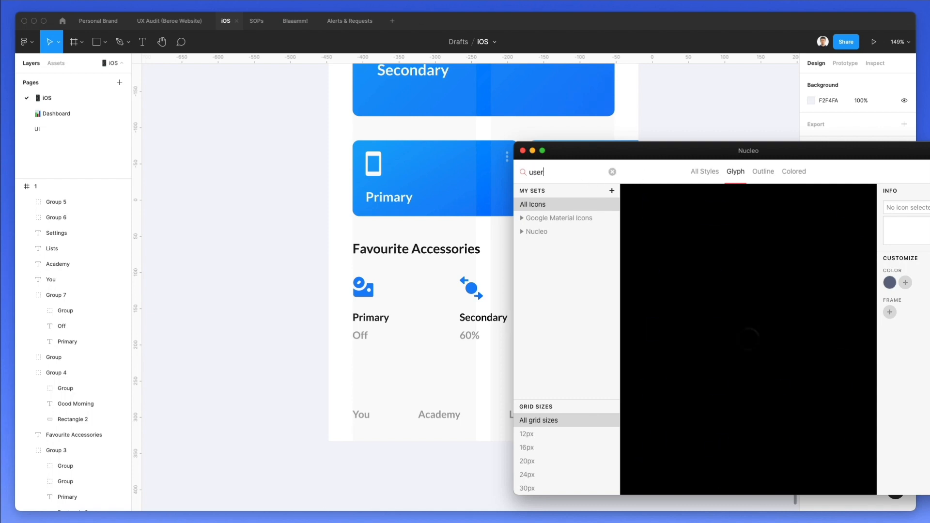
pyautogui.scroll(-10, 755, 259)
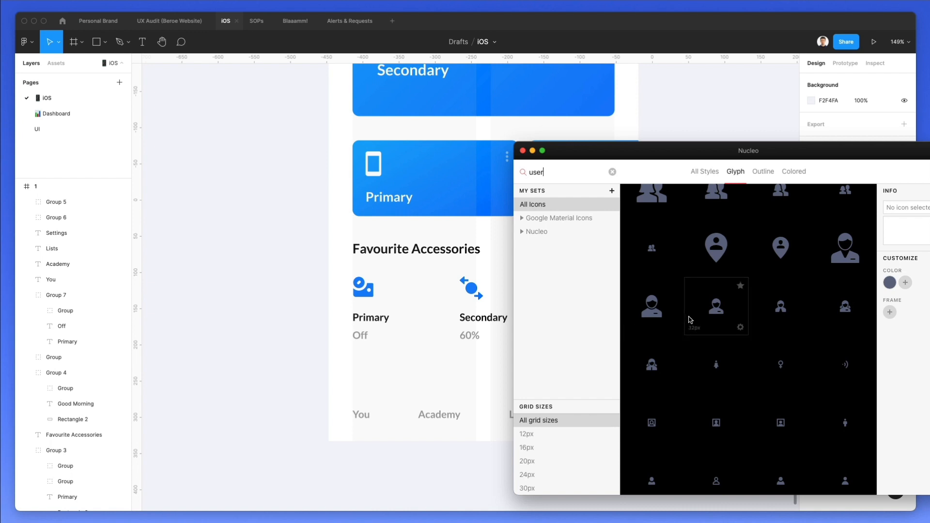
pyautogui.scroll(-3, 690, 318)
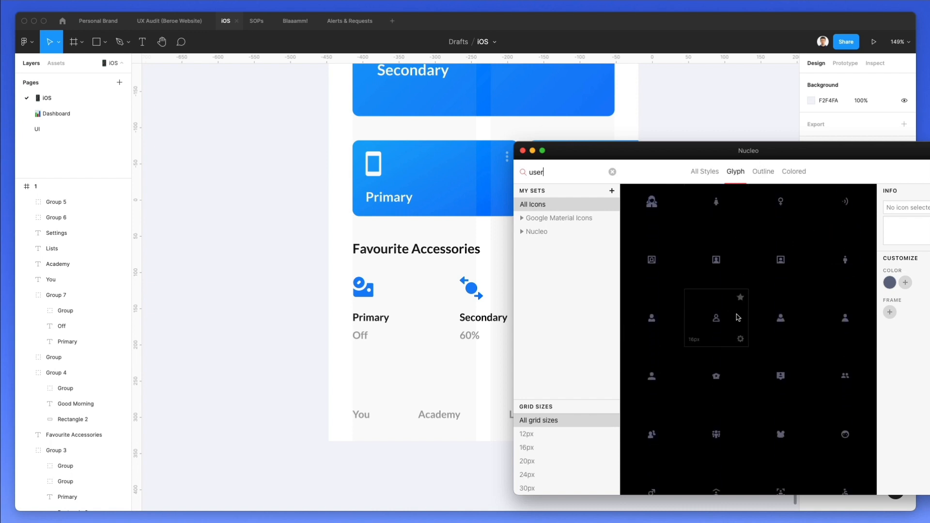
pyautogui.scroll(-2, 652, 374)
pyautogui.moveTo(781, 384); pyautogui.dragTo(365, 393)
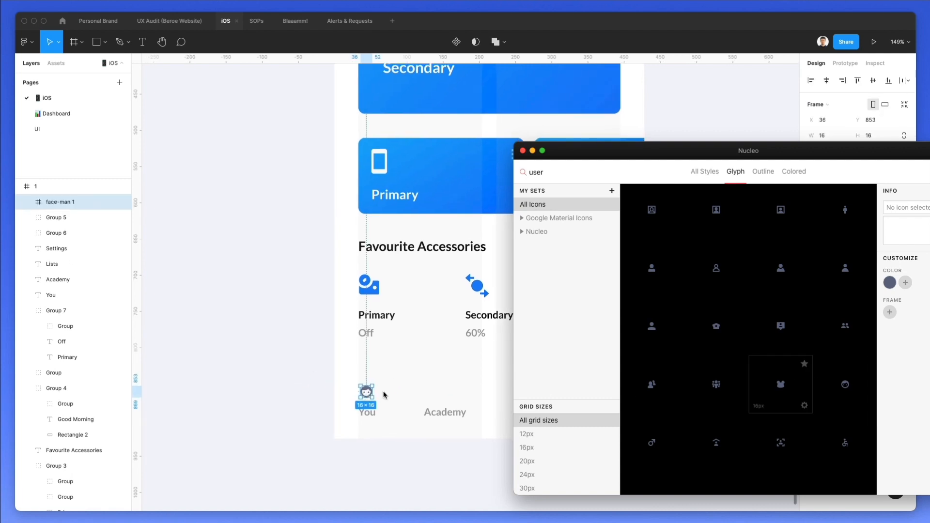
# Step: Copy the Academy label's text and search Nucleo for it
pyautogui.click(455, 408)
pyautogui.doubleClick(457, 409)
pyautogui.press('super+c')
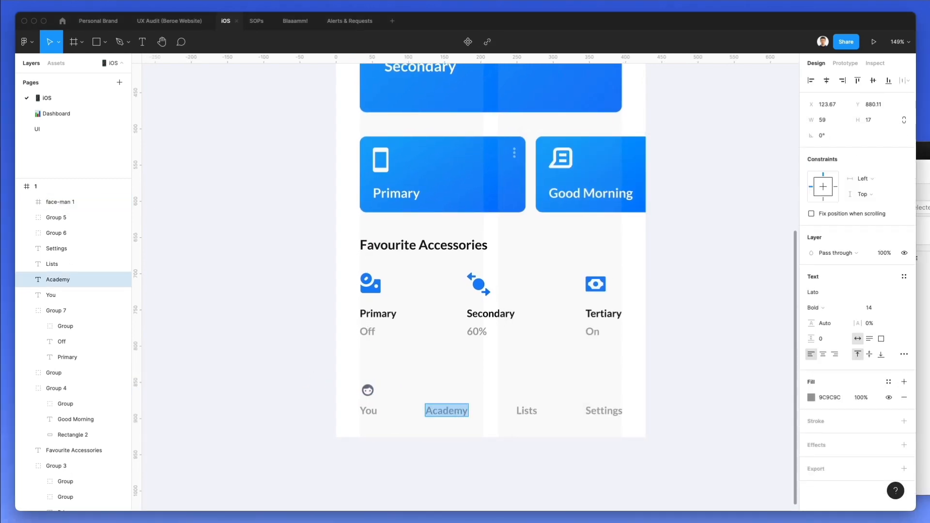
pyautogui.press('super+Tab')
pyautogui.press('super+v')
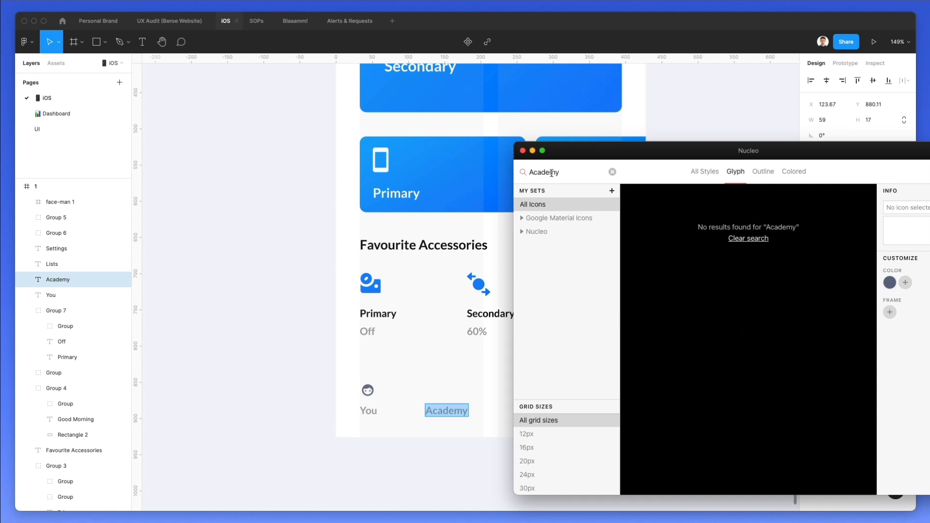
# Step: Search Nucleo for school and place the 16 px eraser icon above the Academy label, at about X 152, Y 842
pyautogui.press('super+a')
pyautogui.write('school')
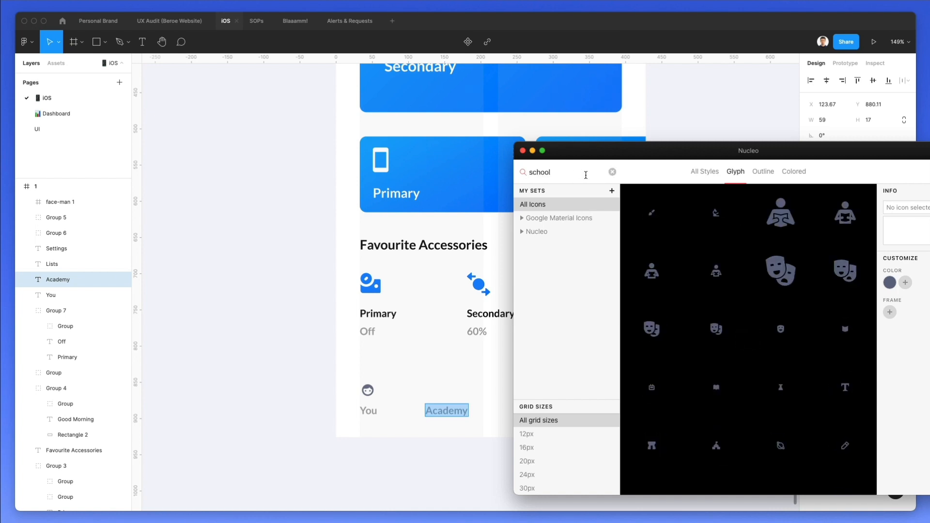
pyautogui.scroll(-3, 734, 220)
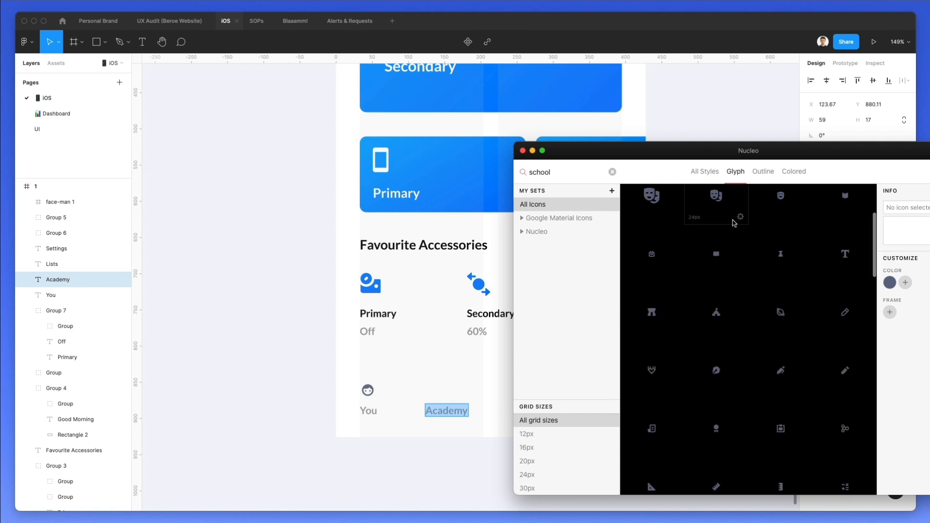
pyautogui.scroll(-3, 733, 223)
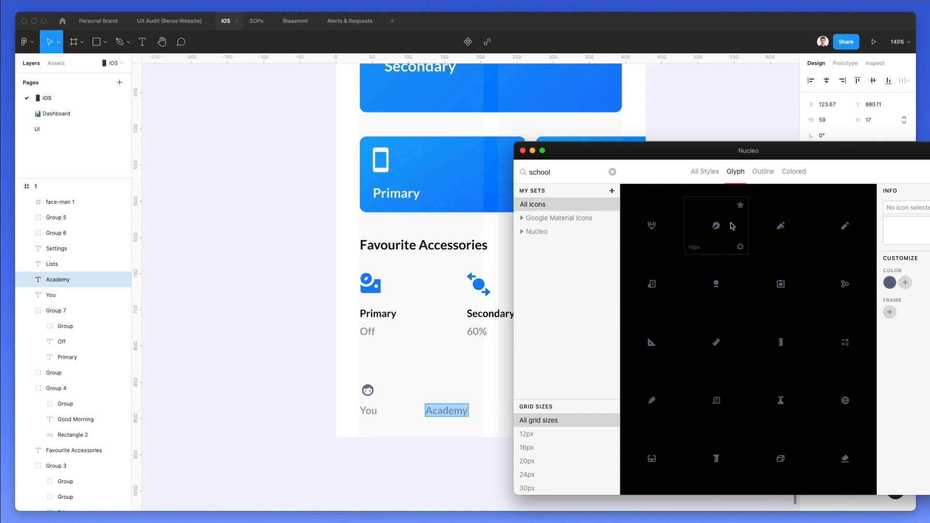
pyautogui.scroll(-2, 646, 323)
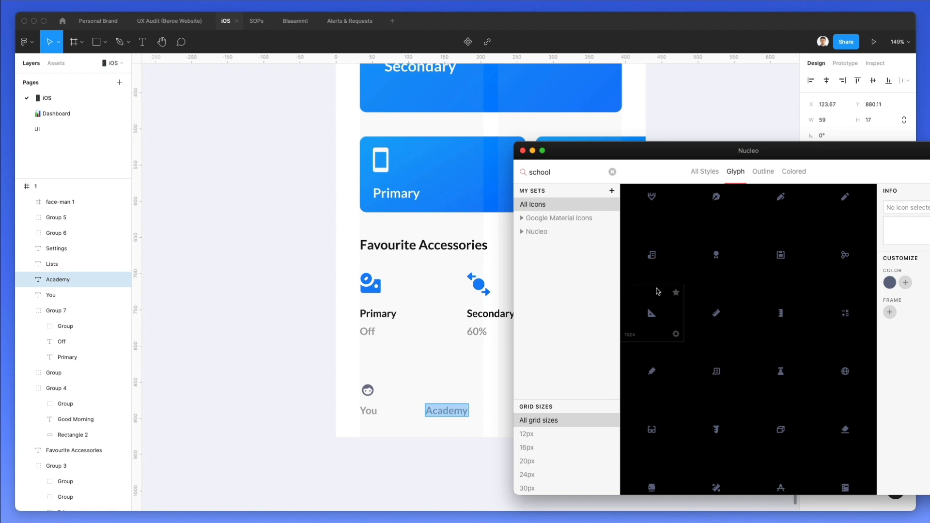
pyautogui.scroll(-2, 659, 290)
pyautogui.moveTo(786, 336); pyautogui.dragTo(705, 364)
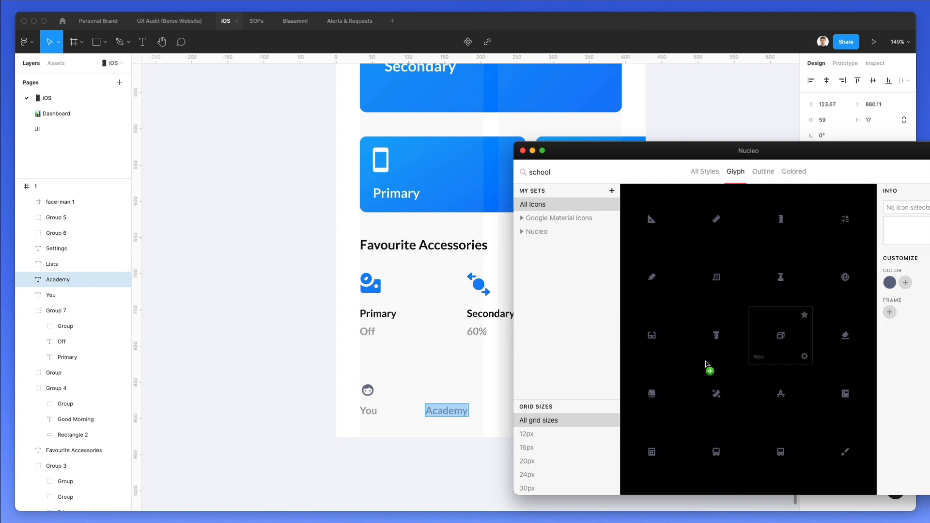
pyautogui.moveTo(453, 385); pyautogui.dragTo(452, 384)
# Step: Search Nucleo for list and place the 12 px paragraph icon above the Lists label, at about X 253, Y 846
pyautogui.hscroll(5, 452, 383)
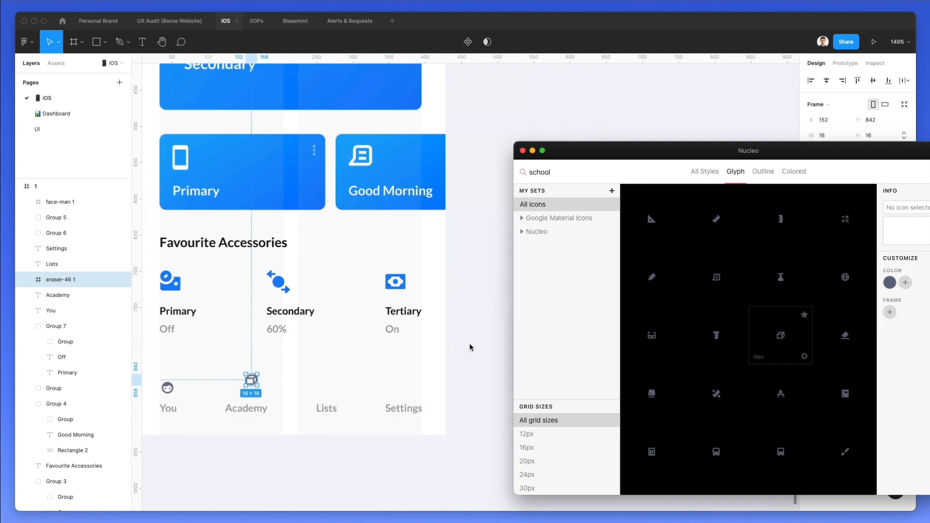
pyautogui.click(559, 168)
pyautogui.write('klis')
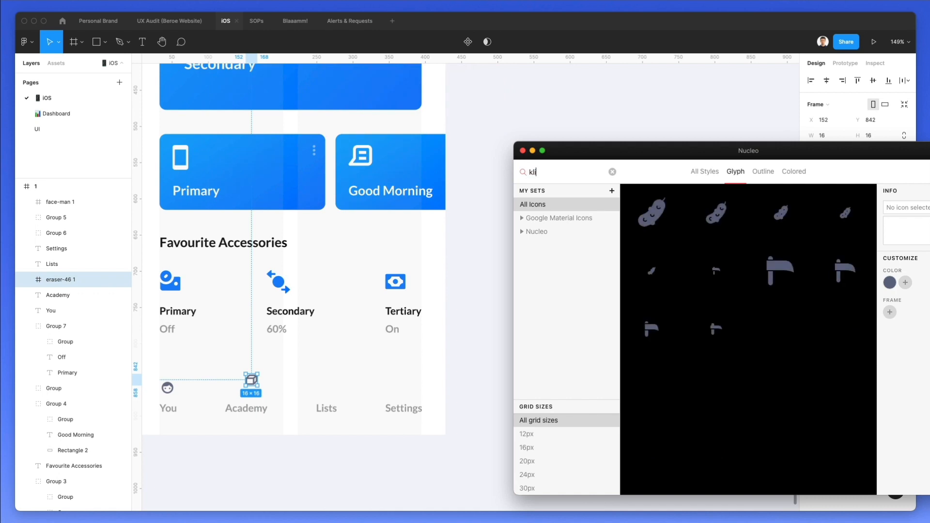
pyautogui.press('BackSpace')
pyautogui.press('BackSpace')
pyautogui.press('BackSpace')
pyautogui.press('BackSpace')
pyautogui.write('list')
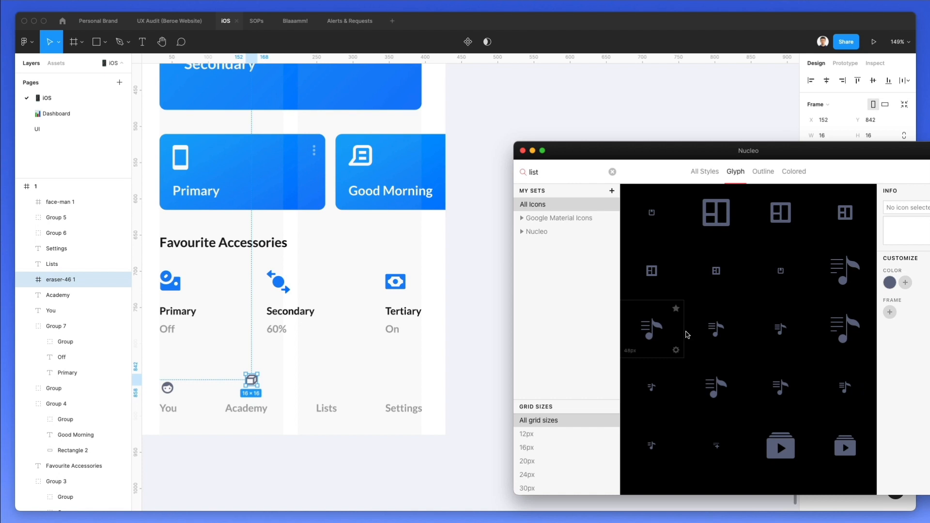
pyautogui.scroll(-3, 784, 307)
pyautogui.scroll(-3, 784, 307)
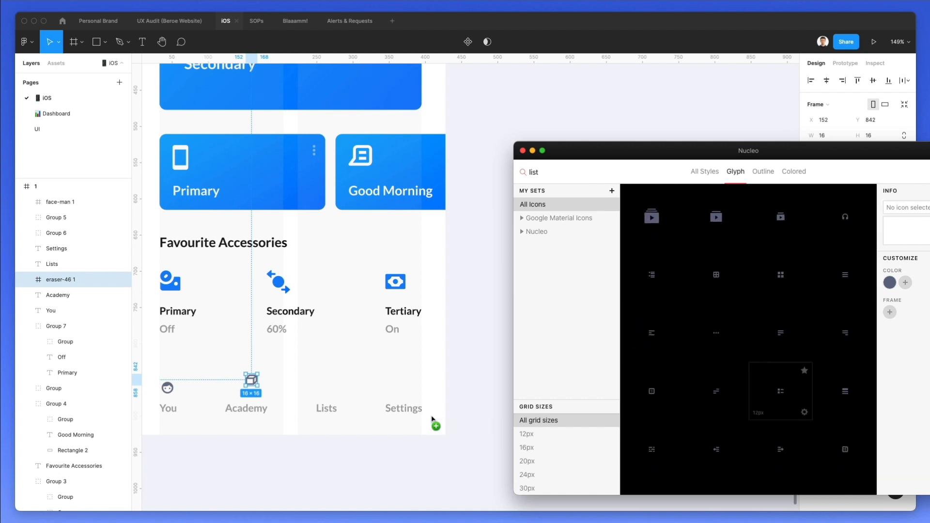
pyautogui.moveTo(328, 385); pyautogui.dragTo(328, 385)
# Step: Search Nucleo for cog and place the 12 px cogwheel icon above the Settings label
pyautogui.press('super+a')
pyautogui.write('cog')
pyautogui.moveTo(652, 213); pyautogui.dragTo(517, 281)
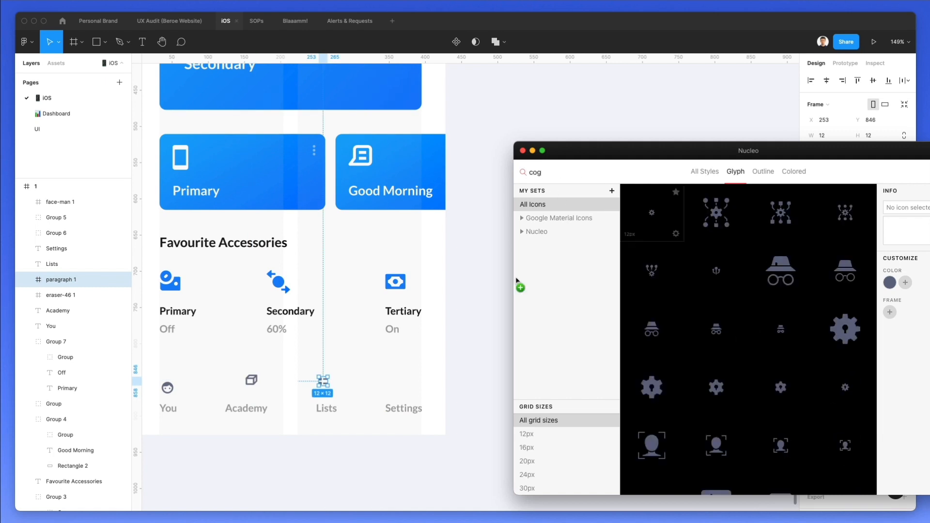
# Step: Select the four navigation icons and ungroup their outer frames
pyautogui.moveTo(411, 377); pyautogui.dragTo(157, 407)
pyautogui.click(368, 381)
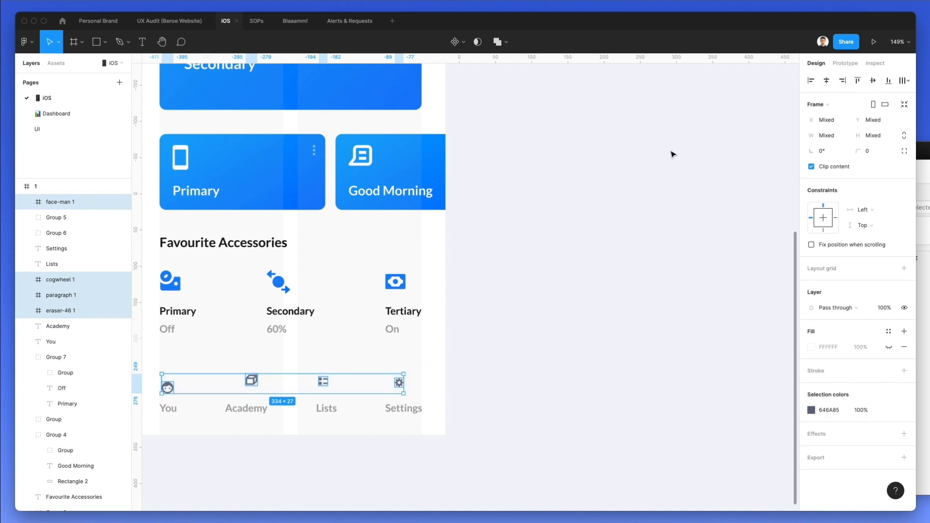
pyautogui.press('shift+super+g')
pyautogui.hscroll(-2, 670, 153)
pyautogui.scroll(-1, 670, 154)
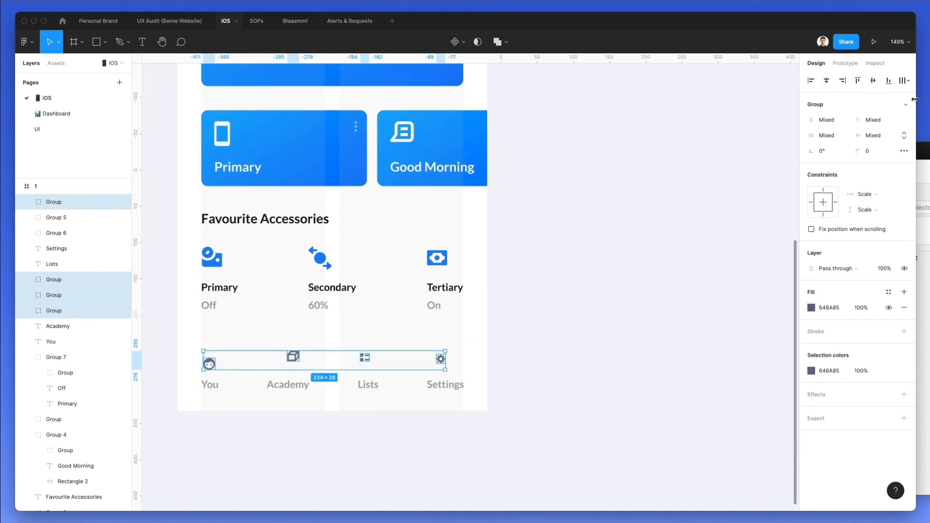
# Step: Set the width of the four navigation icons to 25 with proportions locked, and align their vertical centres
pyautogui.click(821, 138)
pyautogui.write('30')
pyautogui.press('Return')
pyautogui.click(820, 138)
pyautogui.press('Down')
pyautogui.press('Down')
pyautogui.press('Down')
pyautogui.press('Down')
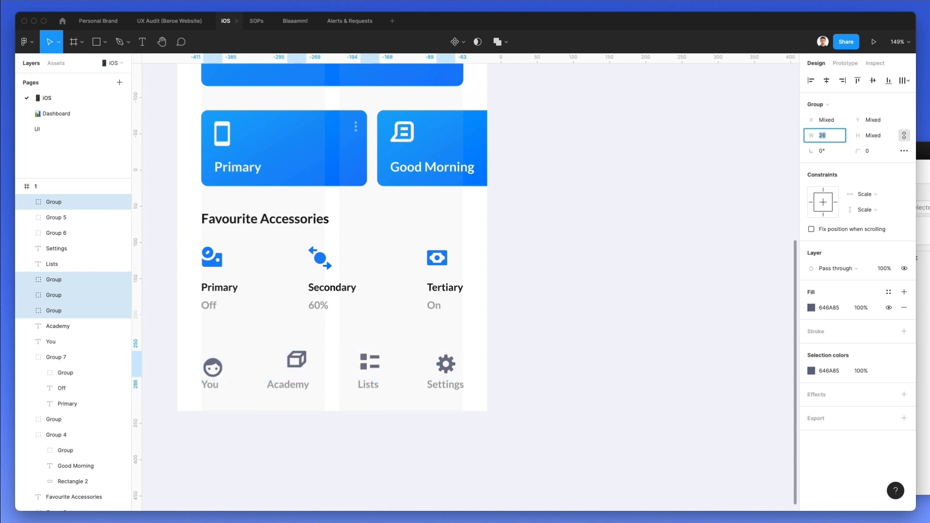
pyautogui.press('Down')
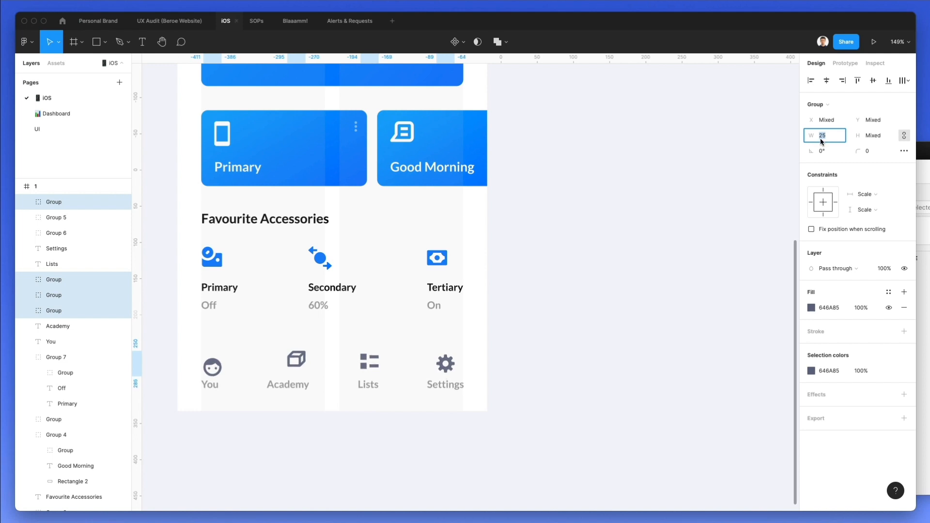
pyautogui.click(874, 82)
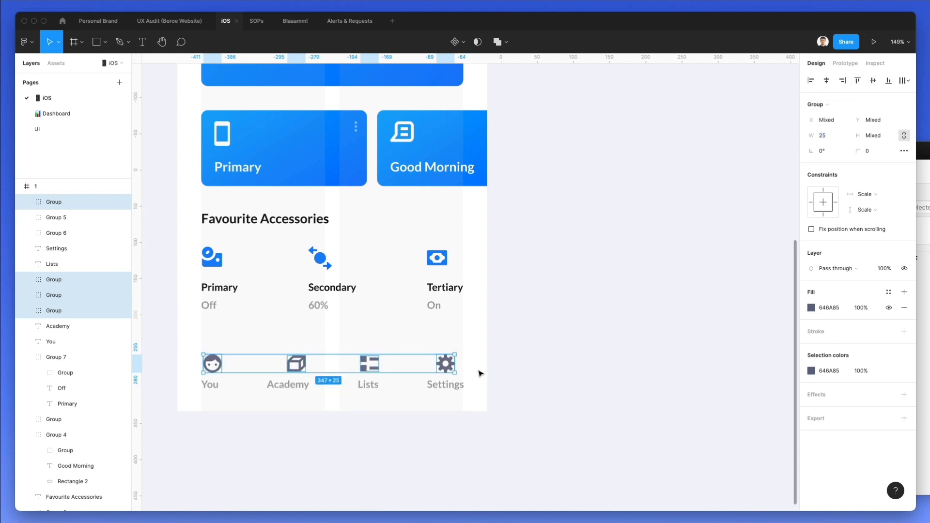
# Step: Shift the face, eraser, paragraph and cogwheel icons horizontally so each is centred above its own label
pyautogui.click(493, 354)
pyautogui.click(212, 364)
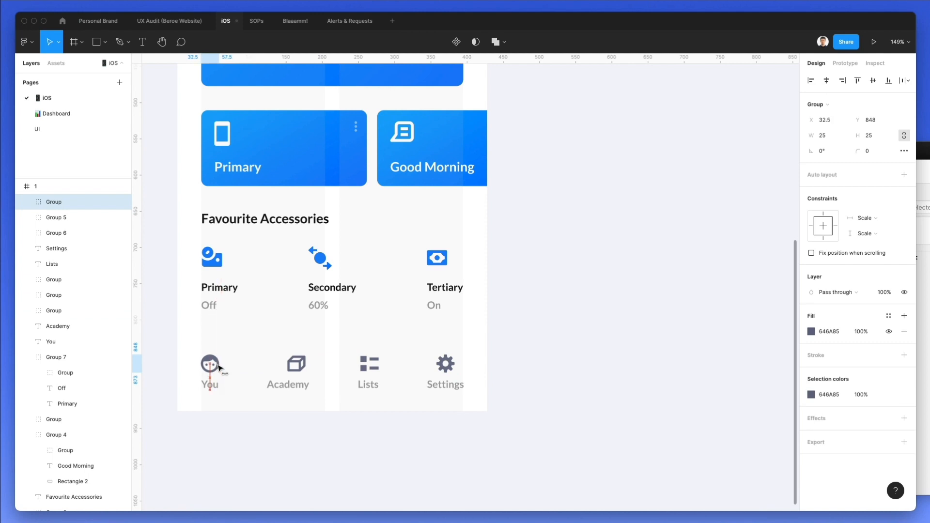
pyautogui.click(287, 365)
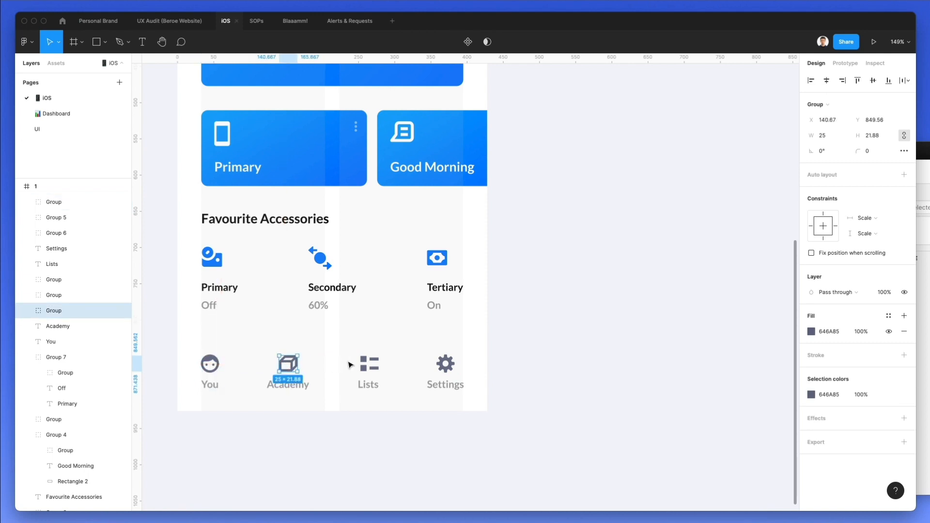
pyautogui.click(365, 364)
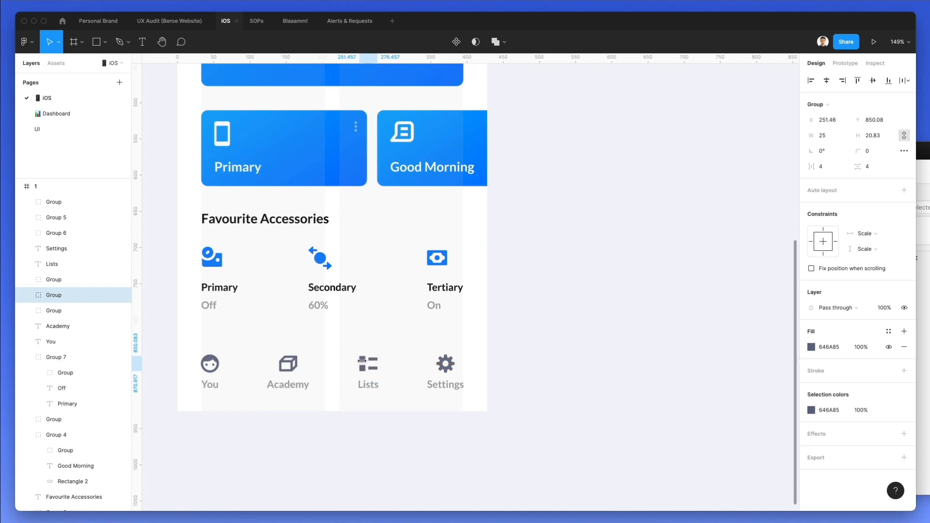
pyautogui.click(445, 364)
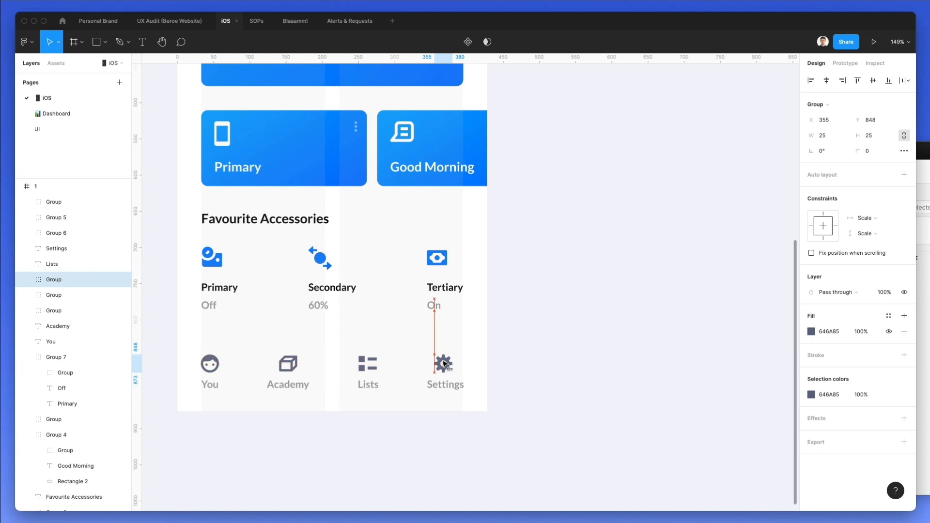
# Step: Raise all four navigation icons by 3 px to widen the gap above their labels
pyautogui.moveTo(484, 350); pyautogui.dragTo(421, 421)
pyautogui.click(480, 386)
pyautogui.moveTo(493, 347); pyautogui.dragTo(195, 369)
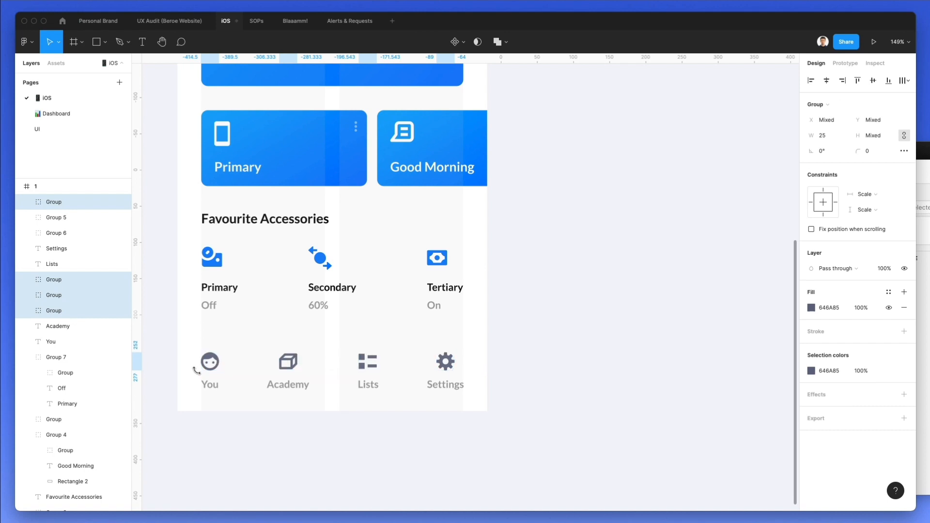
pyautogui.click(294, 340)
pyautogui.moveTo(270, 349); pyautogui.dragTo(162, 379)
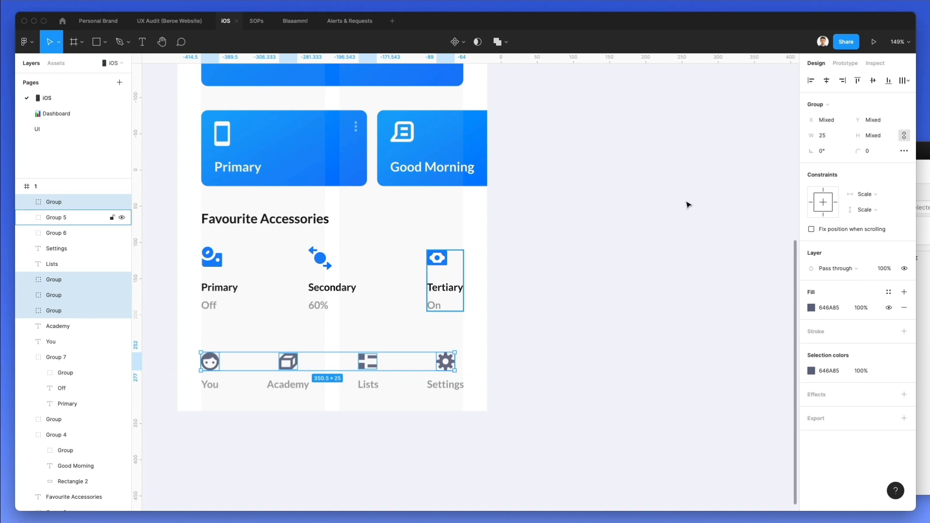
# Step: Set the width of the four navigation icons to 23 and nudge them 2 px right and 1 px down
pyautogui.click(822, 135)
pyautogui.write('23')
pyautogui.press('Return')
pyautogui.press('Return')
pyautogui.press('Right')
pyautogui.press('Right')
pyautogui.press('Down')
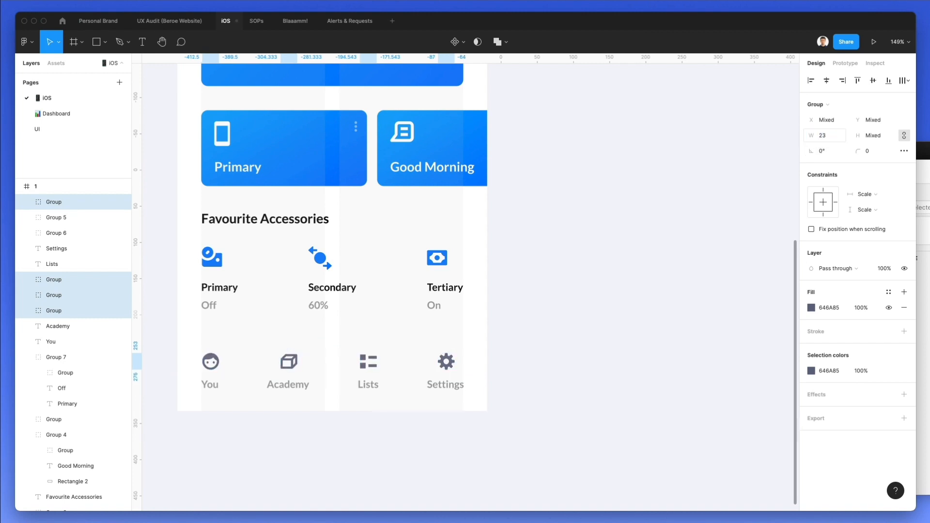
pyautogui.click(536, 372)
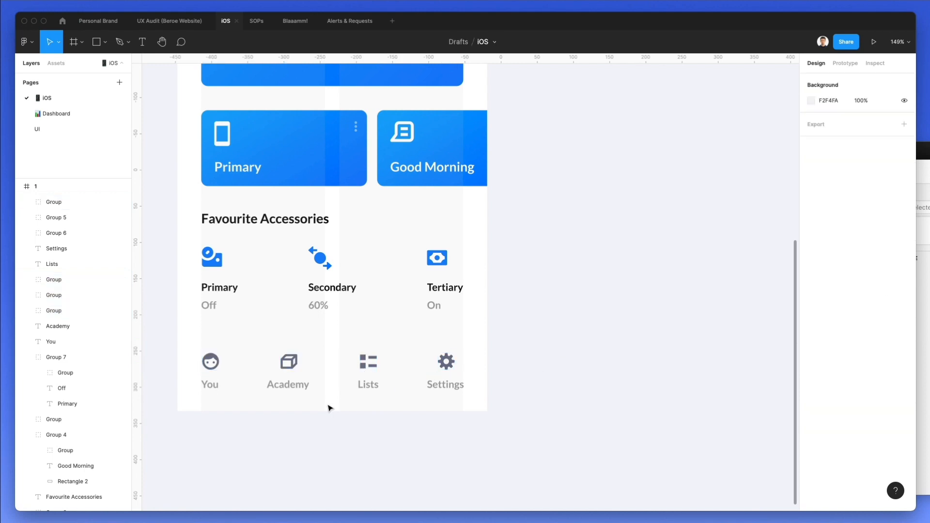
# Step: Copy the Primary card's linear blue gradient and apply it to the face icon above the You label
pyautogui.hscroll(-1, 248, 406)
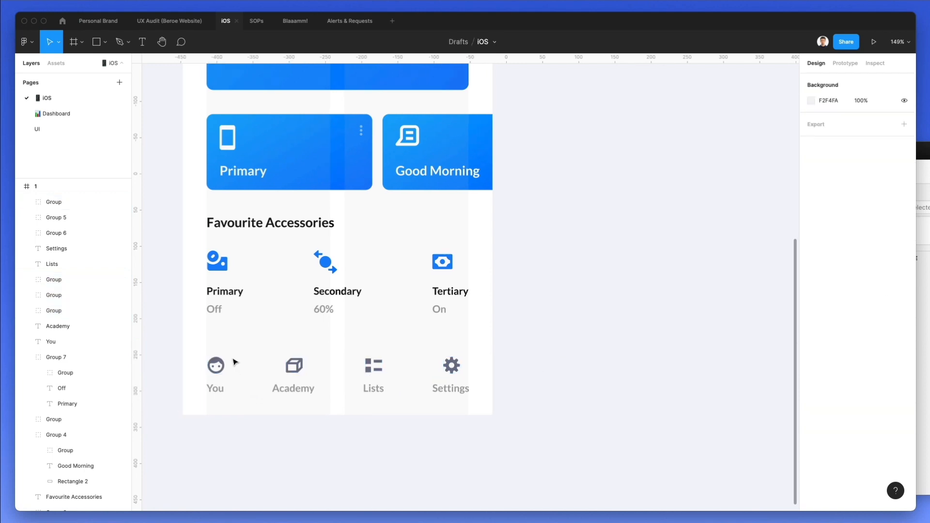
pyautogui.click(317, 189)
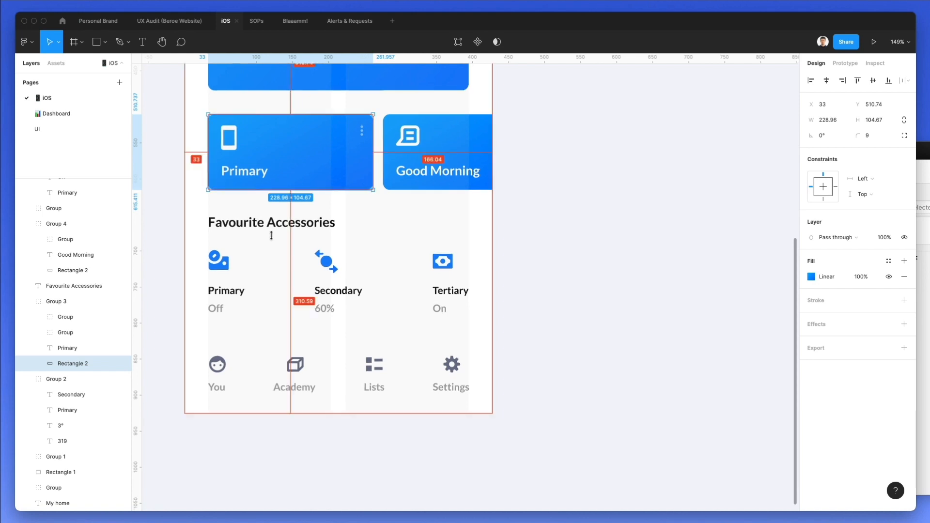
pyautogui.click(221, 358)
pyautogui.moveTo(187, 340); pyautogui.dragTo(229, 374)
pyautogui.press('super+alt+v')
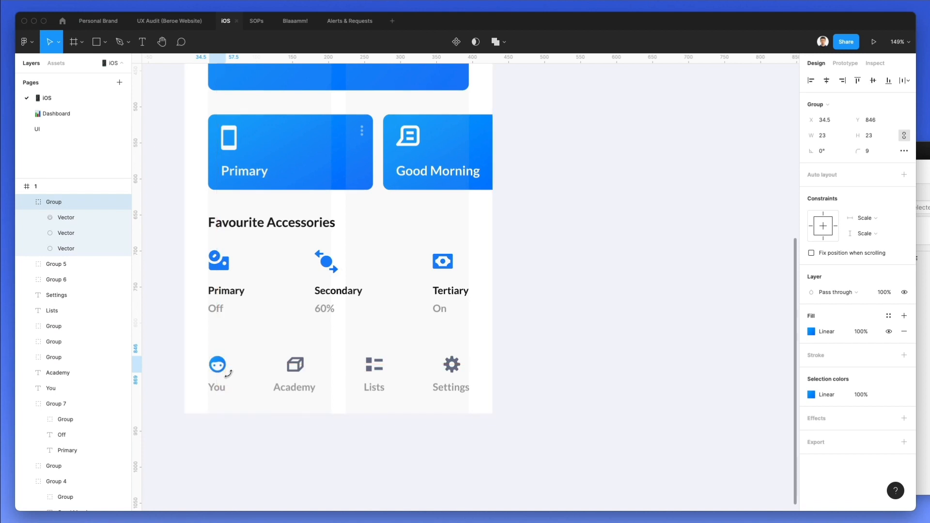
pyautogui.click(267, 345)
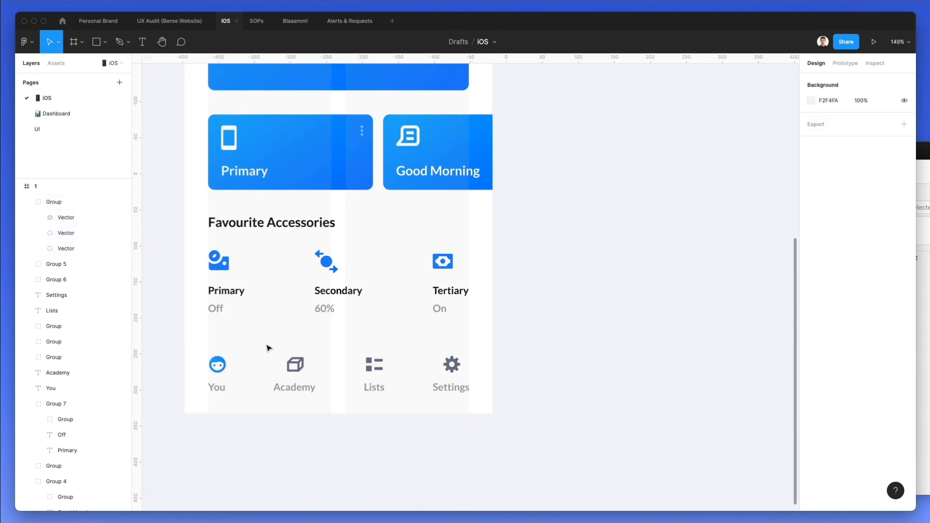
# Step: Colour the You label blue 017CFF by sampling the icon above the Secondary accessory
pyautogui.click(223, 392)
pyautogui.press('i')
pyautogui.click(327, 264)
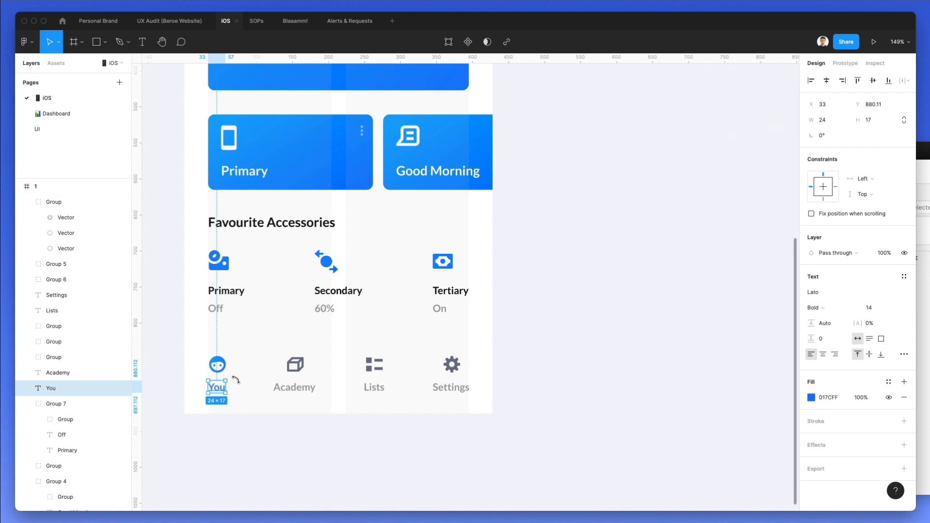
pyautogui.click(281, 366)
# Step: Recolour the Academy, Lists and Settings icons to the light grey-blue BBCDDA
pyautogui.moveTo(216, 351); pyautogui.dragTo(470, 405)
pyautogui.moveTo(545, 349); pyautogui.dragTo(291, 380)
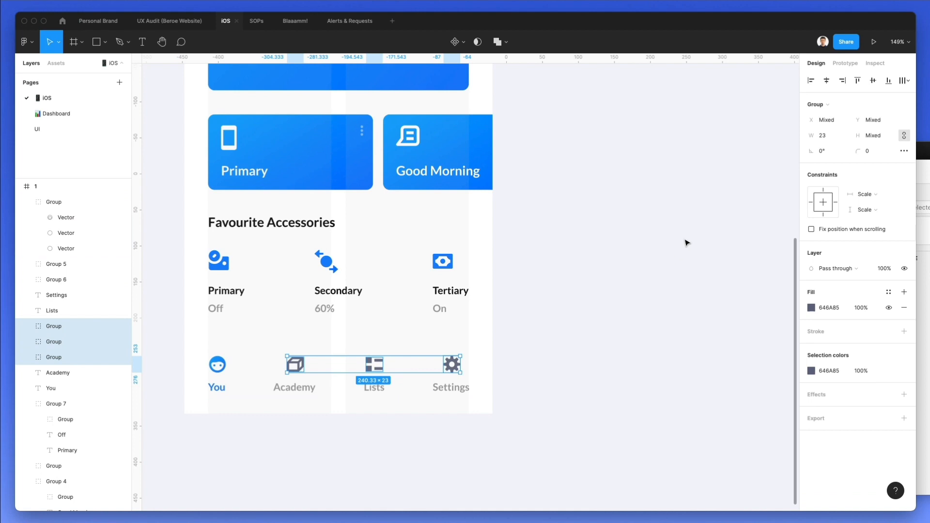
pyautogui.press('i')
pyautogui.click(389, 180)
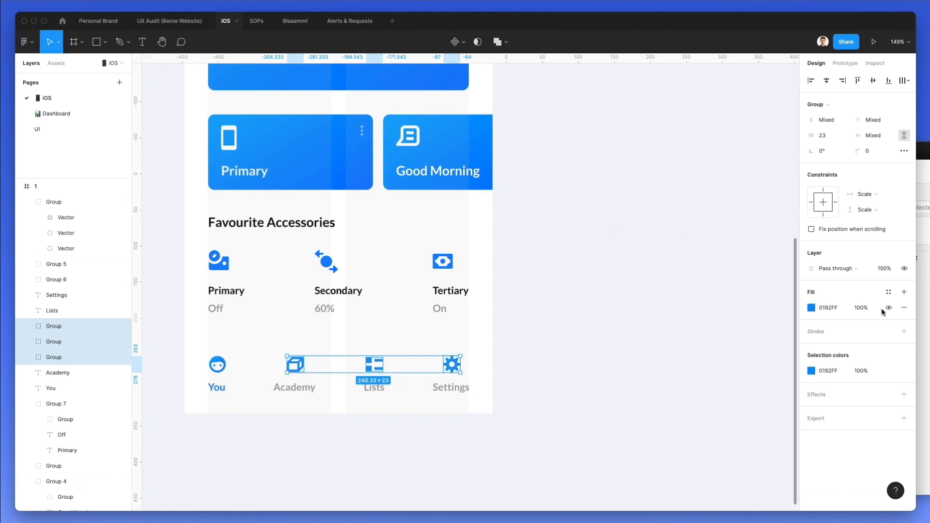
pyautogui.click(812, 308)
pyautogui.moveTo(714, 279)
pyautogui.mouseDown()
pyautogui.moveTo(687, 273)
pyautogui.moveTo(699, 287)
pyautogui.mouseUp()
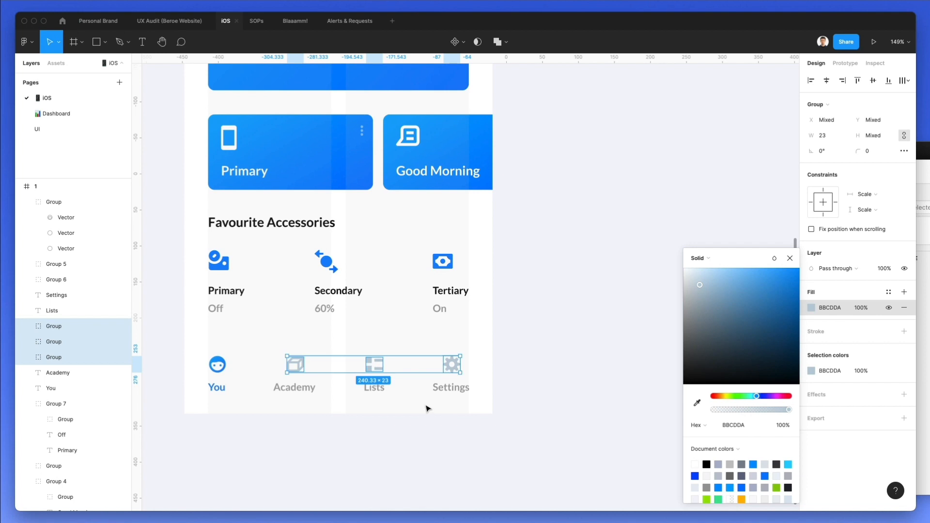
pyautogui.click(427, 408)
# Step: Set the font size of the four navigation labels to 13 and nudge them 1 px right
pyautogui.moveTo(483, 408); pyautogui.dragTo(185, 384)
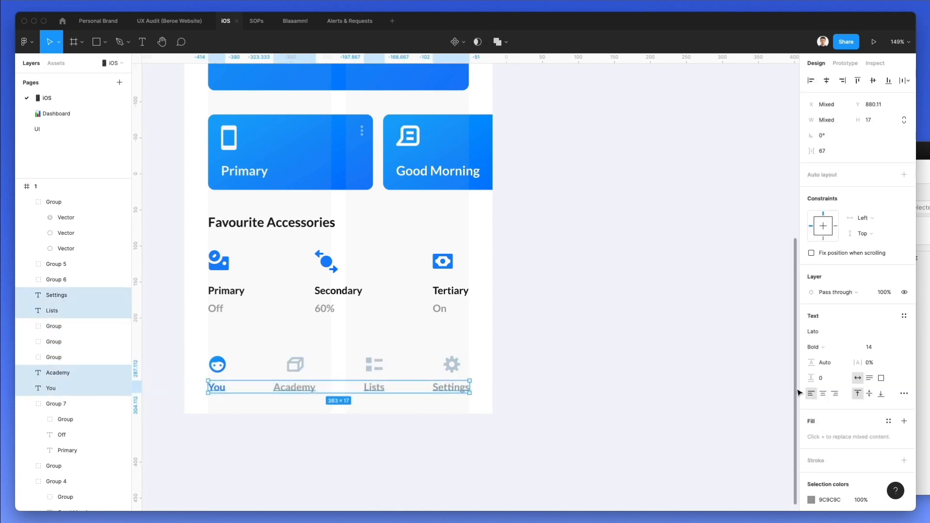
pyautogui.click(880, 347)
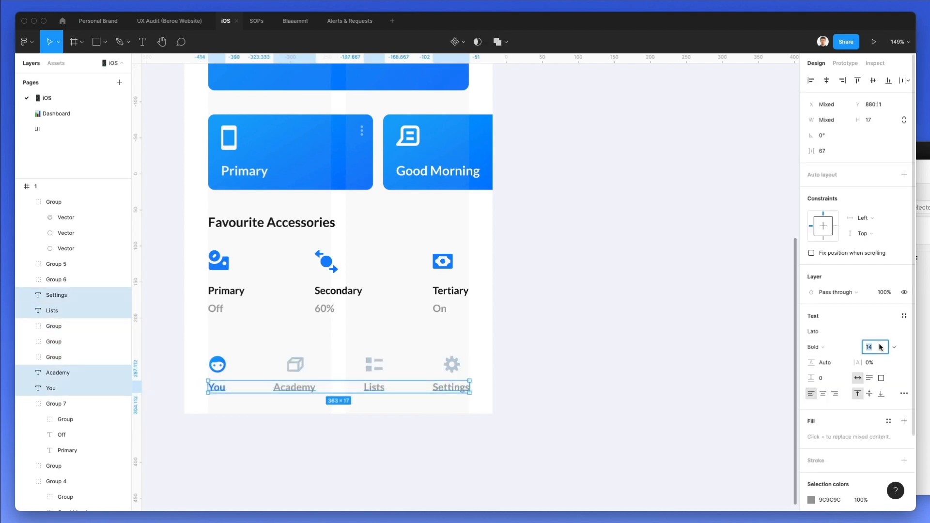
pyautogui.press('Down')
pyautogui.press('Escape')
pyautogui.press('Right')
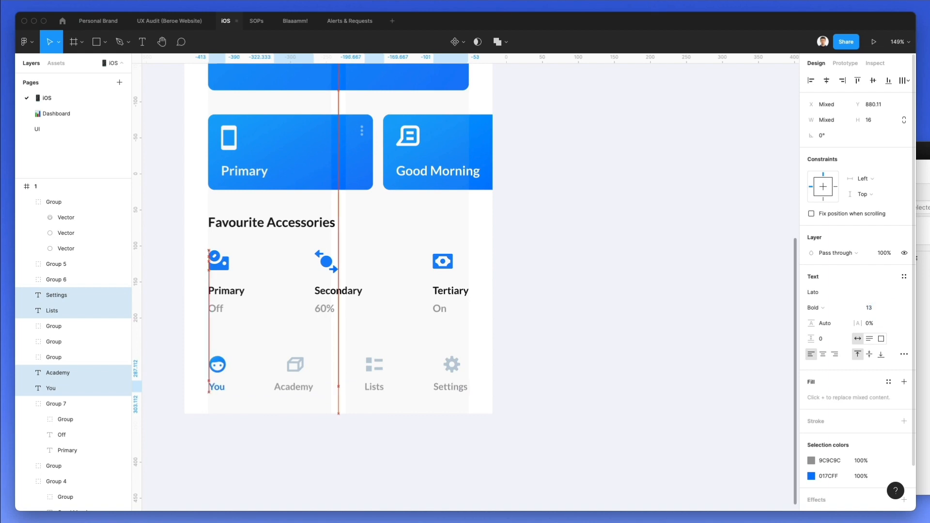
pyautogui.click(502, 370)
# Step: Move all four navigation icons and their labels down by 6 px
pyautogui.moveTo(513, 344); pyautogui.dragTo(175, 423)
pyautogui.hotkey('shift', 'Down')
pyautogui.press('Up')
pyautogui.press('Up')
pyautogui.press('Up')
pyautogui.press('Up')
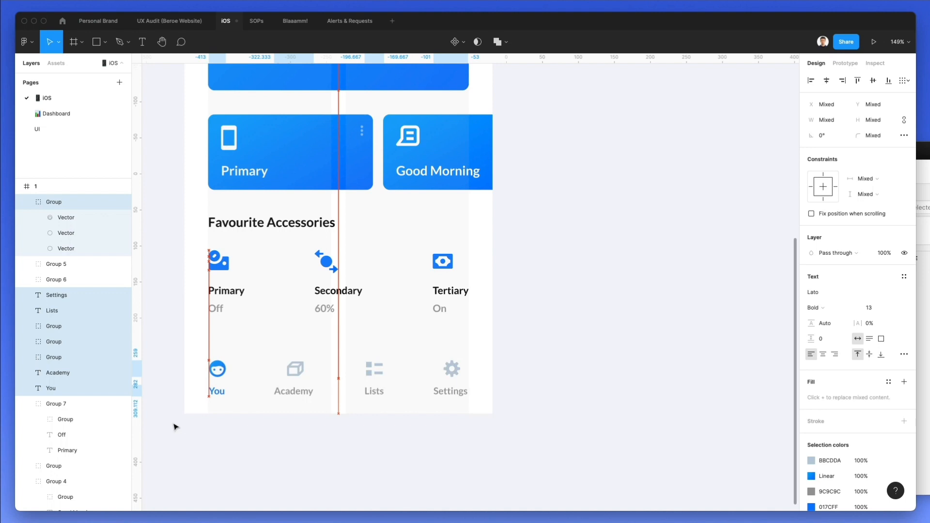
pyautogui.click(457, 414)
# Step: Draw a full-width rectangle about 428 × 98 px along the phone frame's lower edge and send it behind all other layers
pyautogui.press('r')
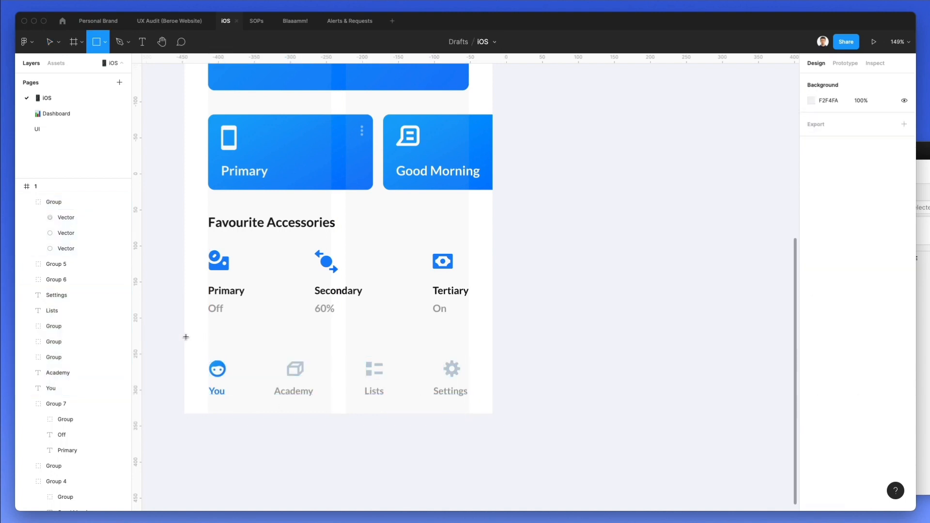
pyautogui.moveTo(187, 343)
pyautogui.mouseDown()
pyautogui.moveTo(378, 379)
pyautogui.moveTo(492, 414)
pyautogui.mouseUp()
pyautogui.press('super+bracketleft')
pyautogui.press('super+bracketleft')
pyautogui.press('super+bracketleft')
pyautogui.press('super+bracketleft')
pyautogui.press('super+bracketleft')
pyautogui.press('super+bracketleft')
pyautogui.press('super+bracketleft')
pyautogui.press('super+bracketleft')
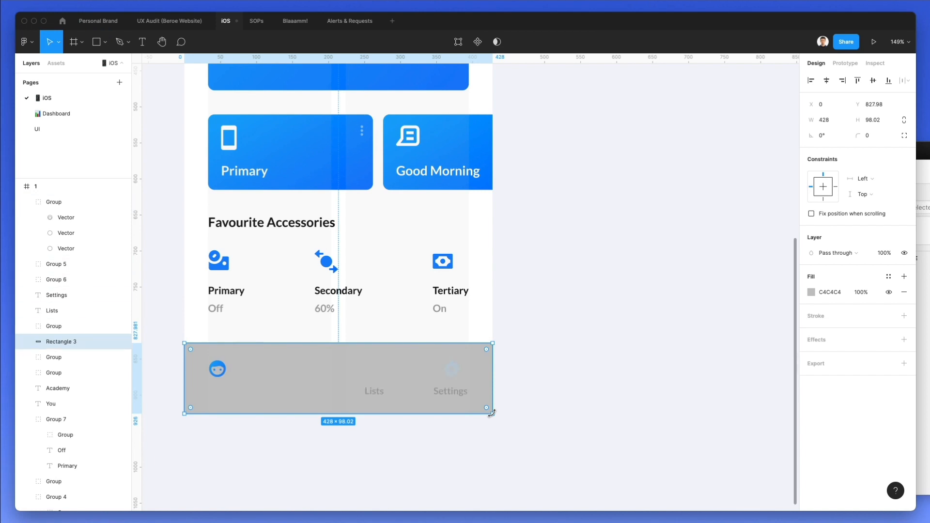
pyautogui.press('super+bracketleft')
pyautogui.press('super+bracketleft')
pyautogui.press('super+bracketleft')
pyautogui.press('super+bracketleft')
pyautogui.press('super+bracketleft')
pyautogui.press('super+bracketleft')
pyautogui.press('super+bracketleft')
pyautogui.press('super+bracketleft')
pyautogui.press('super+bracketleft')
pyautogui.press('super+bracketleft')
pyautogui.press('super+bracketleft')
pyautogui.press('super+bracketleft')
# Step: Fill the navigation bar rectangle with white sampled from the canvas and add a drop shadow with blur 24
pyautogui.press('i')
pyautogui.click(341, 328)
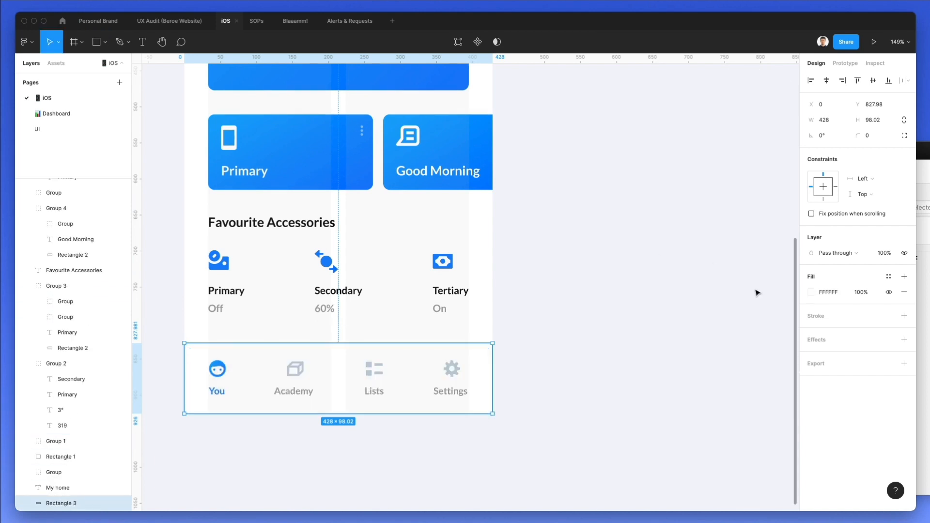
pyautogui.click(815, 339)
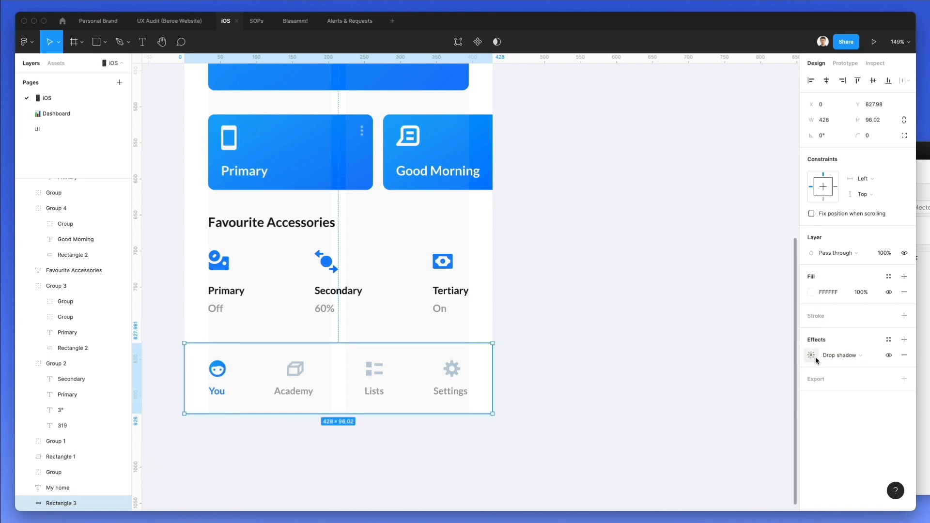
pyautogui.click(814, 357)
pyautogui.click(756, 379)
pyautogui.write('24')
pyautogui.press('Return')
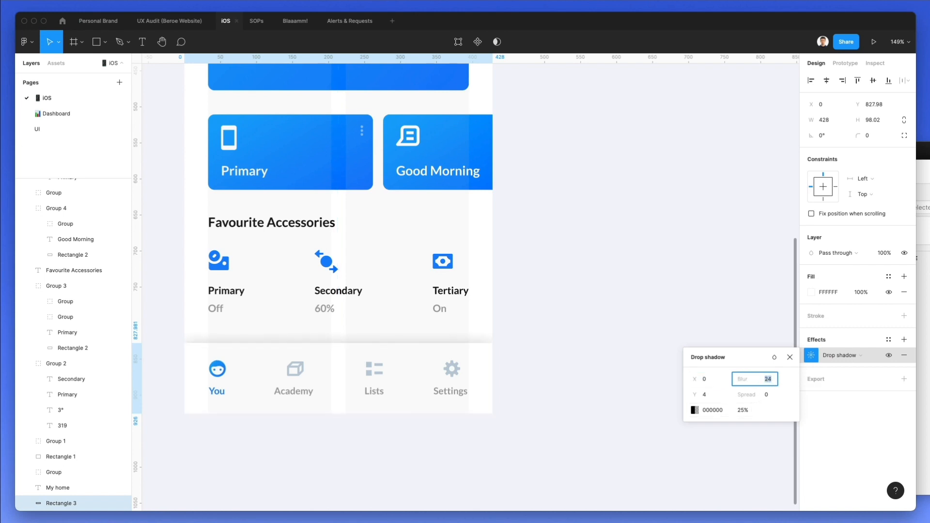
# Step: Change the navigation bar's drop shadow to blur 34 and colour DBE3EC at 100% opacity
pyautogui.click(742, 410)
pyautogui.write('15')
pyautogui.press('Return')
pyautogui.click(696, 411)
pyautogui.press('i')
pyautogui.click(370, 178)
pyautogui.click(557, 279)
pyautogui.click(412, 385)
pyautogui.click(811, 356)
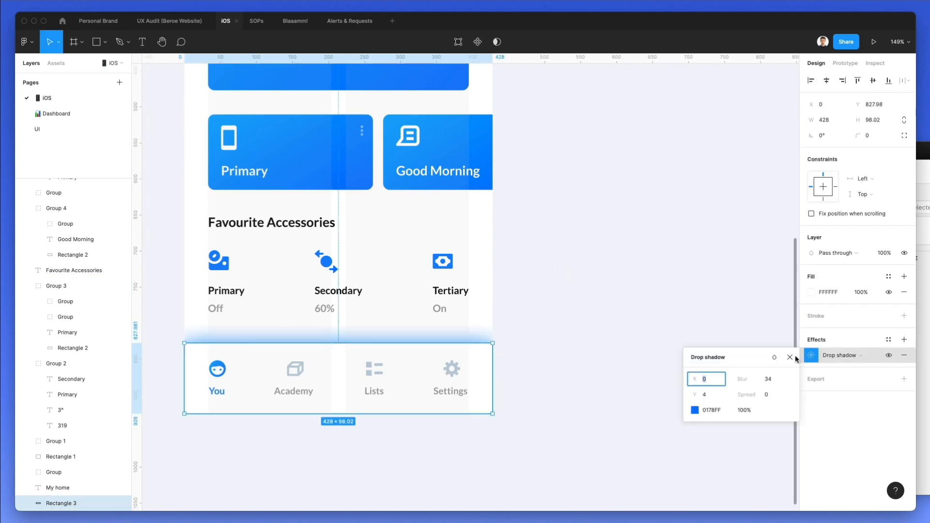
pyautogui.click(695, 410)
pyautogui.moveTo(570, 272); pyautogui.dragTo(576, 279)
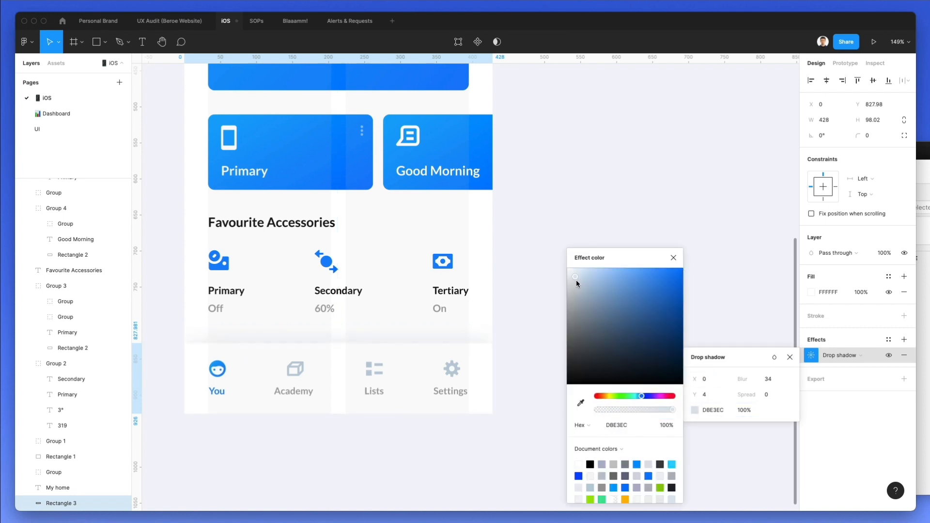
pyautogui.click(515, 326)
# Step: Shorten the navigation bar rectangle from its upper edge to about 85 px tall and move its icons and labels down 5 px
pyautogui.click(417, 346)
pyautogui.moveTo(417, 343); pyautogui.dragTo(419, 353)
pyautogui.moveTo(515, 358); pyautogui.dragTo(180, 417)
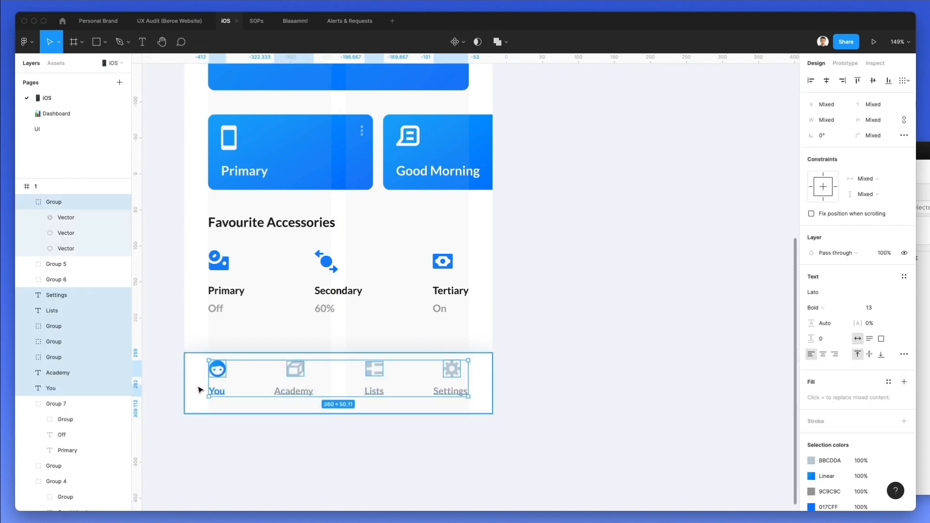
pyautogui.press('Down')
pyautogui.press('Down')
pyautogui.press('Down')
pyautogui.press('Down')
pyautogui.press('Down')
pyautogui.press('Down')
pyautogui.press('Down')
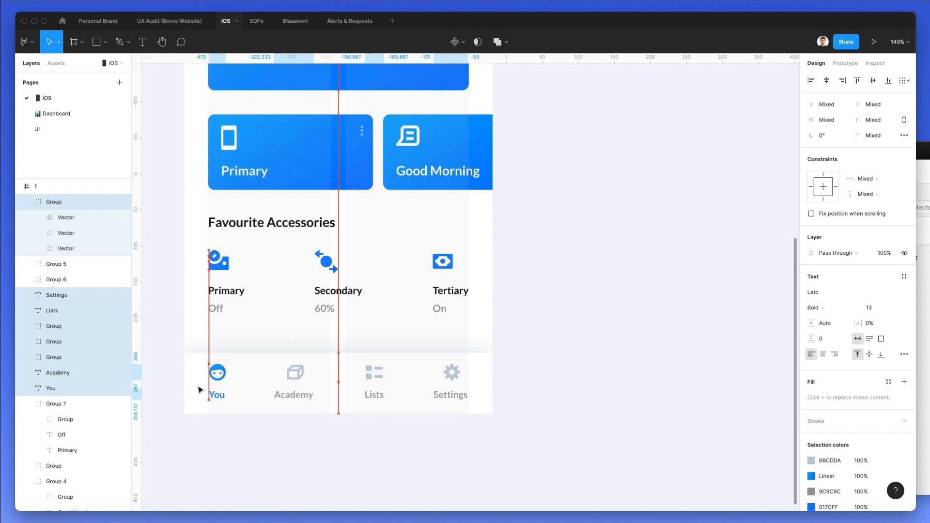
pyautogui.press('Up')
pyautogui.press('Up')
# Step: Recolour the Academy, Lists and Settings labels and the Off, 60% and On texts with the blue-grey sampled from the Settings icon
pyautogui.click(299, 337)
pyautogui.click(295, 392)
pyautogui.keyDown('shift'); pyautogui.click(386, 397); pyautogui.keyUp('shift')
pyautogui.keyDown('shift'); pyautogui.click(436, 394); pyautogui.keyUp('shift')
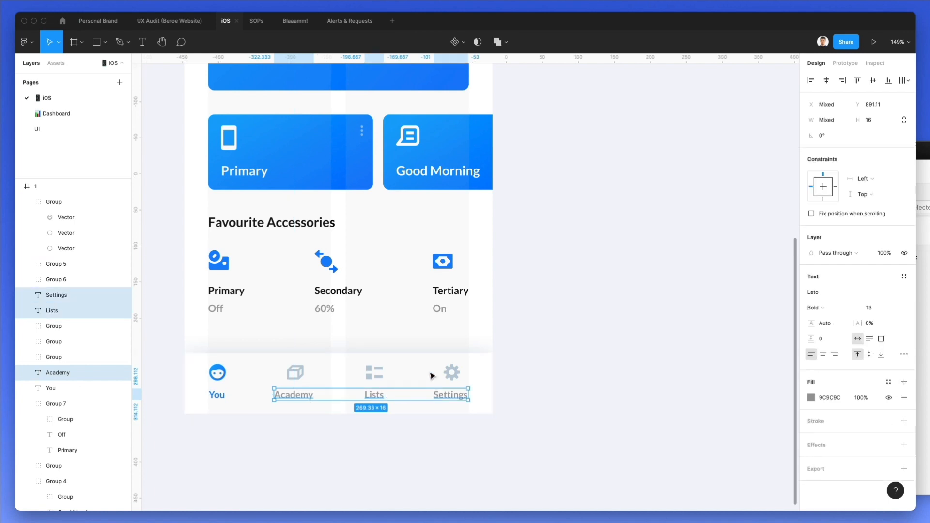
pyautogui.moveTo(194, 308)
pyautogui.mouseDown()
pyautogui.moveTo(488, 339)
pyautogui.moveTo(210, 313)
pyautogui.mouseUp()
pyautogui.click(496, 334)
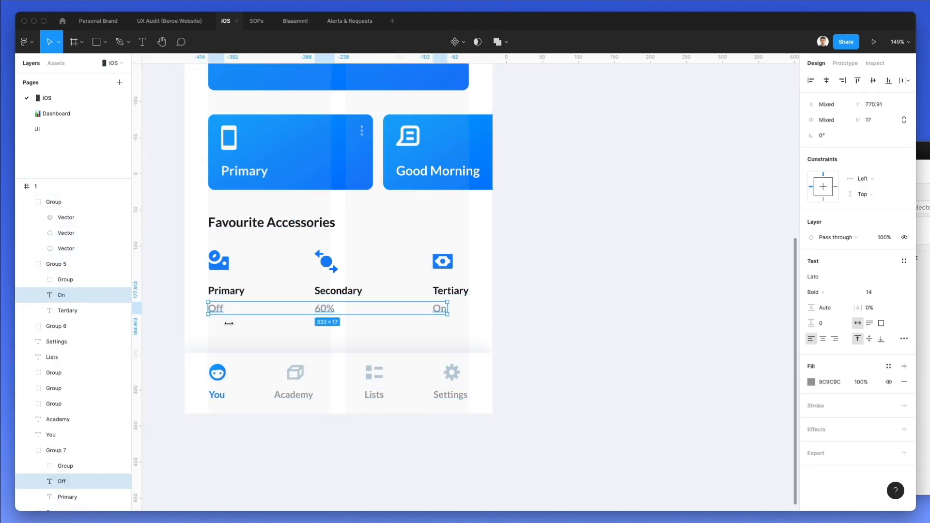
pyautogui.keyDown('shift'); pyautogui.click(305, 403); pyautogui.keyUp('shift')
pyautogui.keyDown('shift'); pyautogui.click(374, 396); pyautogui.keyUp('shift')
pyautogui.keyDown('shift'); pyautogui.click(450, 395); pyautogui.keyUp('shift')
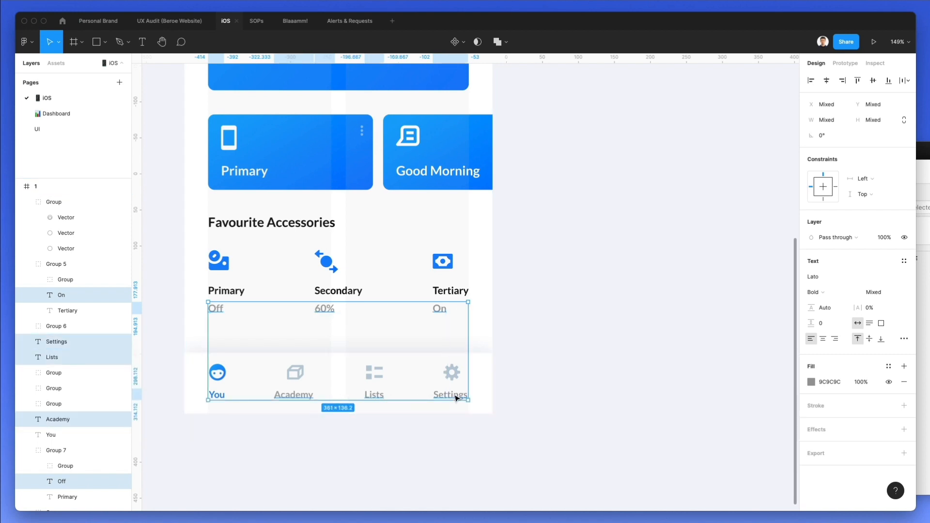
pyautogui.press('i')
pyautogui.click(456, 372)
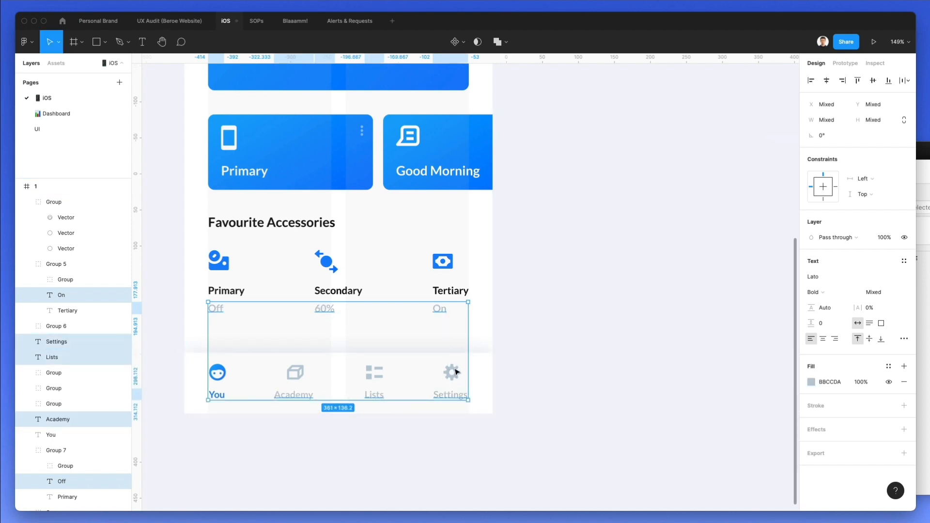
# Step: Darken the fill of the selected grey labels and status texts to 8999A7
pyautogui.click(811, 381)
pyautogui.moveTo(707, 297); pyautogui.dragTo(704, 310)
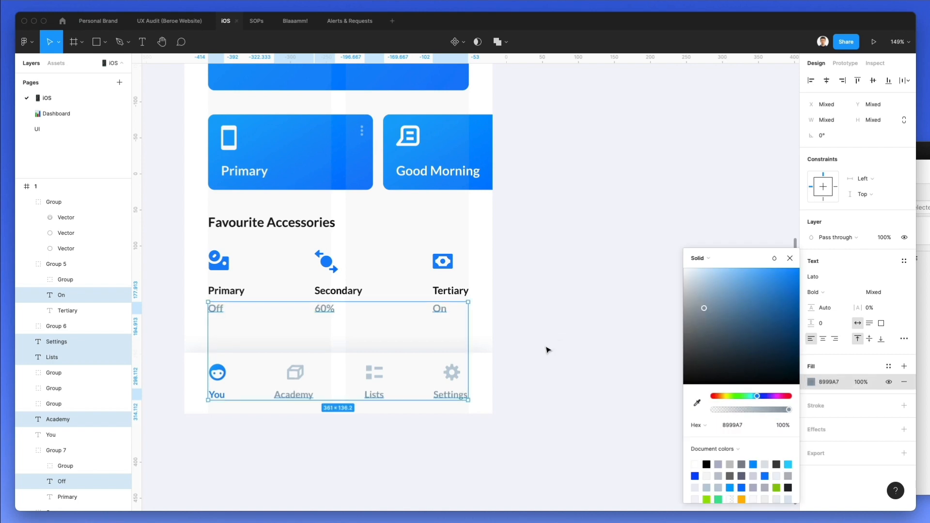
pyautogui.click(549, 351)
# Step: Nudge the Settings and Academy icons in the navigation bar 1 px left
pyautogui.click(453, 373)
pyautogui.moveTo(454, 373); pyautogui.dragTo(450, 373)
pyautogui.press('Tab')
pyautogui.press('Tab')
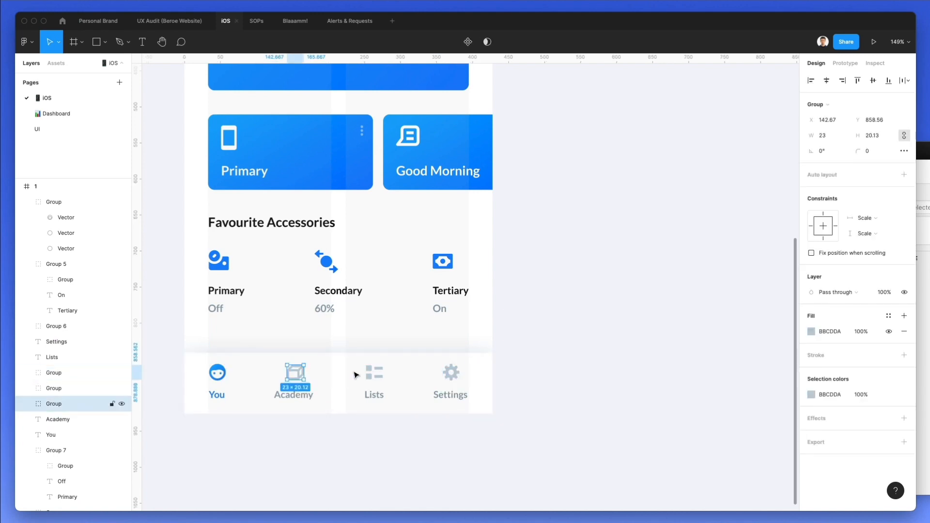
pyautogui.click(332, 326)
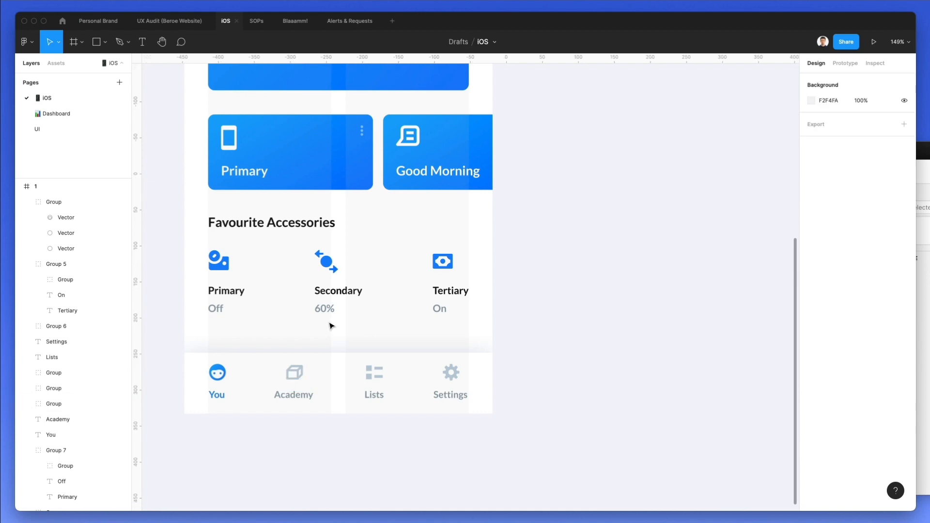
pyautogui.click(292, 370)
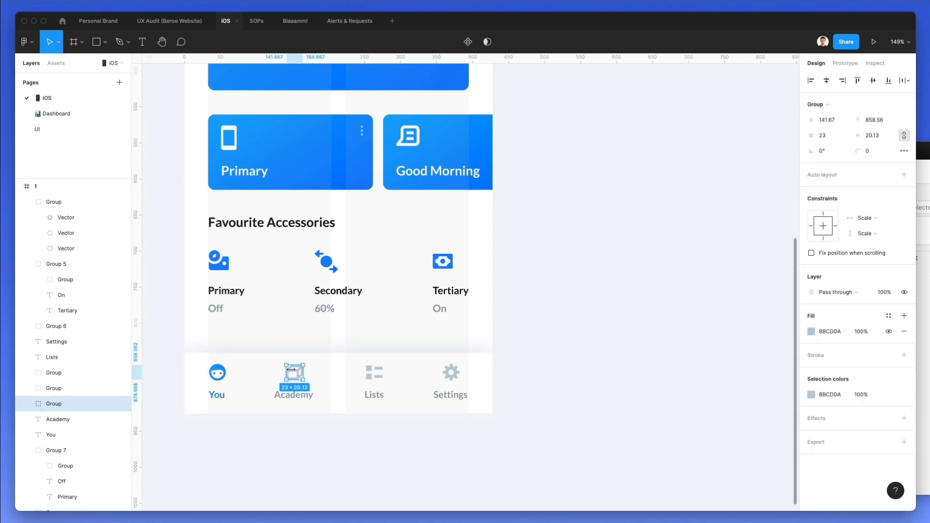
pyautogui.keyDown('shift'); pyautogui.click(453, 378); pyautogui.keyUp('shift')
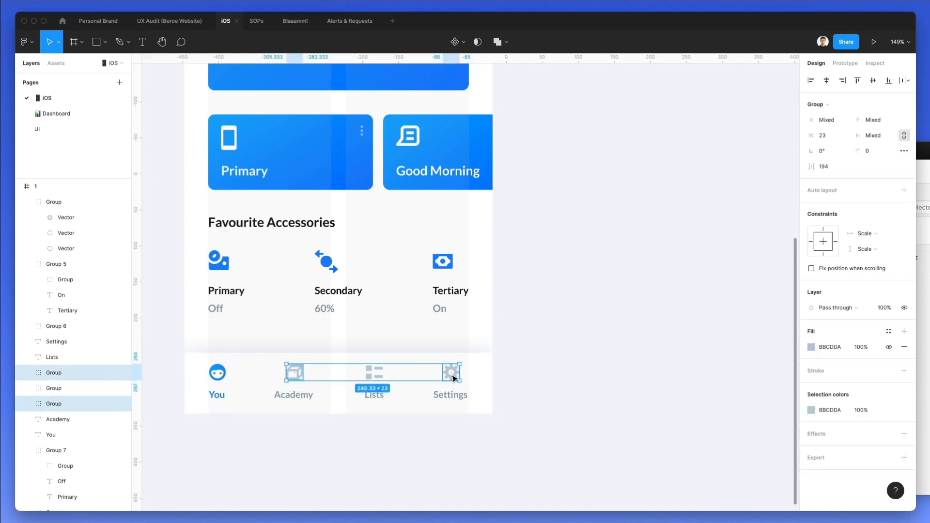
pyautogui.click(462, 334)
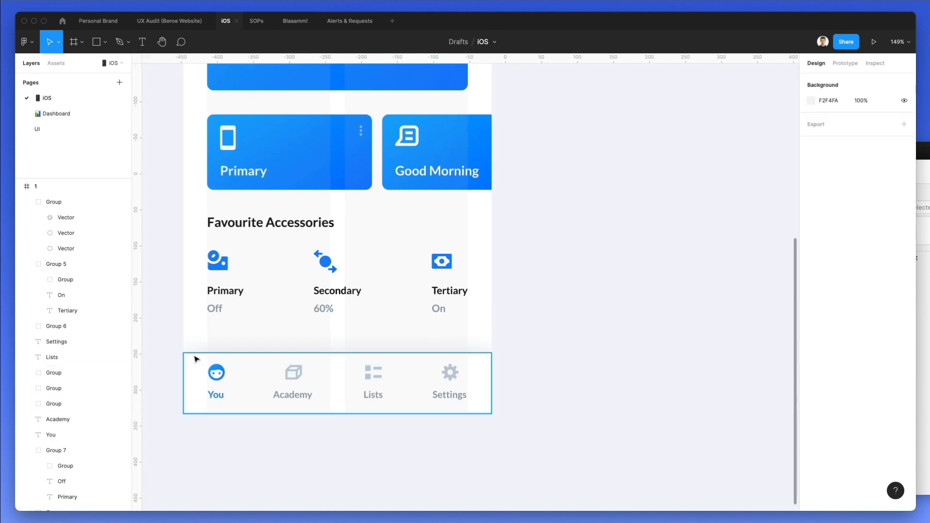
# Step: Move the four navigation icons down by 3 px and nudge the Settings icon another 1 px left
pyautogui.moveTo(211, 346); pyautogui.dragTo(501, 384)
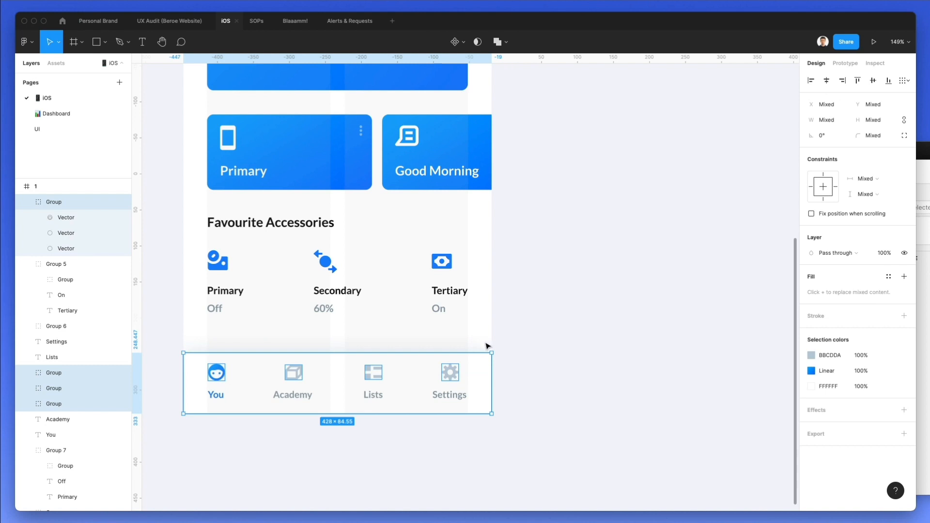
pyautogui.press('Down')
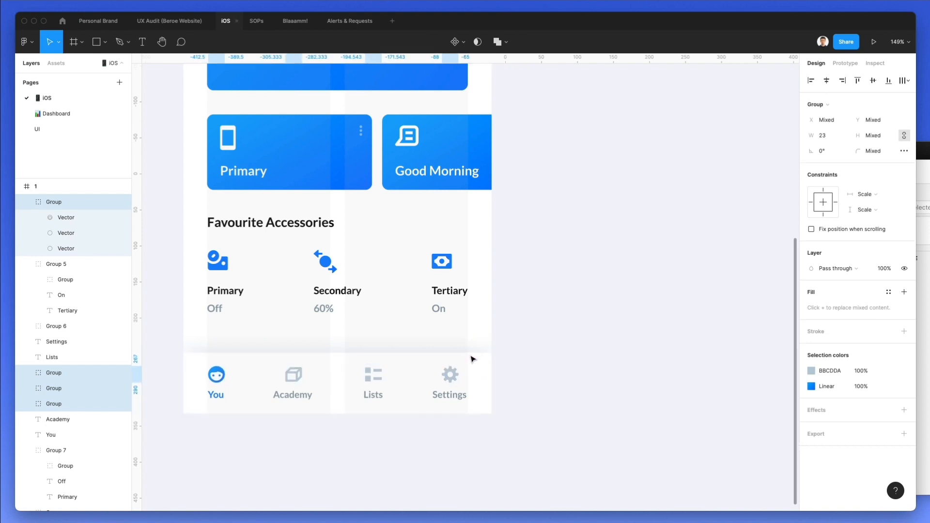
pyautogui.click(471, 356)
pyautogui.click(451, 374)
pyautogui.press('Left')
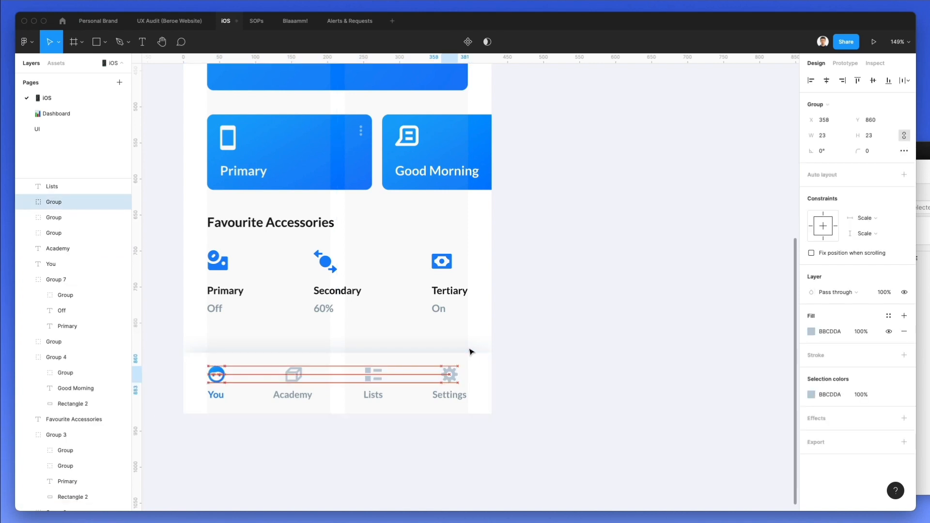
pyautogui.click(470, 349)
# Step: Move all four navigation icons together with their labels down by 1 px
pyautogui.scroll(-2, 474, 343)
pyautogui.moveTo(510, 333); pyautogui.dragTo(214, 419)
pyautogui.moveTo(259, 310); pyautogui.dragTo(282, 361)
pyautogui.press('Down')
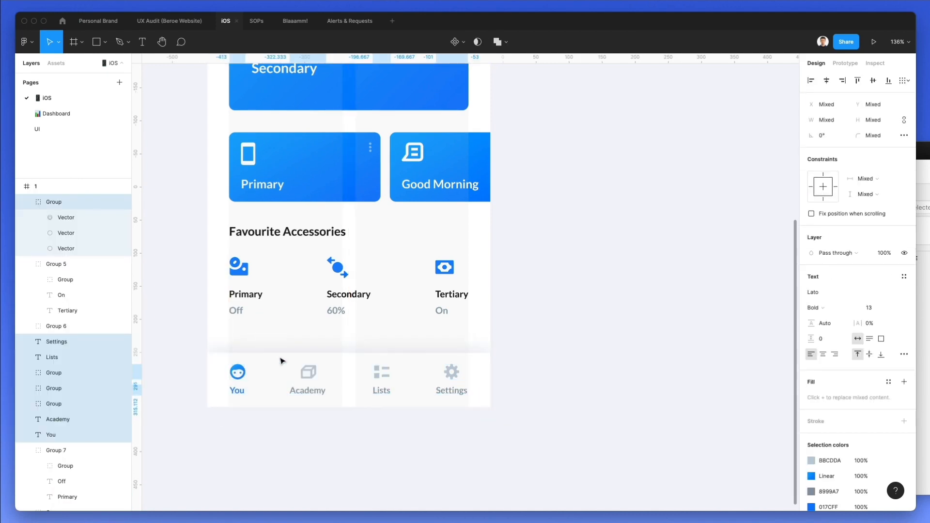
pyautogui.click(298, 334)
# Step: Move the three Favourite Accessories groups down by 3 px
pyautogui.scroll(2, 302, 334)
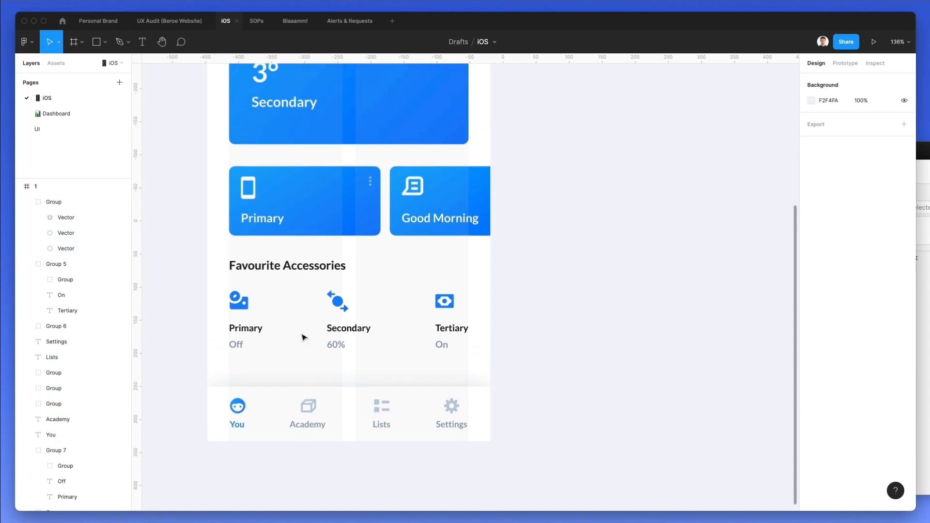
pyautogui.moveTo(215, 290); pyautogui.dragTo(525, 366)
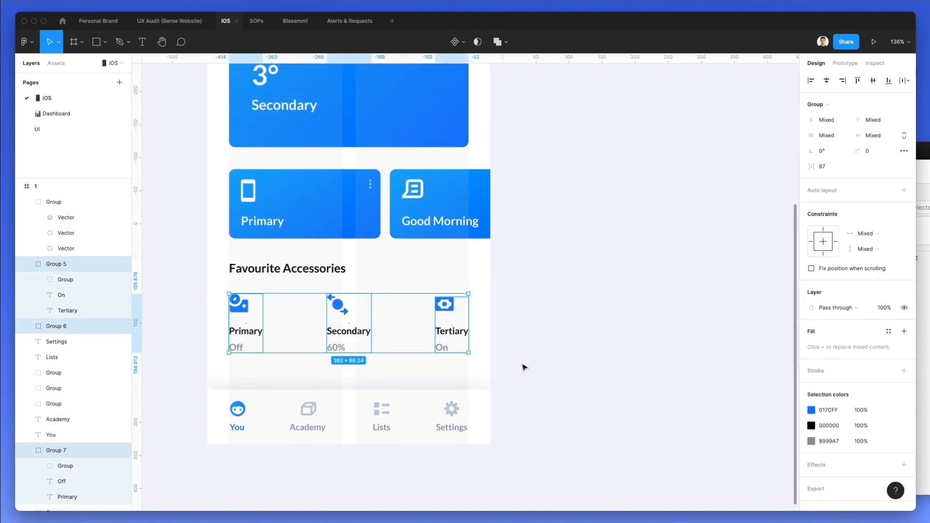
pyautogui.press('Down')
pyautogui.press('Down')
pyautogui.press('Down')
pyautogui.click(525, 367)
pyautogui.scroll(5, 525, 368)
pyautogui.scroll(-4, 525, 368)
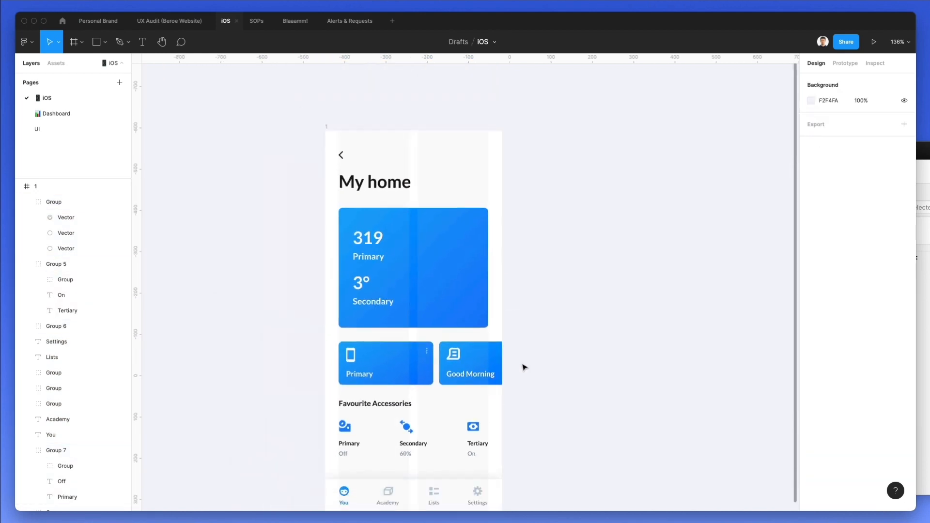
pyautogui.scroll(-2, 525, 367)
pyautogui.scroll(-1, 524, 367)
pyautogui.scroll(3, 394, 83)
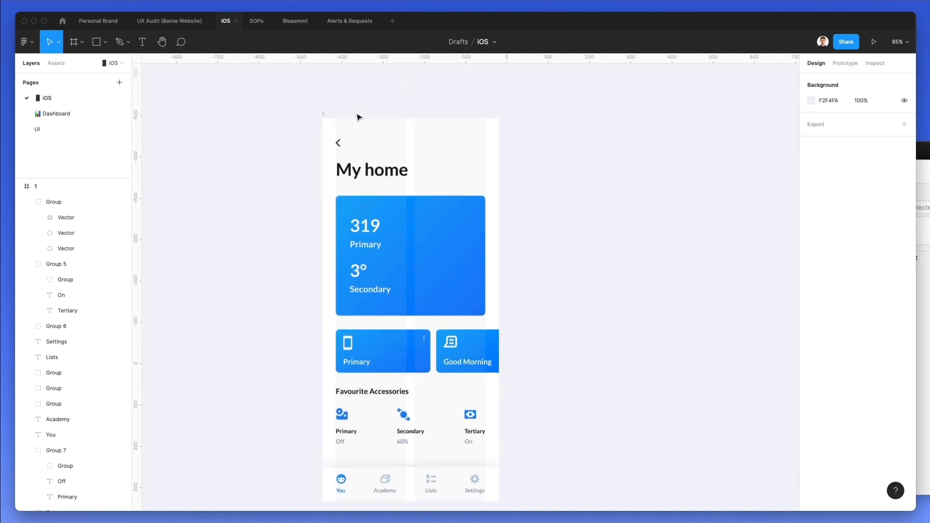
# Step: Leave the design file for the file browser and open the Figma Community
pyautogui.click(62, 21)
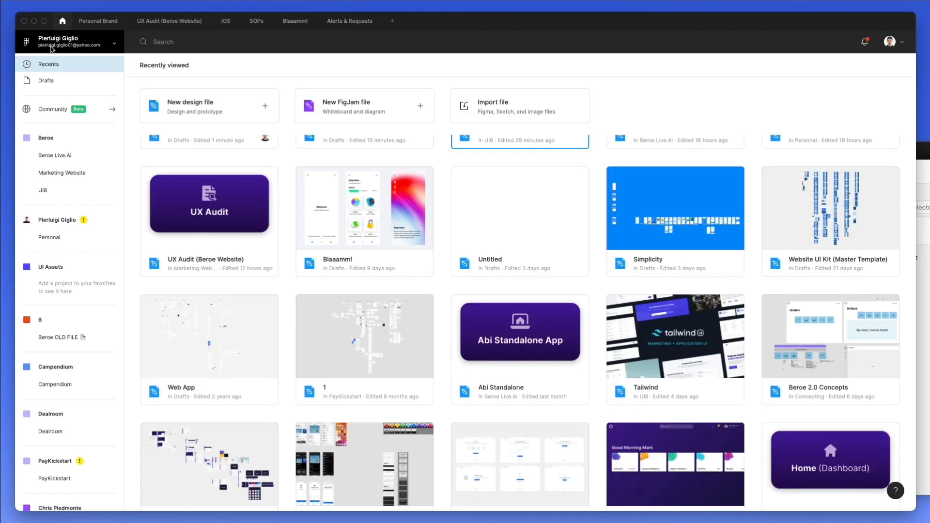
pyautogui.click(52, 46)
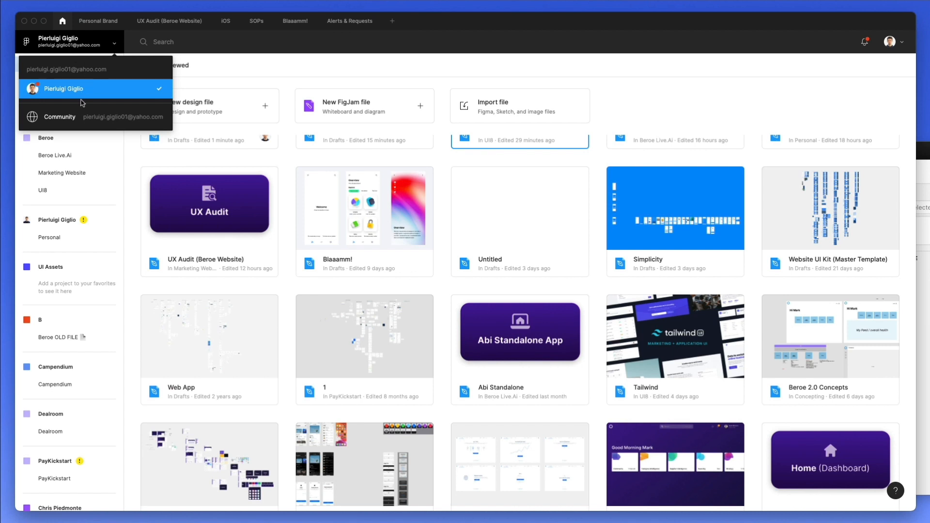
pyautogui.click(68, 115)
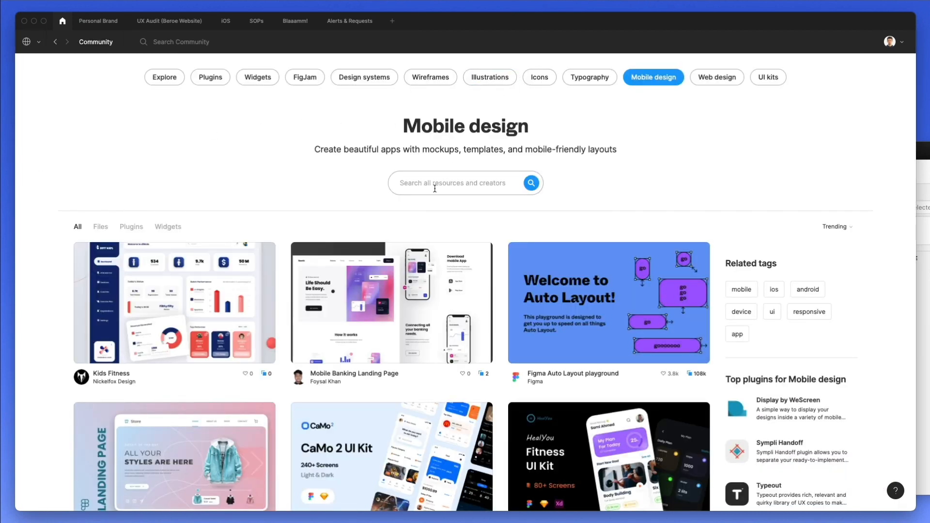
# Step: Browse the trending Mobile design resources in the Community for UI kits and templates
pyautogui.scroll(-3, 434, 188)
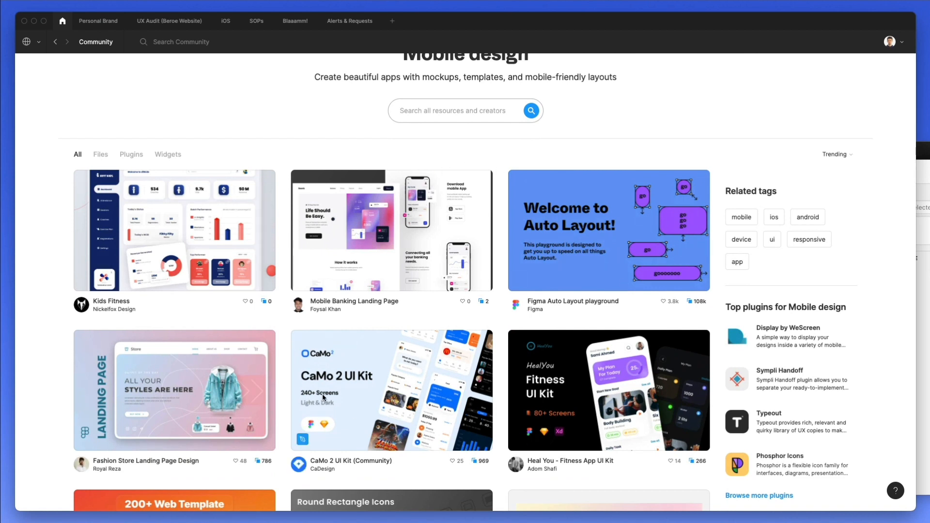
pyautogui.scroll(-7, 361, 395)
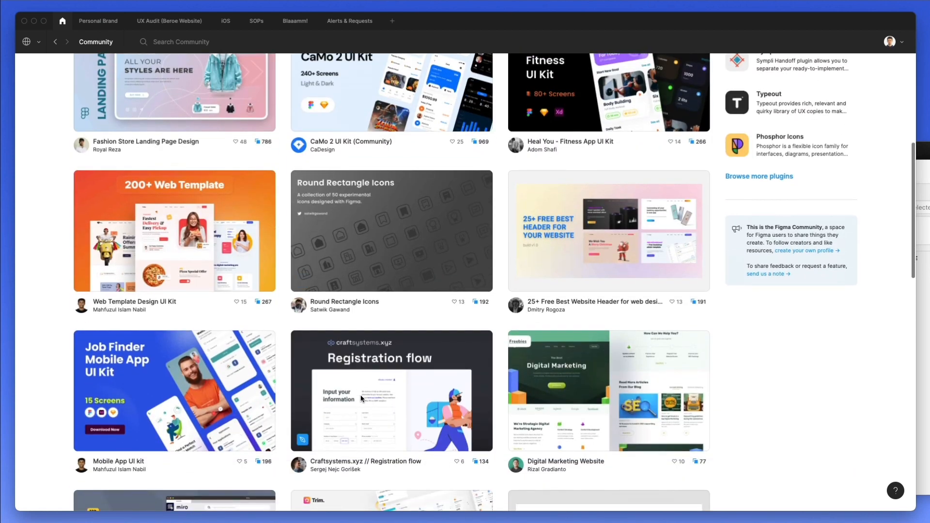
pyautogui.scroll(-8, 360, 394)
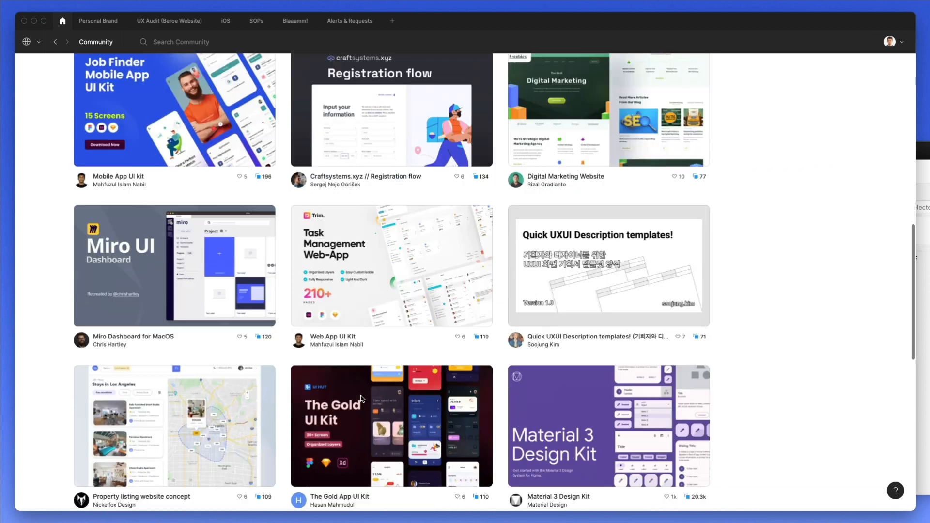
pyautogui.scroll(-2, 360, 394)
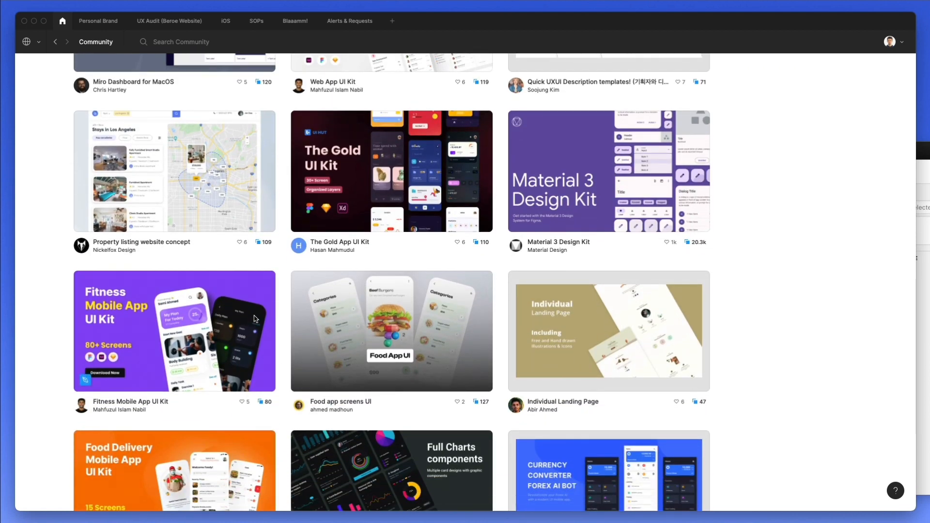
pyautogui.scroll(-3, 348, 291)
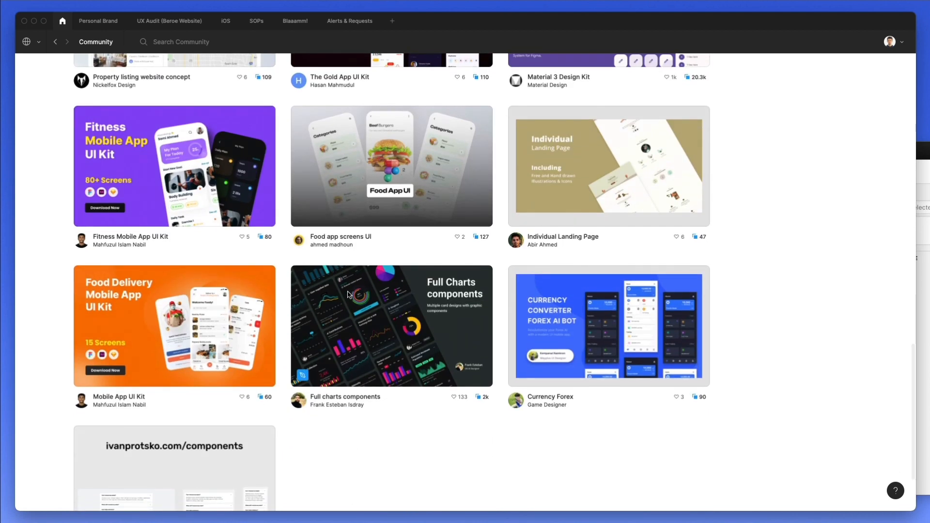
pyautogui.scroll(-3, 348, 293)
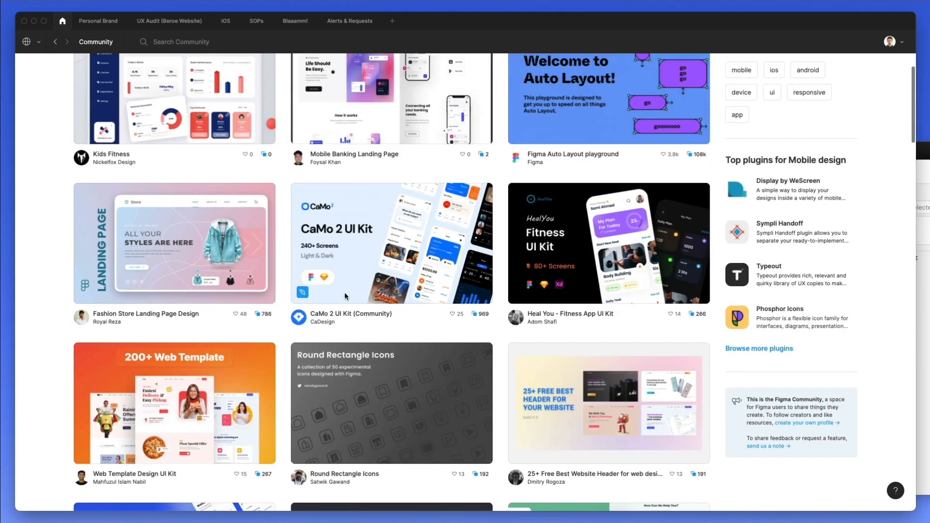
# Step: Search the Community resources for "google"
pyautogui.scroll(5, 345, 296)
pyautogui.click(450, 189)
pyautogui.write('google')
pyautogui.press('Return')
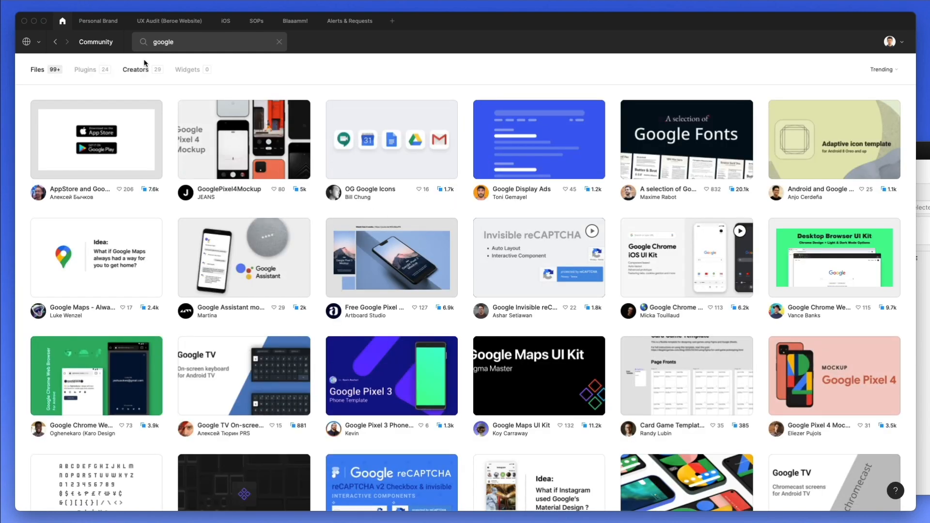
# Step: Search the Community for "ios" and open the Figma iOS UI Kit file page
pyautogui.doubleClick(166, 42)
pyautogui.write('ios')
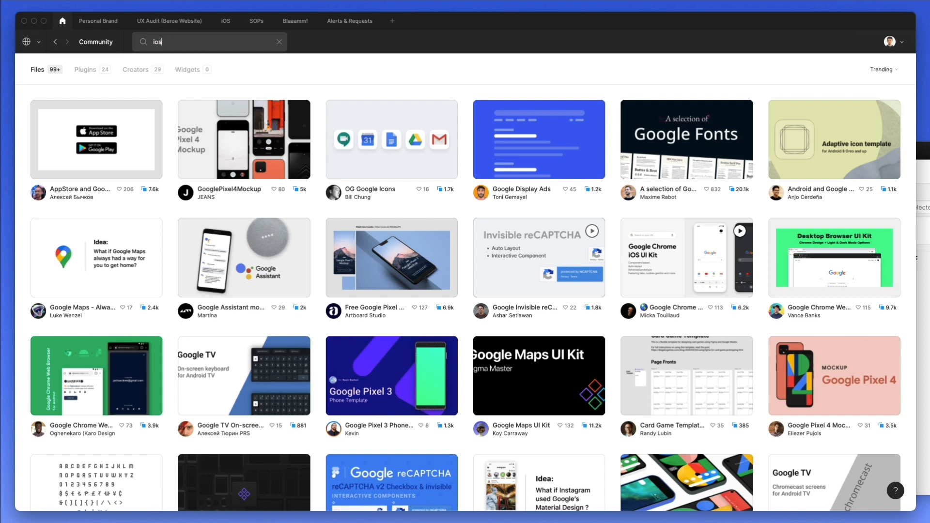
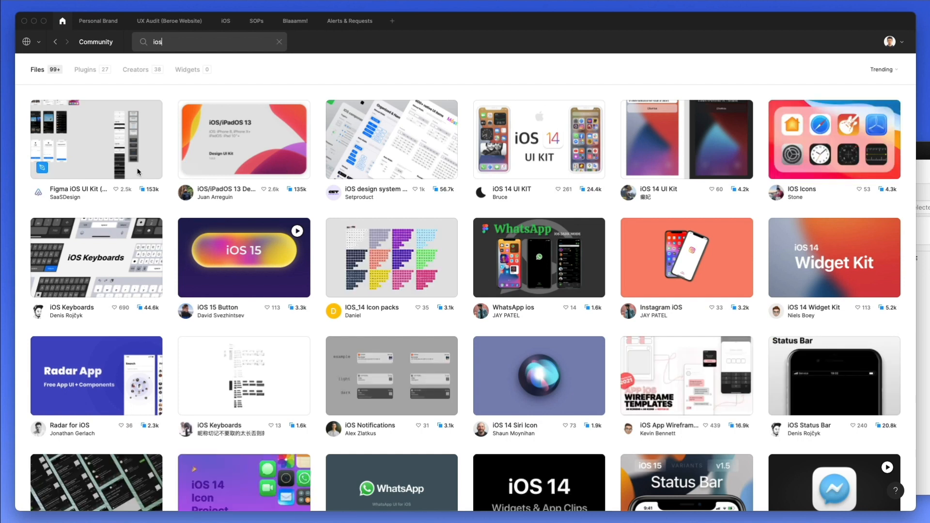
pyautogui.click(89, 161)
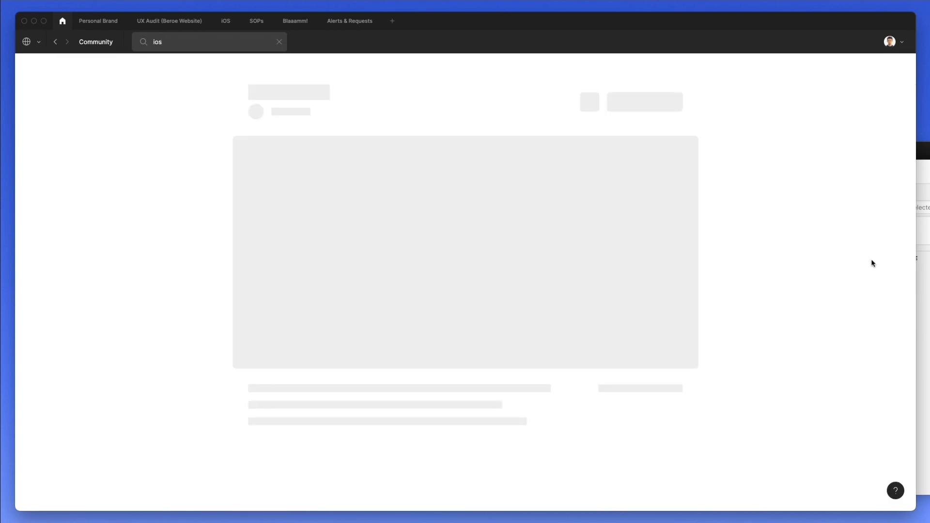
# Step: Duplicate the Figma iOS UI Kit into an editable file and inspect the status bar of the light "Hot air balloon" screen
pyautogui.click(662, 89)
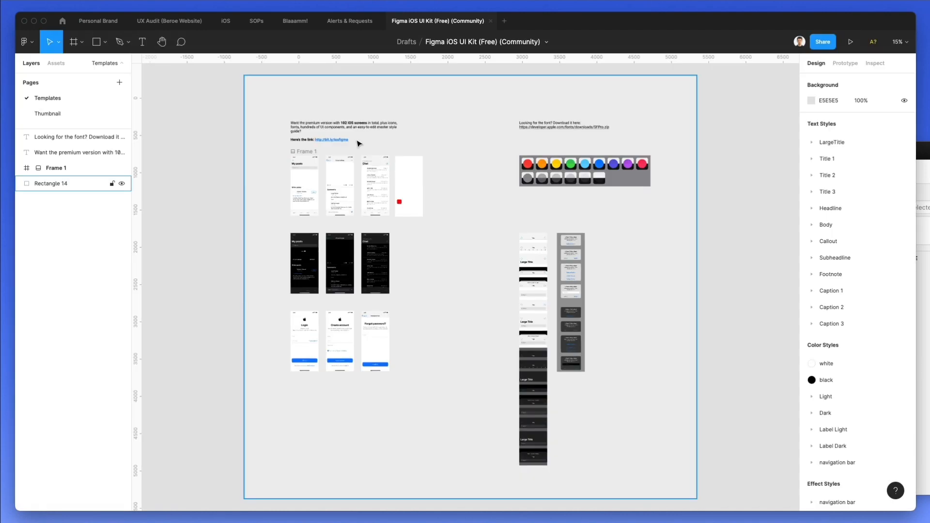
pyautogui.scroll(10, 358, 144)
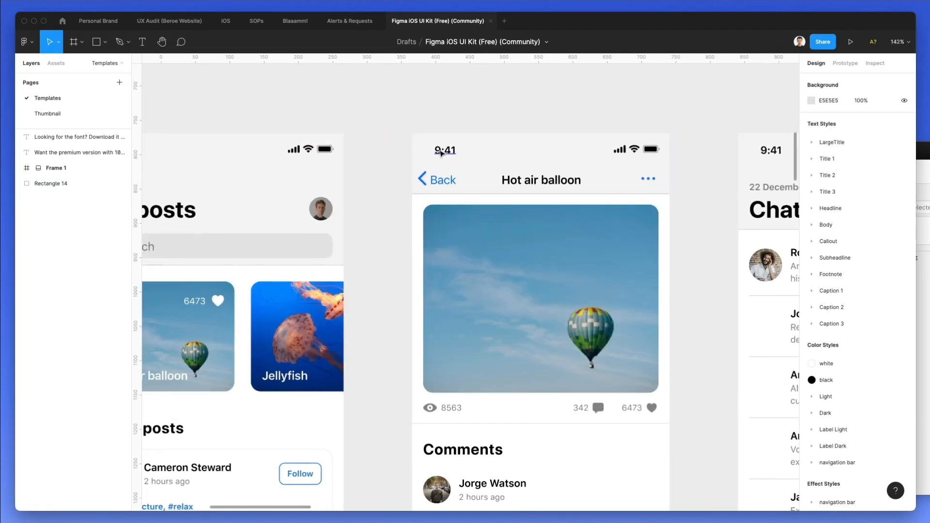
pyautogui.keyDown('super'); pyautogui.click(441, 153); pyautogui.keyUp('super')
pyautogui.press('Up')
pyautogui.press('Up')
pyautogui.press('Escape')
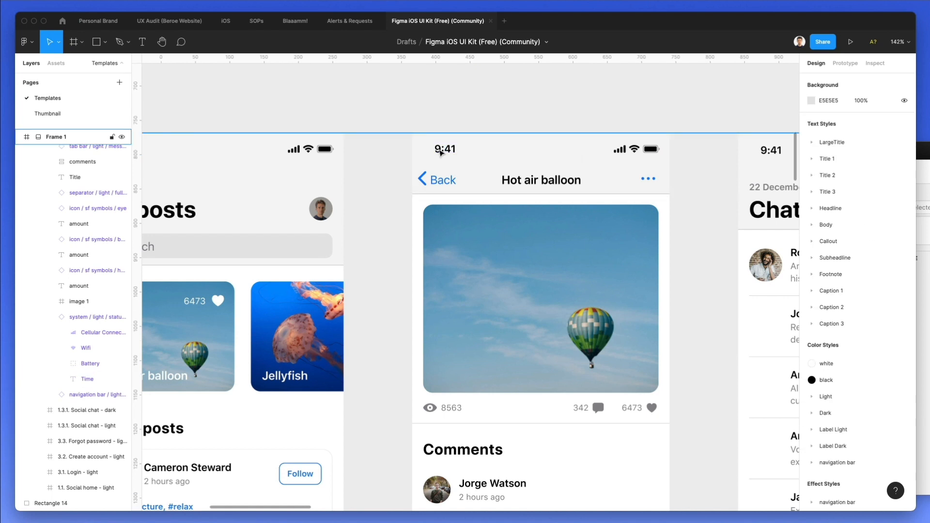
# Step: Examine the kit's Thumbnail and Templates pages, including the sample screens, navigation bars and alerts
pyautogui.click(73, 114)
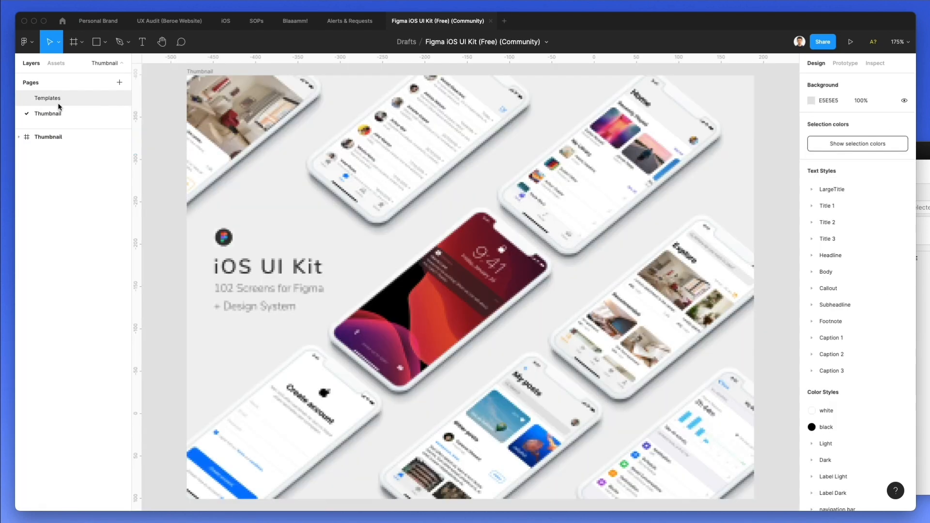
pyautogui.click(58, 99)
pyautogui.scroll(-8, 396, 191)
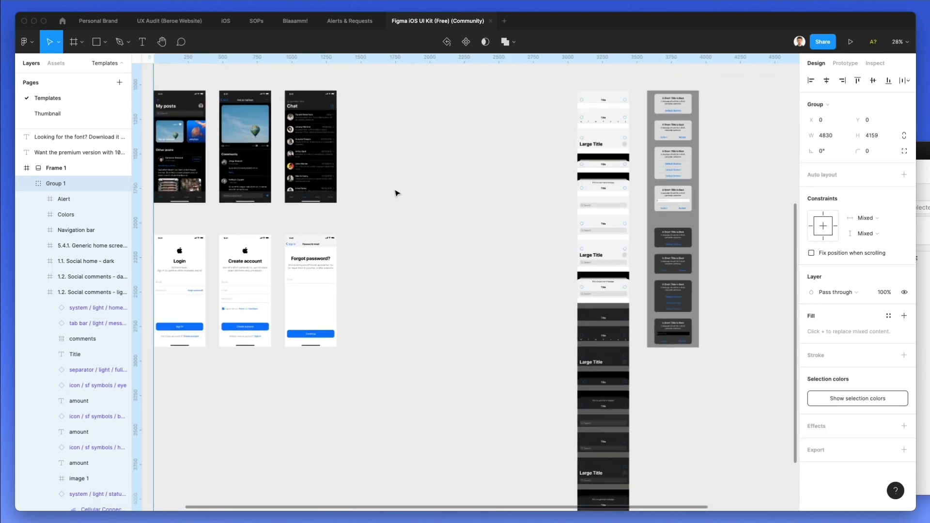
pyautogui.scroll(-4, 397, 193)
pyautogui.scroll(5, 508, 141)
pyautogui.scroll(5, 530, 241)
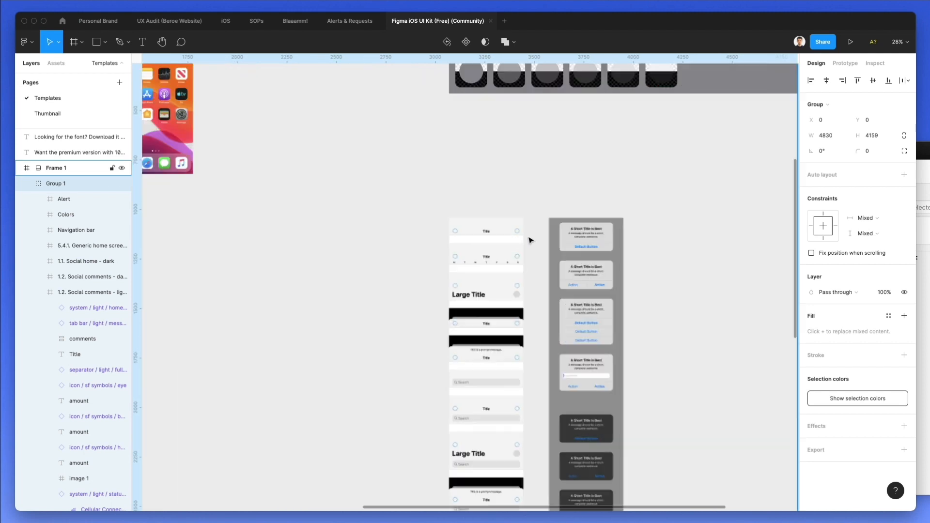
pyautogui.scroll(5, 530, 240)
pyautogui.scroll(-10, 530, 240)
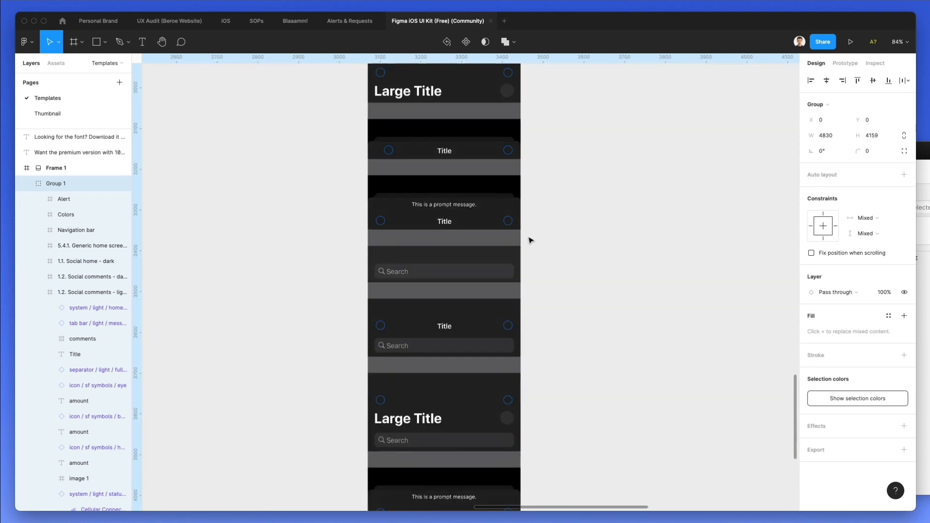
pyautogui.scroll(-10, 530, 241)
pyautogui.scroll(3, 529, 239)
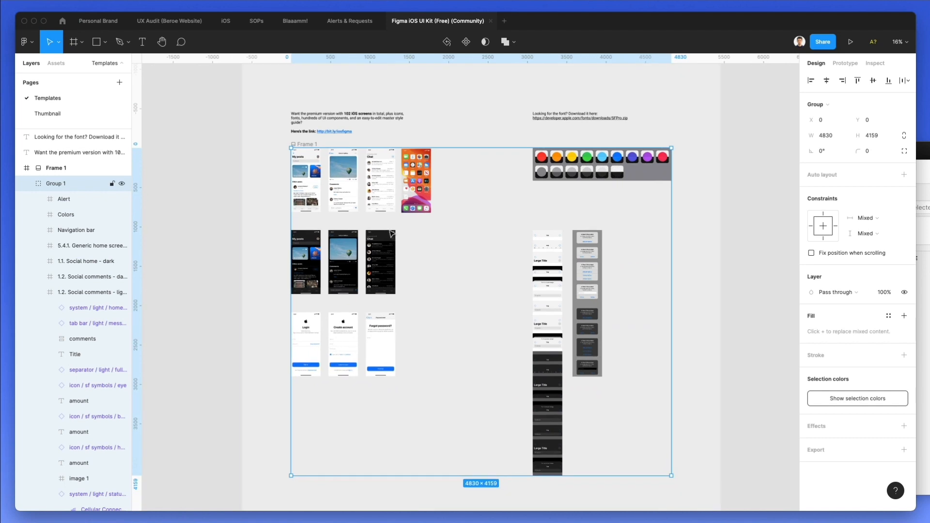
pyautogui.scroll(7, 392, 234)
pyautogui.scroll(4, 552, 218)
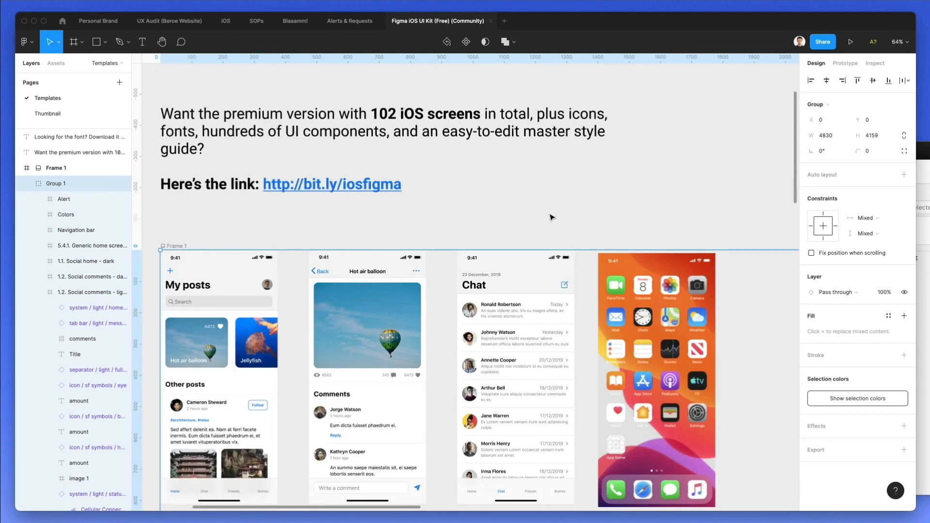
# Step: Copy the status bar's time, cellular, Wi-Fi, battery and background layers from a light kit screen and switch to the iOS design file
pyautogui.scroll(8, 545, 261)
pyautogui.moveTo(219, 184); pyautogui.dragTo(652, 275)
pyautogui.click(350, 21)
pyautogui.click(295, 22)
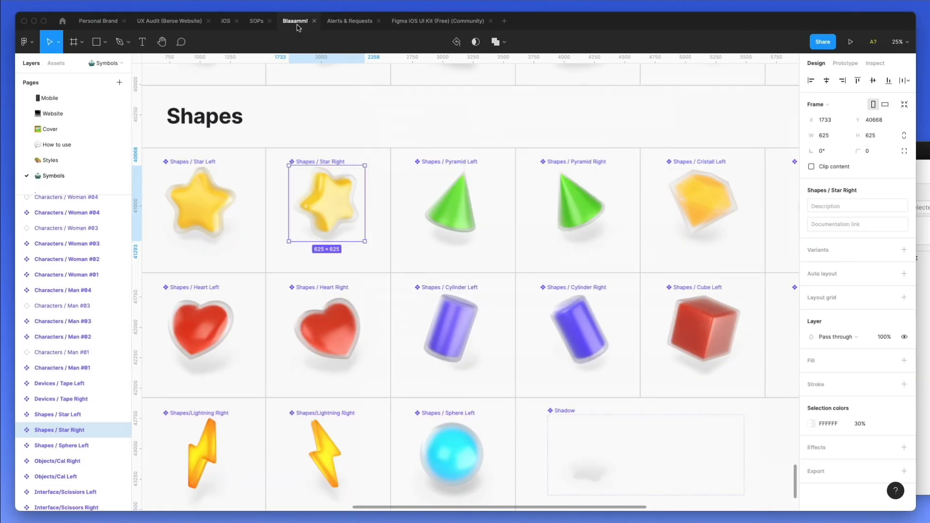
pyautogui.click(251, 28)
pyautogui.click(223, 26)
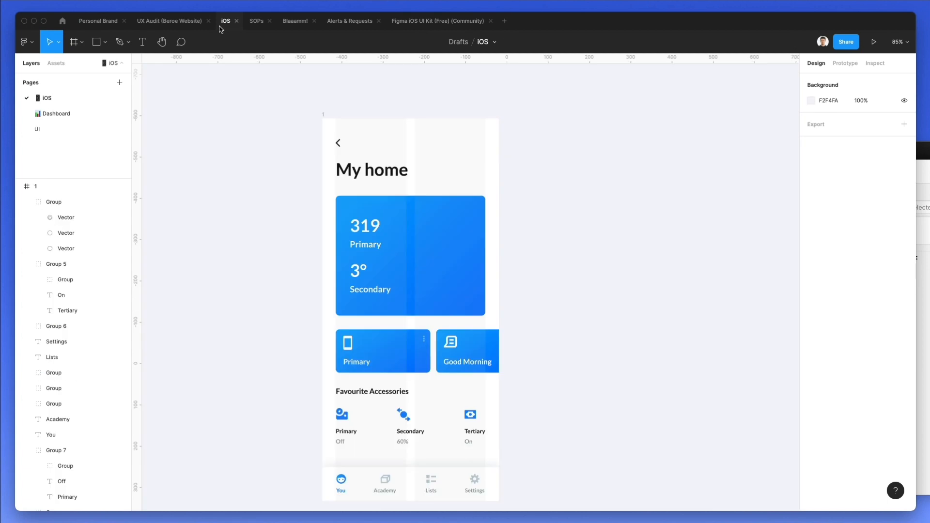
# Step: Paste the copied status bar layers and position them along the top edge of the "My home" screen
pyautogui.hotkey('ctrl', 'v')
pyautogui.moveTo(494, 284); pyautogui.dragTo(500, 155)
pyautogui.hotkey('ctrl', 'z')
pyautogui.hotkey('ctrl', 'z')
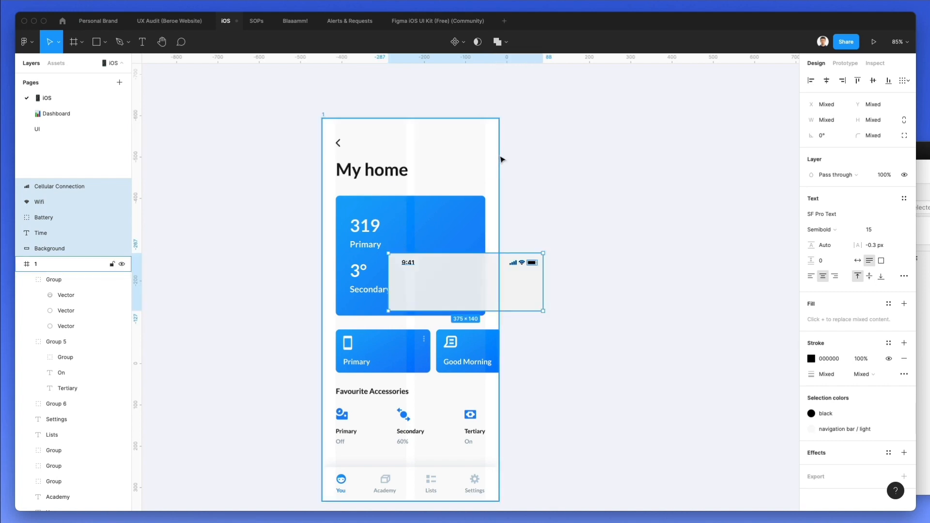
pyautogui.moveTo(467, 276); pyautogui.dragTo(399, 144)
# Step: Delete the grey background layer behind the pasted status bar's time and icons
pyautogui.scroll(5, 434, 134)
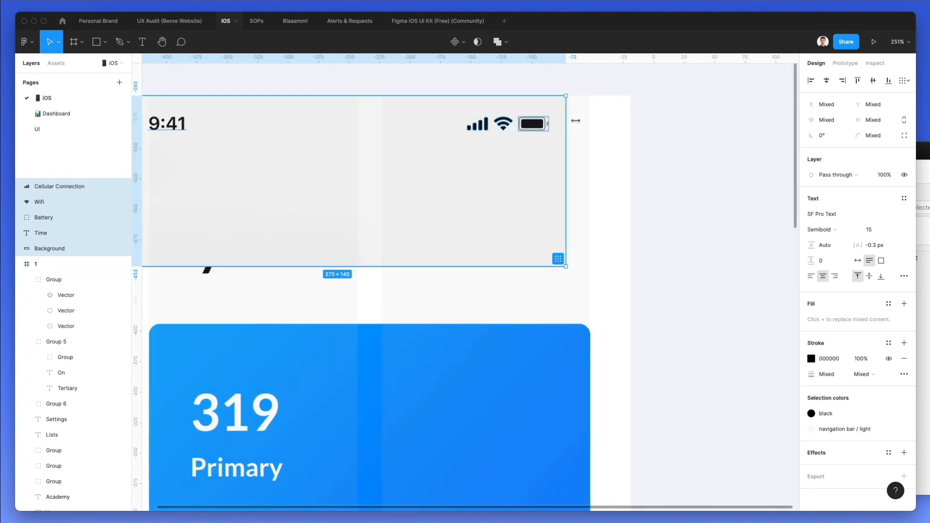
pyautogui.press('Escape')
pyautogui.click(504, 152)
pyautogui.press('Delete')
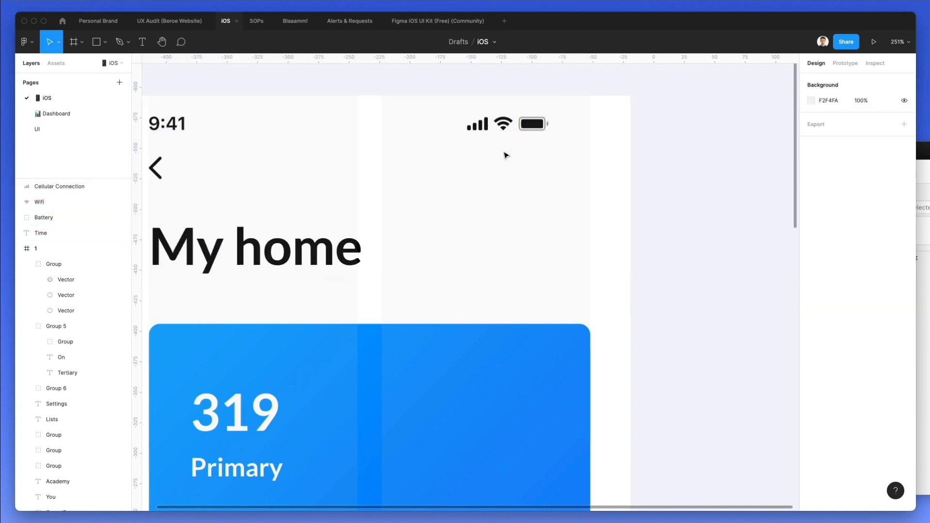
# Step: Align the signal, Wi-Fi and battery icons with the right edge of the layout columns on the My home screen
pyautogui.hscroll(-3, 366, 162)
pyautogui.moveTo(486, 108); pyautogui.dragTo(612, 128)
pyautogui.click(550, 85)
# Step: Compare the screen's side margins using two temporary rectangles about 33 px wide below the cards, then remove them
pyautogui.keyDown('ctrl'); pyautogui.scroll(-5, 549, 85); pyautogui.keyUp('ctrl')
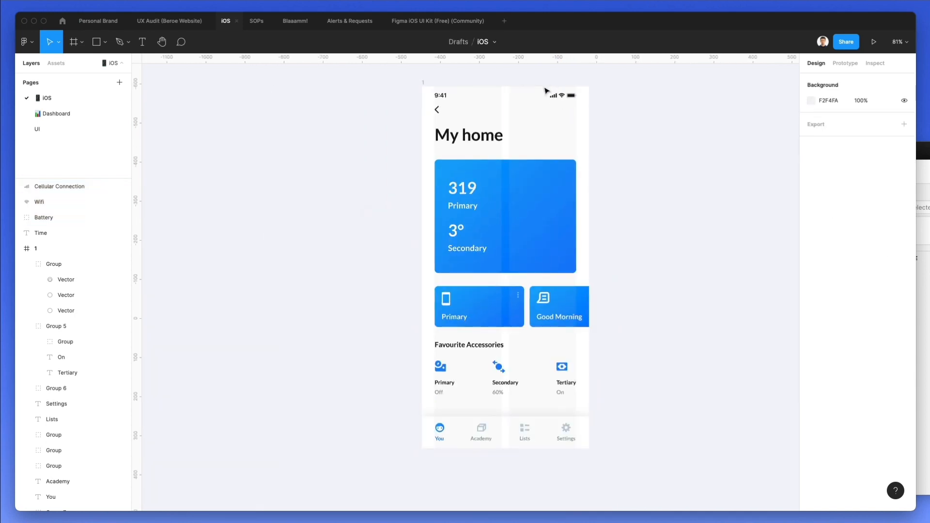
pyautogui.hscroll(3, 550, 83)
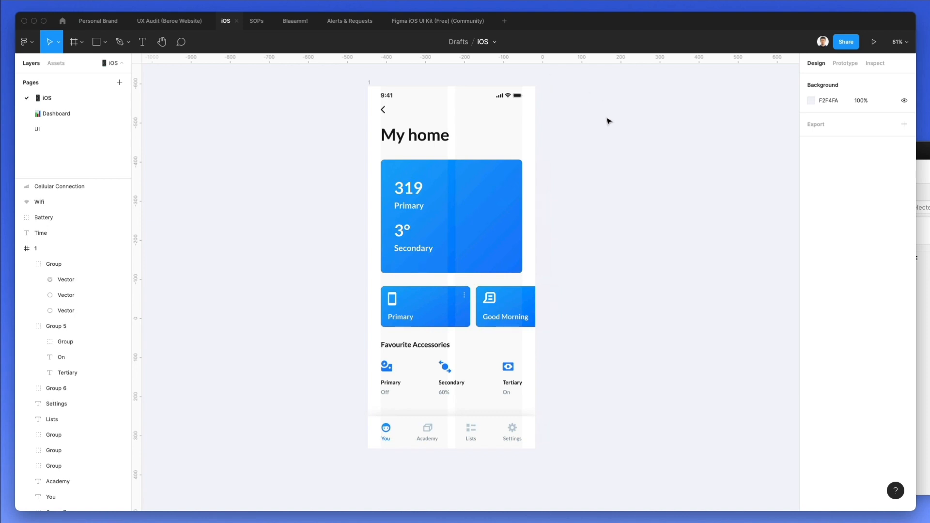
pyautogui.keyDown('ctrl'); pyautogui.scroll(3, 584, 293); pyautogui.keyUp('ctrl')
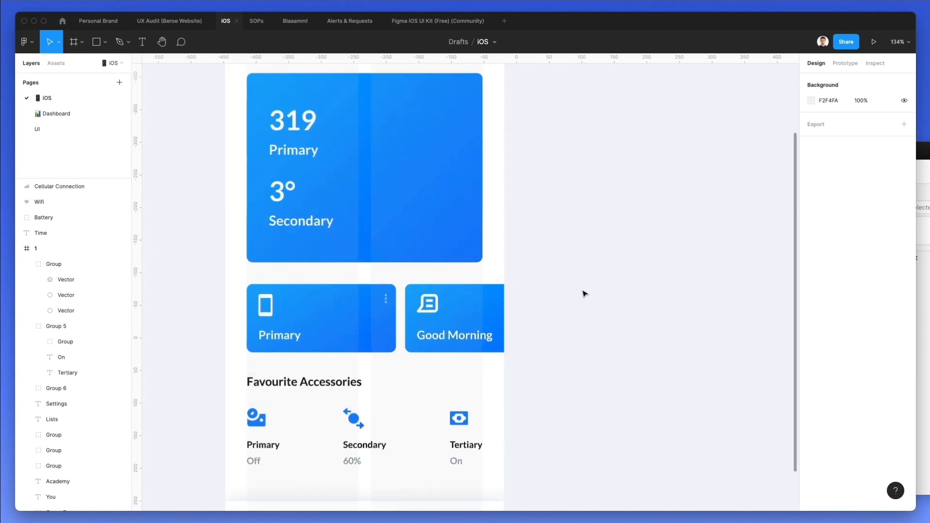
pyautogui.scroll(-3, 576, 300)
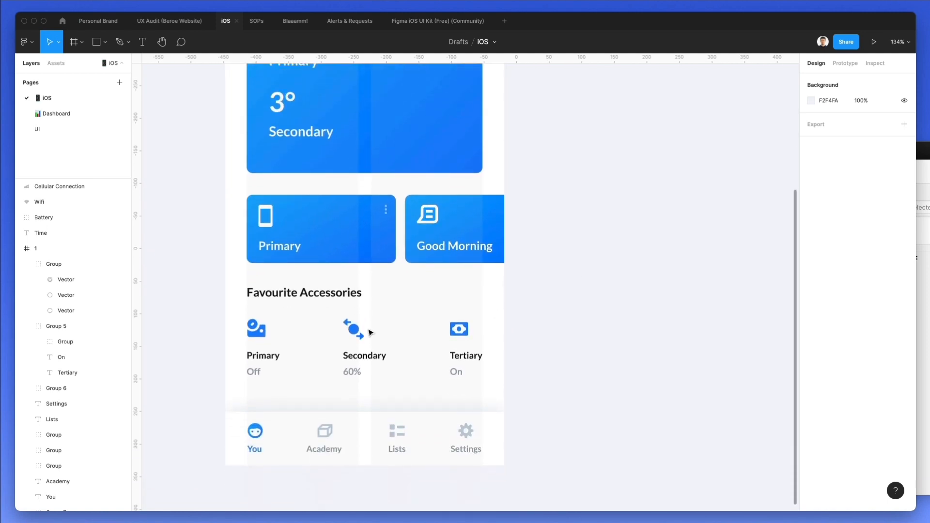
pyautogui.press('r')
pyautogui.moveTo(225, 269)
pyautogui.mouseDown()
pyautogui.moveTo(257, 279)
pyautogui.moveTo(247, 279)
pyautogui.moveTo(501, 280)
pyautogui.mouseUp()
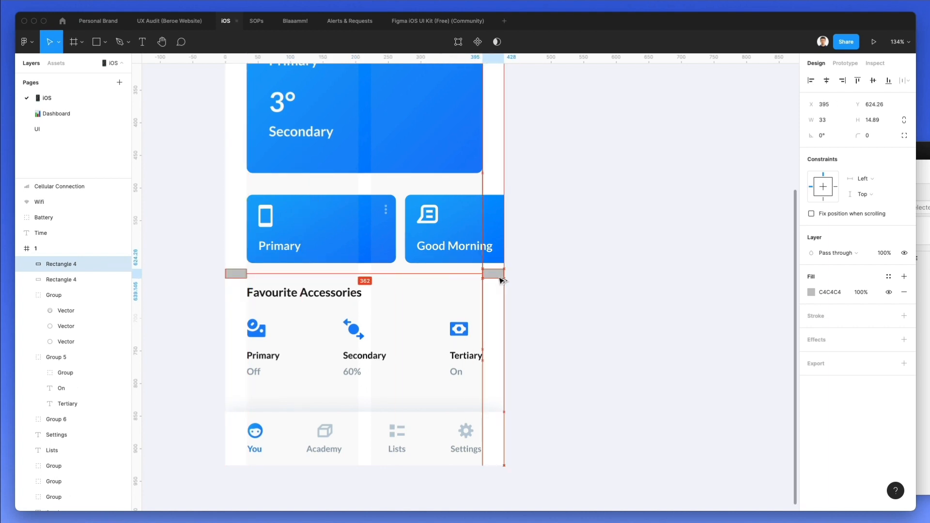
pyautogui.keyDown('shift'); pyautogui.click(234, 276); pyautogui.keyUp('shift')
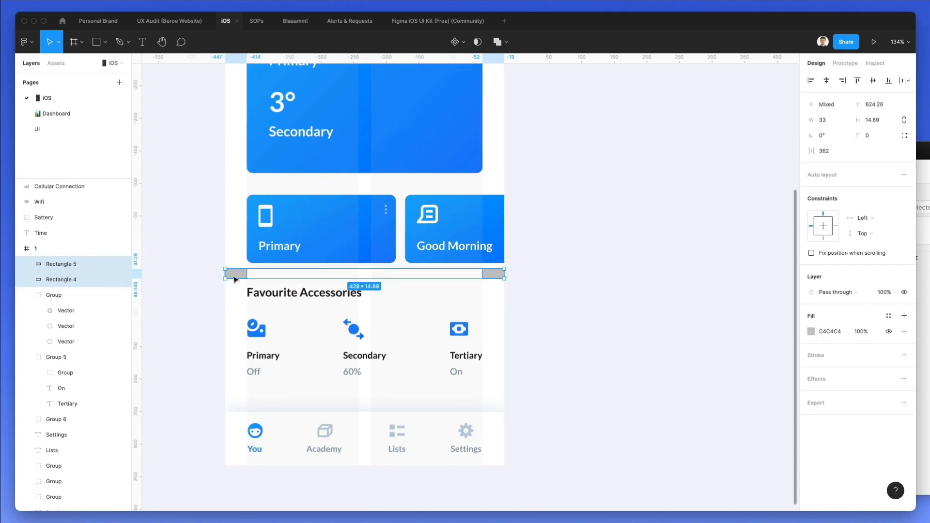
pyautogui.press('Delete')
# Step: Round the corners of the My home screen frame with a radius of 16
pyautogui.scroll(-5, 235, 277)
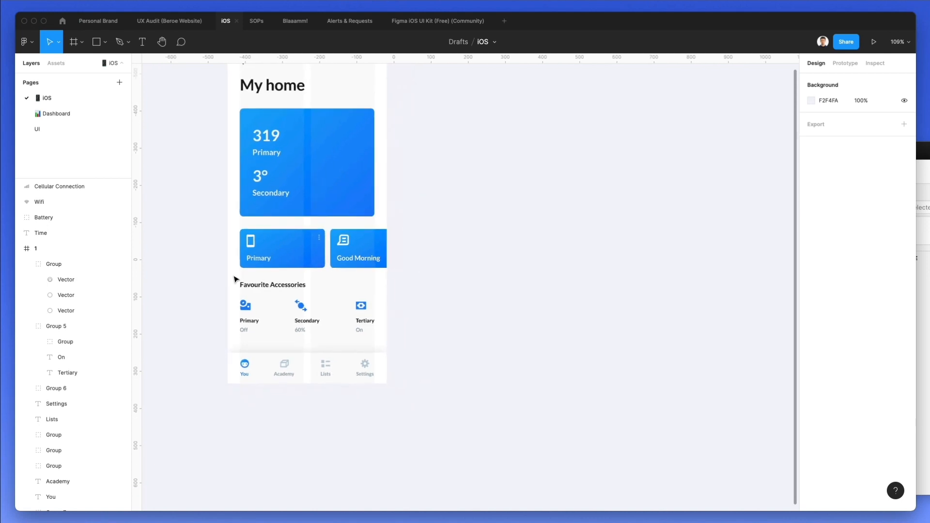
pyautogui.click(230, 92)
pyautogui.moveTo(858, 148); pyautogui.dragTo(111, 146)
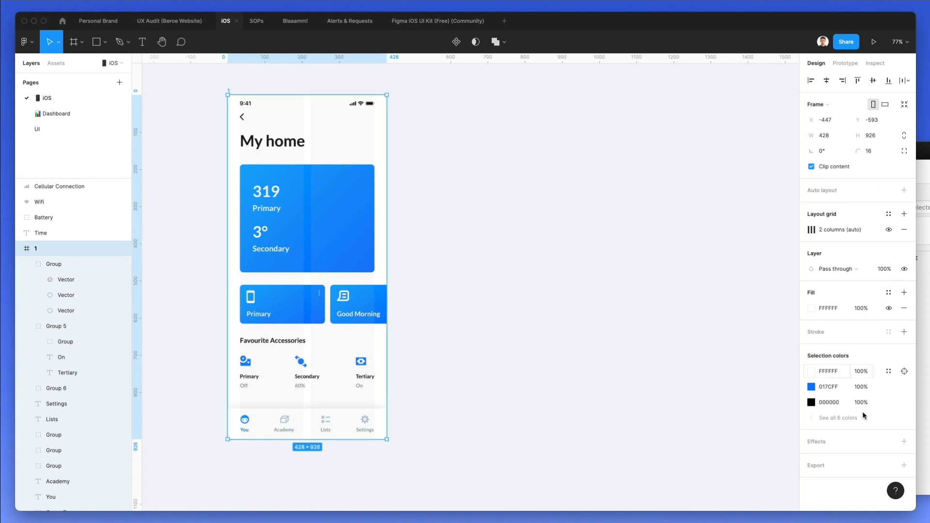
# Step: Add a drop shadow to the screen frame with Y offset 14, blur 24 and 6% opacity
pyautogui.click(817, 441)
pyautogui.click(809, 457)
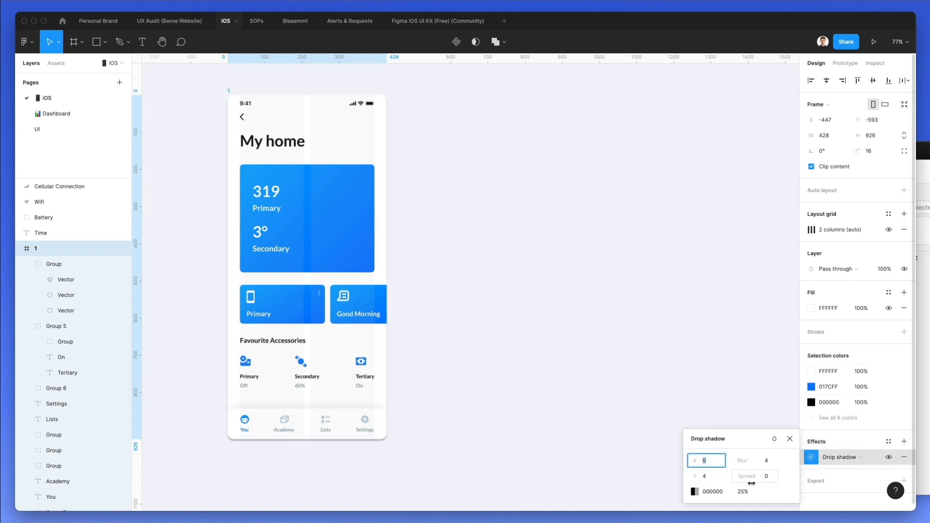
pyautogui.click(768, 460)
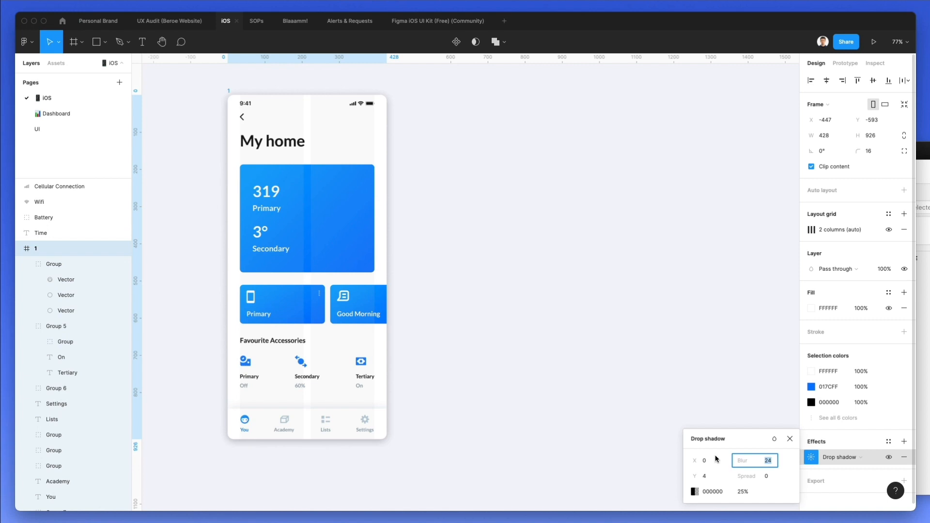
pyautogui.click(705, 476)
pyautogui.write('14')
pyautogui.press('Return')
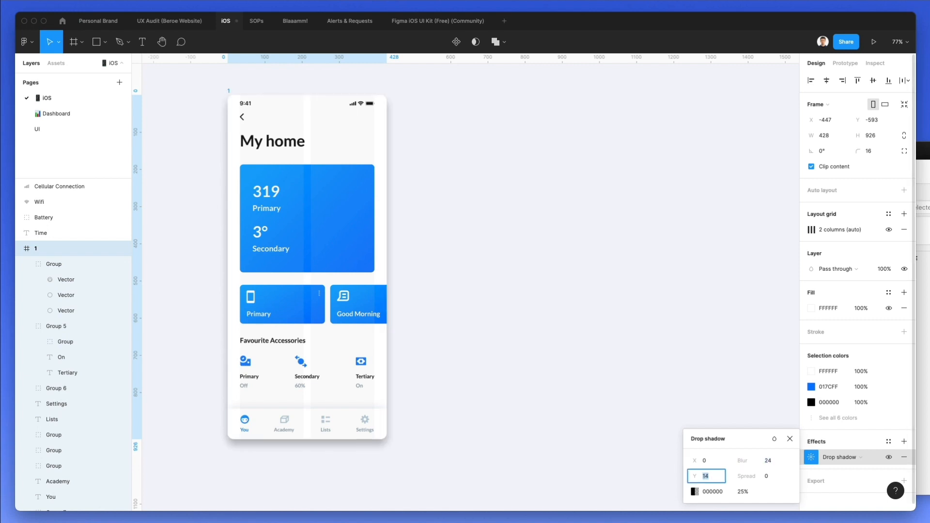
pyautogui.click(748, 493)
pyautogui.write('5')
pyautogui.press('Return')
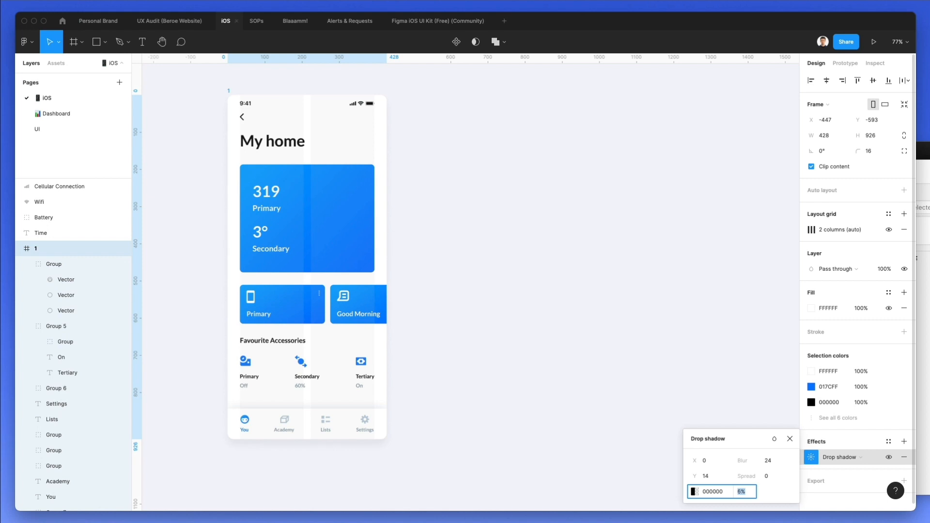
pyautogui.click(427, 185)
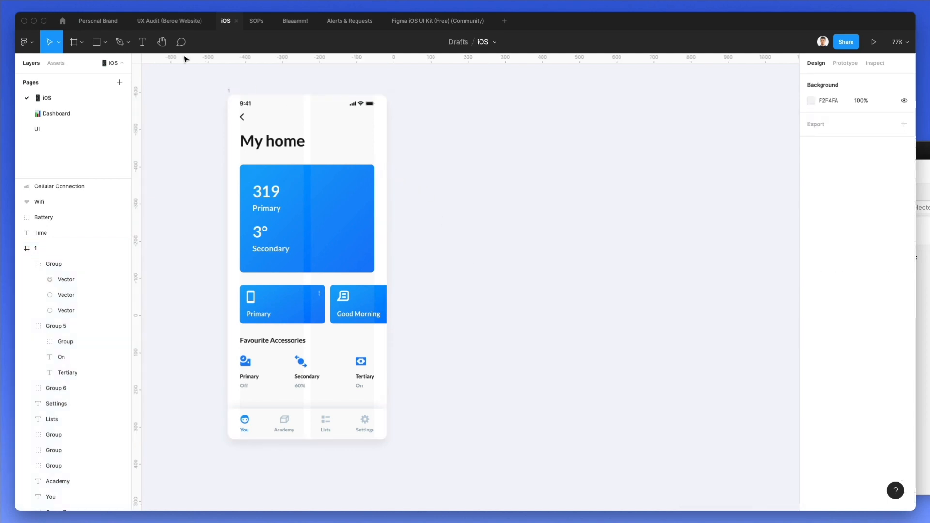
pyautogui.click(237, 96)
pyautogui.moveTo(273, 122); pyautogui.dragTo(484, 126)
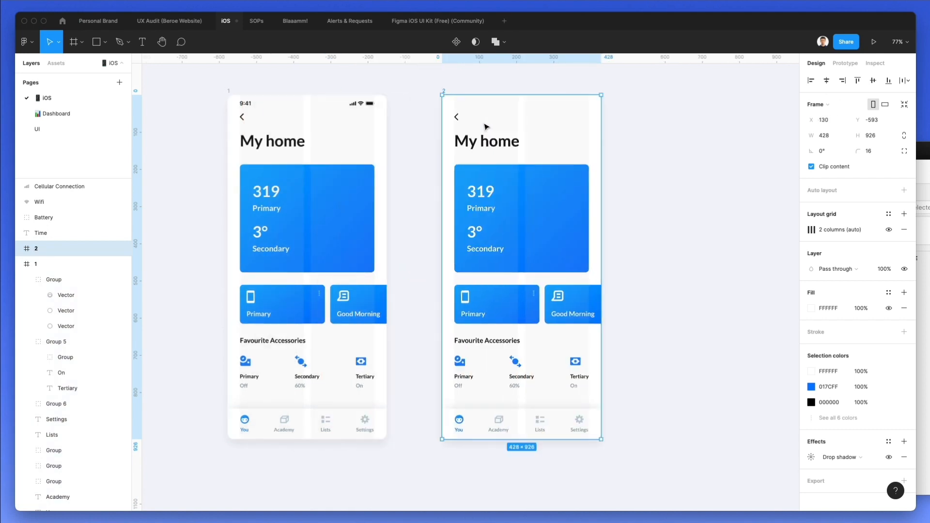
pyautogui.press('super+z')
# Step: Group the status bar's time and icons and centre the group horizontally on the screen frame
pyautogui.click(225, 108)
pyautogui.moveTo(225, 108); pyautogui.dragTo(356, 111)
pyautogui.press('super+g')
pyautogui.click(832, 81)
pyautogui.click(532, 127)
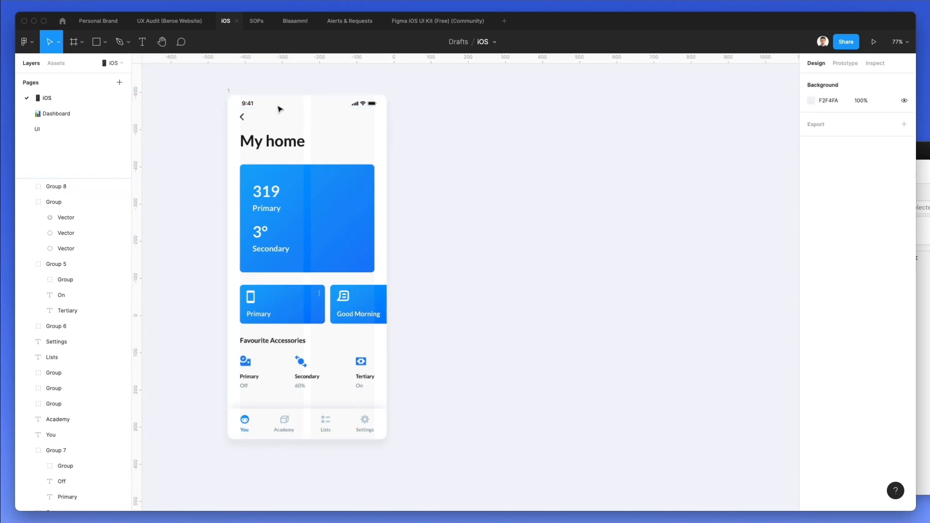
# Step: Duplicate the My home screen frame together with its status bar, placing the copy to its right
pyautogui.click(228, 90)
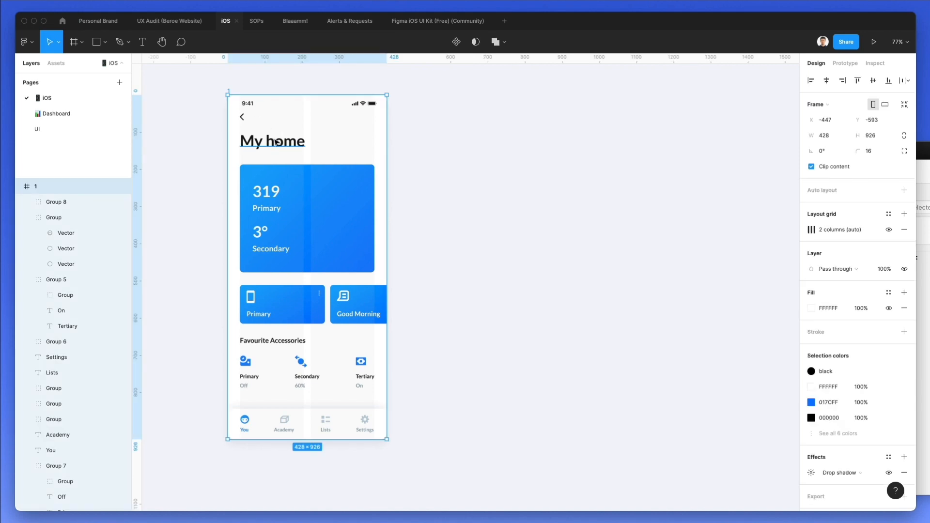
pyautogui.moveTo(277, 144); pyautogui.dragTo(489, 141)
pyautogui.click(669, 273)
# Step: Change the heading of the duplicated screen to "Settings"
pyautogui.click(438, 143)
pyautogui.doubleClick(439, 142)
pyautogui.write('Setting')
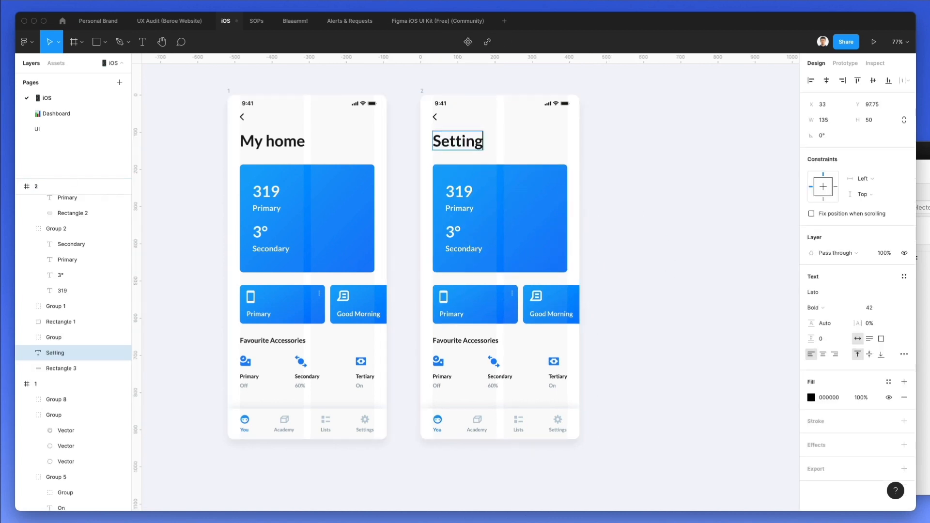
pyautogui.click(618, 162)
# Step: Delete the blue cards from the Settings screen and move the "Favourite Accessories" label up beneath the heading
pyautogui.moveTo(416, 163); pyautogui.dragTo(624, 323)
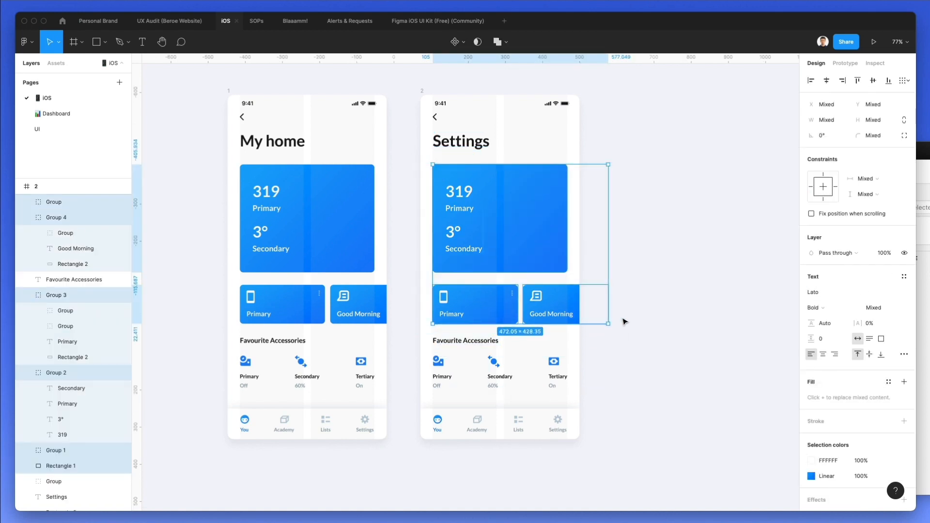
pyautogui.press('Delete')
pyautogui.moveTo(458, 343); pyautogui.dragTo(464, 180)
pyautogui.click(454, 347)
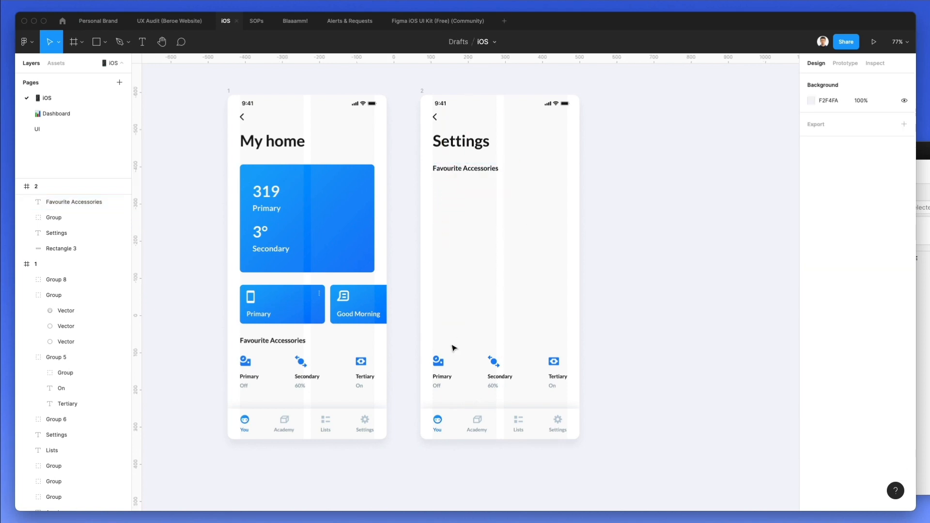
# Step: Remove the accessory items from the Settings screen except the first "Off" label, and centre that label horizontally
pyautogui.moveTo(429, 348); pyautogui.dragTo(417, 397)
pyautogui.press('Delete')
pyautogui.press('Delete')
pyautogui.press('shift+super+g')
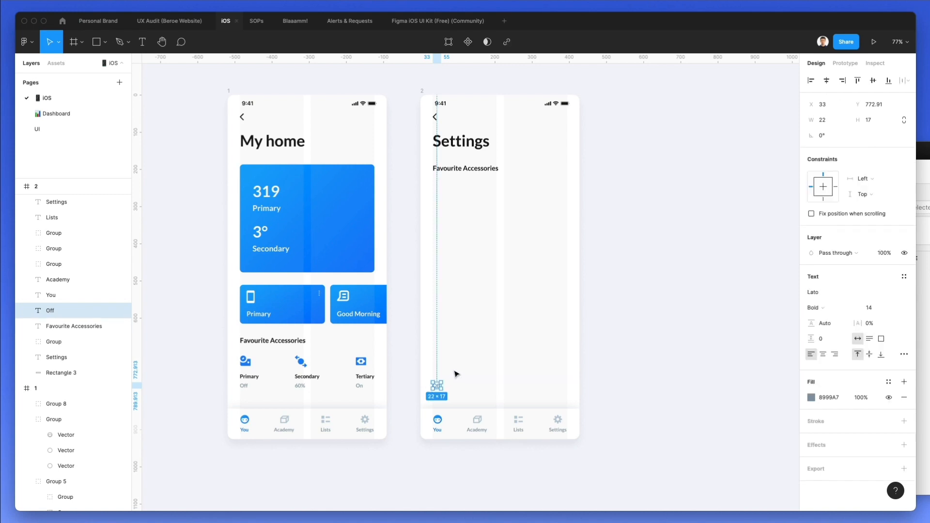
pyautogui.click(826, 80)
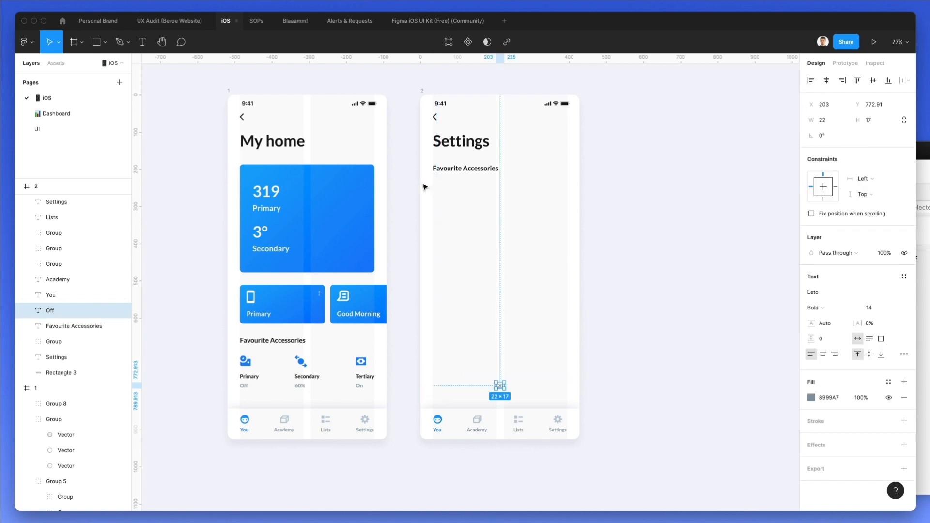
# Step: Change the "Favourite Accessories" label on the Settings screen to "General Settings"
pyautogui.click(462, 170)
pyautogui.doubleClick(461, 169)
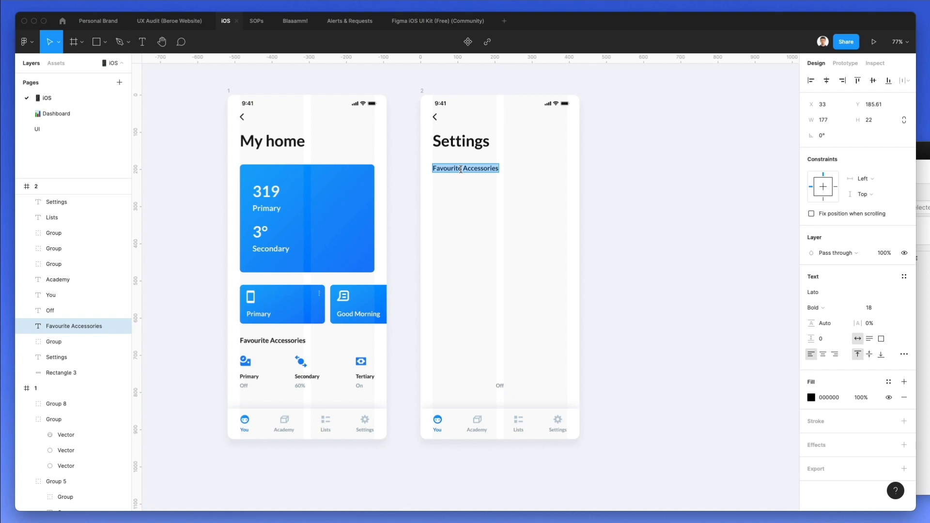
pyautogui.write('General Settings')
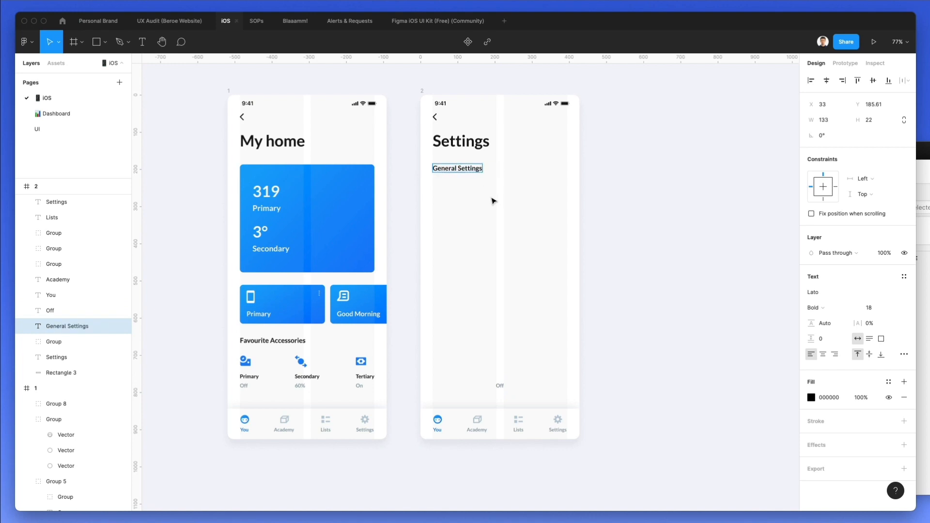
pyautogui.press('Escape')
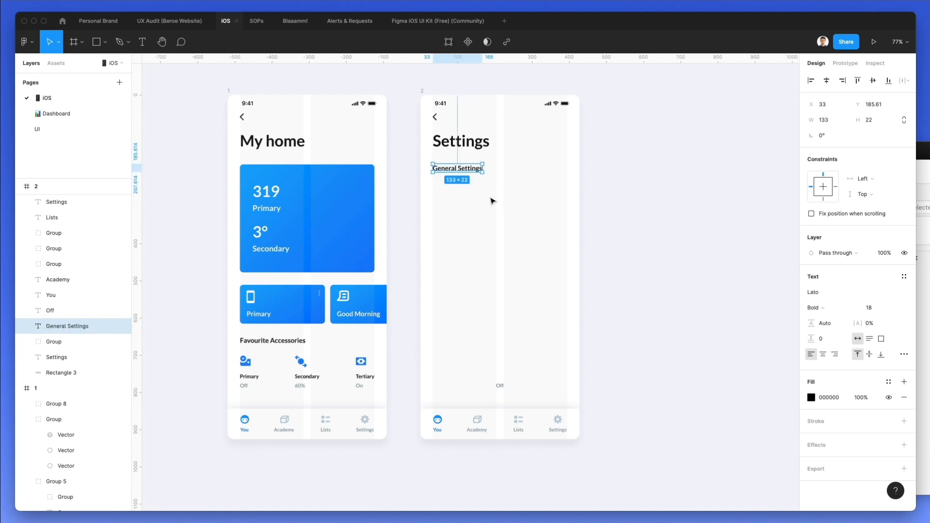
# Step: Set the font size of the "General Settings" label to 16
pyautogui.click(872, 308)
pyautogui.write('15')
pyautogui.press('Return')
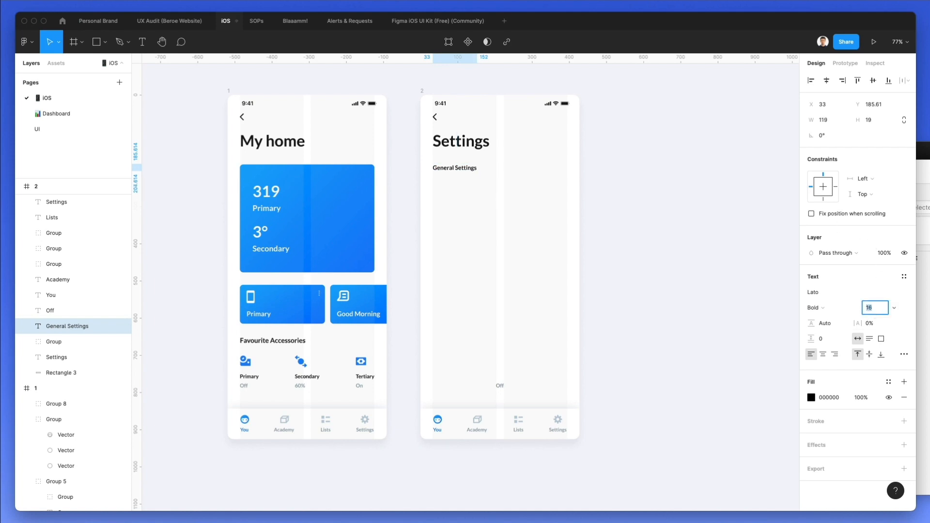
pyautogui.press('Up')
pyautogui.click(481, 209)
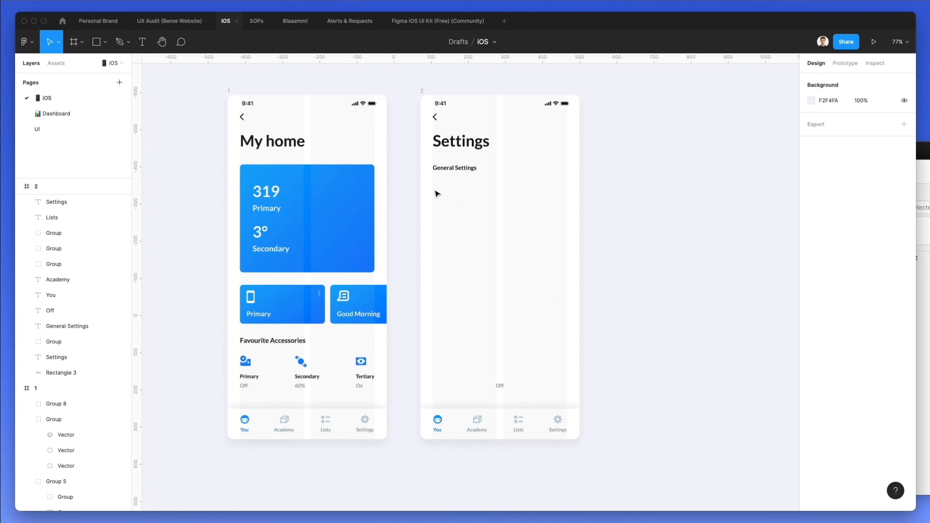
# Step: Draw a 428 px divider line across the Settings screen below "General Settings" and colour its stroke D2D2D2
pyautogui.press('l')
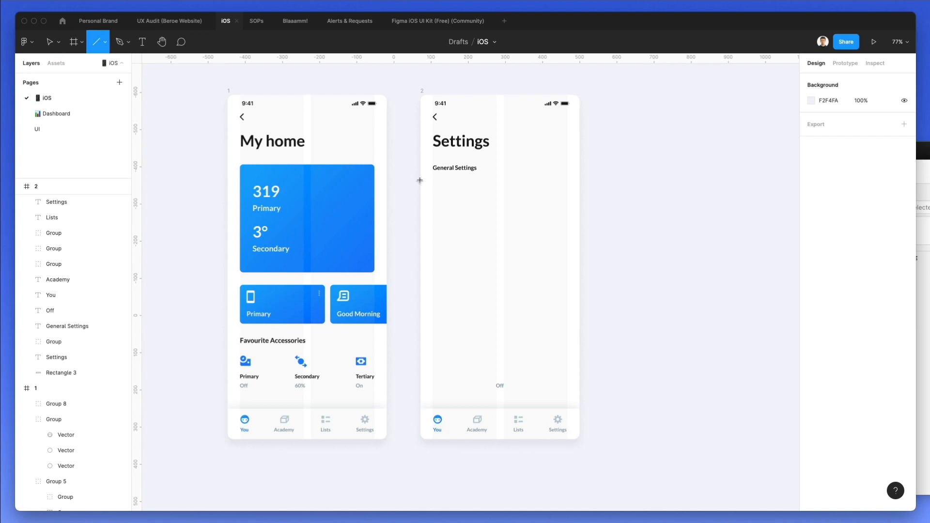
pyautogui.moveTo(421, 180); pyautogui.dragTo(579, 181)
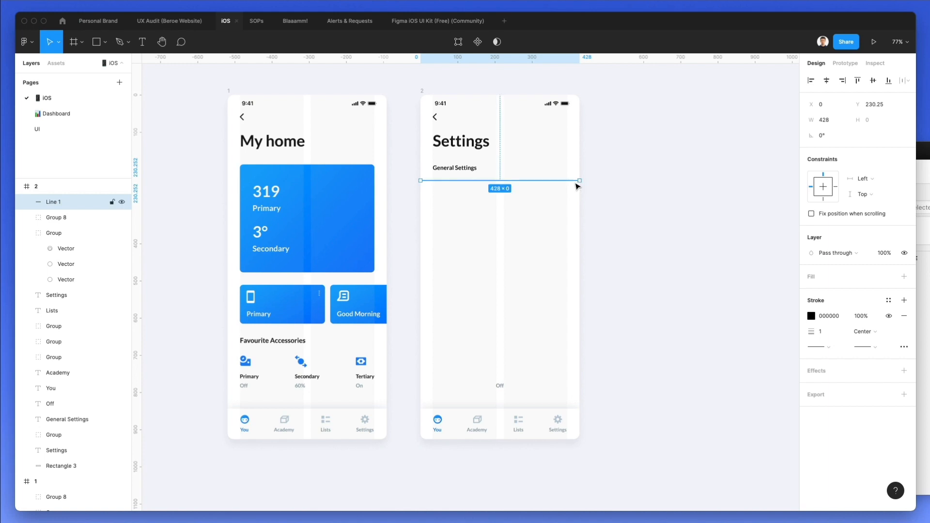
pyautogui.click(810, 317)
pyautogui.write('C7C7C7')
pyautogui.press('Return')
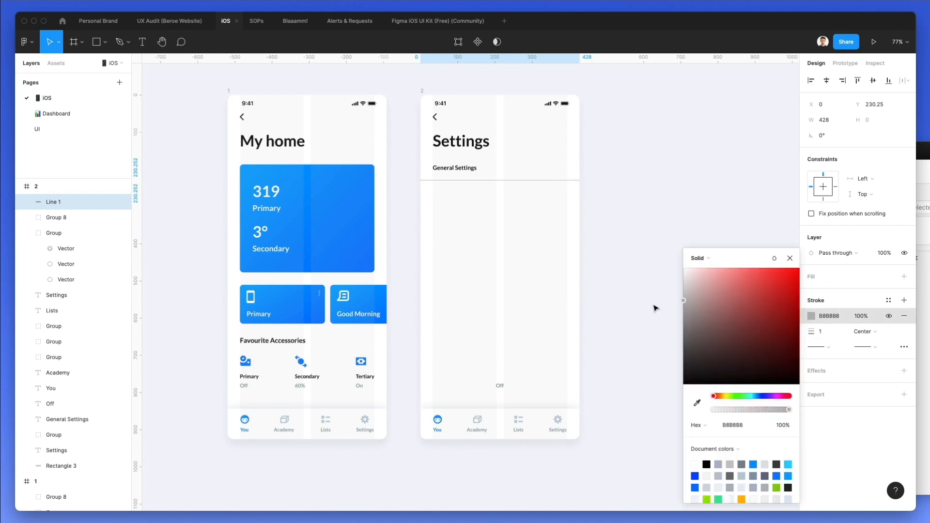
pyautogui.moveTo(655, 302); pyautogui.dragTo(653, 296)
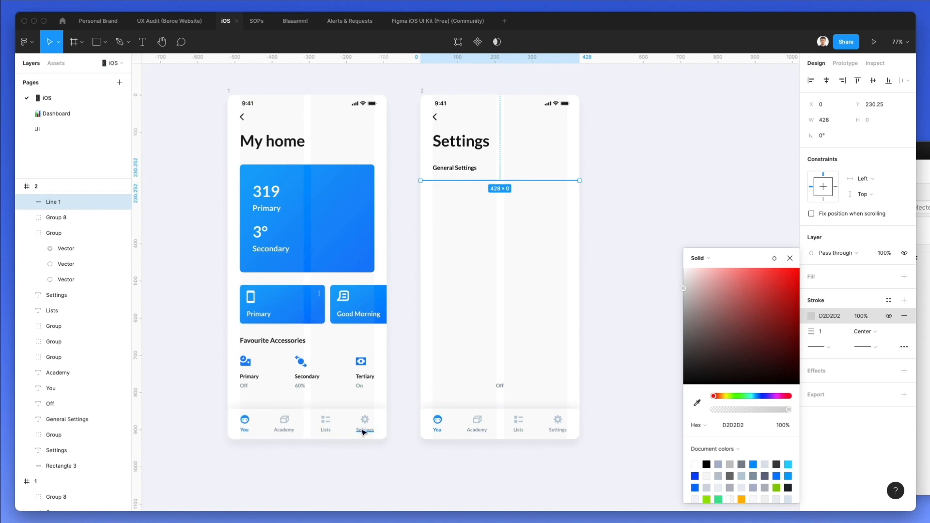
# Step: Nudge the divider line down 4 px to balance the spacing below the "General Settings" label
pyautogui.scroll(5, 429, 371)
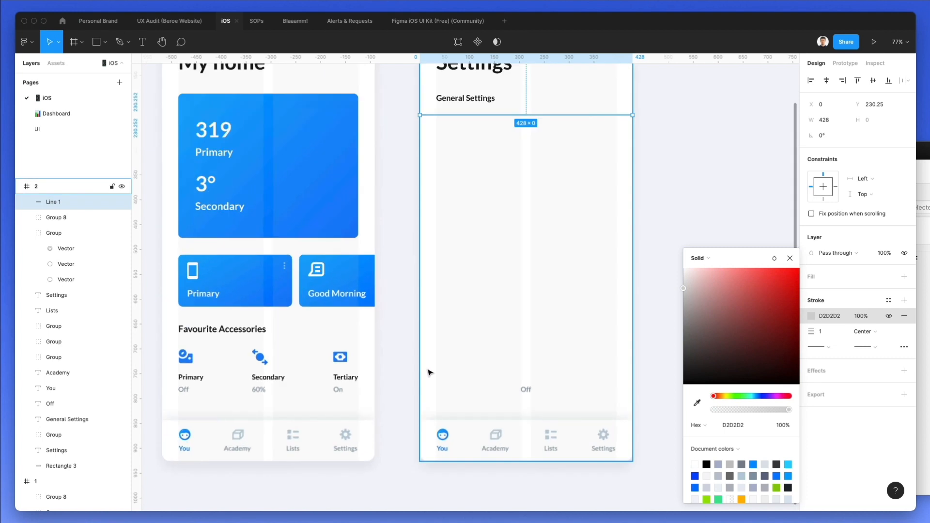
pyautogui.scroll(3, 471, 307)
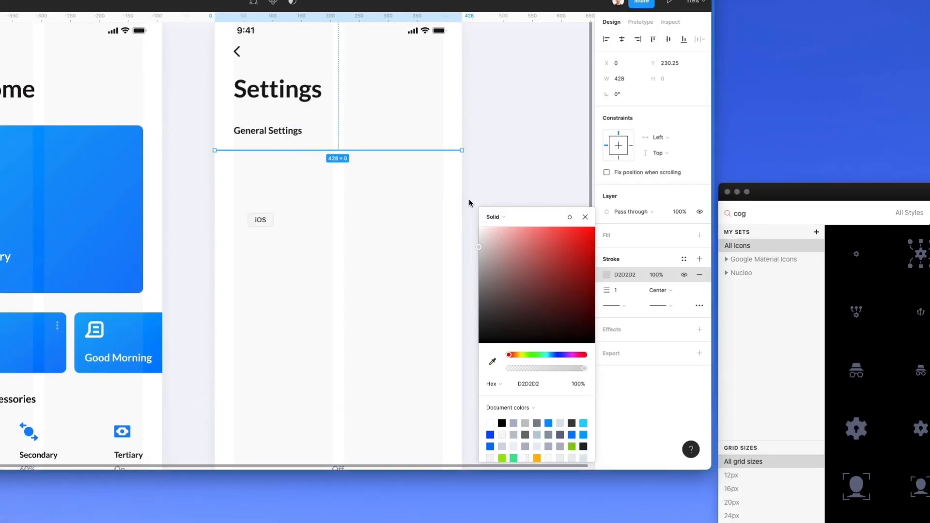
pyautogui.press('Down')
pyautogui.press('Down')
pyautogui.press('Down')
pyautogui.press('Down')
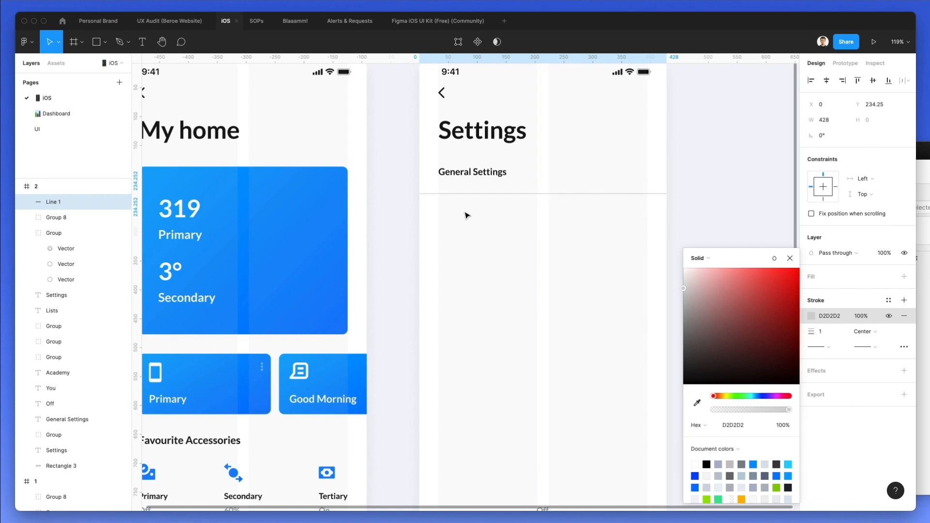
# Step: Duplicate the "General Settings" label and its divider line downward three times as evenly spaced list rows
pyautogui.scroll(-3, 465, 214)
pyautogui.click(468, 196)
pyautogui.moveTo(450, 225); pyautogui.dragTo(479, 219)
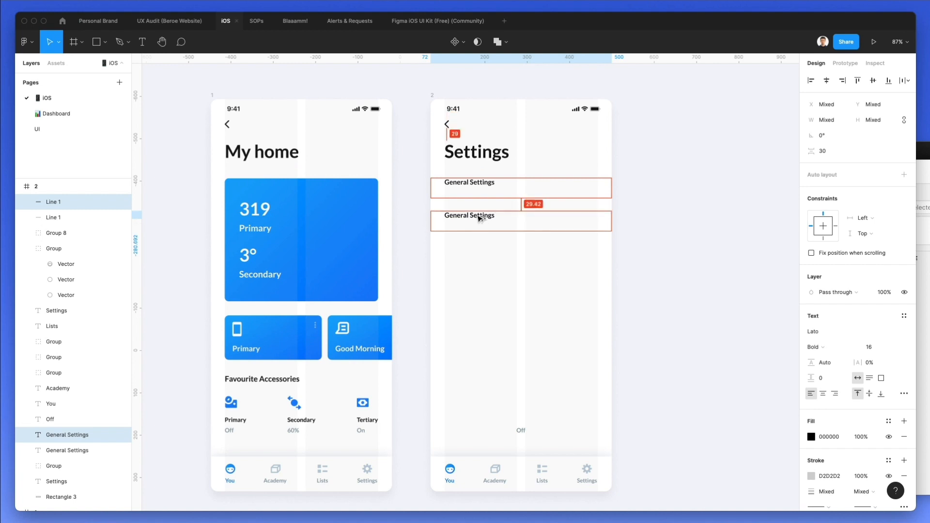
pyautogui.press('super+d')
pyautogui.press('super+d')
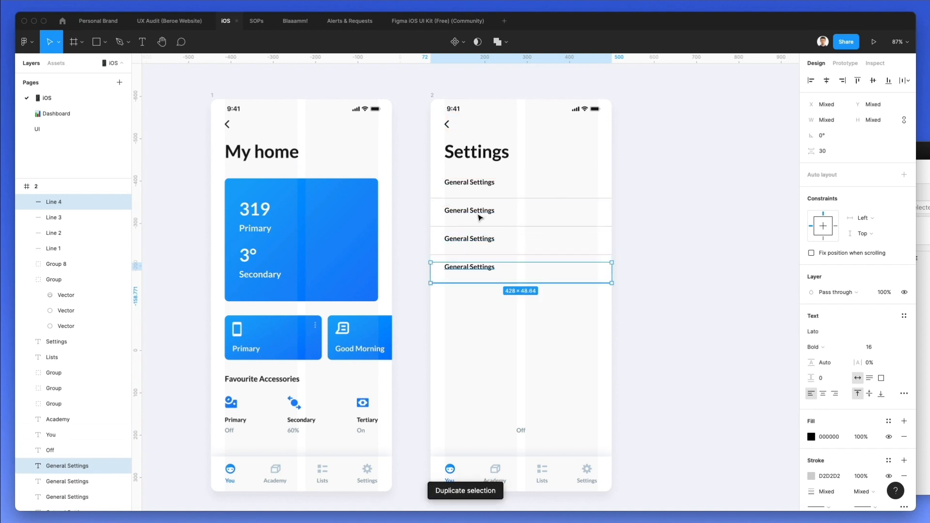
# Step: Duplicate the "General Settings" label and divider row four more times down the Settings screen
pyautogui.press('super+d')
pyautogui.press('super+d')
pyautogui.press('super+d')
pyautogui.press('super+d')
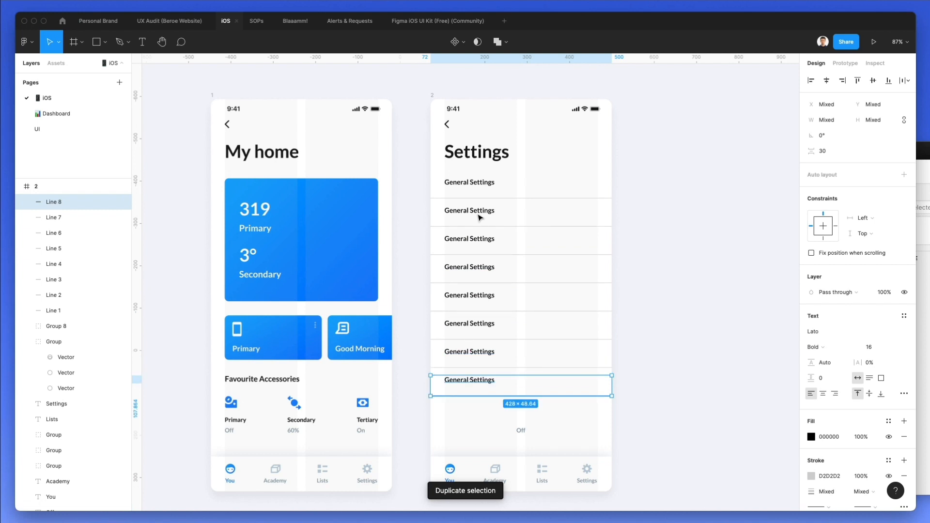
# Step: Undo all the row duplications back to the single original "General Settings" label and divider
pyautogui.press('super+z')
pyautogui.press('super+z')
pyautogui.press('super+z')
pyautogui.press('super+z')
pyautogui.press('super+z')
pyautogui.press('super+z')
pyautogui.press('super+z')
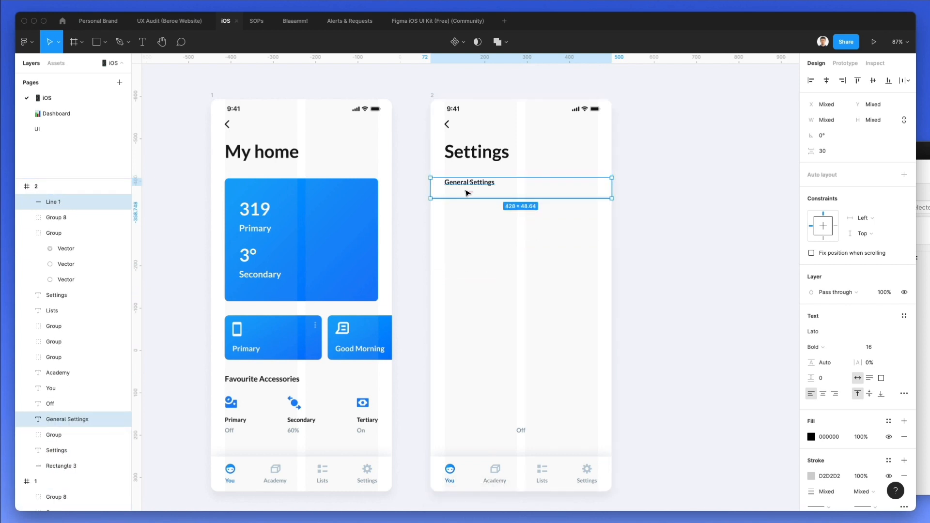
# Step: Group the "General Settings" label with its divider and duplicate the group downward to make eight evenly spaced rows
pyautogui.press('super+g')
pyautogui.moveTo(482, 187); pyautogui.dragTo(484, 217)
pyautogui.press('super+d')
pyautogui.press('super+d')
pyautogui.press('super+d')
pyautogui.press('super+d')
pyautogui.press('super+d')
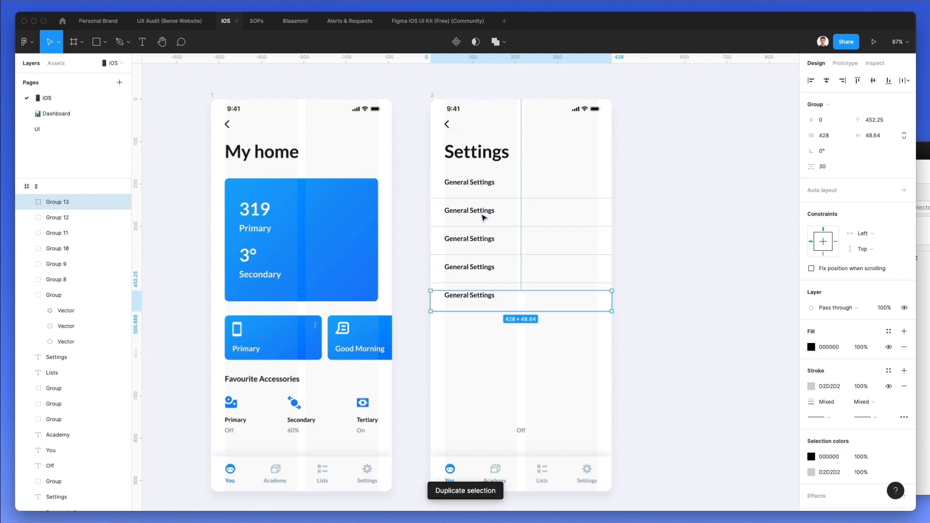
pyautogui.press('super+d')
# Step: Select all eight setting row groups and increase the vertical spacing between them to 25 px
pyautogui.moveTo(469, 408); pyautogui.dragTo(523, 204)
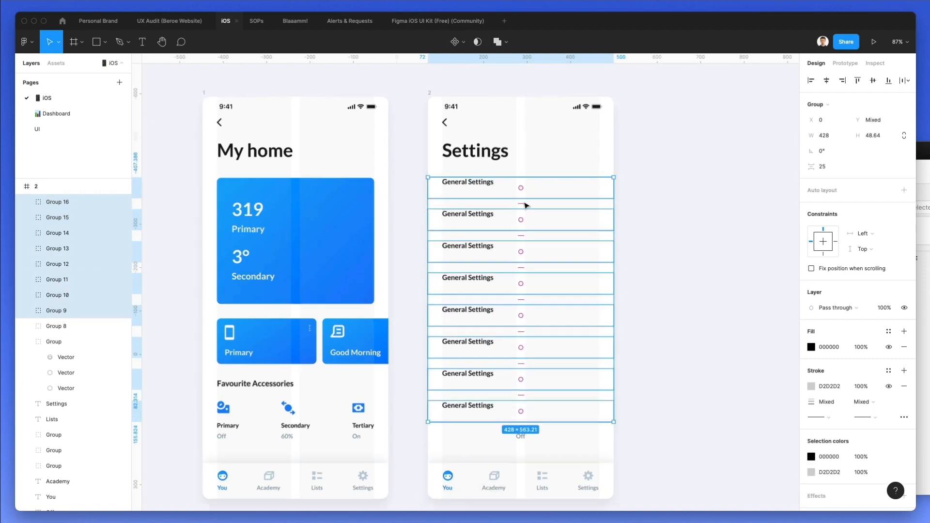
pyautogui.scroll(5, 523, 204)
pyautogui.click(706, 201)
pyautogui.scroll(-4, 706, 202)
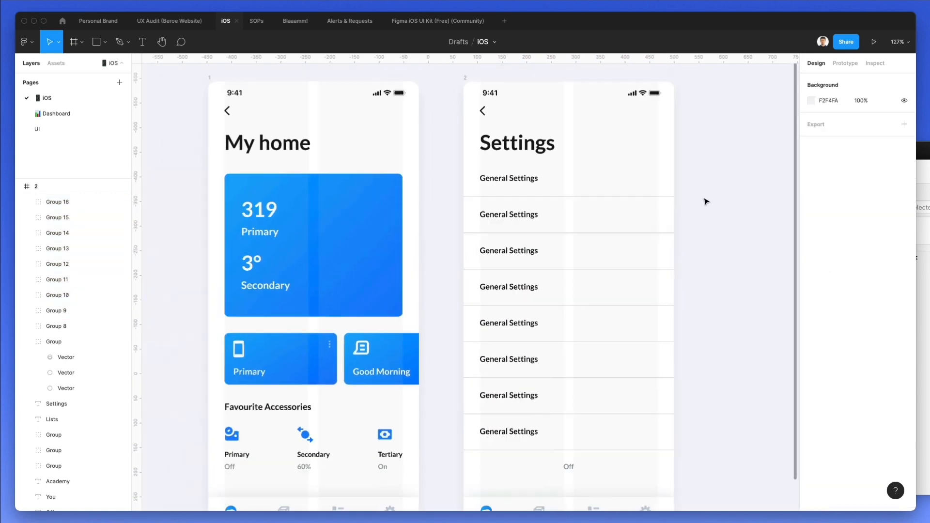
pyautogui.hscroll(1, 605, 233)
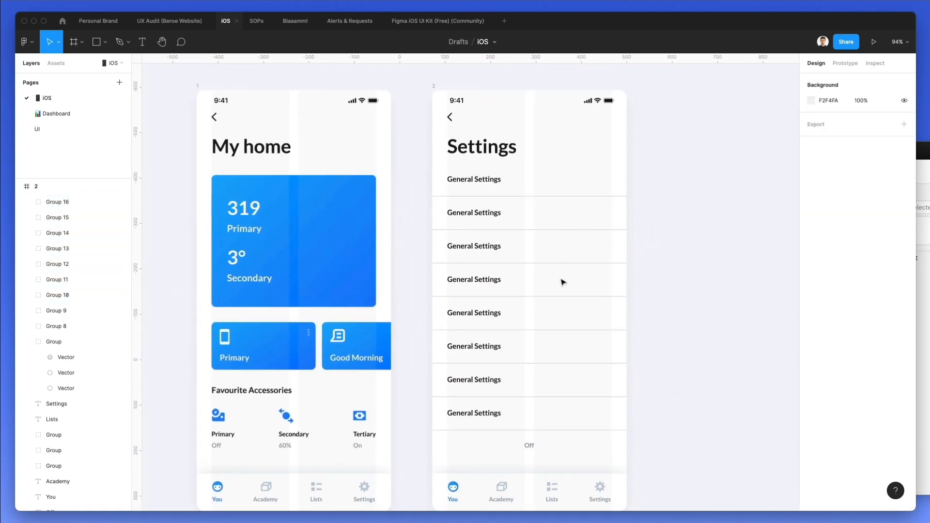
# Step: Change the "Off" text below the rows to "App Version 1.1.10 Updated" and centre it horizontally on the Settings screen
pyautogui.click(529, 447)
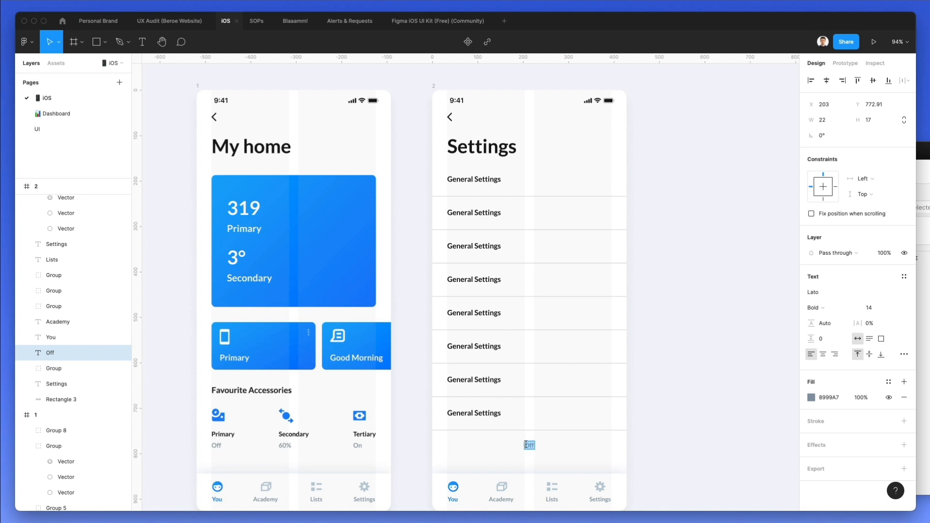
pyautogui.write('App Version 1.1')
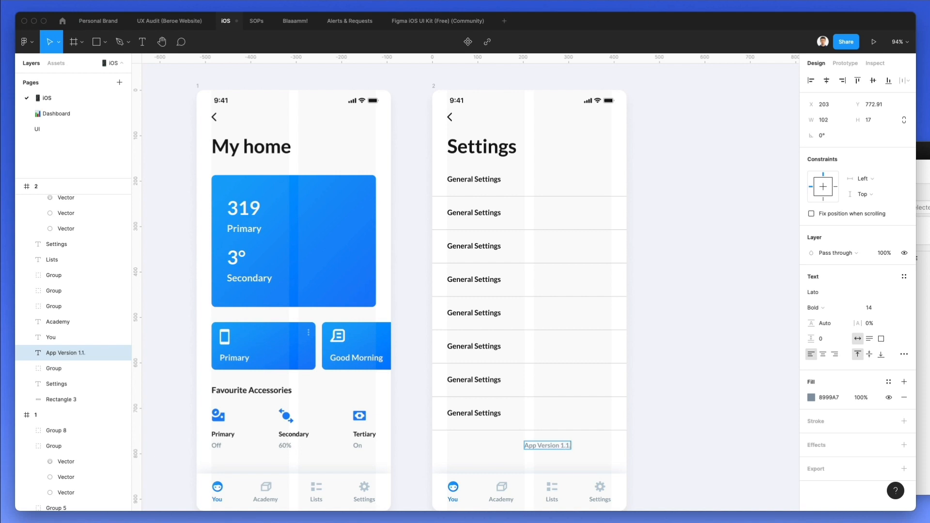
pyautogui.write('.10 Updated')
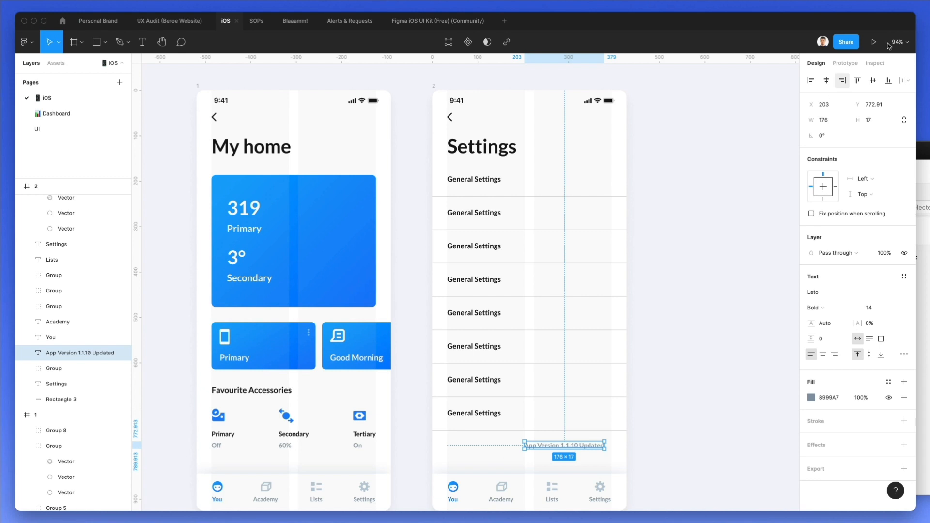
pyautogui.click(827, 81)
pyautogui.hscroll(1, 725, 200)
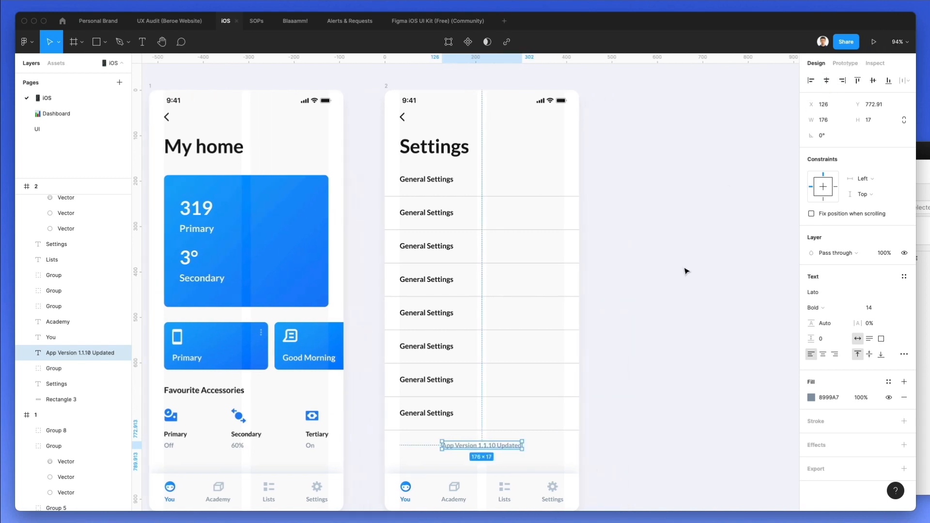
# Step: Change the second row's label to "Currency" and the third row's label to "Text Size"
pyautogui.click(416, 218)
pyautogui.doubleClick(416, 218)
pyautogui.write('Cur')
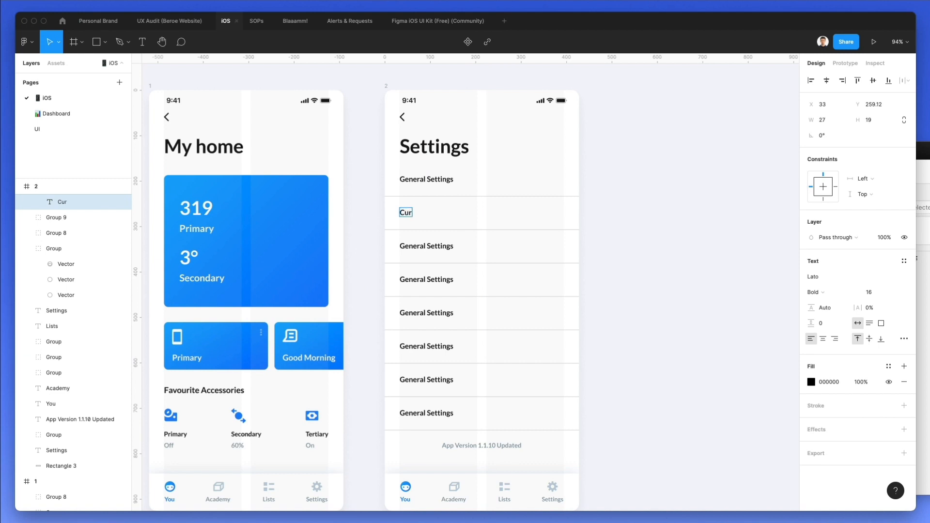
pyautogui.write('rency')
pyautogui.doubleClick(427, 246)
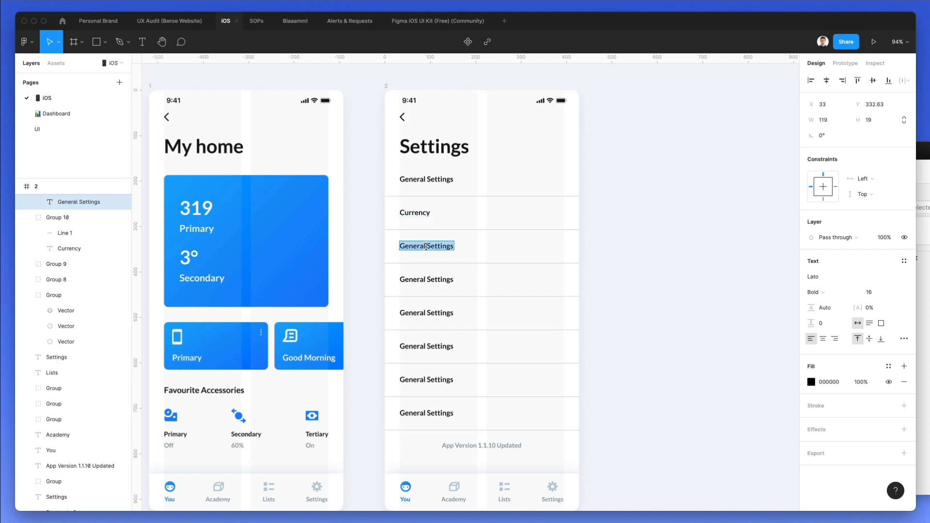
pyautogui.write('Text Size')
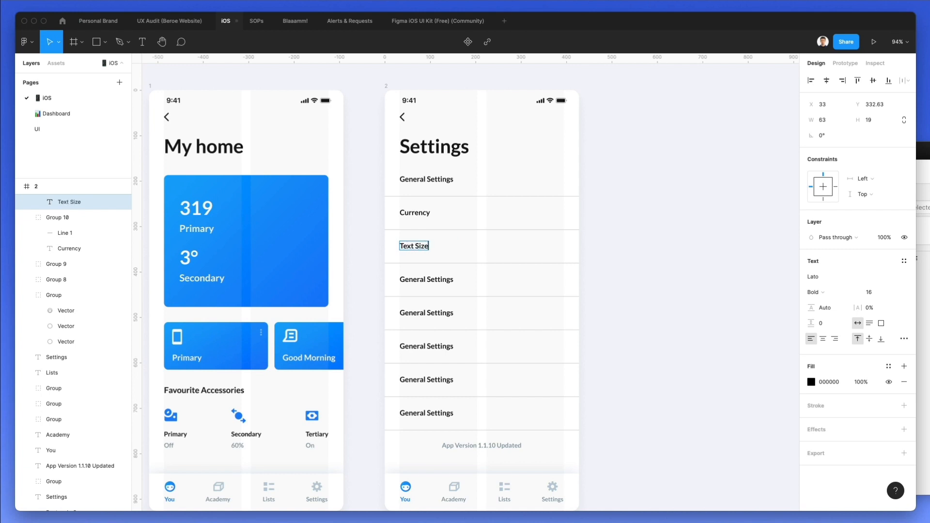
# Step: Change the fourth row's label to "Tutorials" and the fifth row's label to "Notifications"
pyautogui.doubleClick(438, 277)
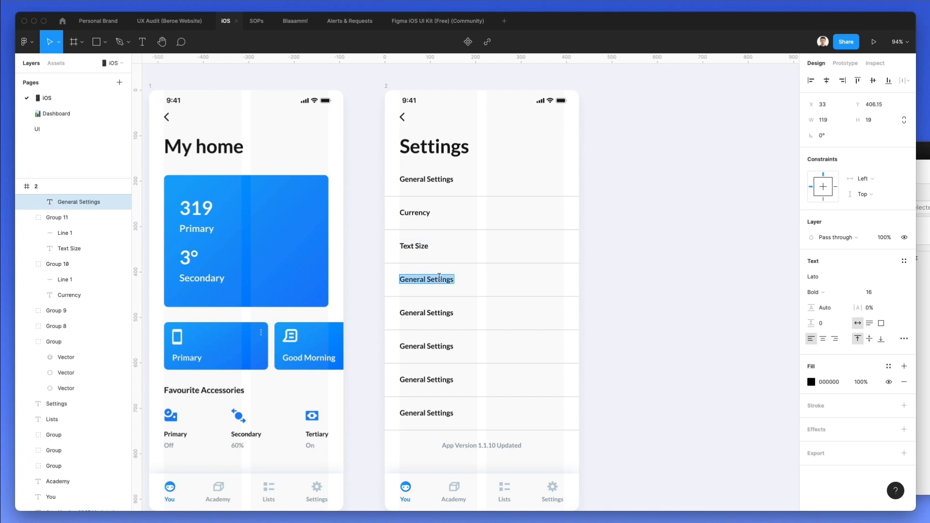
pyautogui.write('Tutorials')
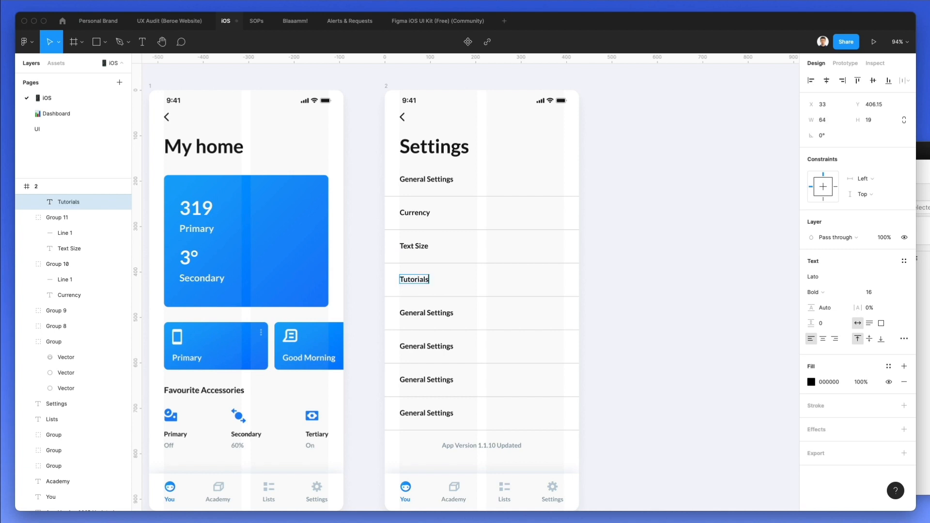
pyautogui.doubleClick(441, 312)
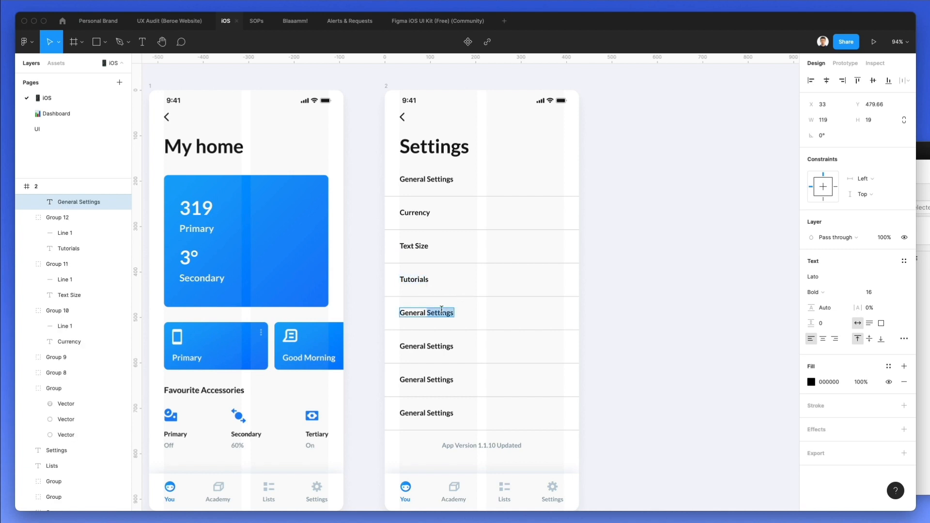
pyautogui.write('Notifications')
# Step: Change the sixth row's label to "Security & Privacy" and the seventh row's label to "User Info"
pyautogui.doubleClick(422, 347)
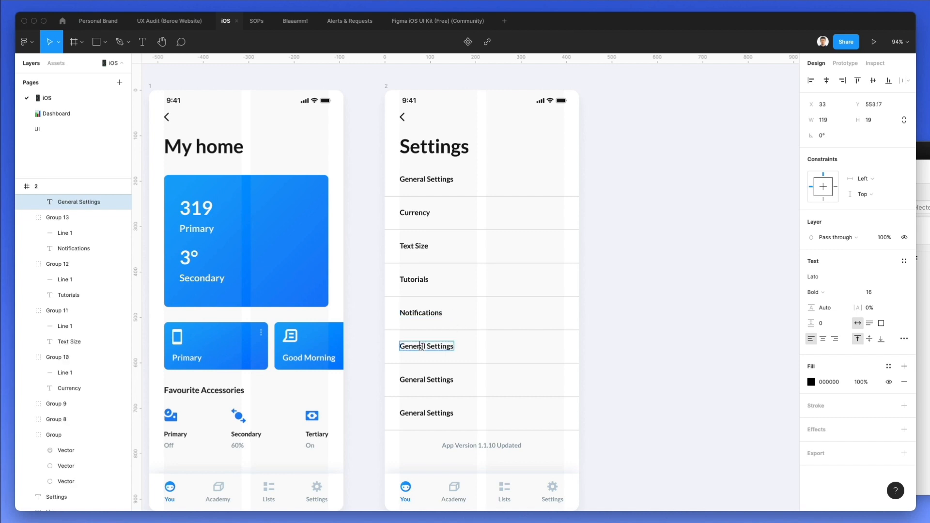
pyautogui.write('Security & Privacy')
pyautogui.click(434, 378)
pyautogui.press('Return')
pyautogui.write('User Info')
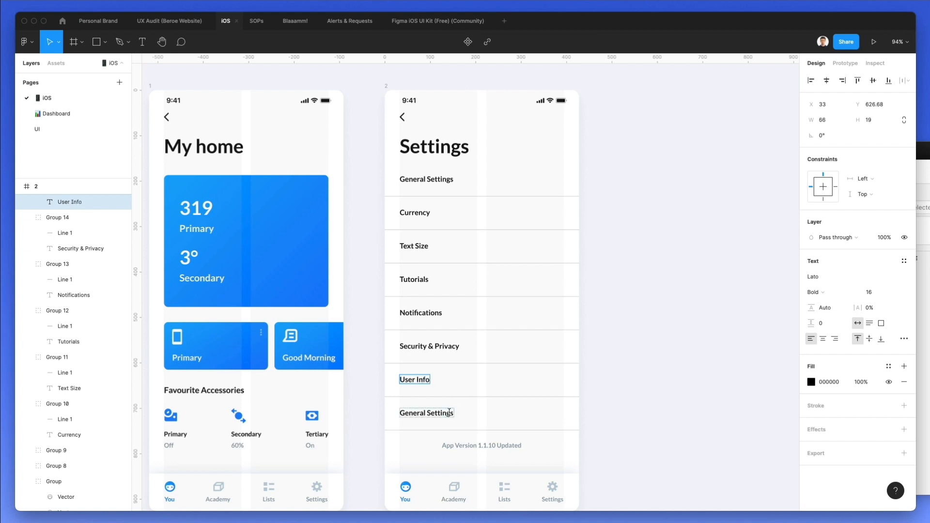
# Step: Enter "General Settings" as the label of the eighth and last setting row
pyautogui.doubleClick(444, 410)
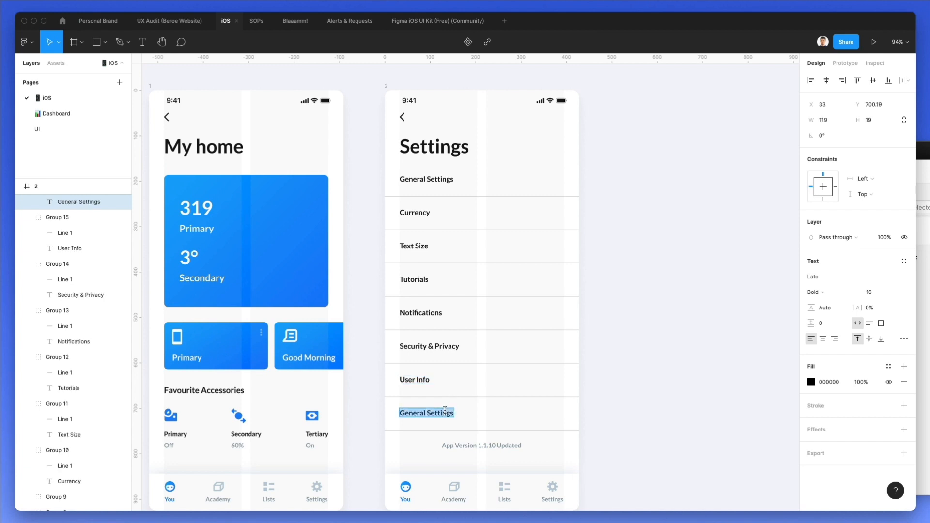
pyautogui.write('General Settings')
pyautogui.click(618, 353)
pyautogui.scroll(-3, 557, 357)
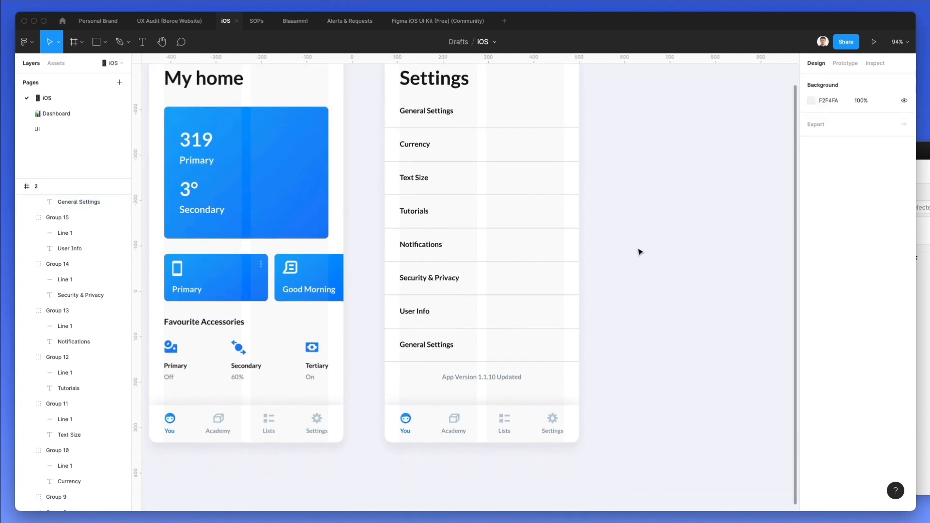
# Step: Move the "App Version 1.1.10 Updated" text down 11 px, keeping it horizontally centred above the tab bar
pyautogui.scroll(1, 558, 269)
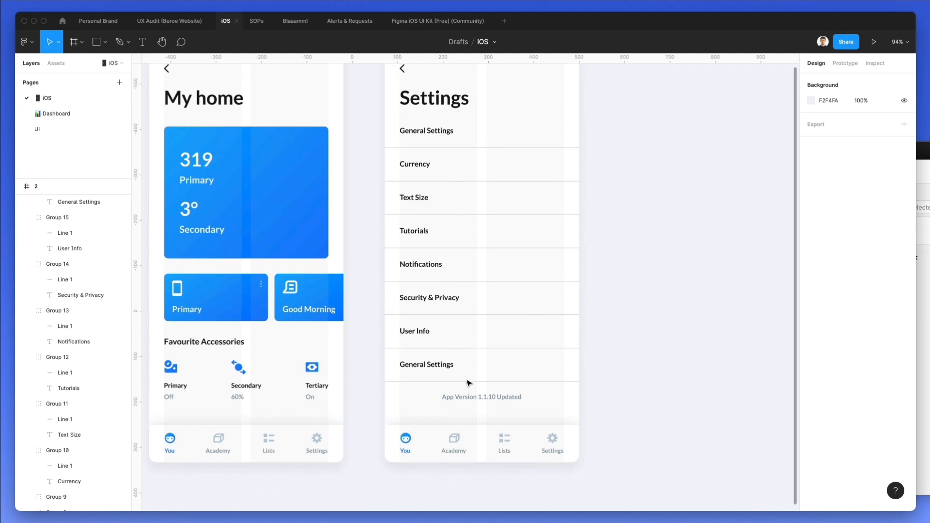
pyautogui.scroll(1, 480, 349)
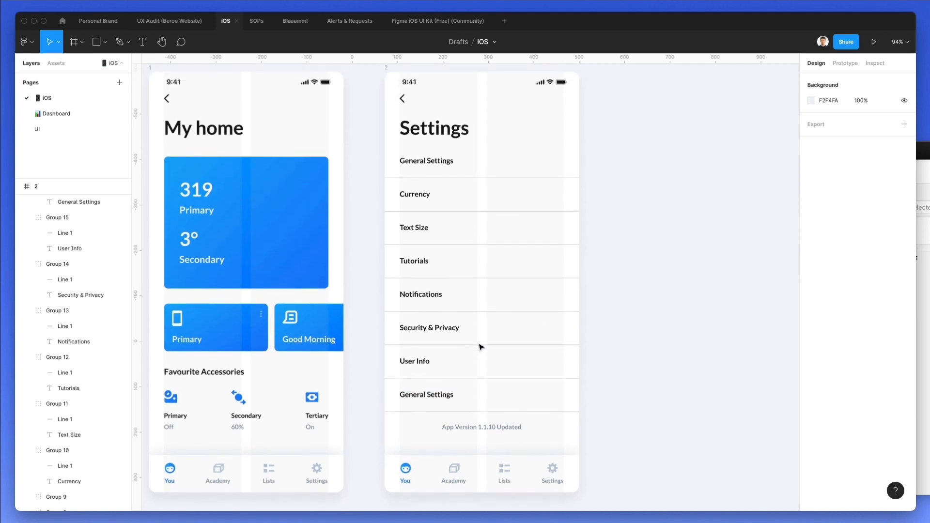
pyautogui.scroll(-3, 440, 209)
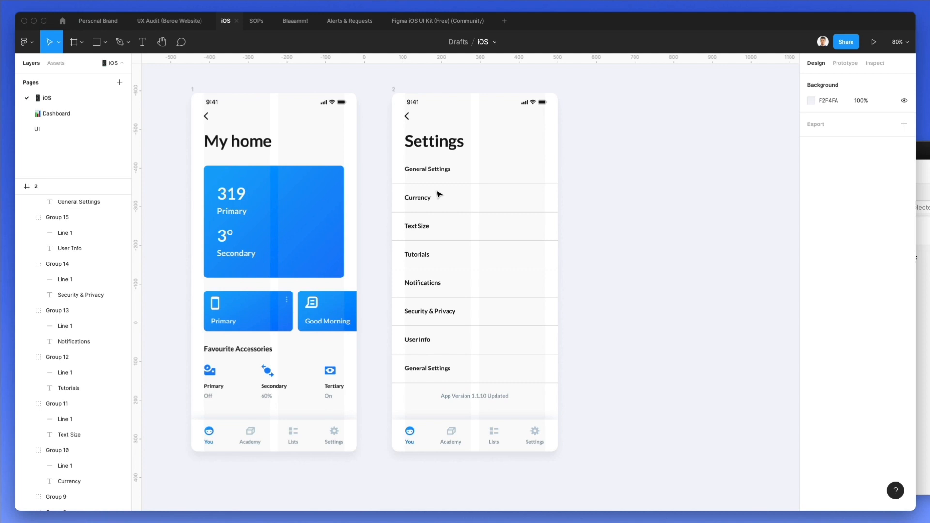
pyautogui.moveTo(502, 400); pyautogui.dragTo(501, 405)
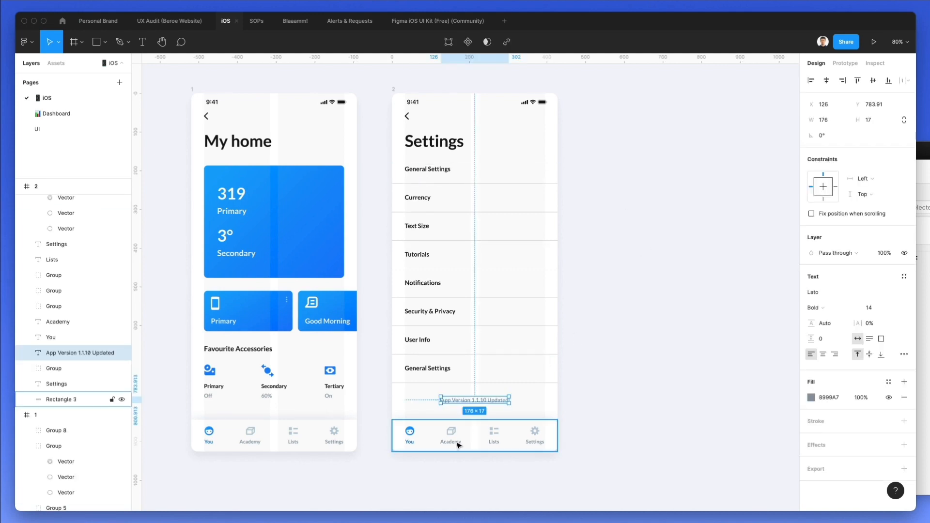
# Step: Copy the blue linear gradient style from the large My home card onto the Settings screen's tab bar background
pyautogui.click(474, 427)
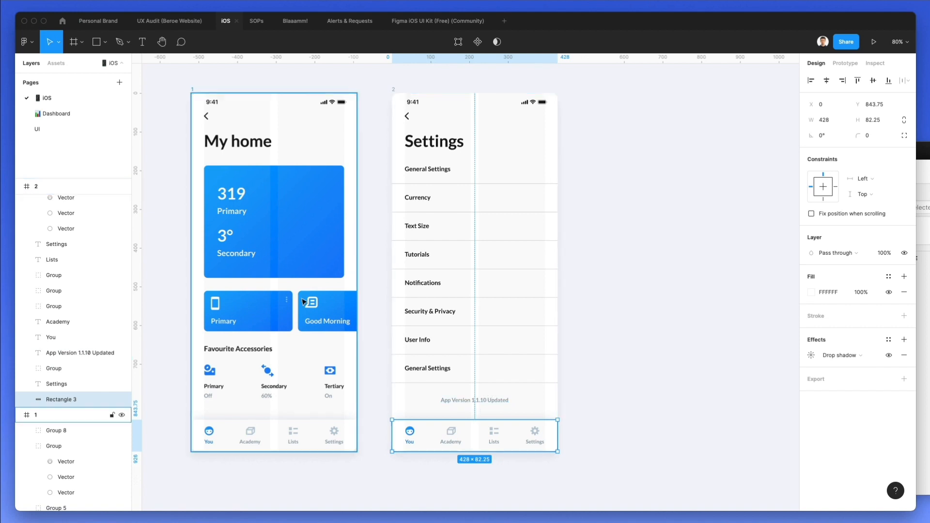
pyautogui.click(302, 262)
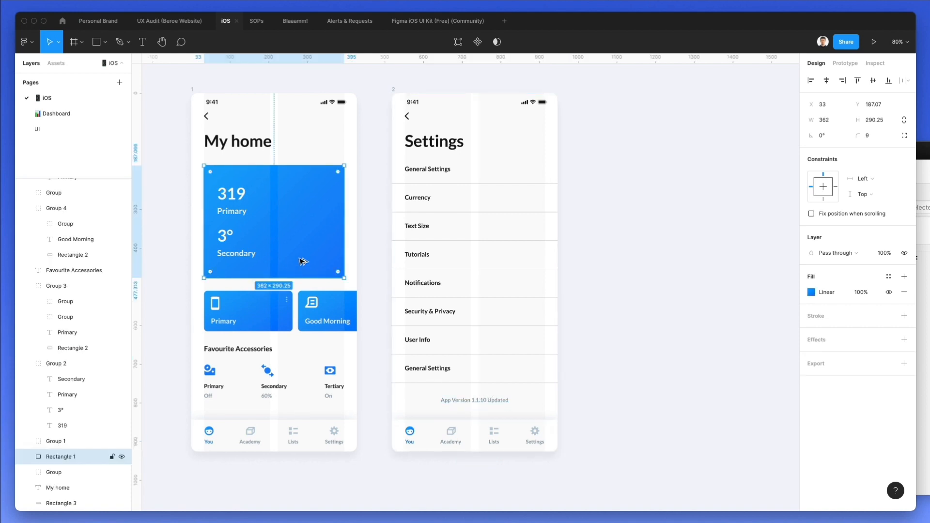
pyautogui.click(477, 431)
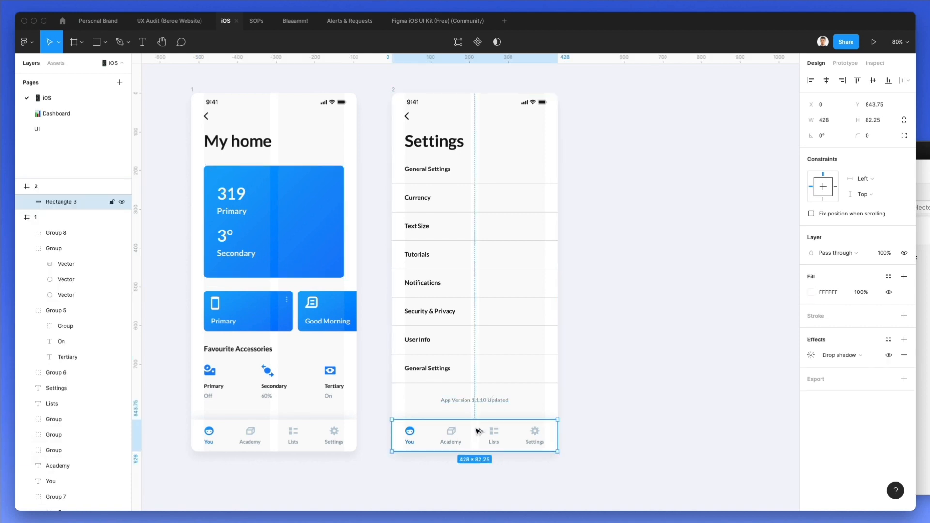
# Step: Recolour the icons and text labels in the Settings screen's tab bar white
pyautogui.moveTo(377, 427); pyautogui.dragTo(405, 446)
pyautogui.press('i')
pyautogui.click(552, 397)
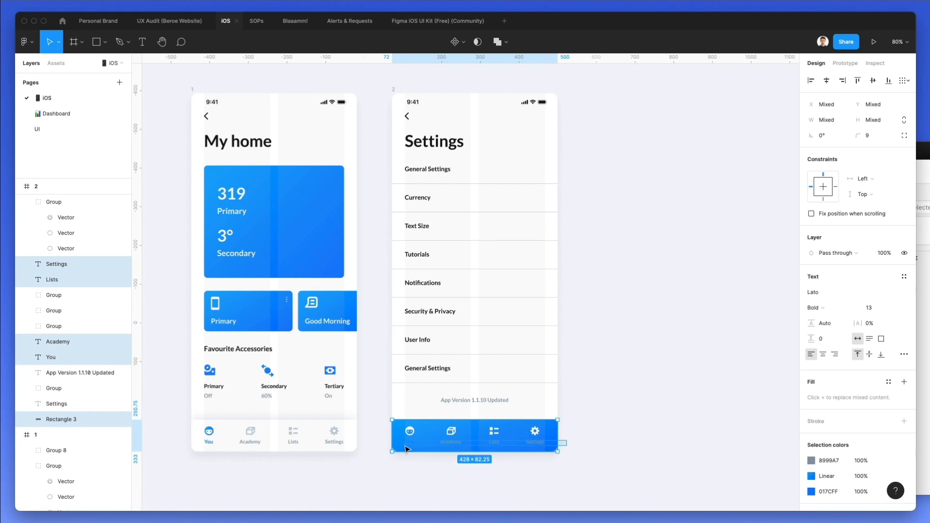
pyautogui.keyDown('shift'); pyautogui.click(403, 431); pyautogui.keyUp('shift')
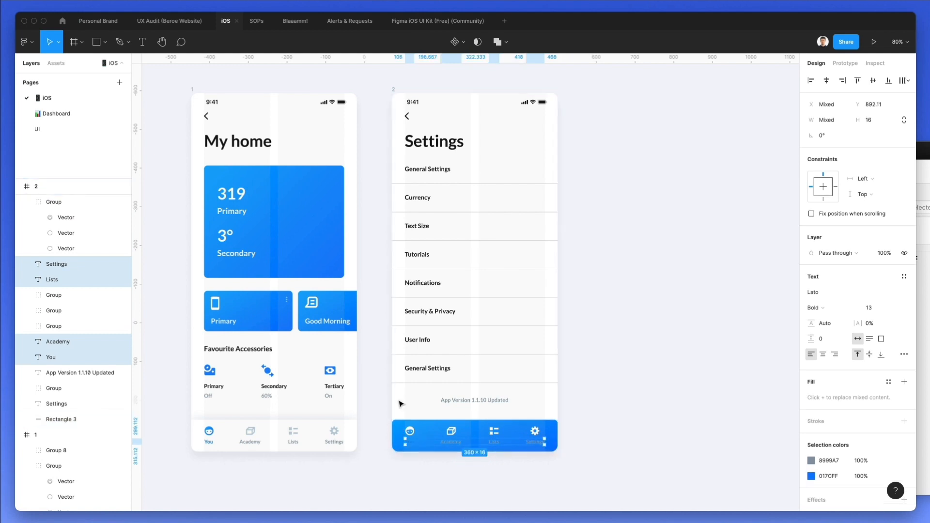
# Step: Edit the blue tab bar shape and set the corner radius of its two top points to 0
pyautogui.doubleClick(399, 430)
pyautogui.moveTo(358, 394); pyautogui.dragTo(680, 437)
pyautogui.moveTo(811, 151); pyautogui.dragTo(480, 173)
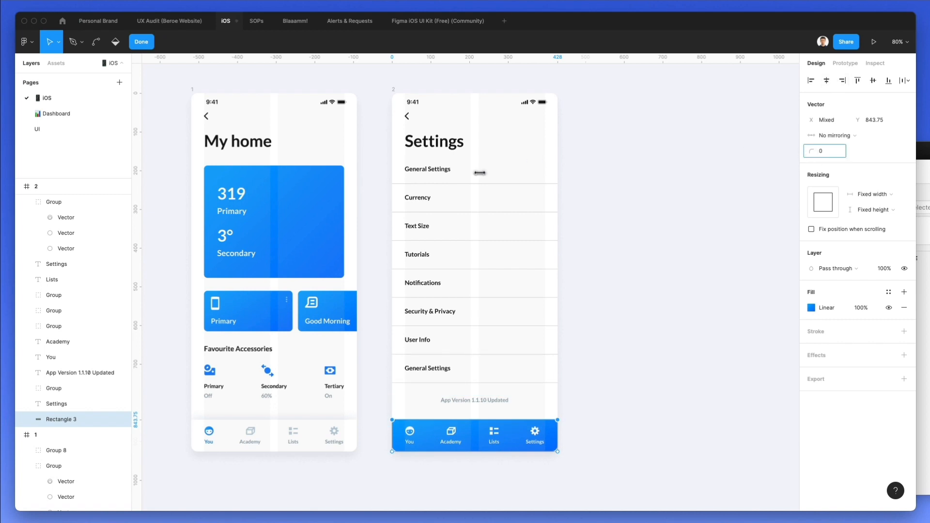
pyautogui.click(738, 331)
pyautogui.click(620, 356)
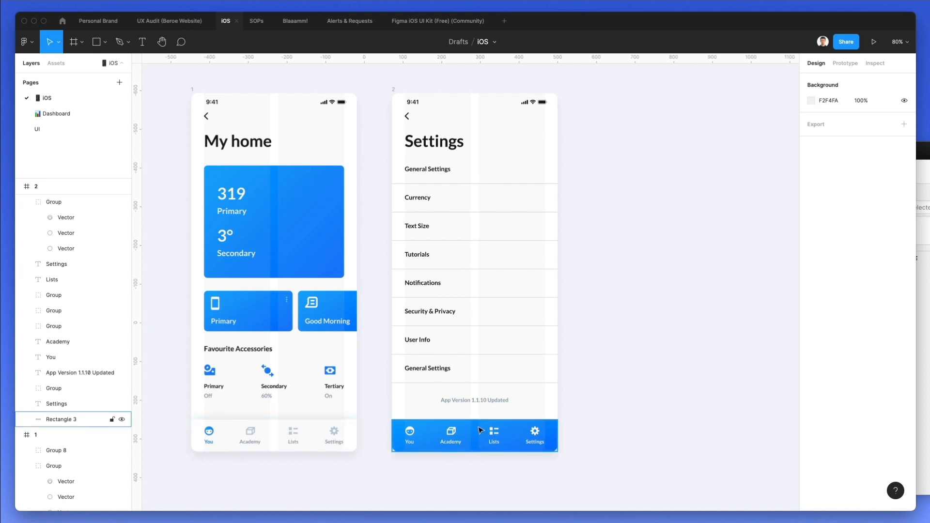
# Step: Move the Settings frame slightly to the right to widen the gap from the My home frame
pyautogui.scroll(-2, 478, 428)
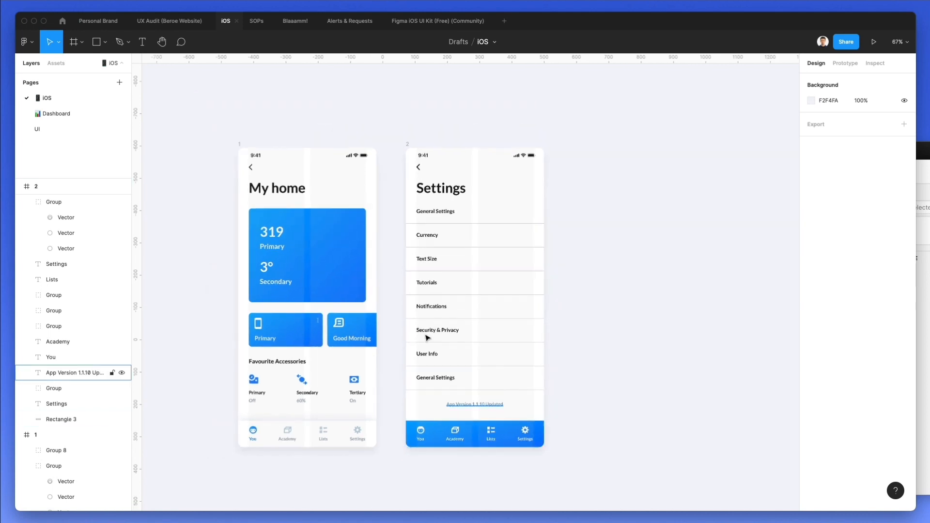
pyautogui.click(415, 154)
pyautogui.moveTo(443, 172); pyautogui.dragTo(445, 172)
pyautogui.click(470, 123)
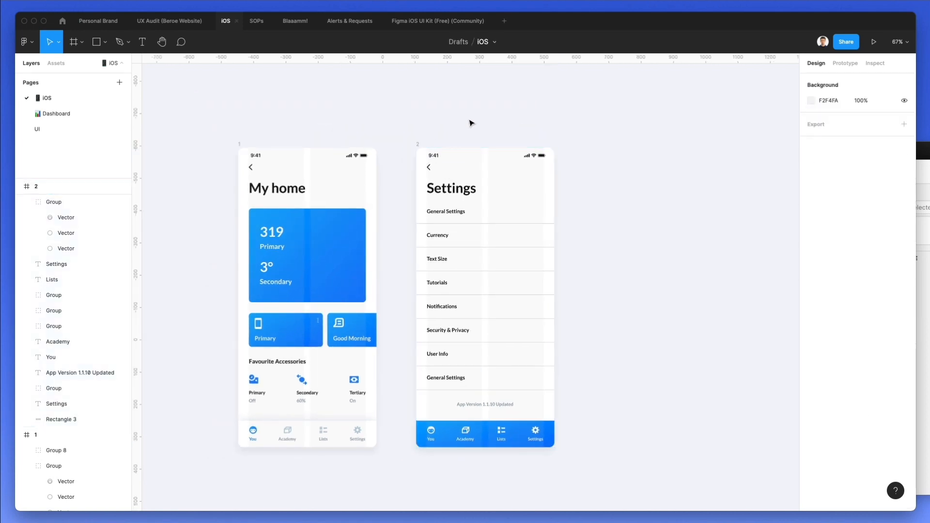
pyautogui.scroll(-2, 477, 124)
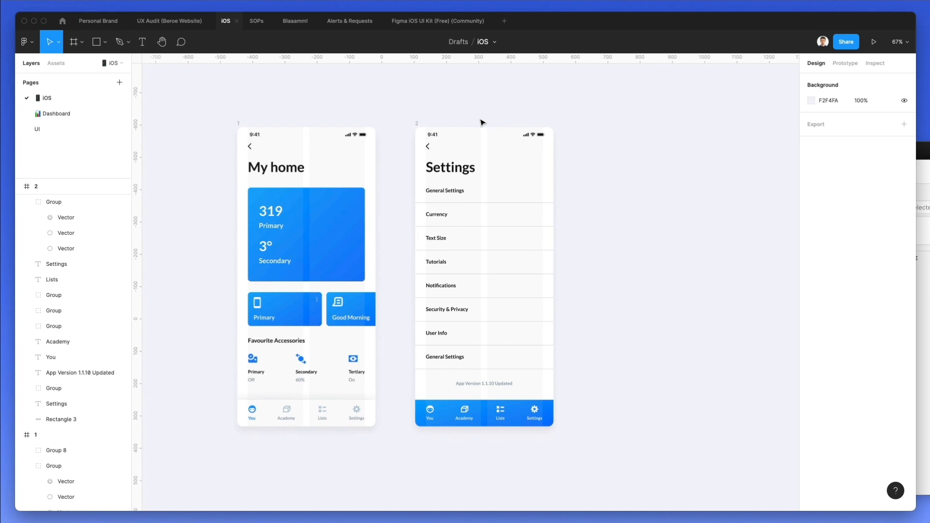
pyautogui.scroll(-2, 482, 121)
pyautogui.hscroll(2, 482, 121)
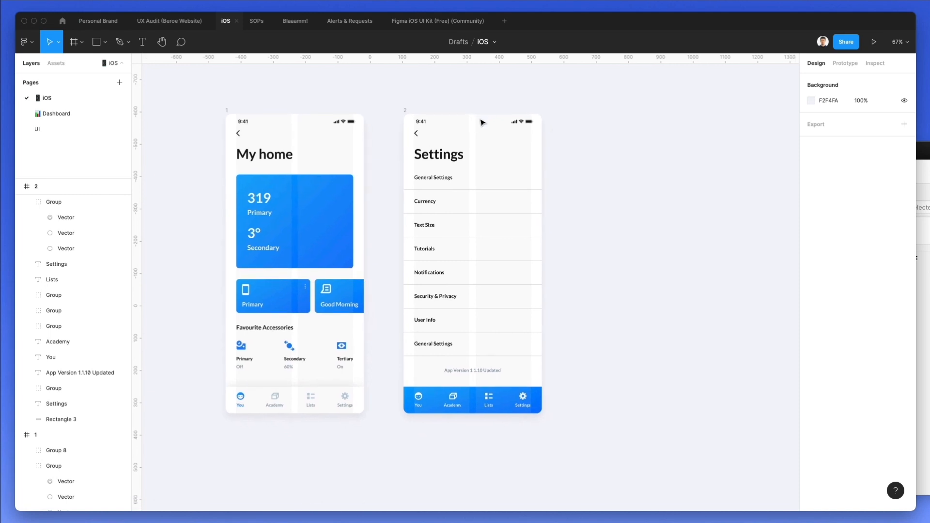
# Step: Duplicate the Settings frame and place the copy beside it as a third screen
pyautogui.click(409, 109)
pyautogui.moveTo(496, 162); pyautogui.dragTo(673, 153)
pyautogui.hscroll(3, 673, 153)
pyautogui.click(687, 148)
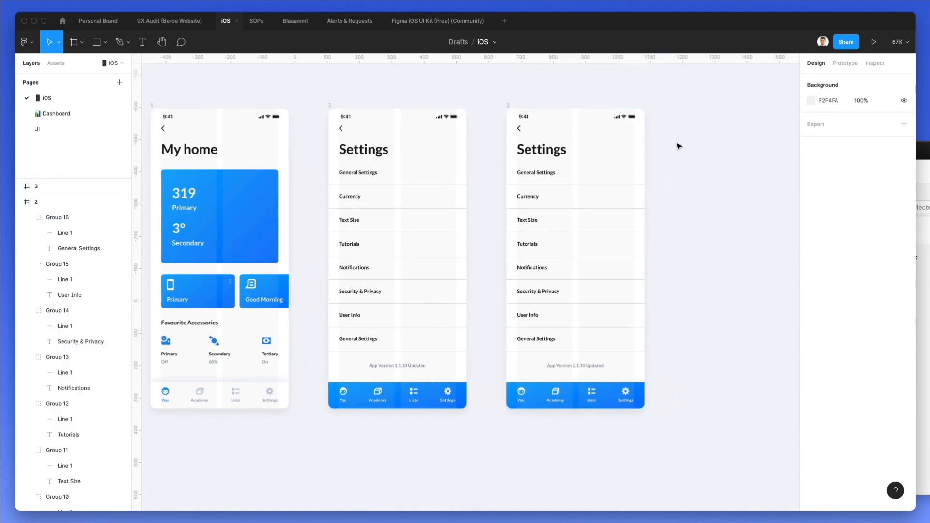
# Step: Change the duplicated screen's title text to "Dashboard"
pyautogui.scroll(3, 678, 145)
pyautogui.doubleClick(486, 155)
pyautogui.click(486, 154)
pyautogui.write('Dashbo')
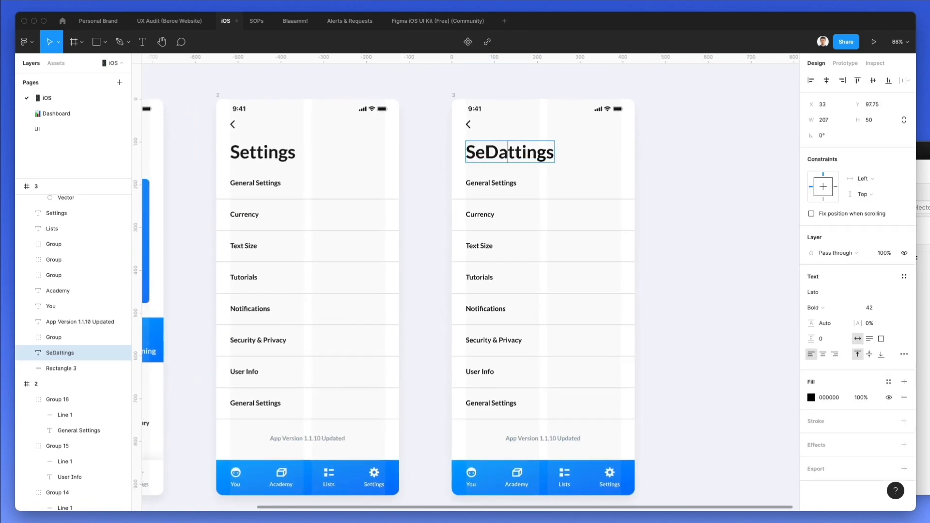
pyautogui.write('ard')
pyautogui.hotkey('shift', 'End')
pyautogui.press('BackSpace')
pyautogui.press('Home')
pyautogui.hotkey('shift', 'Right')
pyautogui.hotkey('shift', 'Right')
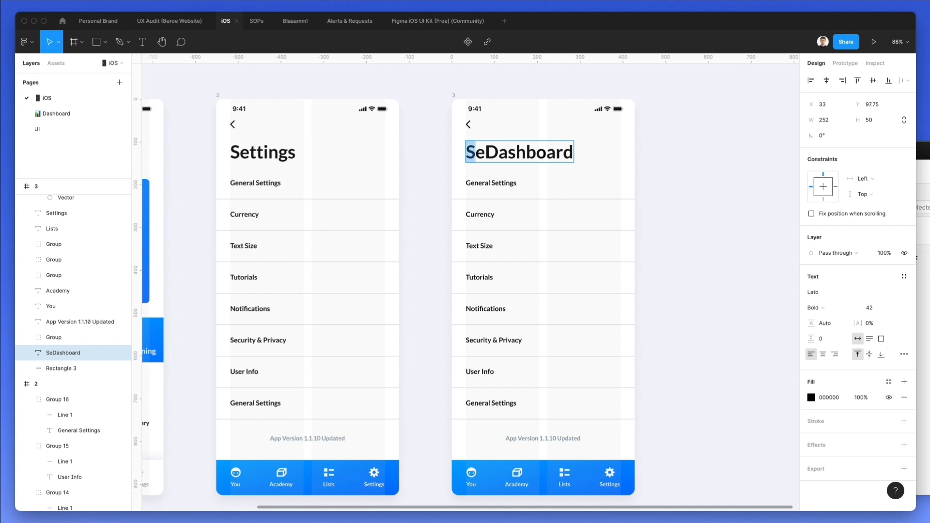
pyautogui.press('BackSpace')
pyautogui.click(636, 152)
# Step: Delete the setting rows, the app version note and the tab bar from the Dashboard screen
pyautogui.scroll(1, 647, 175)
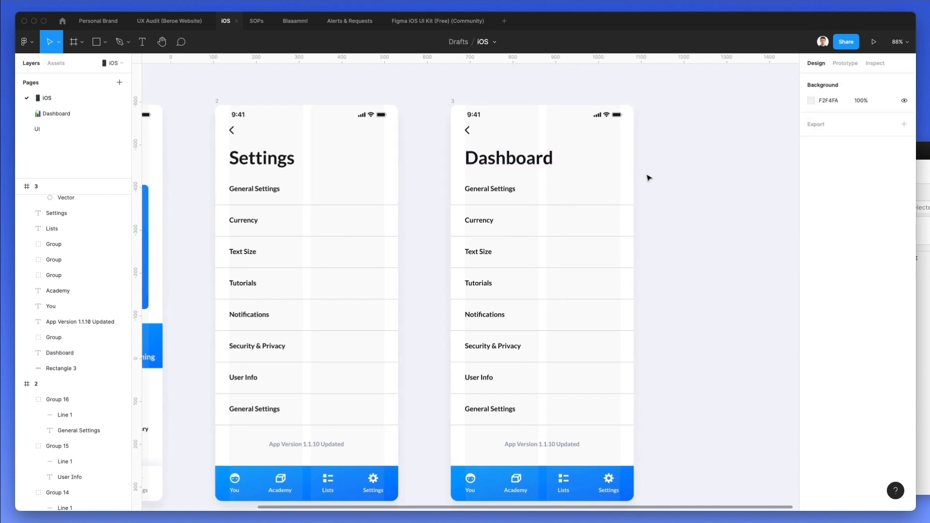
pyautogui.moveTo(437, 180); pyautogui.dragTo(482, 432)
pyautogui.press('Delete')
pyautogui.press('Delete')
pyautogui.click(744, 0)
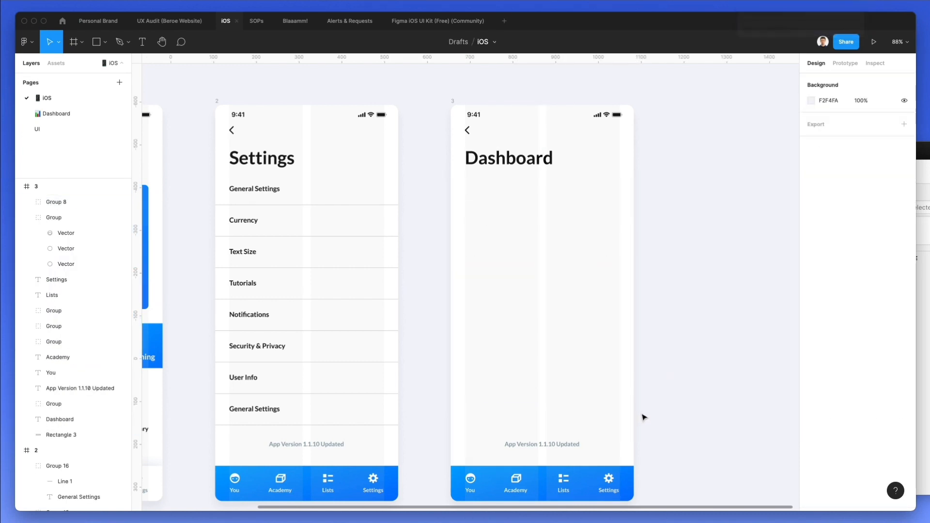
pyautogui.moveTo(644, 418); pyautogui.dragTo(482, 494)
pyautogui.press('Delete')
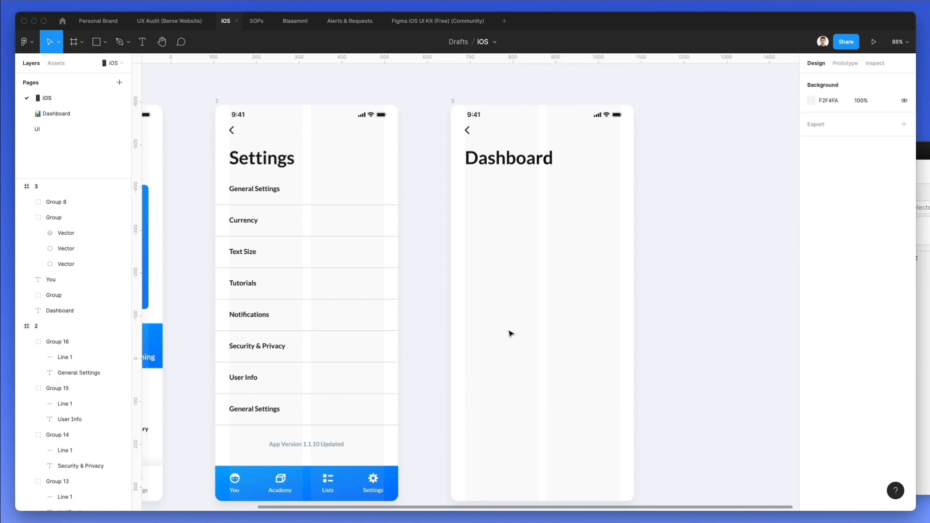
# Step: Draw a circle about 274 px in diameter below the Dashboard title and adjust its position slightly
pyautogui.press('o')
pyautogui.moveTo(542, 247); pyautogui.dragTo(581, 193)
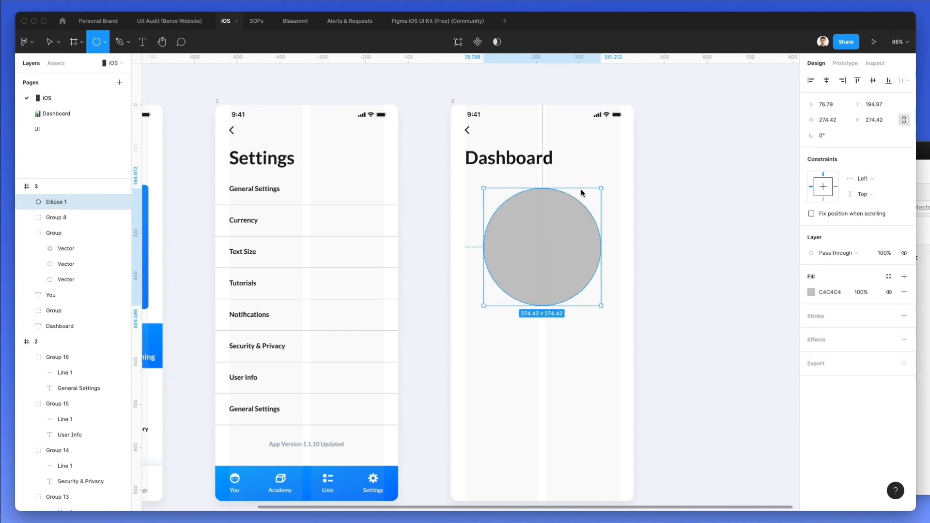
pyautogui.moveTo(552, 244); pyautogui.dragTo(548, 245)
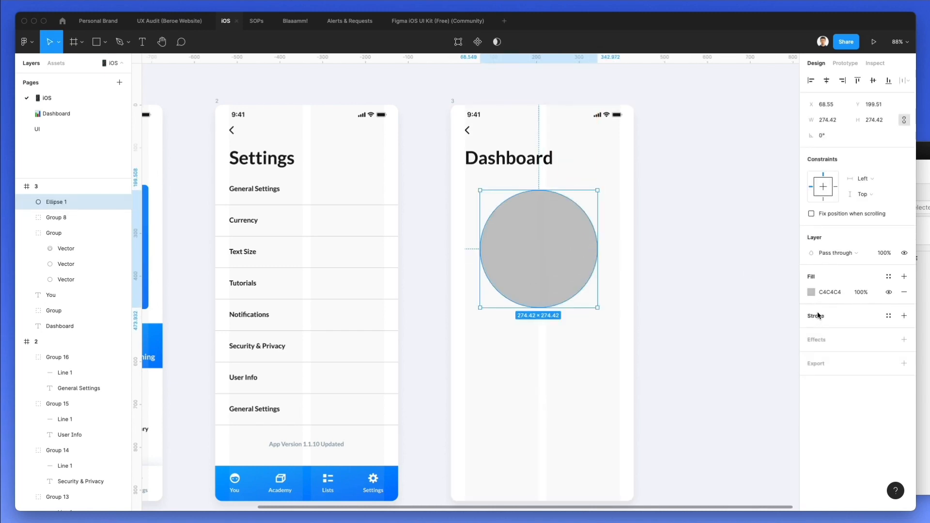
# Step: Turn the circle into a ring by removing its fill and adding an inside stroke 34 thick
pyautogui.click(817, 315)
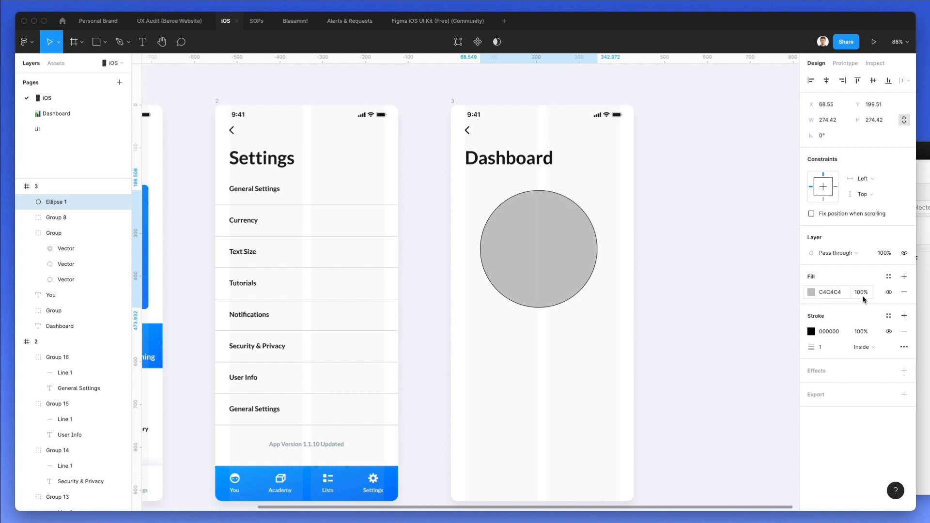
pyautogui.click(904, 292)
pyautogui.click(822, 332)
pyautogui.write('21')
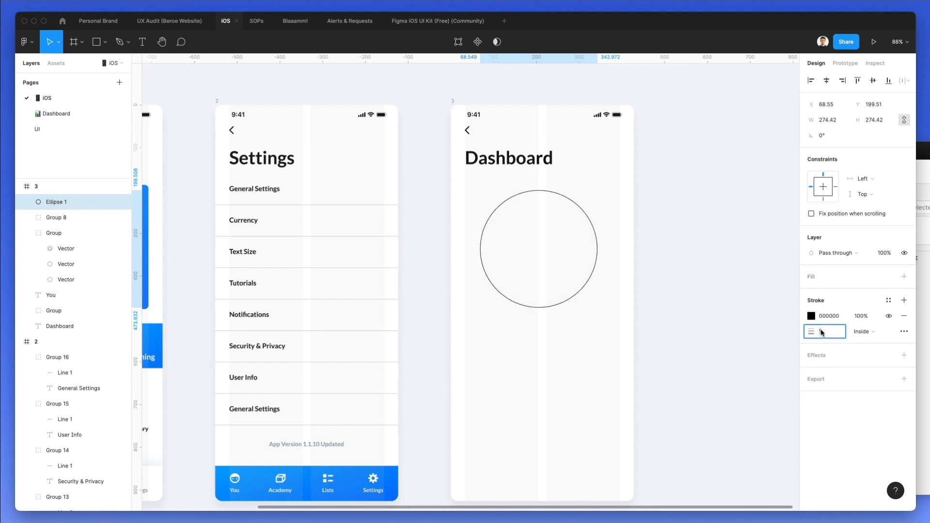
pyautogui.press('Return')
pyautogui.hotkey('shift', 'Up')
pyautogui.press('Up')
pyautogui.press('Up')
pyautogui.press('Up')
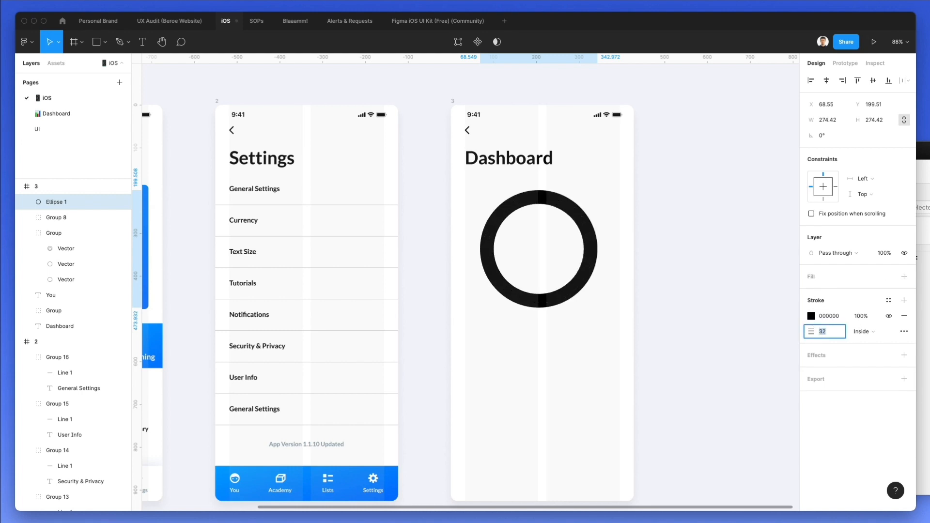
# Step: Recolour the ring's stroke to light grey EEF2F5 and set its thickness to 37
pyautogui.click(811, 318)
pyautogui.press('i')
pyautogui.click(350, 470)
pyautogui.moveTo(707, 282); pyautogui.dragTo(687, 274)
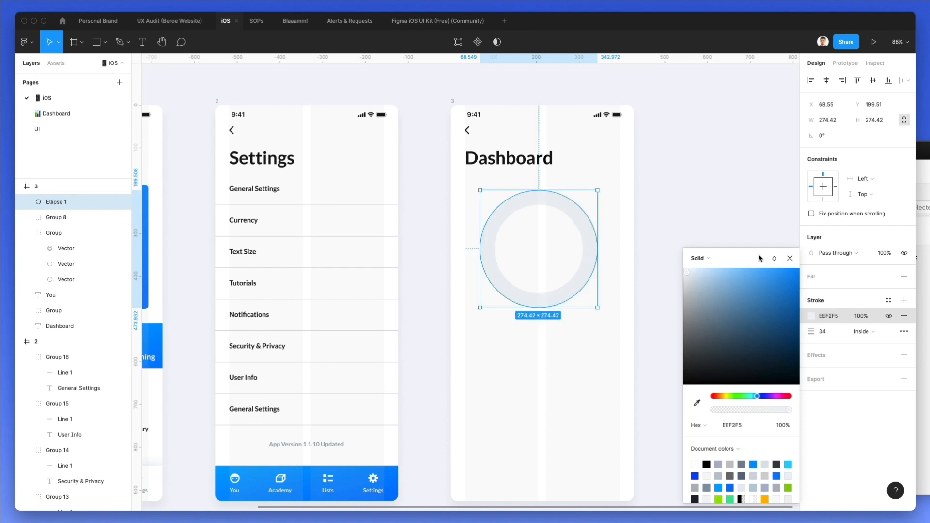
pyautogui.click(834, 332)
pyautogui.press('Up')
pyautogui.press('Up')
pyautogui.press('Up')
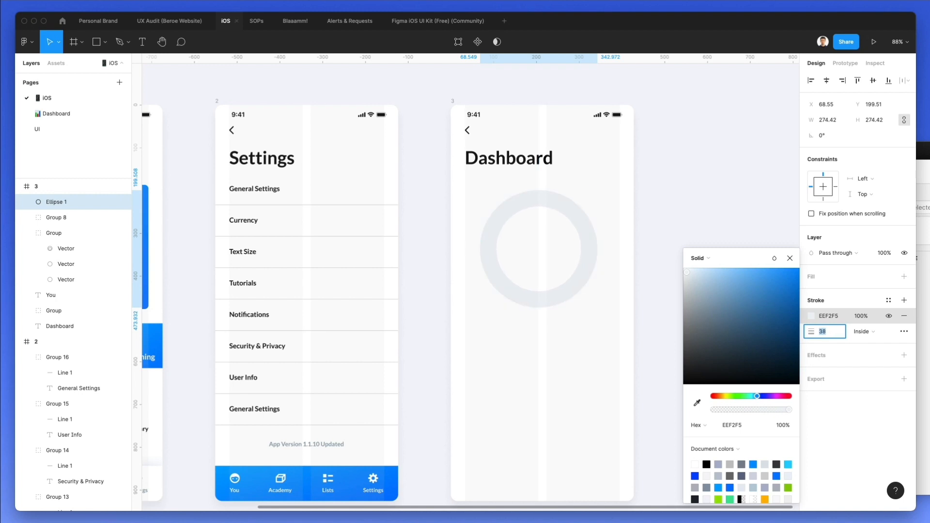
# Step: Centre the grey ring horizontally in the Dashboard frame
pyautogui.click(721, 164)
pyautogui.click(583, 216)
pyautogui.click(826, 86)
pyautogui.click(680, 207)
# Step: Duplicate the grey ring in place and recolour the copy's stroke blue 008EFF
pyautogui.click(591, 230)
pyautogui.hotkey('ctrl', 'c')
pyautogui.hotkey('ctrl', 'v')
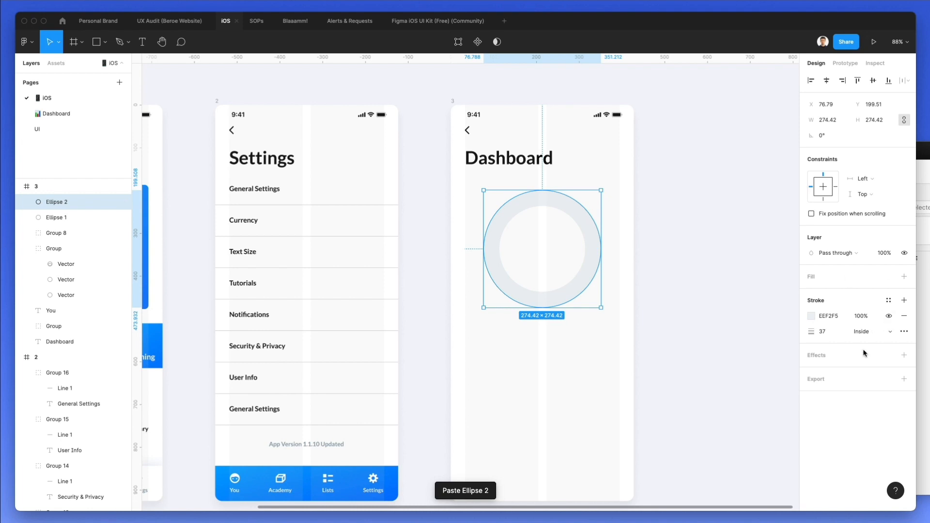
pyautogui.click(810, 316)
pyautogui.moveTo(744, 336); pyautogui.dragTo(839, 230)
pyautogui.click(646, 208)
# Step: Edit the blue ring's vector path and delete its bottom point, keeping only the upper half arc
pyautogui.doubleClick(583, 219)
pyautogui.moveTo(449, 231); pyautogui.dragTo(628, 384)
pyautogui.press('Delete')
pyautogui.press('super+z')
pyautogui.press('v')
pyautogui.moveTo(615, 353); pyautogui.dragTo(503, 286)
pyautogui.press('Delete')
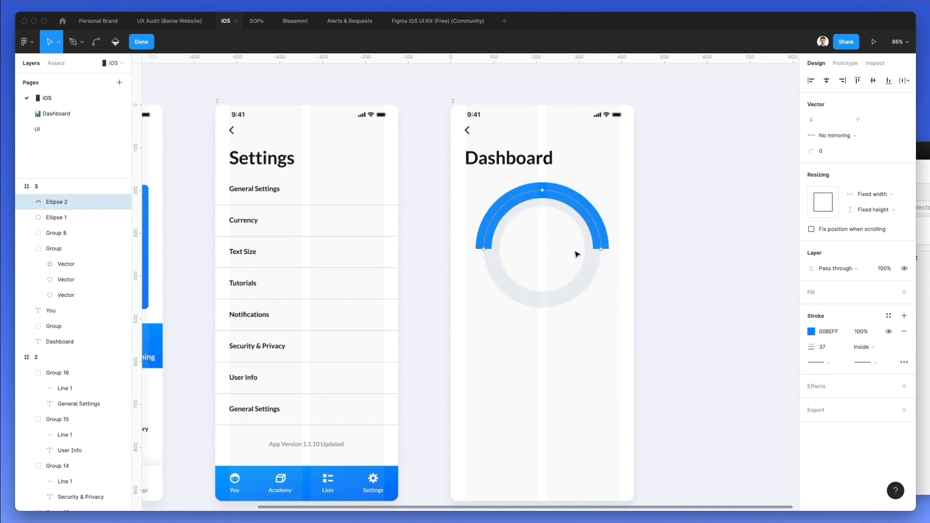
# Step: Give the blue arc's stroke a round join and round end caps, and leave vector editing
pyautogui.click(904, 362)
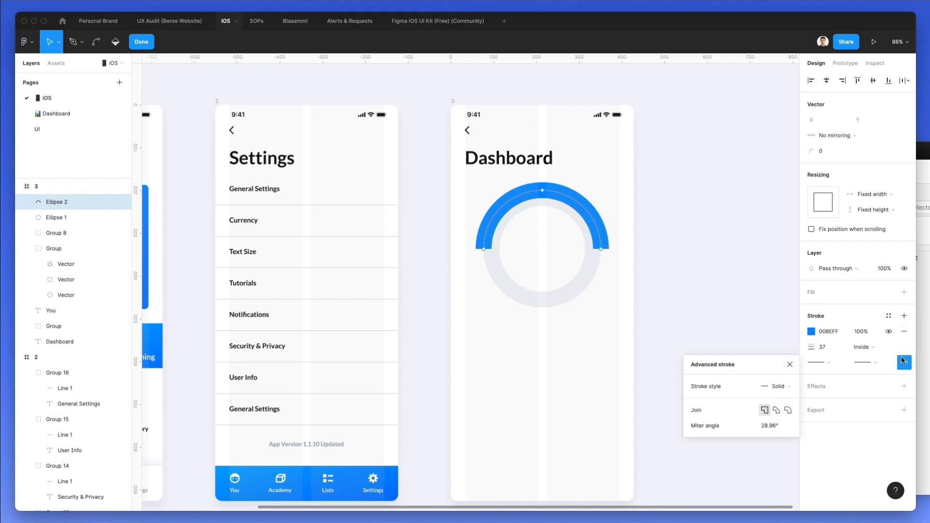
pyautogui.click(788, 411)
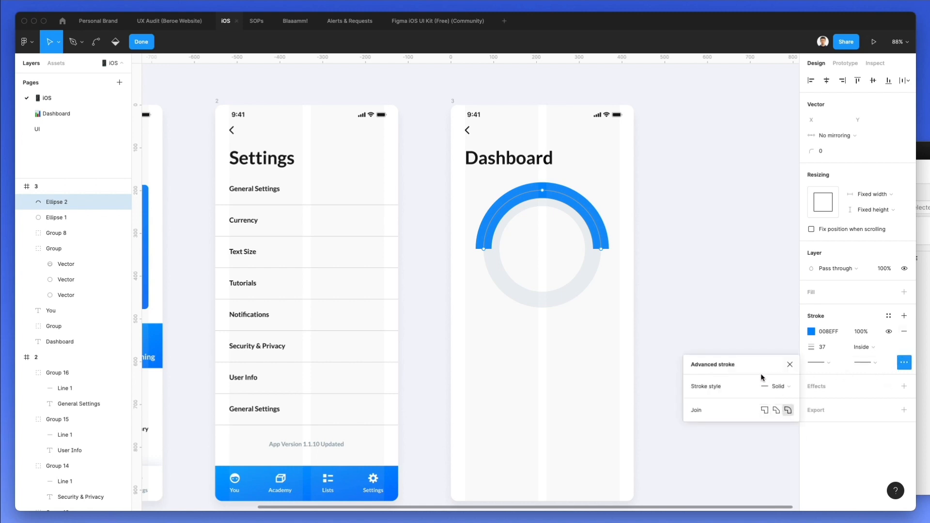
pyautogui.click(773, 386)
pyautogui.click(775, 386)
pyautogui.click(866, 362)
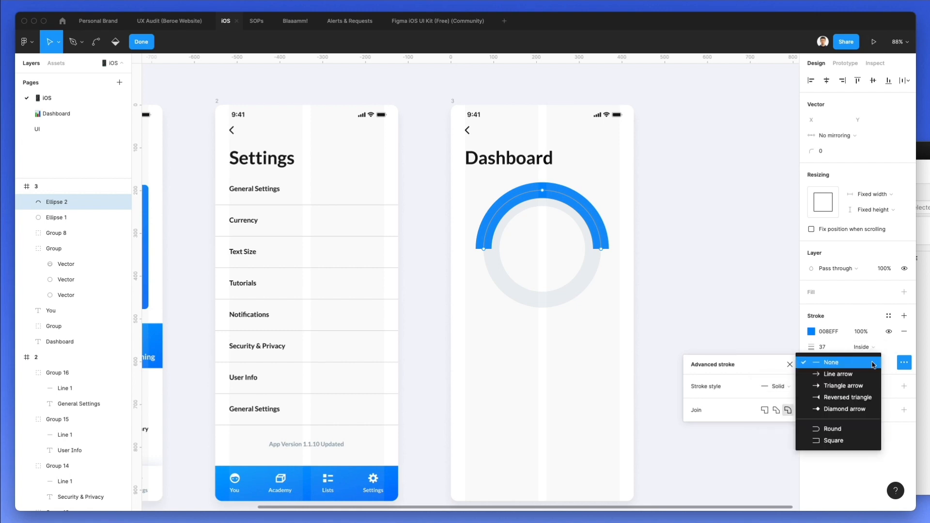
pyautogui.click(840, 440)
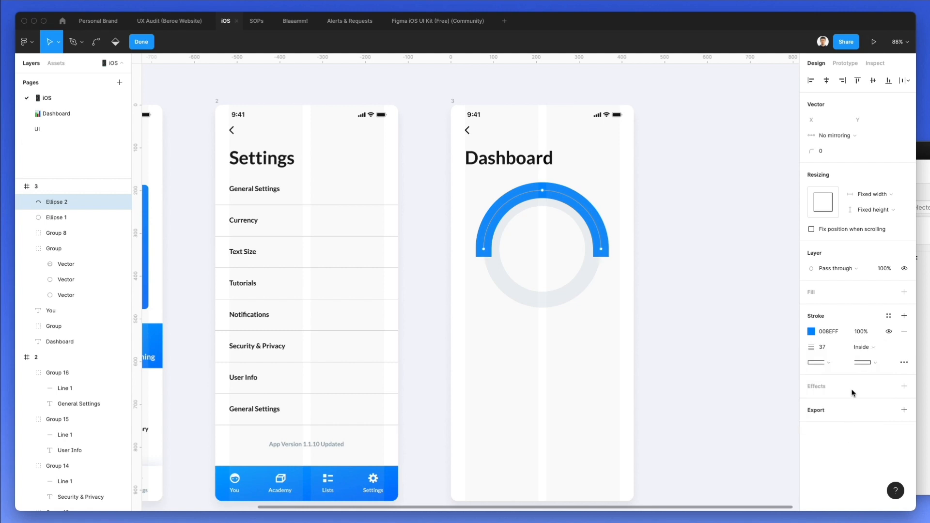
pyautogui.click(862, 362)
pyautogui.click(843, 351)
pyautogui.scroll(5, 594, 196)
pyautogui.moveTo(358, 188); pyautogui.dragTo(693, 353)
pyautogui.press('Escape')
# Step: Try scaling down the blue arc, undo it, and set the arc's stroke alignment to Outside
pyautogui.moveTo(608, 202); pyautogui.dragTo(595, 202)
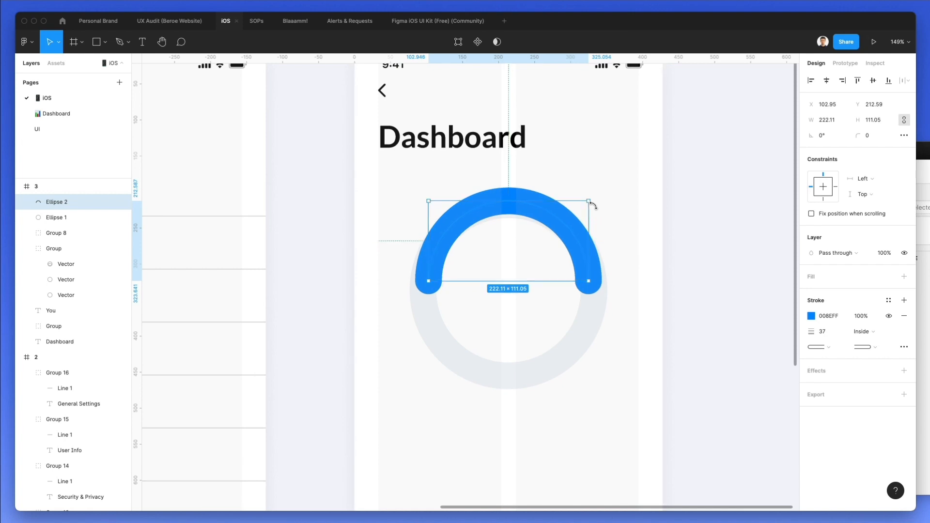
pyautogui.hotkey('ctrl', 'z')
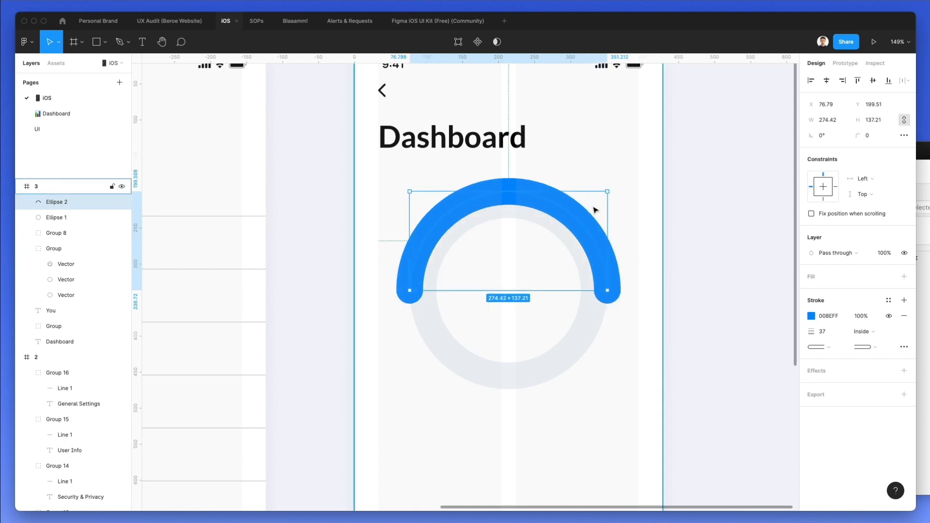
pyautogui.click(872, 332)
pyautogui.click(874, 320)
pyautogui.click(866, 331)
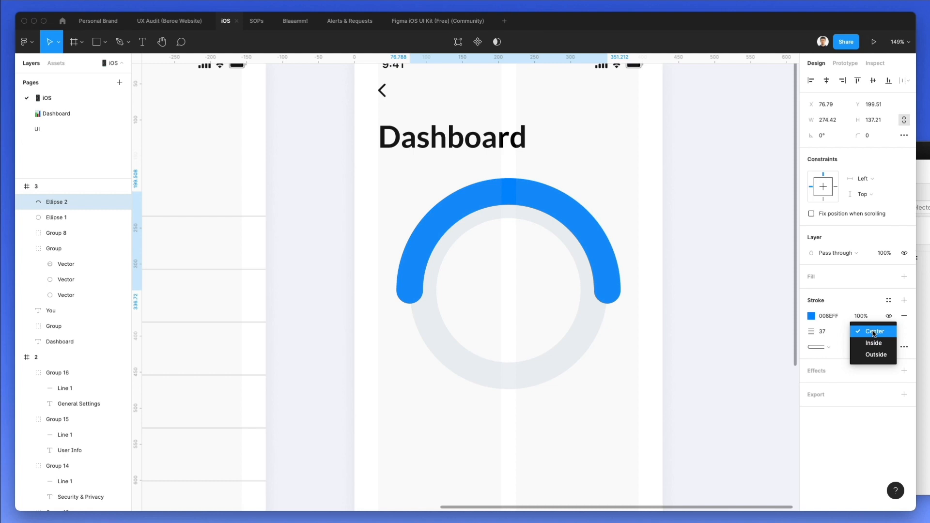
pyautogui.click(868, 353)
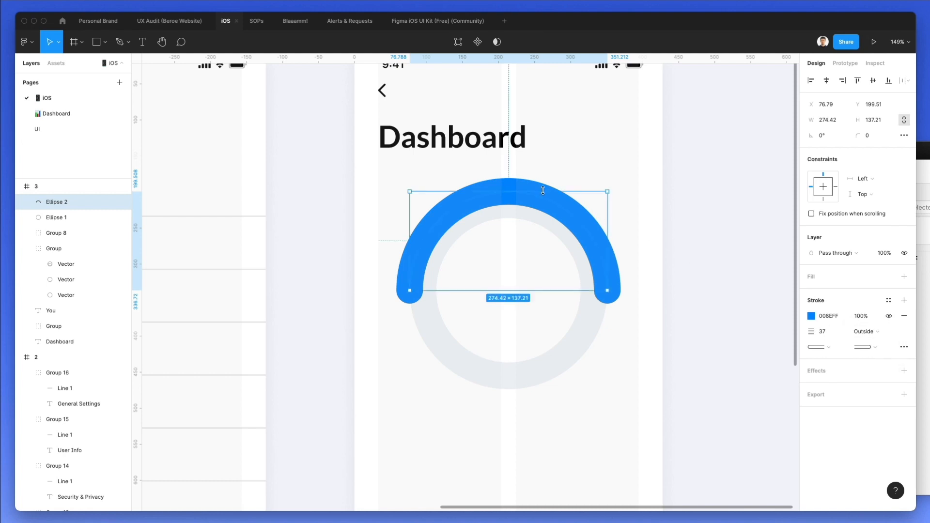
# Step: Scale the blue arc down to about 238 by 119 px and place it over the grey ring's upper half
pyautogui.moveTo(555, 208)
pyautogui.mouseDown()
pyautogui.moveTo(556, 234)
pyautogui.moveTo(556, 226)
pyautogui.mouseUp()
pyautogui.moveTo(523, 305); pyautogui.dragTo(522, 293)
pyautogui.press('Up')
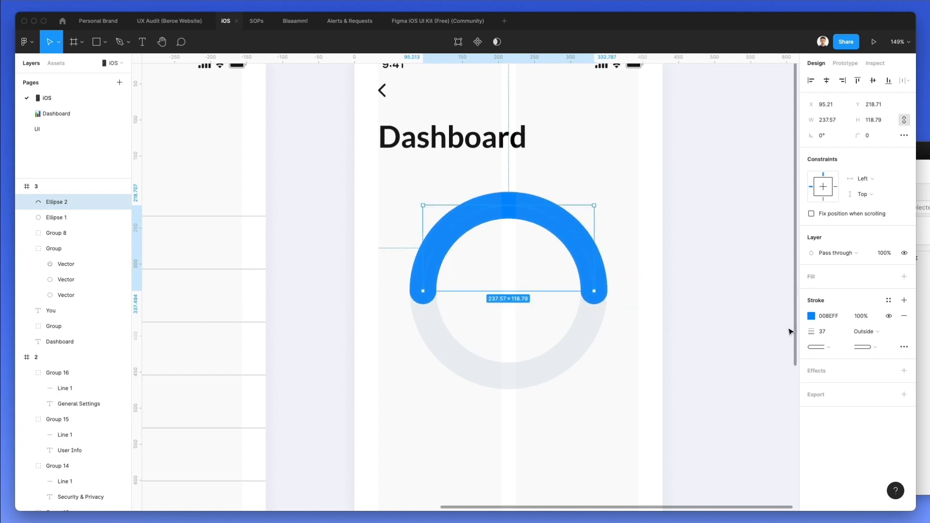
# Step: Set the blue arc's stroke thickness to 31 and nudge the arc up 1 px
pyautogui.hotkey('shift', 'Down')
pyautogui.press('Up')
pyautogui.press('Up')
pyautogui.press('Up')
pyautogui.press('Up')
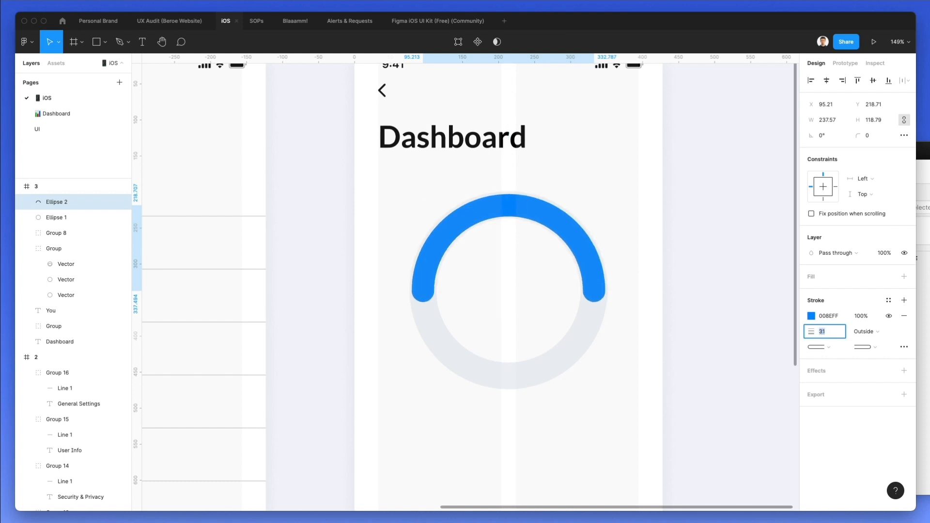
pyautogui.press('Return')
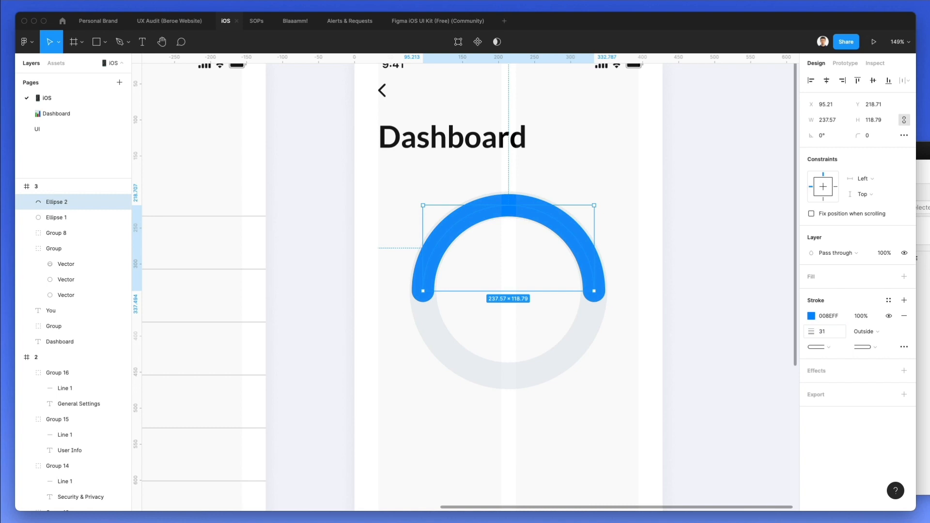
pyautogui.press('Up')
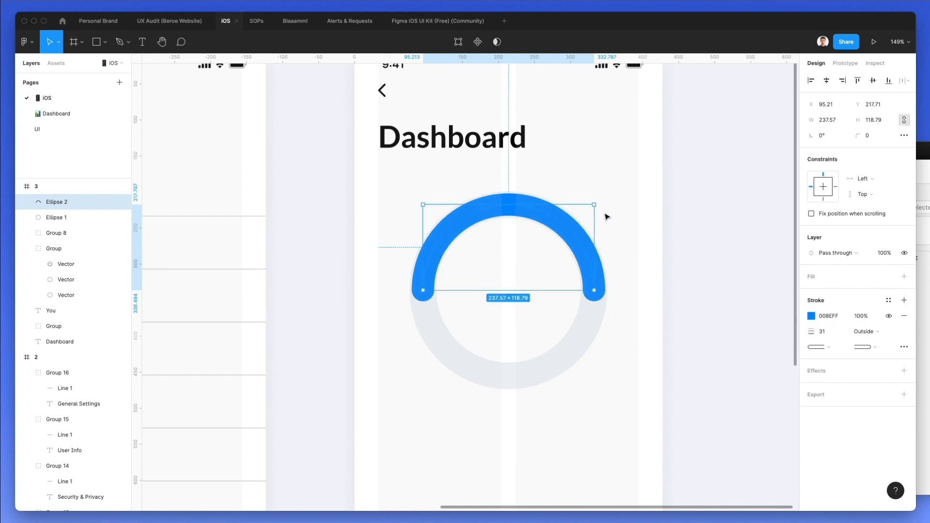
# Step: Duplicate the Dashboard title into the middle of the ring and change its text to "39%"
pyautogui.scroll(-3, 605, 206)
pyautogui.press('Escape')
pyautogui.moveTo(496, 154); pyautogui.dragTo(546, 266)
pyautogui.doubleClick(543, 265)
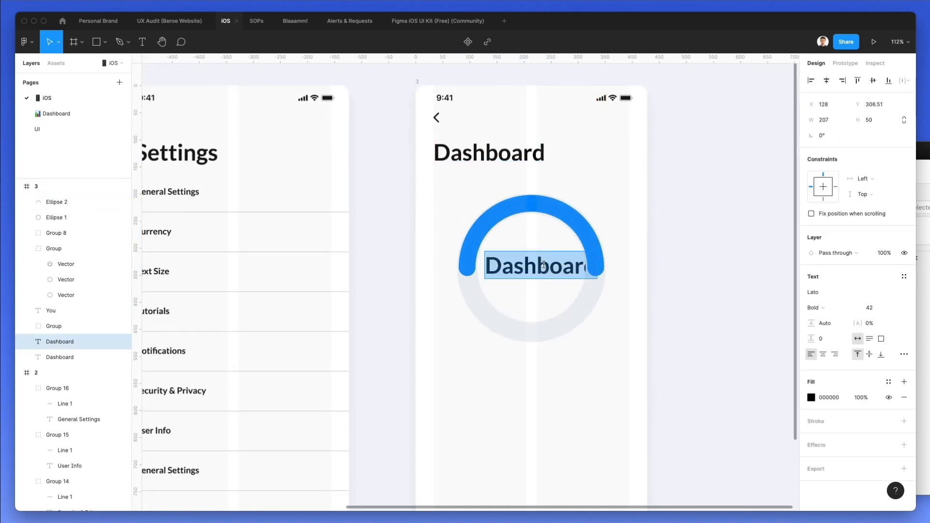
pyautogui.write('39%')
pyautogui.press('Escape')
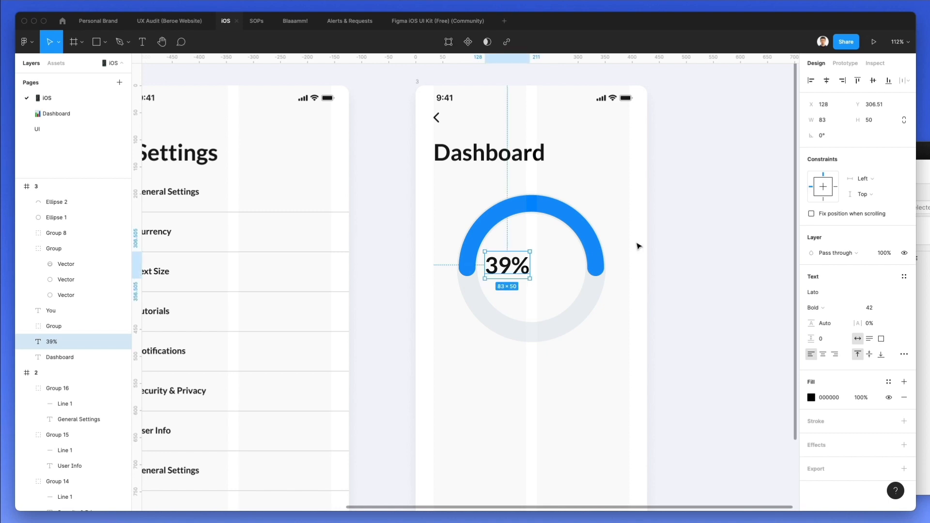
# Step: Move the 39% text up 16 px and centre it horizontally in the frame
pyautogui.press('Up')
pyautogui.press('Up')
pyautogui.press('Up')
pyautogui.press('Up')
pyautogui.press('Up')
pyautogui.press('Up')
pyautogui.press('Up')
pyautogui.press('Up')
pyautogui.press('Up')
pyautogui.press('Up')
pyautogui.press('Up')
pyautogui.press('Up')
pyautogui.press('Up')
pyautogui.press('Up')
pyautogui.press('Up')
pyautogui.press('Up')
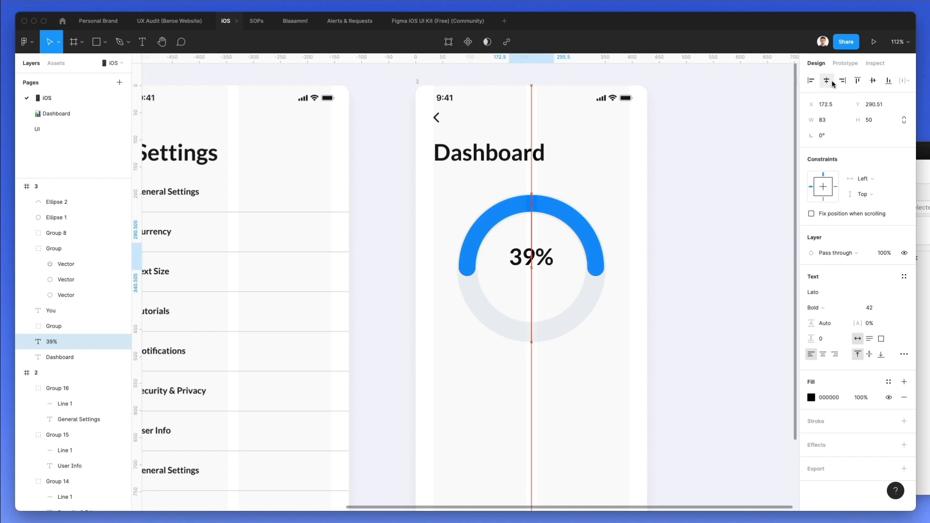
pyautogui.click(621, 186)
# Step: Copy the first General Settings label from the Settings screen and paste it into the Dashboard frame
pyautogui.hscroll(-2, 621, 186)
pyautogui.keyDown('super'); pyautogui.click(211, 192); pyautogui.keyUp('super')
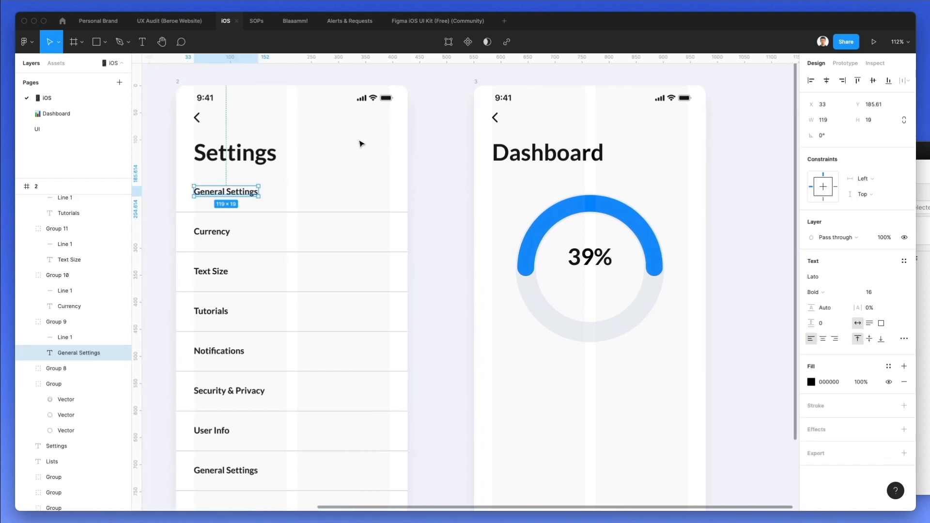
pyautogui.click(486, 84)
pyautogui.click(478, 82)
pyautogui.hscroll(1, 533, 121)
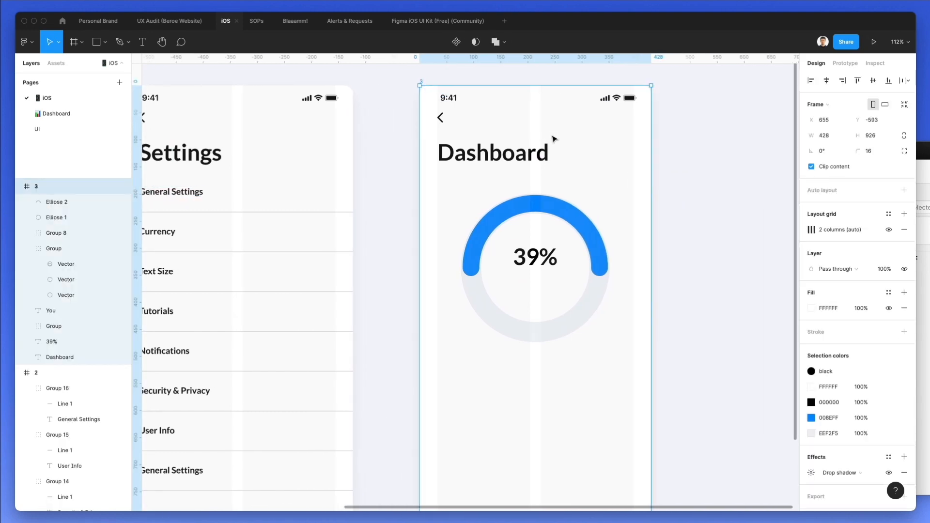
pyautogui.press('super+v')
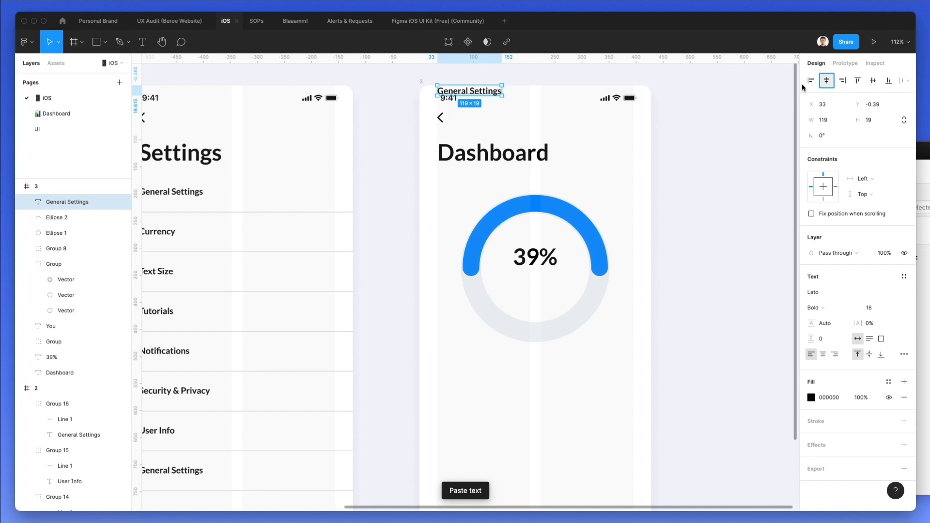
# Step: Centre the pasted label horizontally, move it below the 39% text, and change its wording to "COMPLETED"
pyautogui.click(827, 81)
pyautogui.moveTo(560, 97); pyautogui.dragTo(547, 283)
pyautogui.doubleClick(544, 279)
pyautogui.write('COMPLETED')
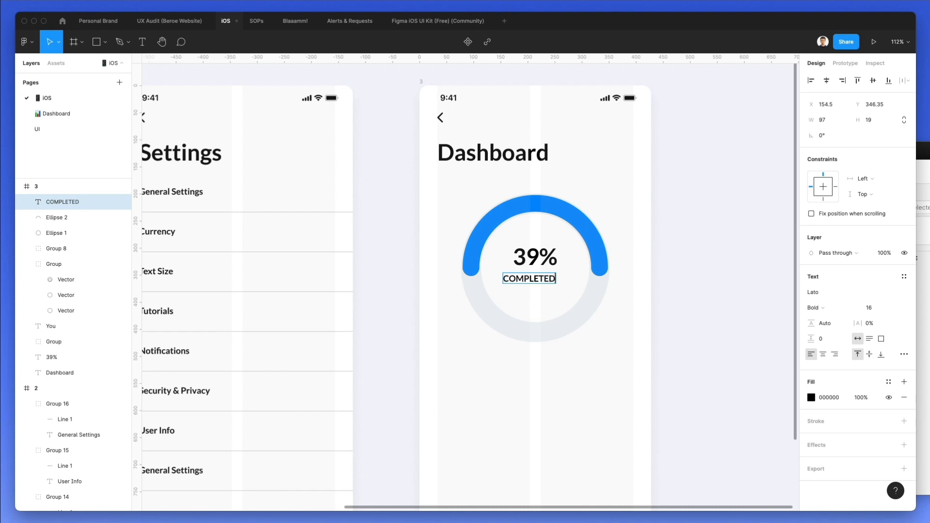
# Step: Set the COMPLETED label's font size to 14
pyautogui.hotkey('ctrl', 'a')
pyautogui.click(869, 308)
pyautogui.write('14')
pyautogui.press('Return')
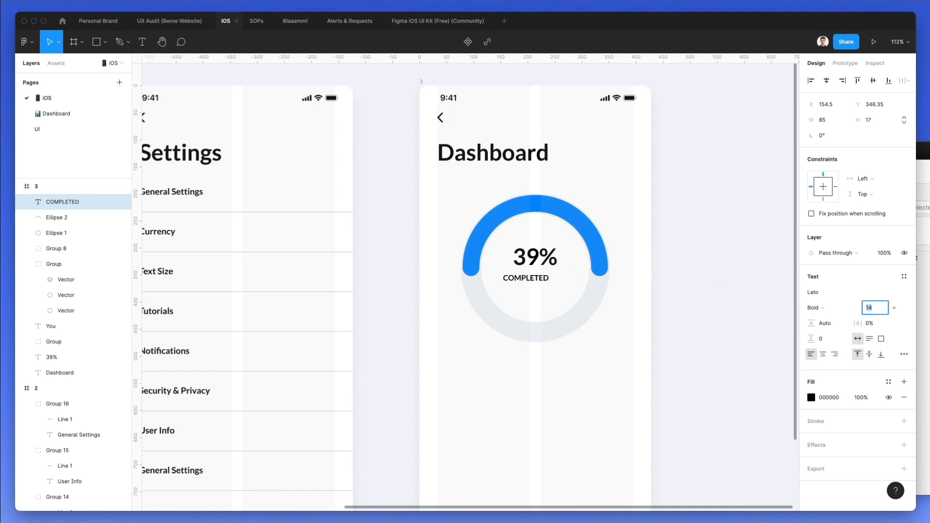
# Step: Set the COMPLETED label's letter spacing to 13% and centre it horizontally in the Dashboard frame
pyautogui.click(878, 324)
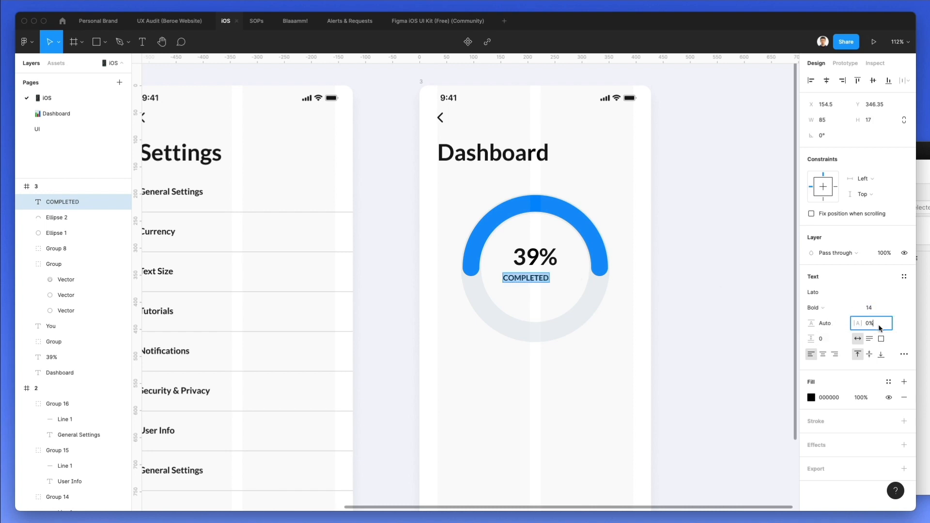
pyautogui.hotkey('shift', 'Up')
pyautogui.press('Up')
pyautogui.press('Up')
pyautogui.press('Up')
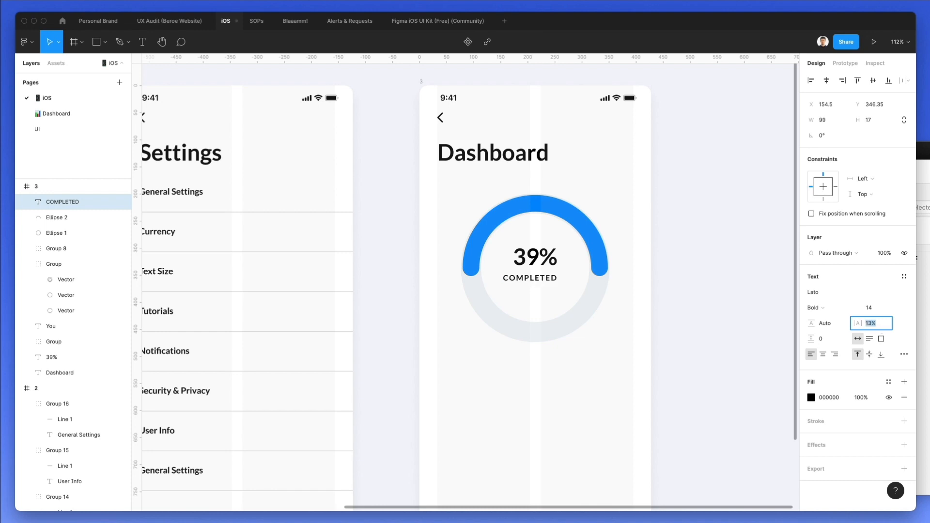
pyautogui.press('Return')
# Step: Fill the COMPLETED label with the grey 8999A7 sampled from the App Version text on the Settings screen
pyautogui.hscroll(-5, 589, 272)
pyautogui.scroll(-4, 590, 271)
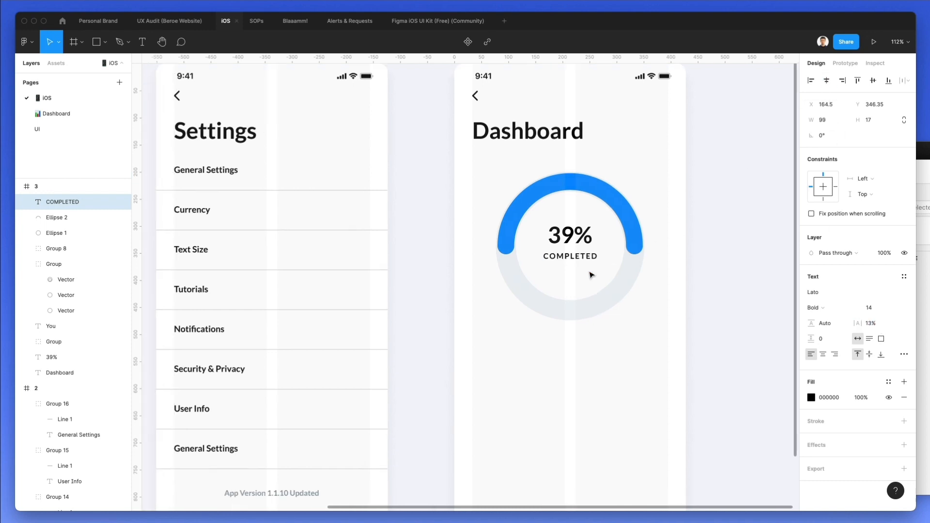
pyautogui.press('i')
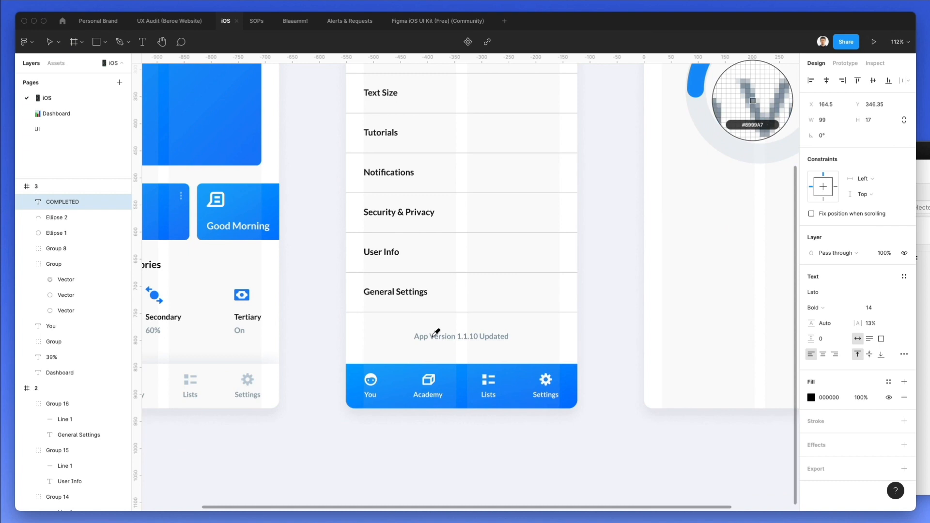
pyautogui.click(435, 331)
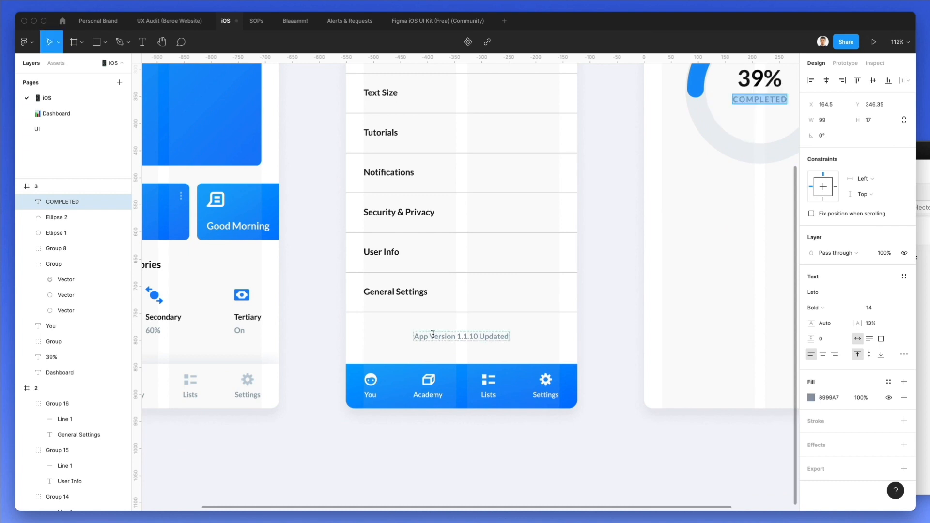
# Step: Move the 39% and COMPLETED texts together slightly down inside the ring
pyautogui.scroll(5, 557, 297)
pyautogui.hscroll(6, 556, 297)
pyautogui.scroll(2, 556, 297)
pyautogui.hscroll(2, 556, 297)
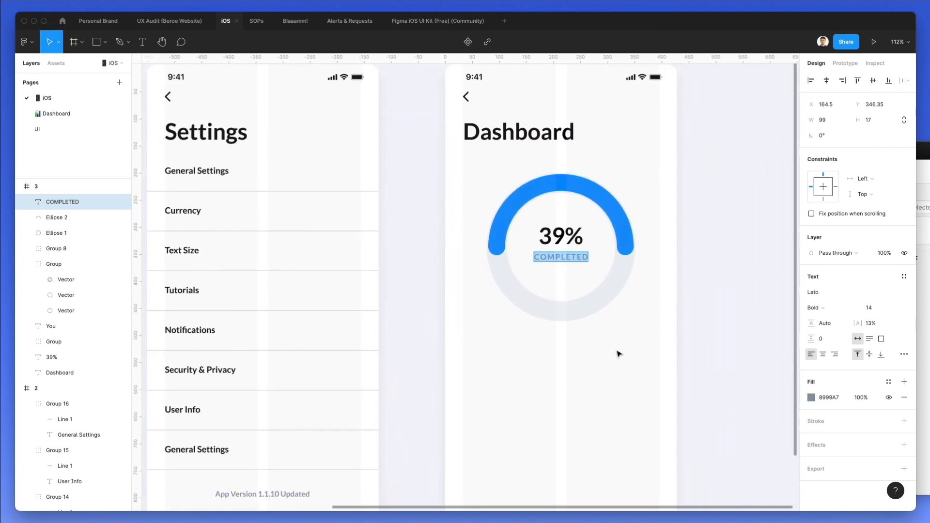
pyautogui.click(620, 362)
pyautogui.click(574, 248)
pyautogui.keyDown('shift'); pyautogui.click(576, 253); pyautogui.keyUp('shift')
pyautogui.moveTo(576, 254); pyautogui.dragTo(576, 264)
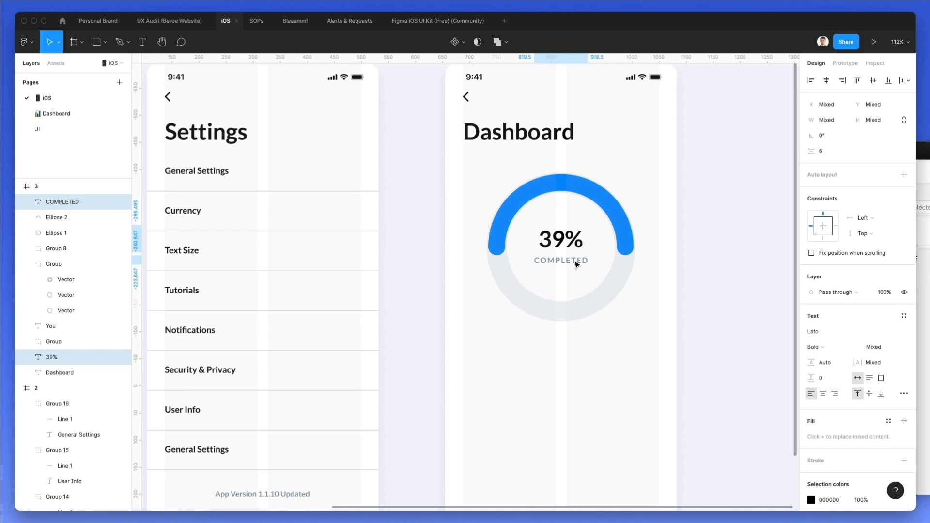
pyautogui.click(673, 303)
# Step: Centre the 39% text horizontally in the Dashboard frame
pyautogui.click(562, 240)
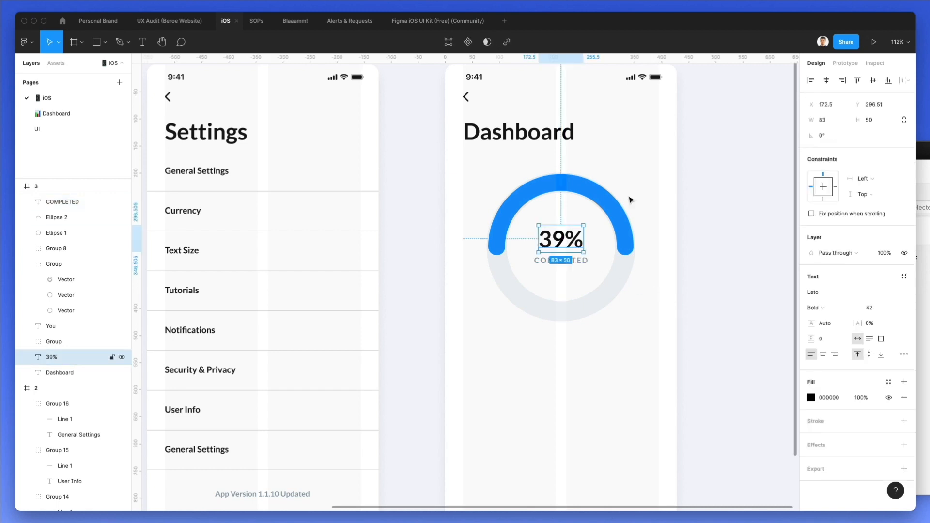
pyautogui.click(826, 81)
pyautogui.click(583, 415)
# Step: Duplicate the COMPLETED label below the chart and add a circle about 9 px wide to its left, filled with the ring's blue 008DFF
pyautogui.scroll(-1, 566, 377)
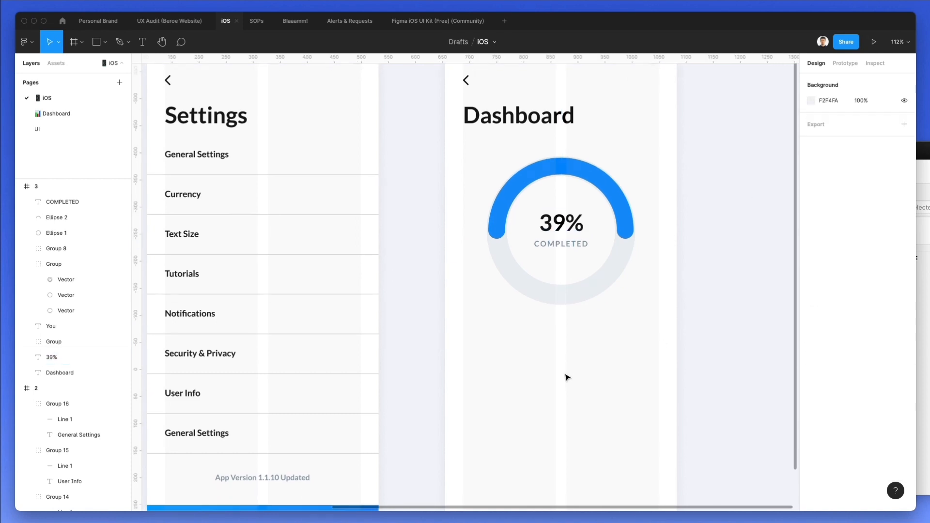
pyautogui.moveTo(567, 245)
pyautogui.mouseDown()
pyautogui.moveTo(520, 344)
pyautogui.moveTo(476, 344)
pyautogui.mouseUp()
pyautogui.click(475, 324)
pyautogui.press('o')
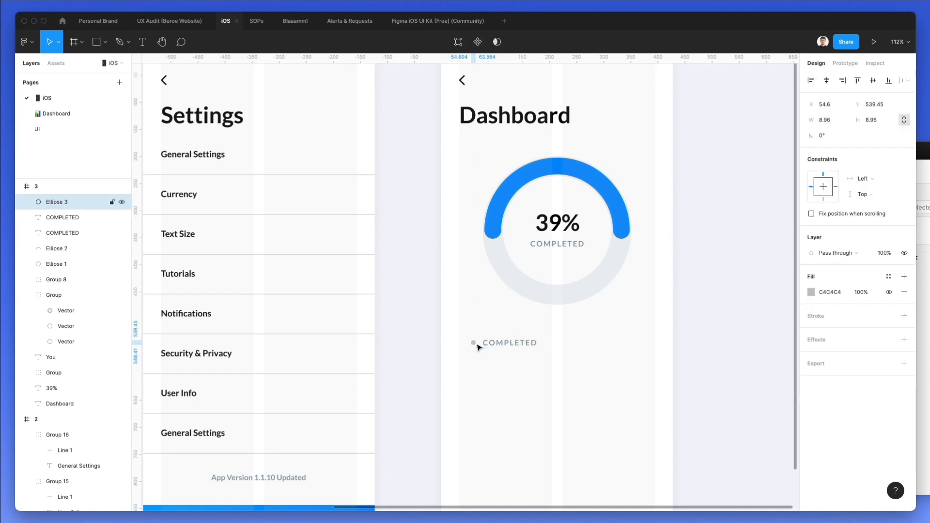
pyautogui.press('i')
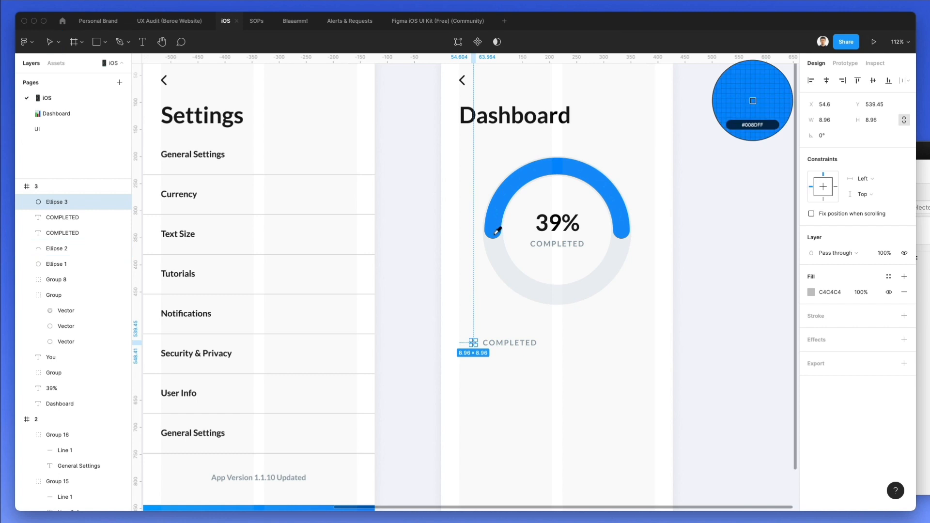
pyautogui.click(498, 231)
# Step: Change the copied label's wording to "PRIMARY" and move it with its blue dot to the first column's left edge
pyautogui.doubleClick(507, 345)
pyautogui.write('PRIMARY')
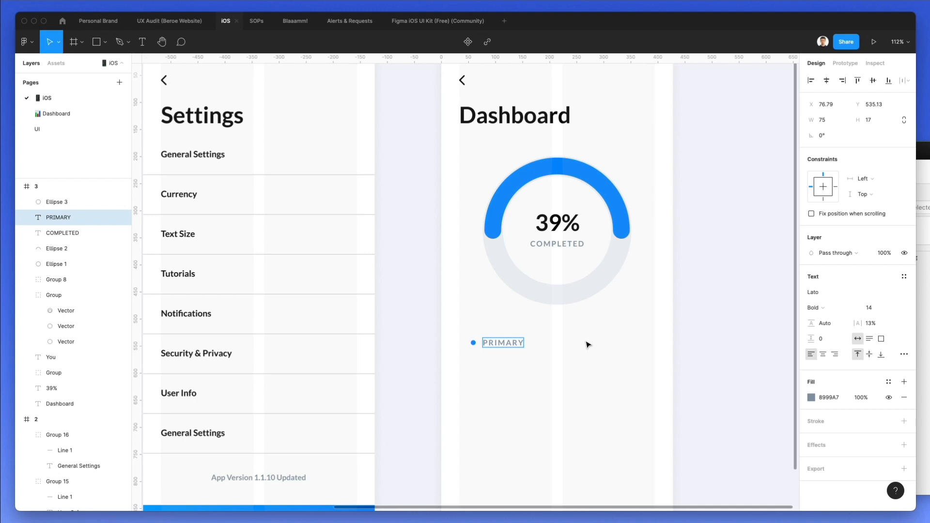
pyautogui.press('Escape')
pyautogui.keyDown('shift'); pyautogui.click(473, 343); pyautogui.keyUp('shift')
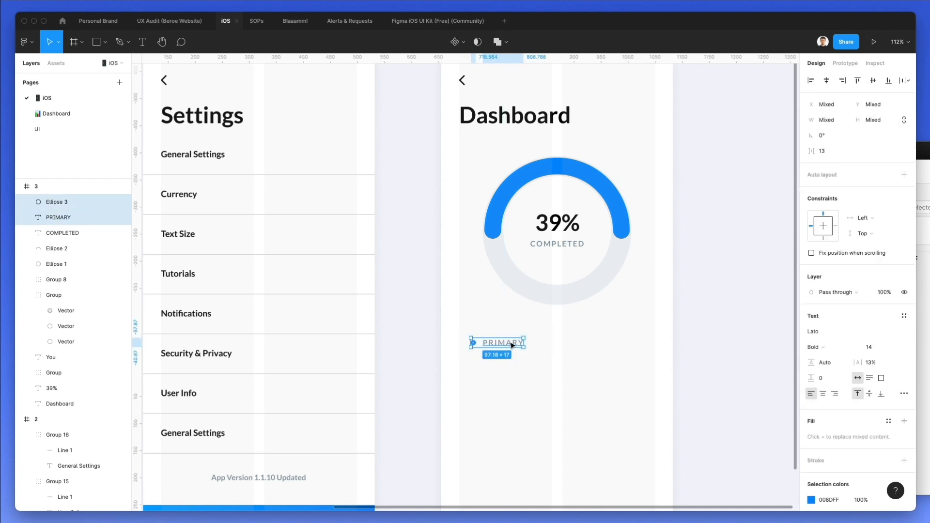
pyautogui.moveTo(515, 345); pyautogui.dragTo(504, 345)
# Step: Duplicate the PRIMARY label and dot into the second column and change the copy's wording to "SECONDARY"
pyautogui.moveTo(505, 345); pyautogui.dragTo(609, 346)
pyautogui.press('Escape')
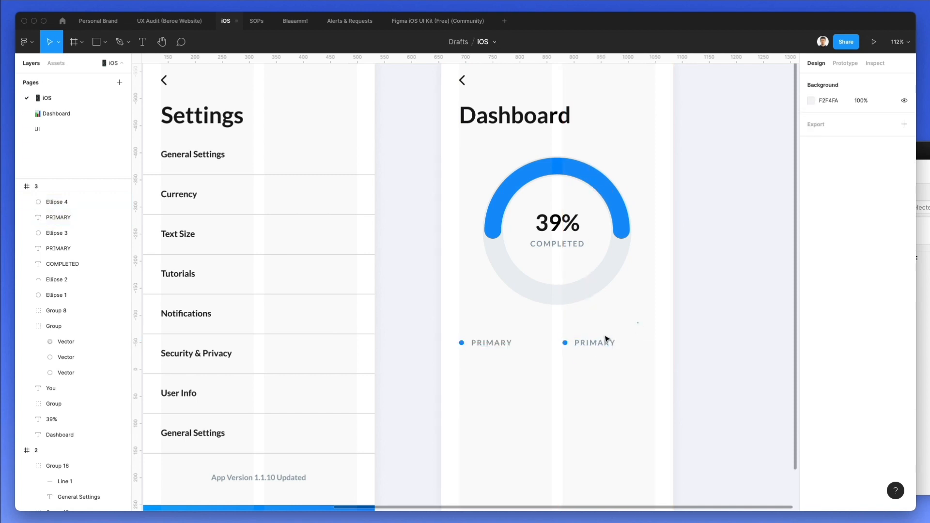
pyautogui.doubleClick(594, 343)
pyautogui.write('SECONDA')
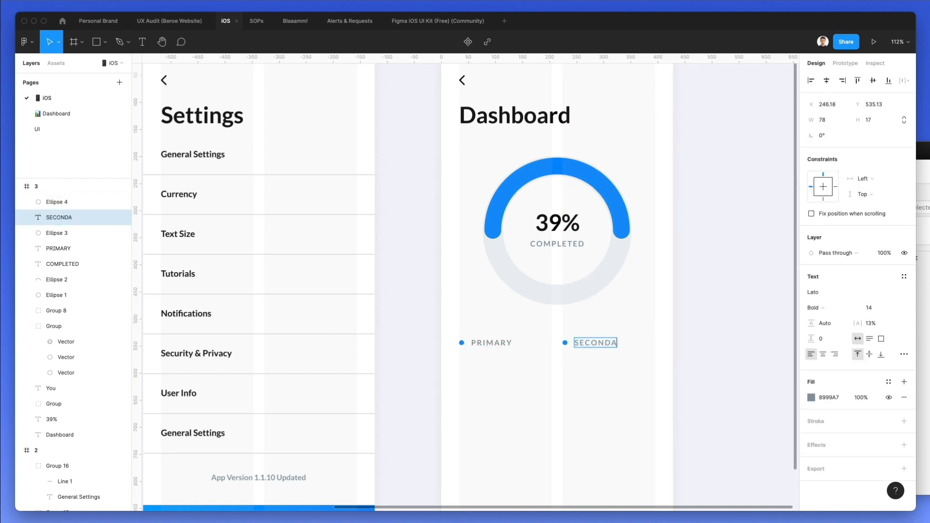
pyautogui.press('Escape')
# Step: Change the SECONDARY label's dot to the pink fill FF008A
pyautogui.click(565, 342)
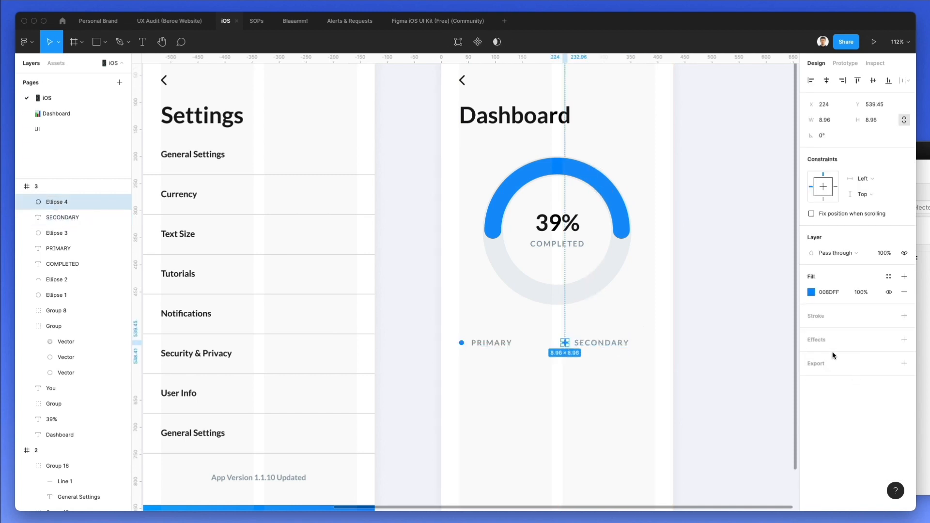
pyautogui.click(811, 292)
pyautogui.click(779, 397)
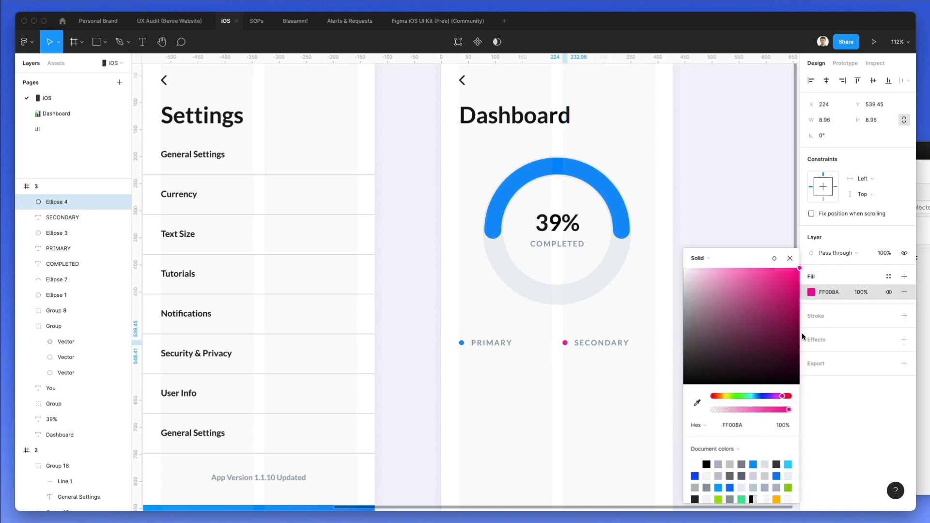
pyautogui.click(604, 387)
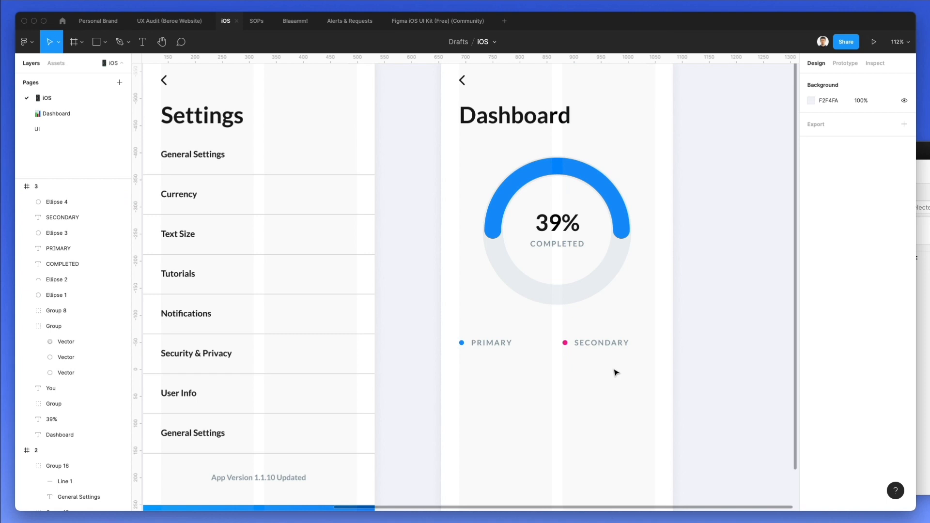
# Step: Duplicate the 39% text below the PRIMARY label and change the copy to 35%
pyautogui.scroll(-2, 616, 372)
pyautogui.scroll(-2, 571, 360)
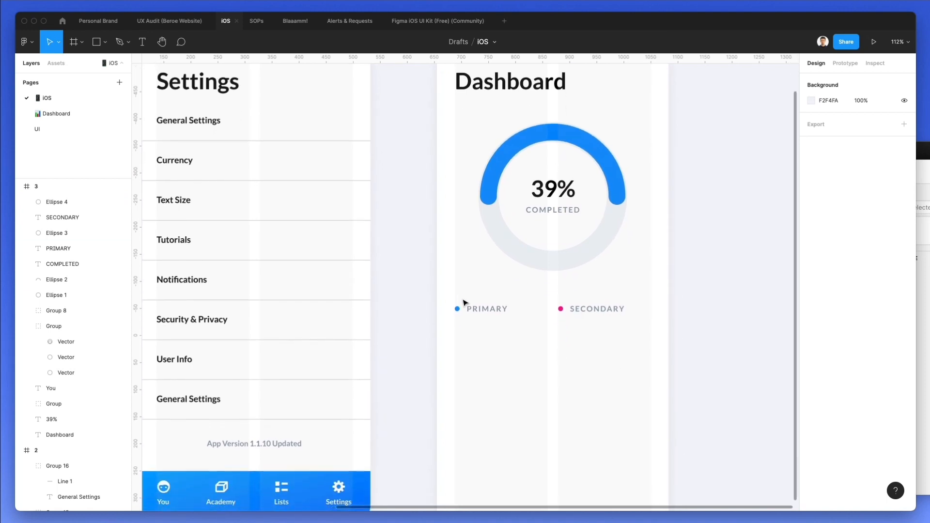
pyautogui.moveTo(565, 195); pyautogui.dragTo(489, 346)
pyautogui.doubleClick(480, 348)
pyautogui.hscroll(-1, 489, 347)
pyautogui.write('5')
pyautogui.press('Escape')
# Step: Set the 35% text to font size 30 and Regular weight
pyautogui.click(872, 308)
pyautogui.write('32')
pyautogui.press('Return')
pyautogui.press('Down')
pyautogui.press('Down')
pyautogui.press('Down')
pyautogui.press('Down')
pyautogui.press('Up')
pyautogui.press('Up')
pyautogui.click(816, 307)
pyautogui.click(838, 293)
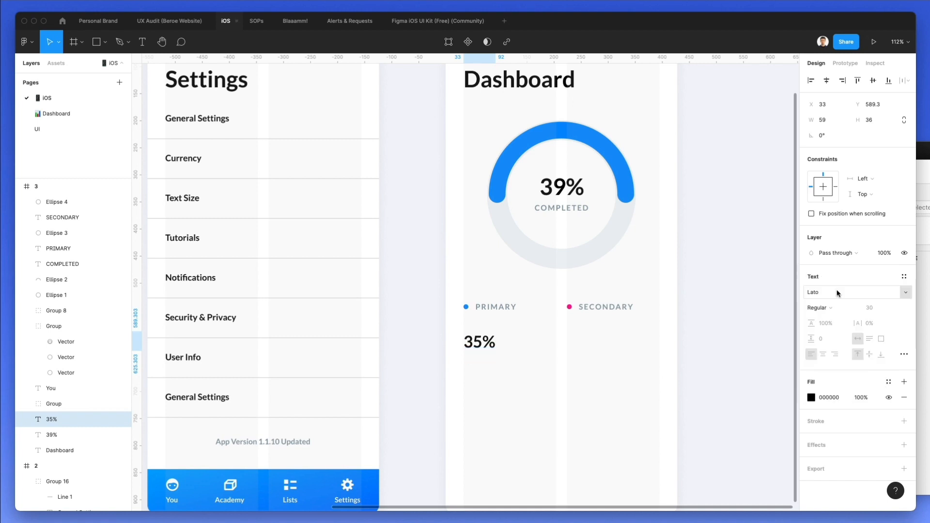
pyautogui.press('Escape')
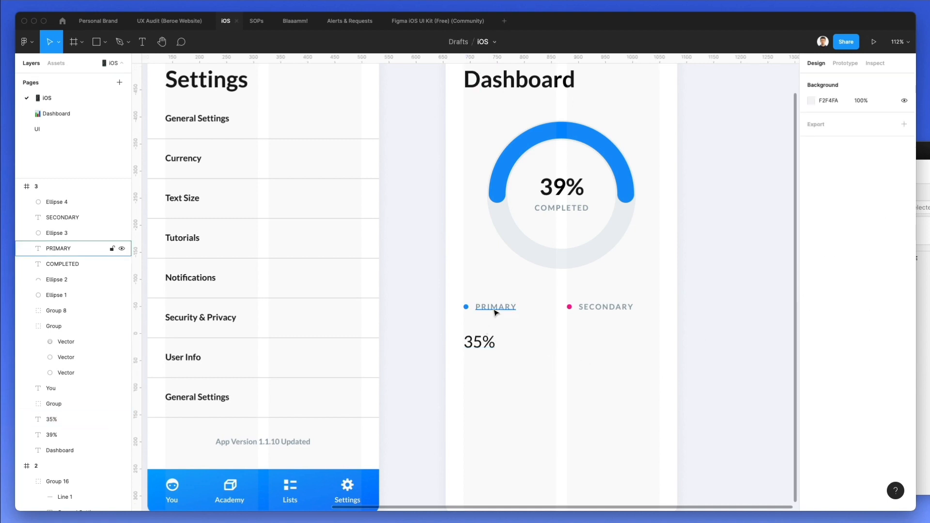
# Step: Draw a thin bar about 171 by 3.6 px below the 35% text, spanning the first column, with corner radius 49
pyautogui.scroll(-2, 548, 384)
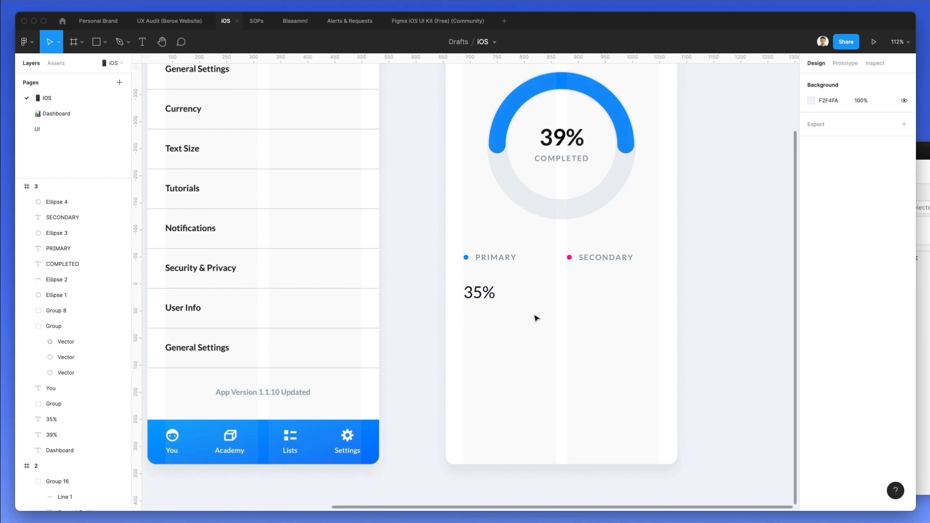
pyautogui.press('r')
pyautogui.moveTo(465, 316)
pyautogui.mouseDown()
pyautogui.moveTo(557, 409)
pyautogui.moveTo(558, 313)
pyautogui.mouseUp()
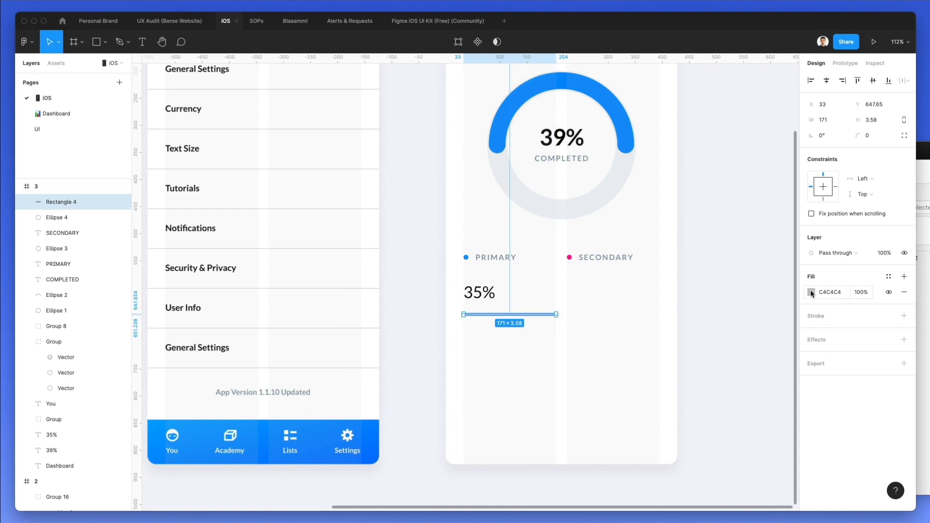
pyautogui.moveTo(860, 130); pyautogui.dragTo(824, 189)
# Step: Fill the thin bar under 35% with the light grey sampled from the chart's background ring
pyautogui.scroll(5, 542, 309)
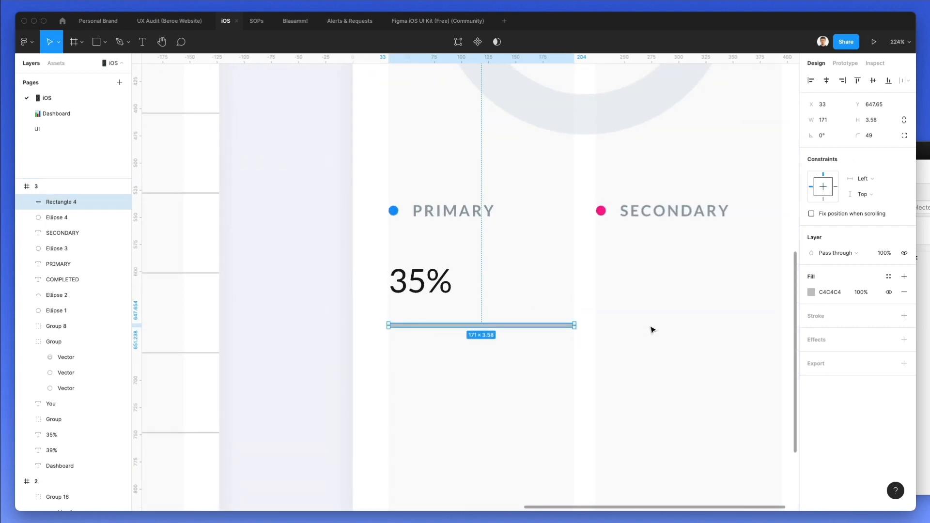
pyautogui.press('i')
pyautogui.click(565, 124)
# Step: Duplicate the grey bar in place, shorten the copy to about 73 px wide, and fill it with the PRIMARY dot's blue
pyautogui.hotkey('ctrl', 'v')
pyautogui.moveTo(574, 326); pyautogui.dragTo(468, 325)
pyautogui.press('i')
pyautogui.click(396, 212)
pyautogui.click(587, 323)
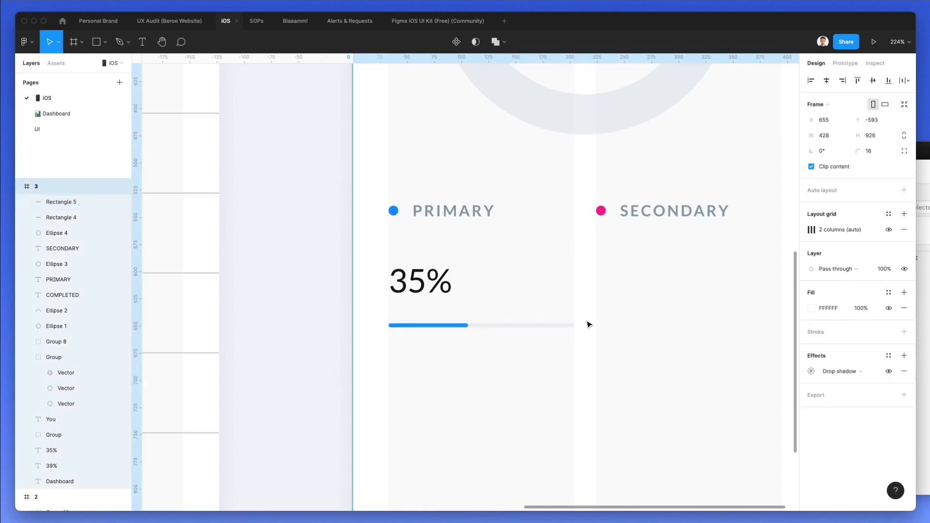
pyautogui.scroll(-3, 587, 324)
pyautogui.scroll(-2, 615, 342)
pyautogui.moveTo(616, 343); pyautogui.dragTo(468, 321)
pyautogui.press('super+z')
pyautogui.click(784, 310)
# Step: Duplicate the 35% text and its progress bar into the second column below the SECONDARY label
pyautogui.scroll(-3, 691, 313)
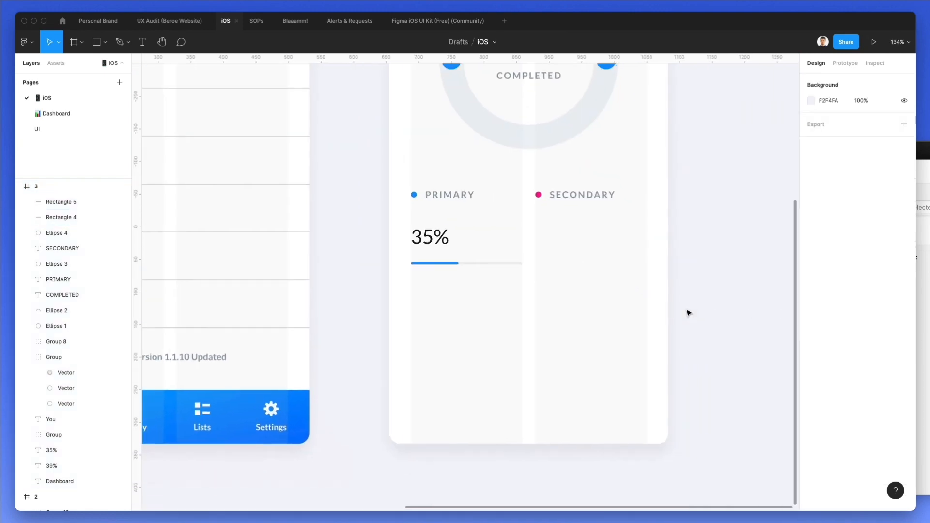
pyautogui.hscroll(3, 676, 314)
pyautogui.scroll(2, 675, 314)
pyautogui.moveTo(365, 260); pyautogui.dragTo(602, 328)
pyautogui.moveTo(431, 283); pyautogui.dragTo(557, 271)
# Step: Change the percentage below the SECONDARY label to 74%
pyautogui.doubleClick(560, 276)
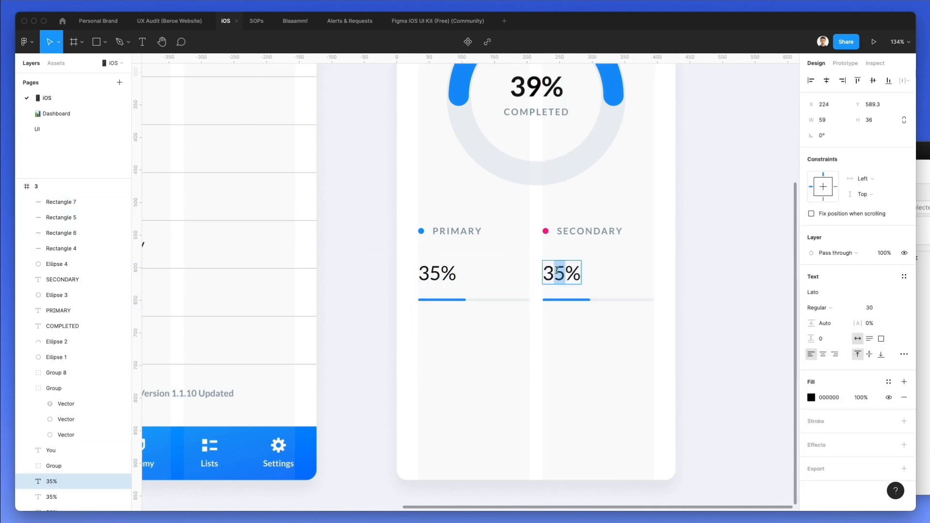
pyautogui.press('BackSpace')
pyautogui.press('BackSpace')
pyautogui.write('74')
pyautogui.press('Escape')
# Step: Lengthen the coloured bar under 74% to about four-fifths of its track and fill it with the SECONDARY dot's pink
pyautogui.click(574, 300)
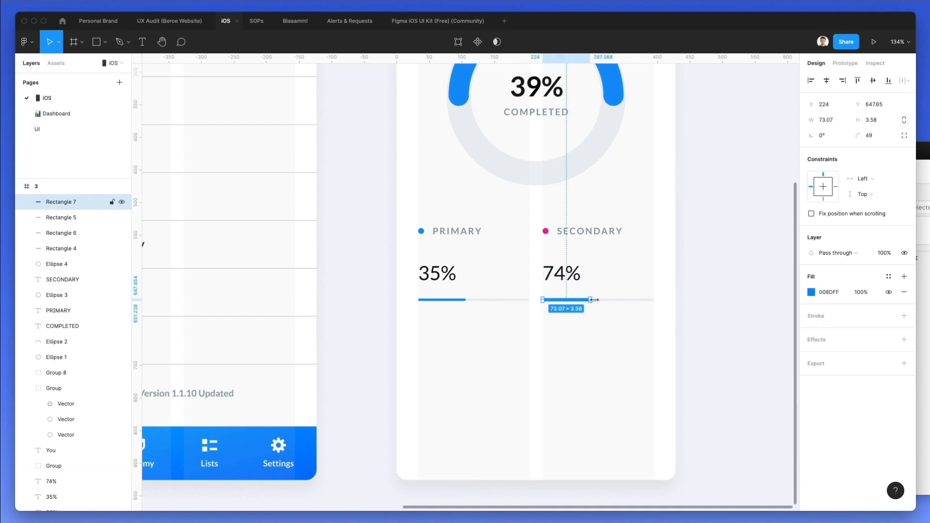
pyautogui.moveTo(594, 300); pyautogui.dragTo(631, 300)
pyautogui.press('i')
pyautogui.click(546, 232)
pyautogui.click(637, 276)
# Step: Duplicate the PRIMARY and SECONDARY blocks, with their dots, percentages and bars, as a second row directly below
pyautogui.moveTo(400, 217); pyautogui.dragTo(681, 345)
pyautogui.moveTo(501, 294); pyautogui.dragTo(444, 392)
pyautogui.press('Down')
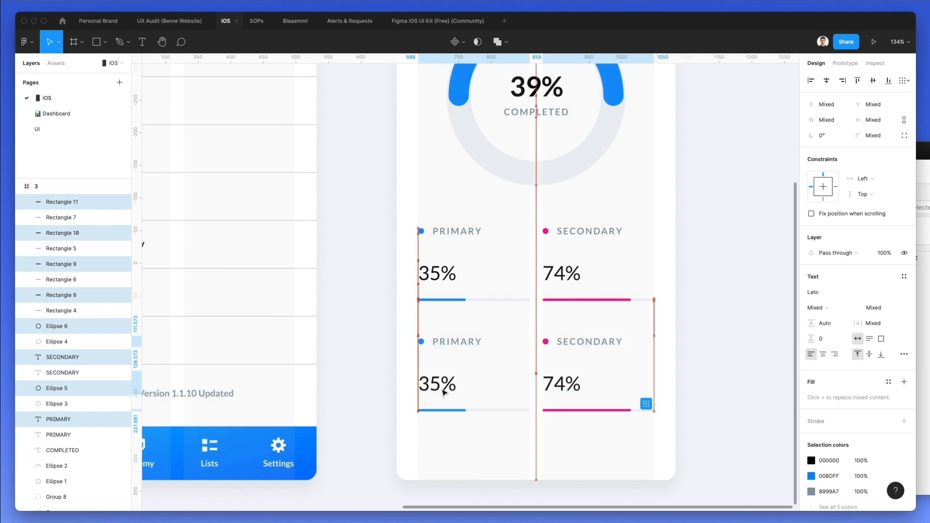
# Step: Change the second row's labels to "TERTIARY" in the first column and "QUATERNARY" in the second
pyautogui.click(450, 337)
pyautogui.doubleClick(450, 338)
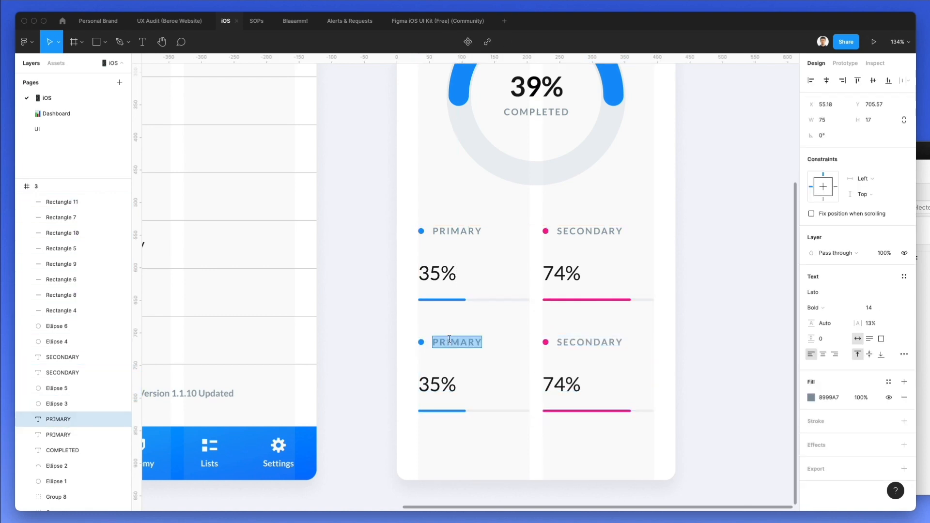
pyautogui.write('TERTIARY')
pyautogui.doubleClick(589, 341)
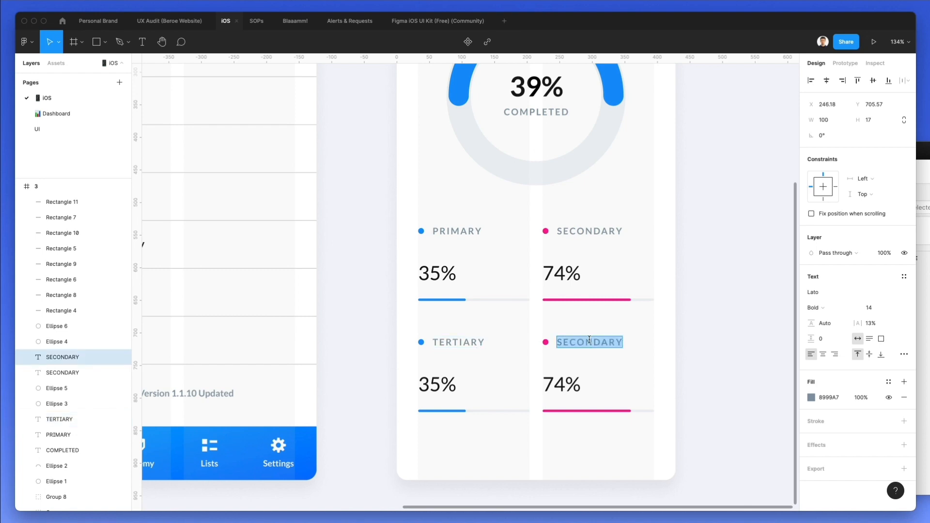
pyautogui.write('QATE')
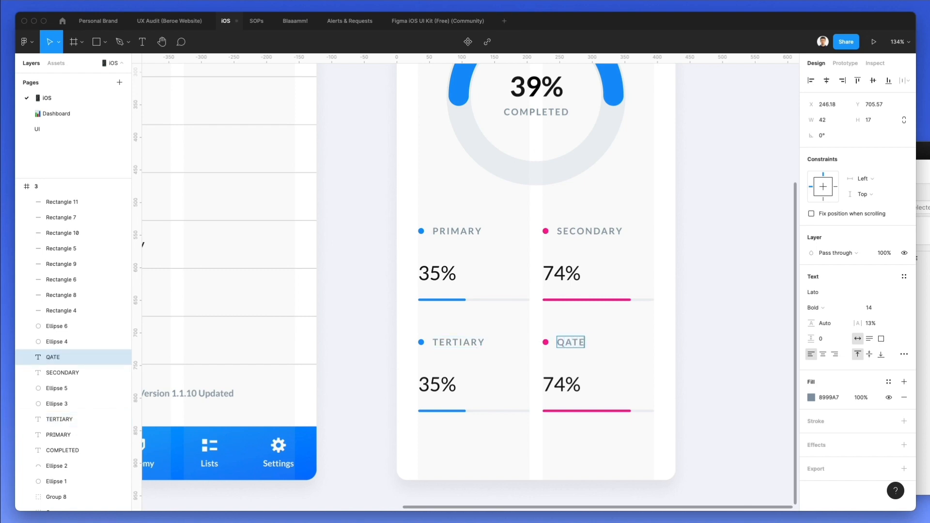
pyautogui.write('RNAR')
pyautogui.write('U')
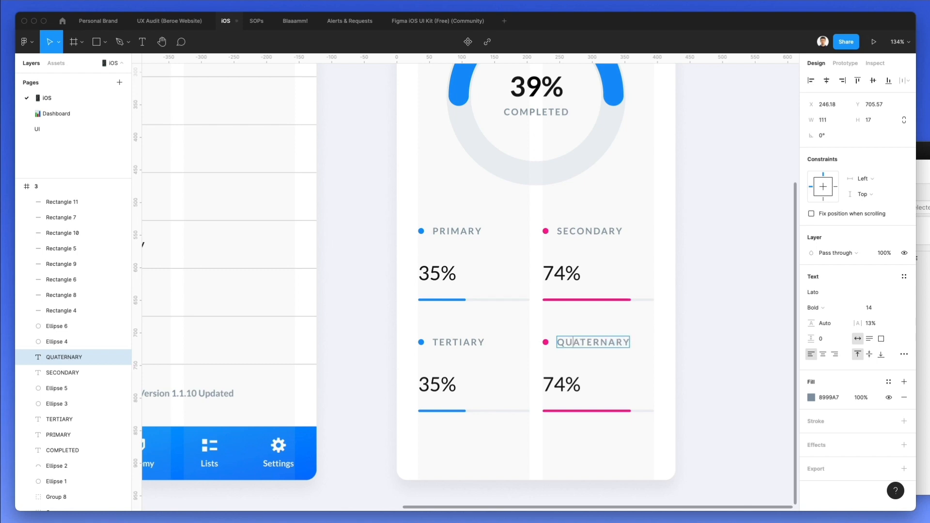
pyautogui.click(697, 373)
# Step: Recolour the QUATERNARY dot orange, FF8A00, and fill the coloured bar beneath its percentage with the same orange
pyautogui.click(545, 343)
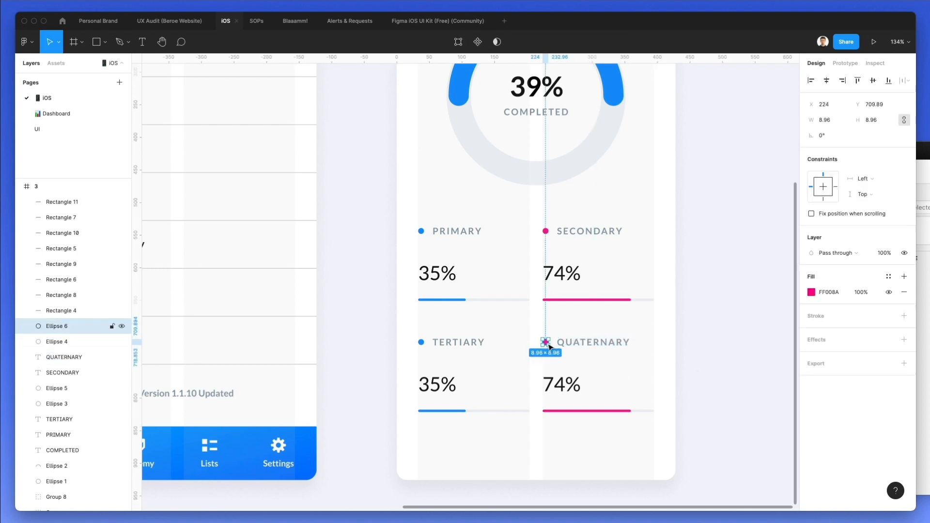
pyautogui.click(810, 292)
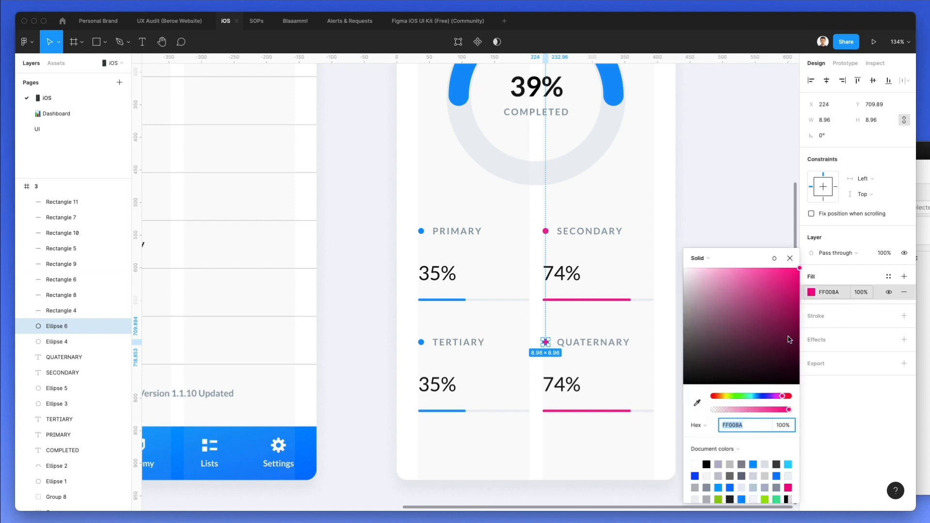
pyautogui.click(720, 396)
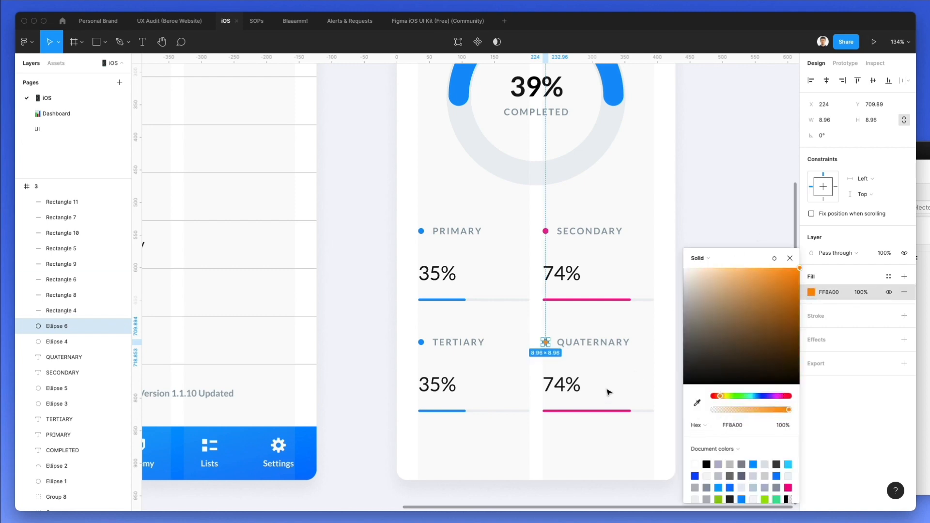
pyautogui.click(608, 411)
pyautogui.press('i')
pyautogui.click(546, 342)
# Step: Recolour the TERTIARY dot green, 91D600, and fill the coloured bar beneath its percentage with the same green
pyautogui.click(421, 342)
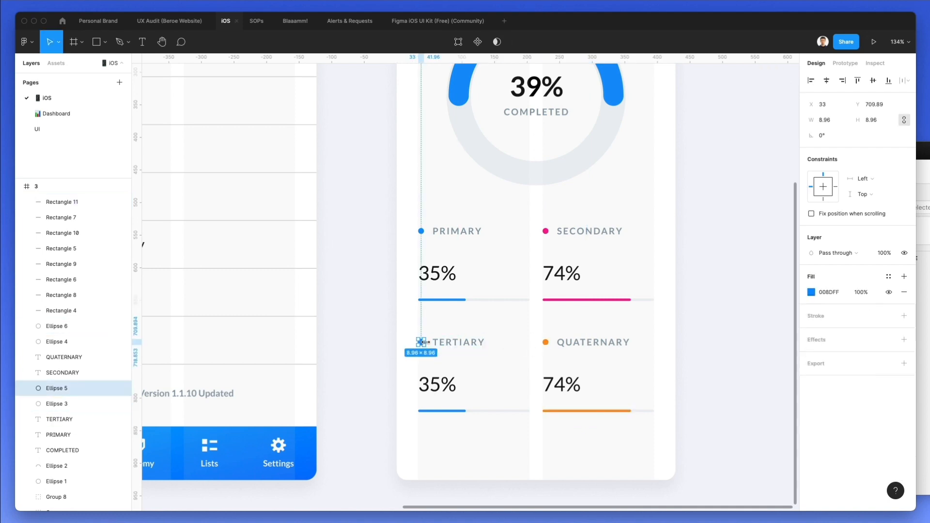
pyautogui.click(811, 293)
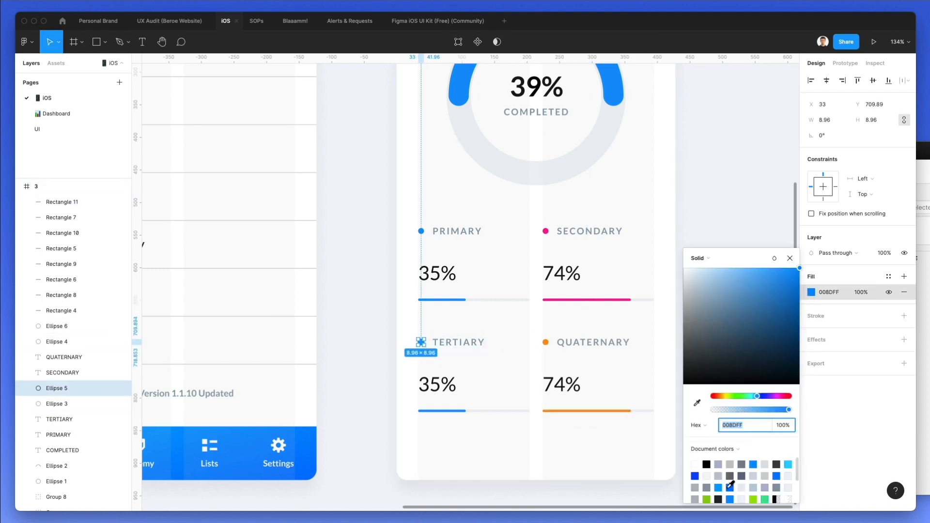
pyautogui.click(754, 498)
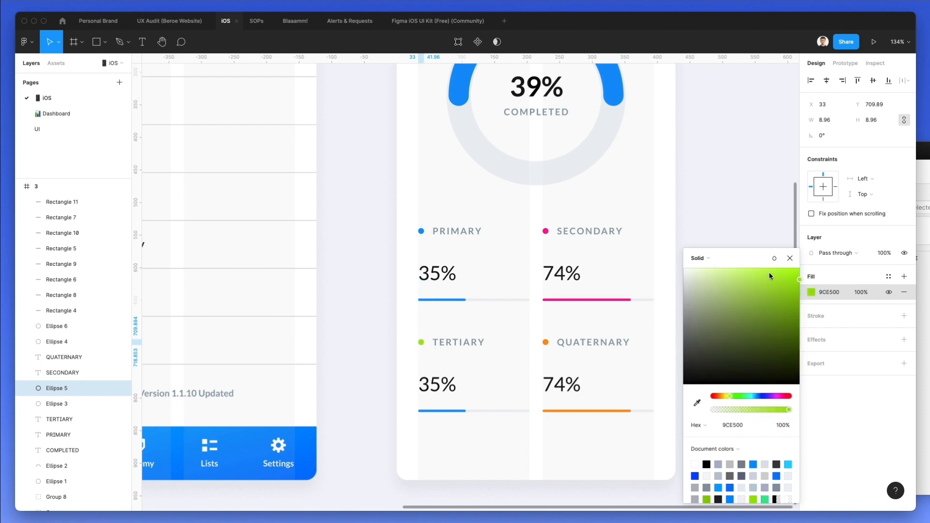
pyautogui.moveTo(795, 283); pyautogui.dragTo(806, 287)
pyautogui.click(520, 358)
pyautogui.click(453, 411)
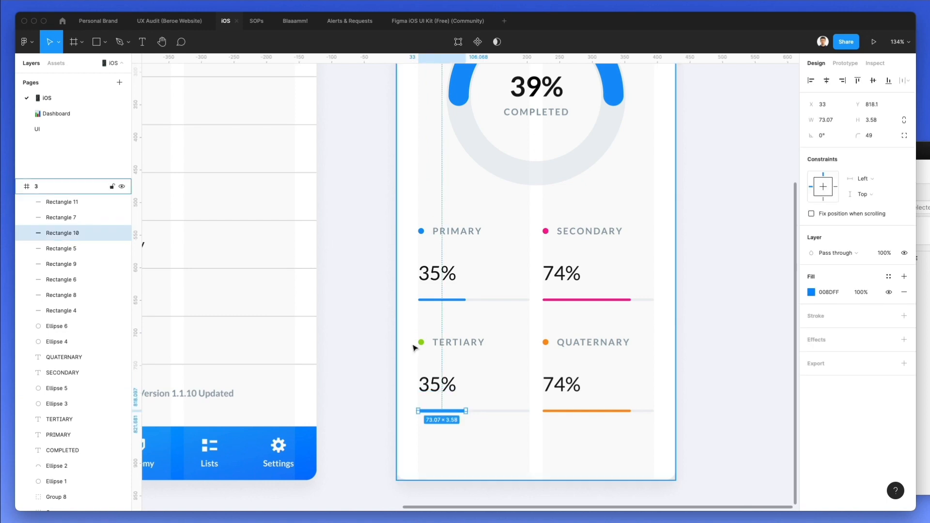
pyautogui.press('i')
pyautogui.click(421, 342)
# Step: Change the TERTIARY percentage to 61% and lengthen its green bar to about 101 wide
pyautogui.click(438, 383)
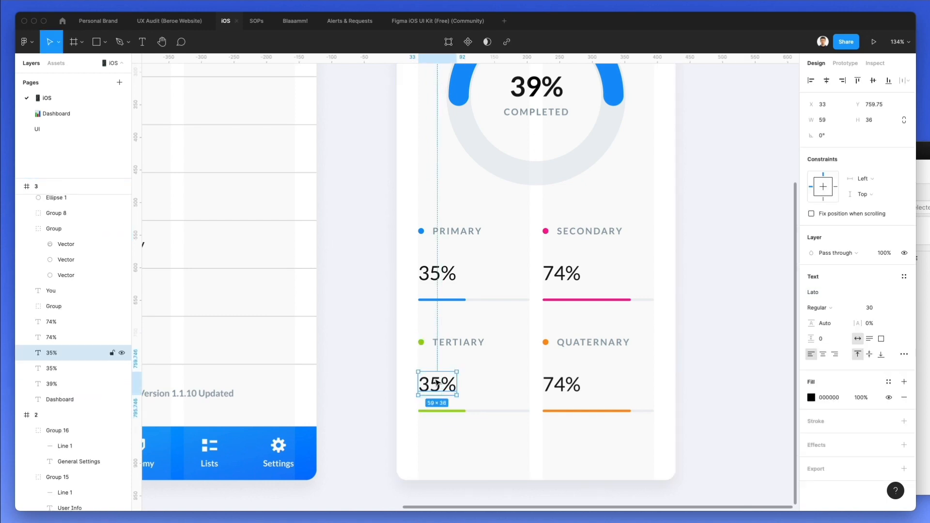
pyautogui.doubleClick(438, 383)
pyautogui.moveTo(436, 381); pyautogui.dragTo(420, 379)
pyautogui.write('61')
pyautogui.click(459, 411)
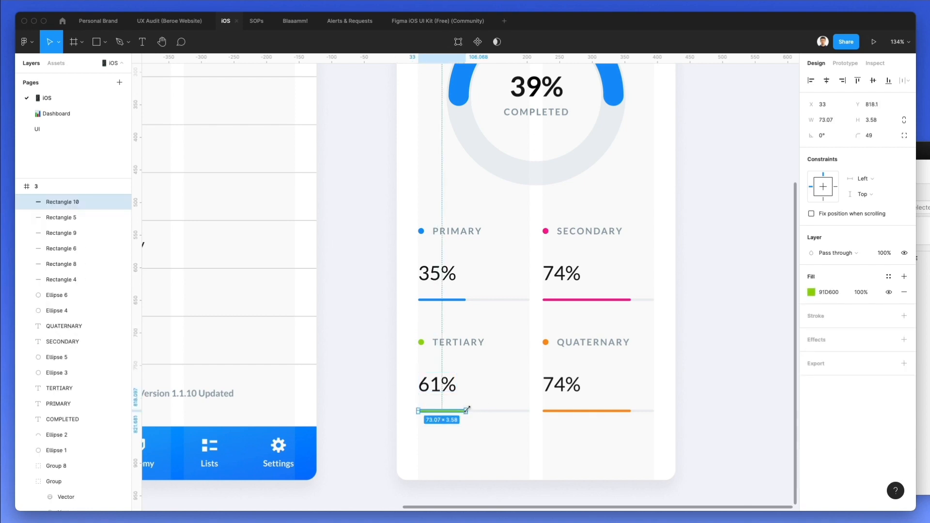
pyautogui.moveTo(468, 411)
pyautogui.mouseDown()
pyautogui.moveTo(494, 411)
pyautogui.moveTo(486, 411)
pyautogui.mouseUp()
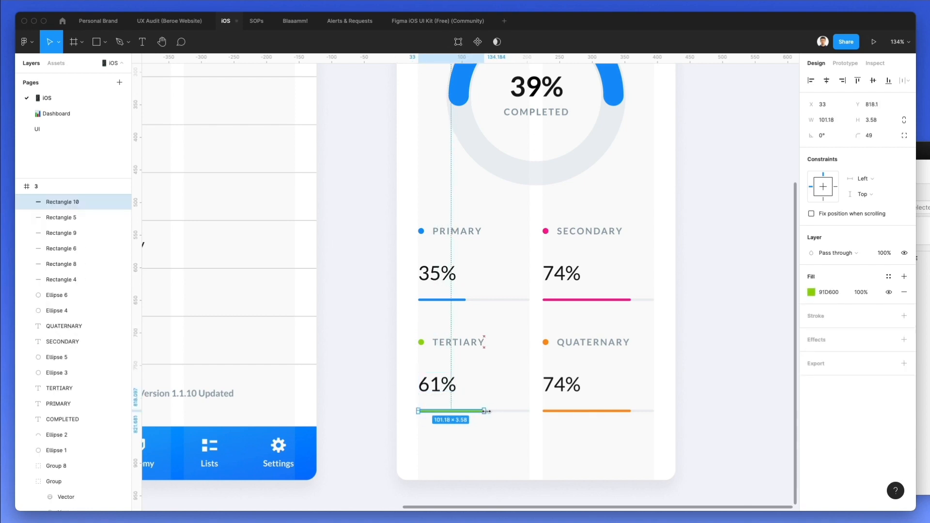
# Step: Change the QUATERNARY percentage to 19% and shorten its orange bar to about one-fifth of the track
pyautogui.click(562, 385)
pyautogui.doubleClick(562, 385)
pyautogui.moveTo(567, 385); pyautogui.dragTo(517, 380)
pyautogui.write('19')
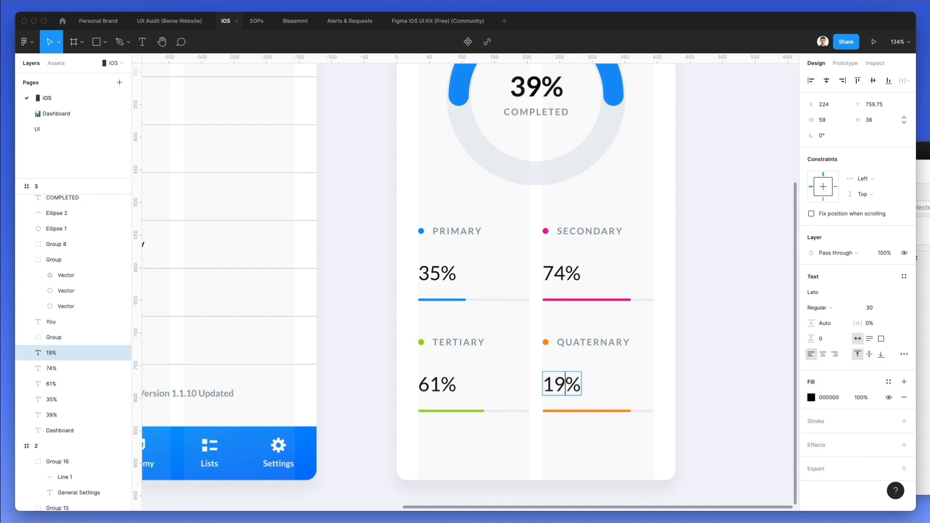
pyautogui.press('Escape')
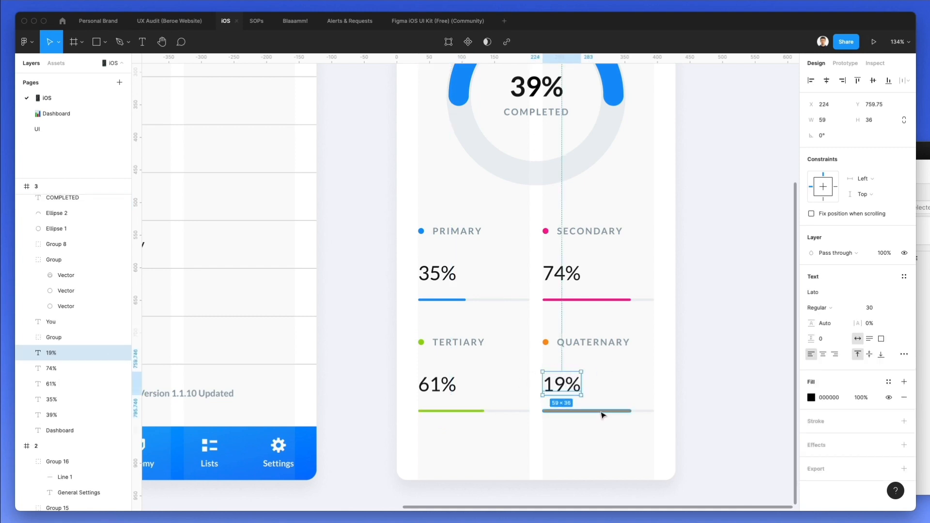
pyautogui.click(602, 412)
pyautogui.moveTo(631, 411); pyautogui.dragTo(565, 411)
pyautogui.click(577, 434)
# Step: Duplicate a grey progress track as a centred home indicator at the Dashboard screen's lower edge, with height 5.58 and corner radius 124
pyautogui.scroll(-2, 577, 434)
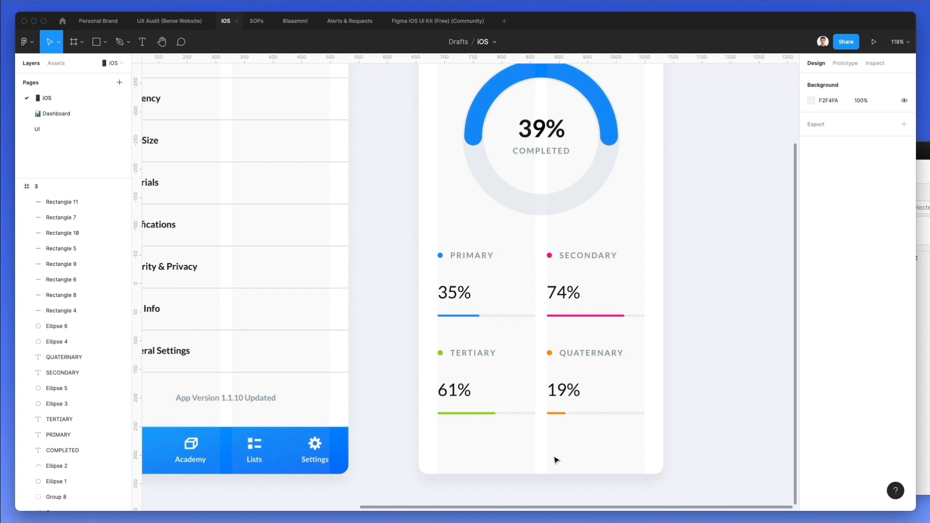
pyautogui.click(508, 413)
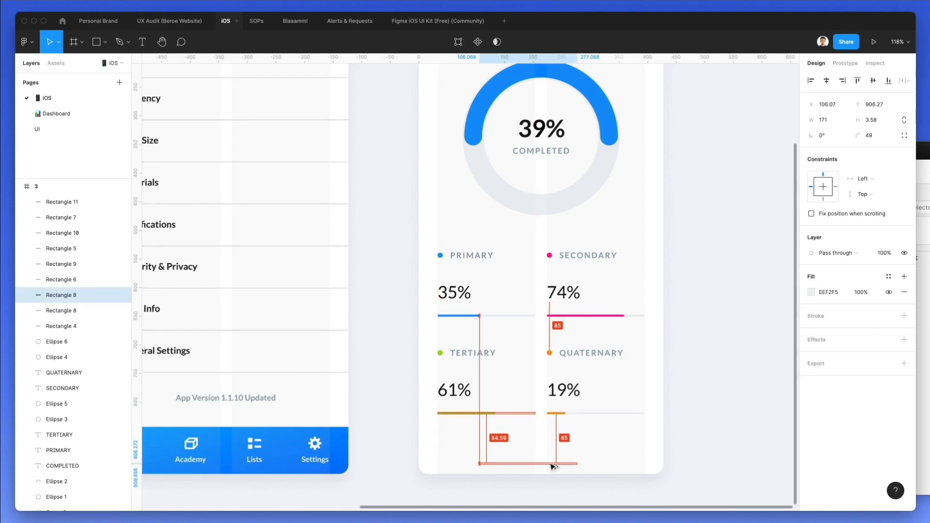
pyautogui.hotkey('shift', 'Right')
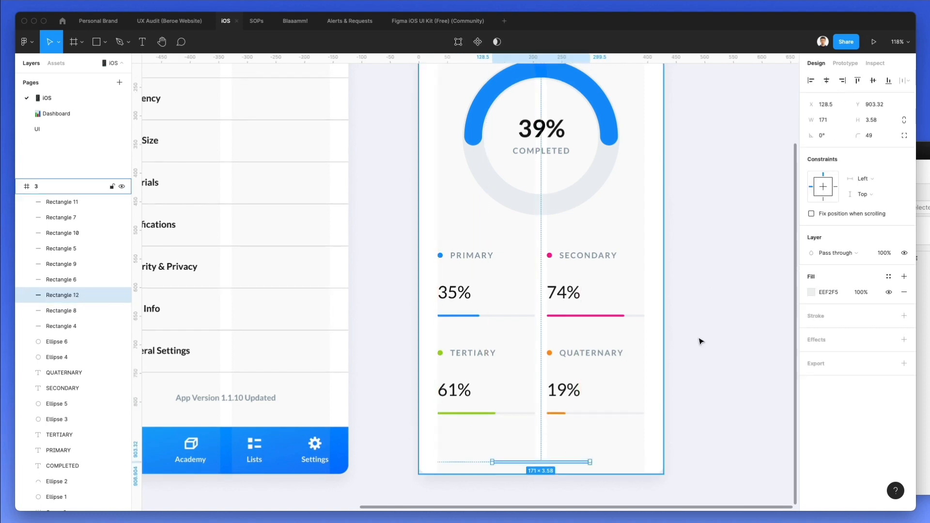
pyautogui.press('Up')
pyautogui.press('Up')
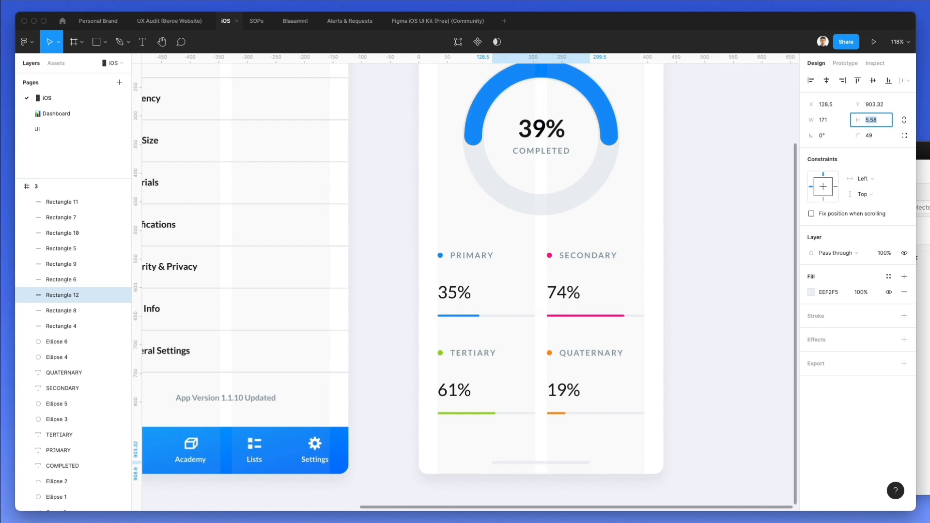
pyautogui.press('Up')
pyautogui.moveTo(852, 142); pyautogui.dragTo(680, 131)
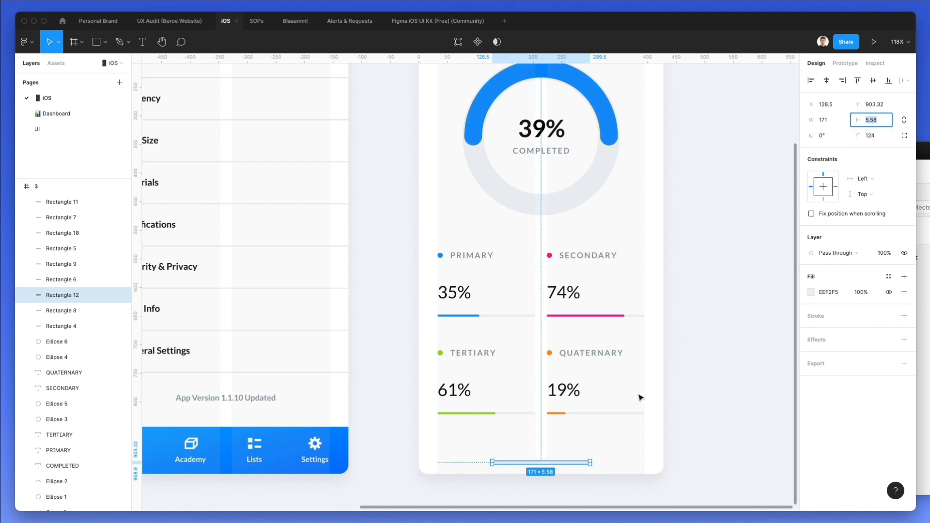
pyautogui.click(630, 413)
pyautogui.click(573, 462)
pyautogui.press('Up')
pyautogui.click(693, 343)
pyautogui.hotkey('shift', '1')
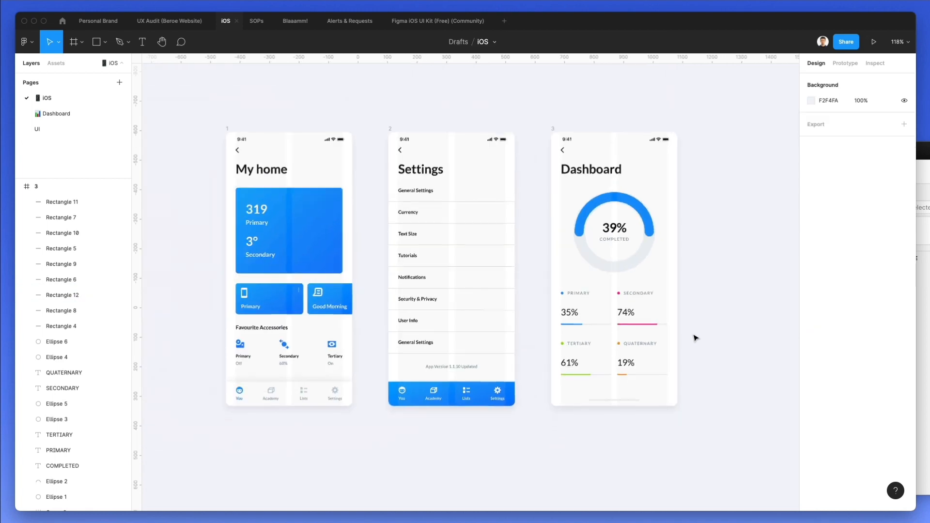
pyautogui.moveTo(667, 359); pyautogui.dragTo(714, 394)
pyautogui.click(726, 283)
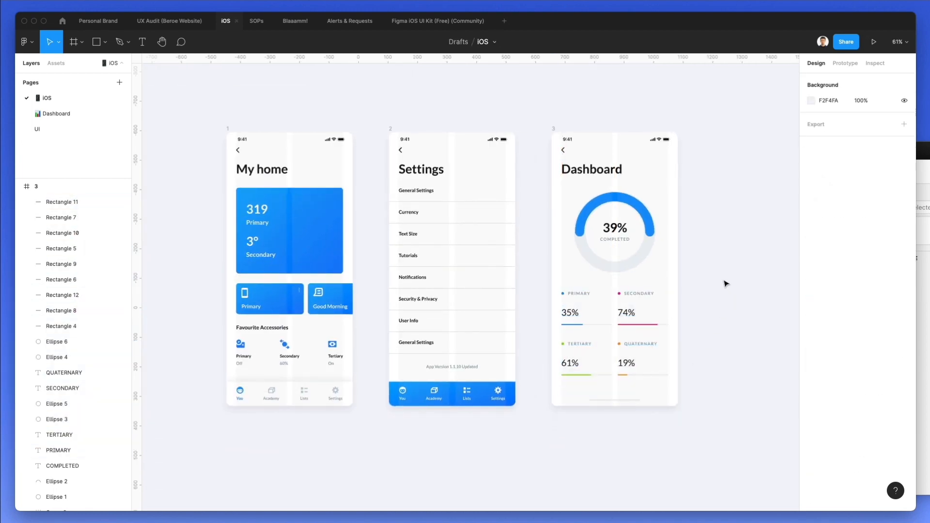
# Step: Duplicate the Dashboard screen and place the copy beside it as the fourth screen, matching the existing spacing
pyautogui.hscroll(2, 722, 275)
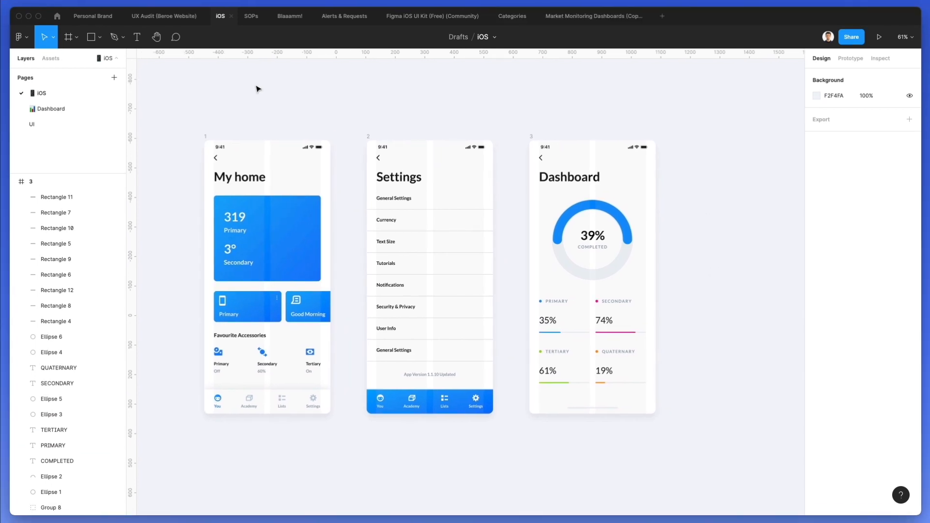
pyautogui.hscroll(3, 558, 170)
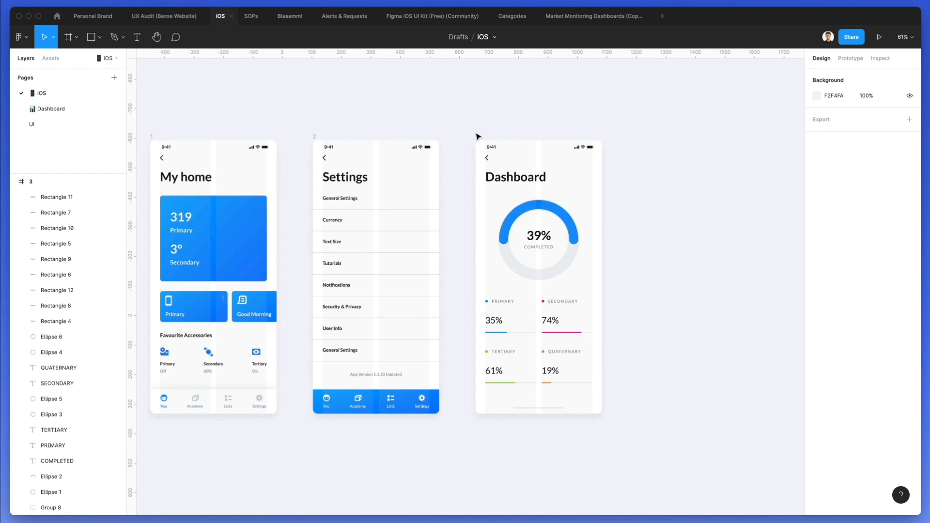
pyautogui.click(477, 137)
pyautogui.moveTo(495, 160); pyautogui.dragTo(657, 165)
pyautogui.hscroll(3, 719, 218)
pyautogui.click(717, 217)
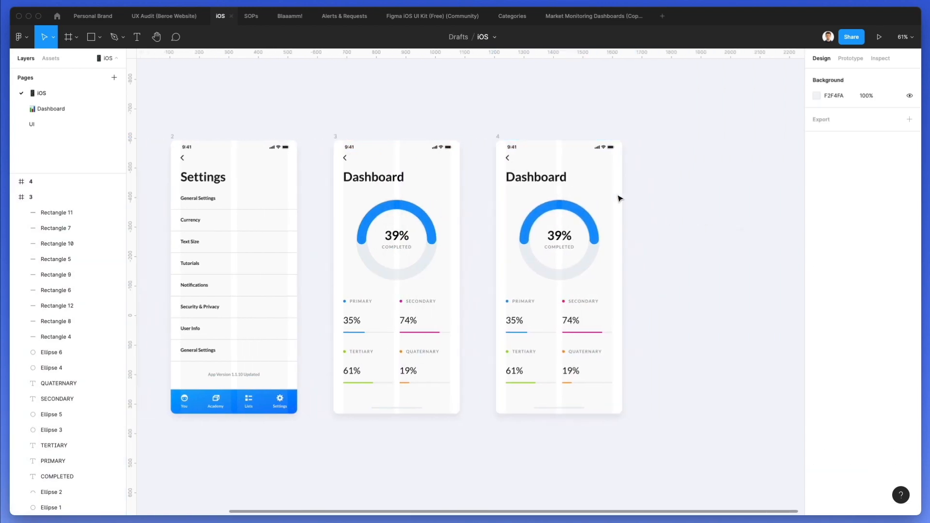
# Step: Change the fourth screen's title to "Investment"
pyautogui.scroll(2, 577, 173)
pyautogui.click(527, 178)
pyautogui.doubleClick(527, 177)
pyautogui.write('Investment')
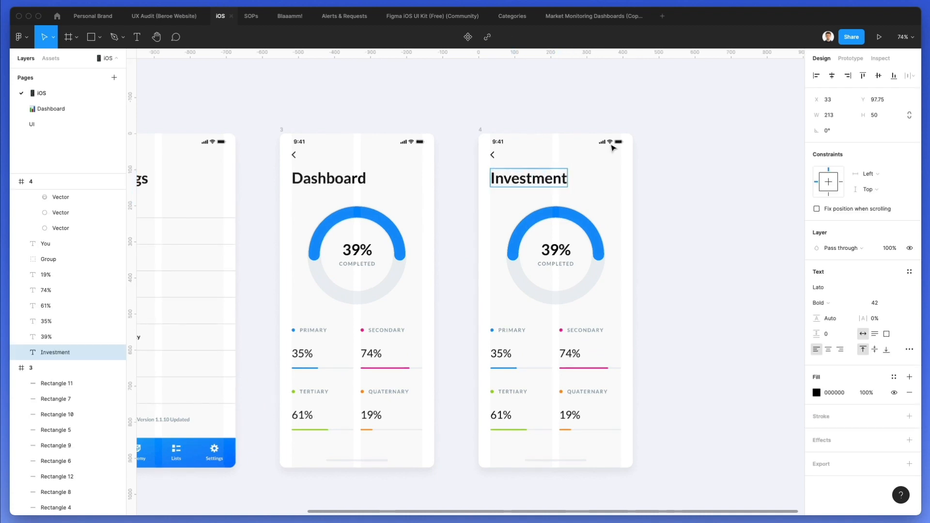
pyautogui.press('Escape')
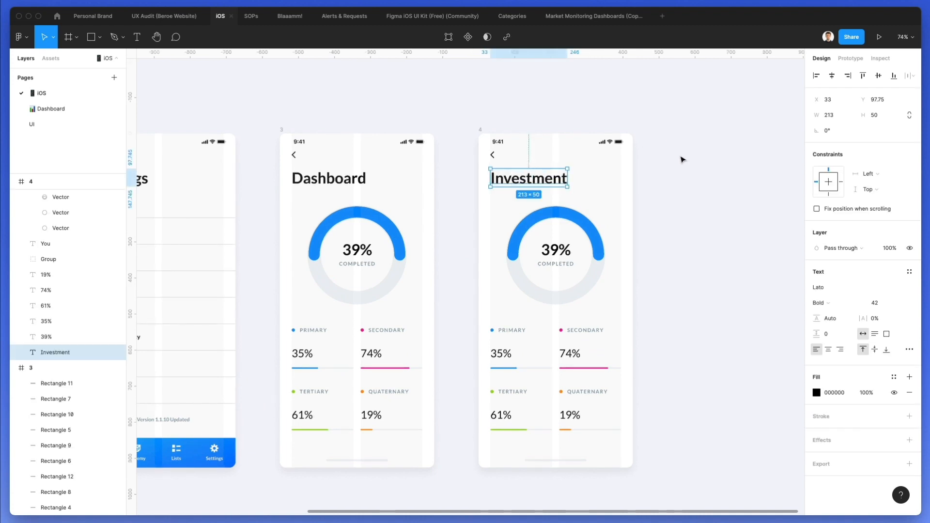
pyautogui.click(715, 115)
# Step: Delete the blue arc from the ring chart on the Investment screen
pyautogui.scroll(5, 617, 218)
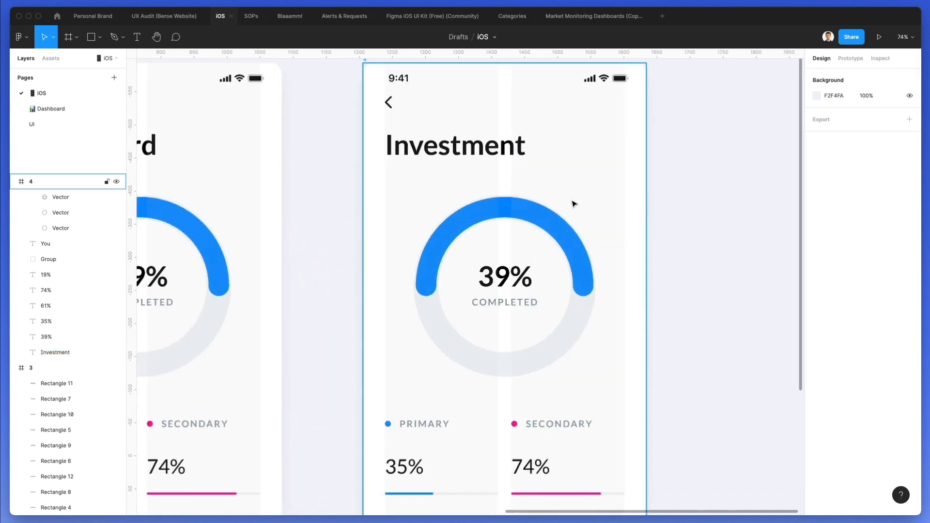
pyautogui.click(539, 221)
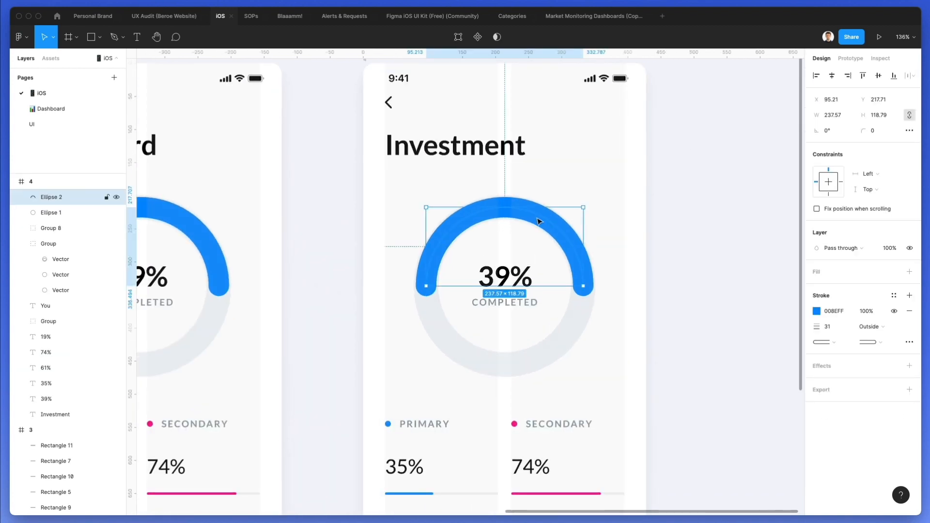
pyautogui.press('Delete')
# Step: Draw a horizontal line 362 wide across both layout columns below the Investment title
pyautogui.press('l')
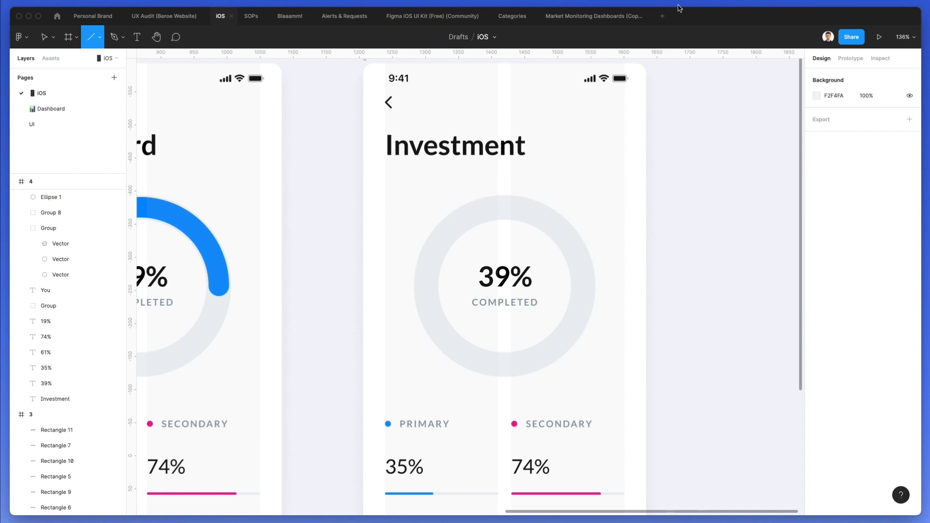
pyautogui.moveTo(386, 249); pyautogui.dragTo(624, 248)
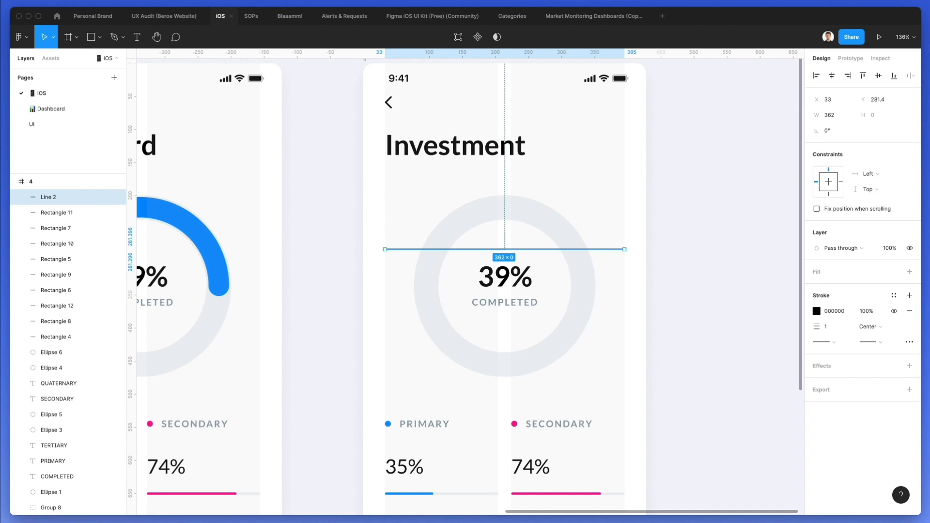
pyautogui.click(802, 0)
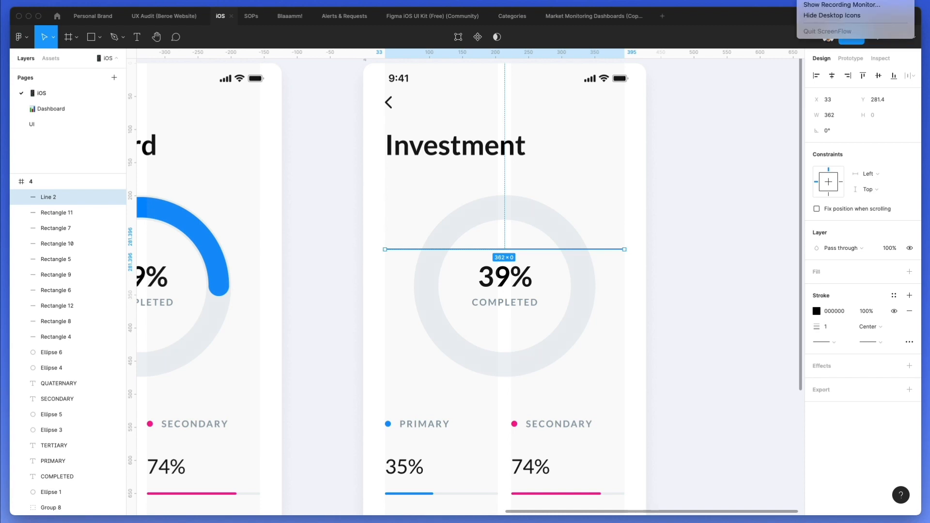
pyautogui.click(692, 152)
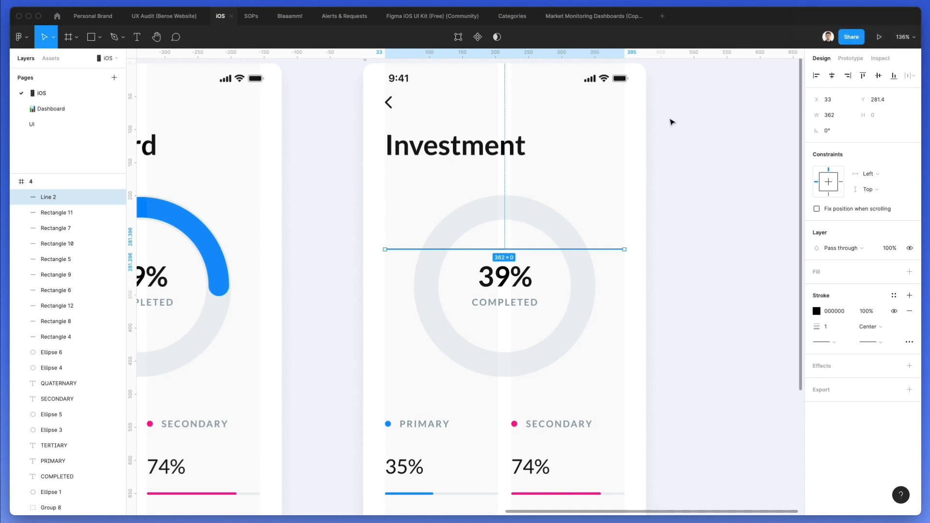
# Step: Delete the grey ring, the 39% value and the COMPLETED label from the Investment screen
pyautogui.moveTo(377, 260); pyautogui.dragTo(576, 342)
pyautogui.press('Delete')
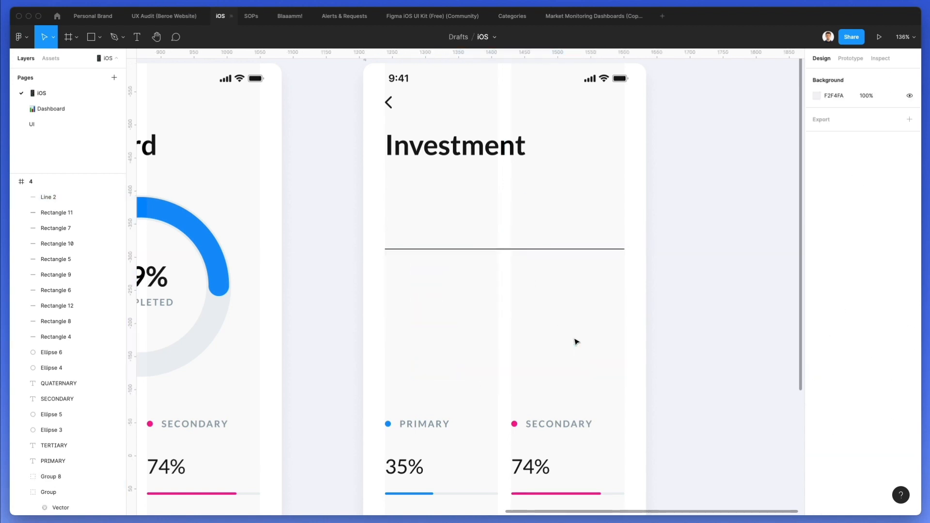
# Step: Set the stroke of the line below the Investment title to 4 with round ends
pyautogui.click(531, 250)
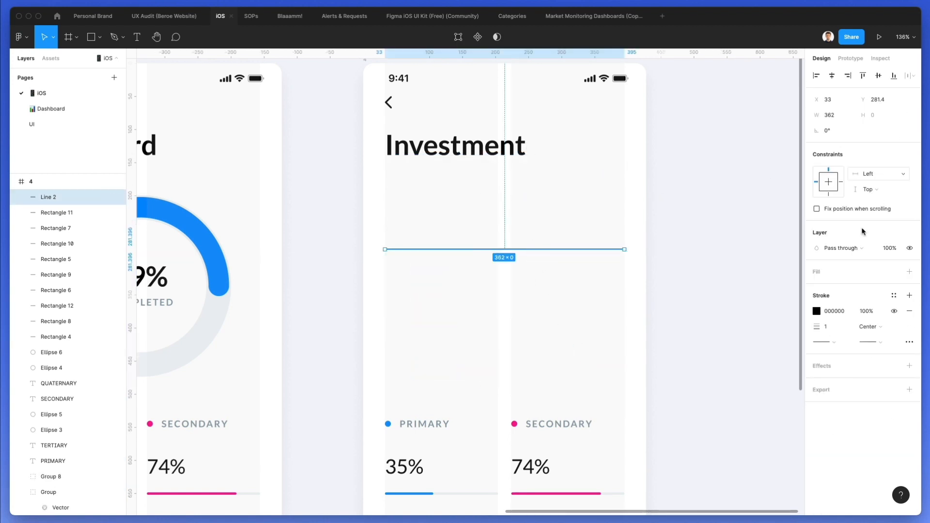
pyautogui.click(834, 329)
pyautogui.write('3')
pyautogui.press('Return')
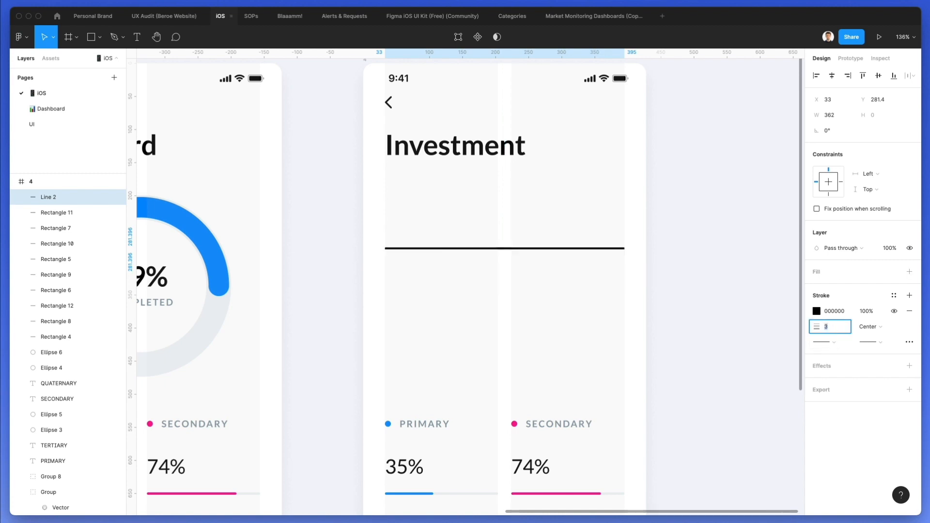
pyautogui.press('Up')
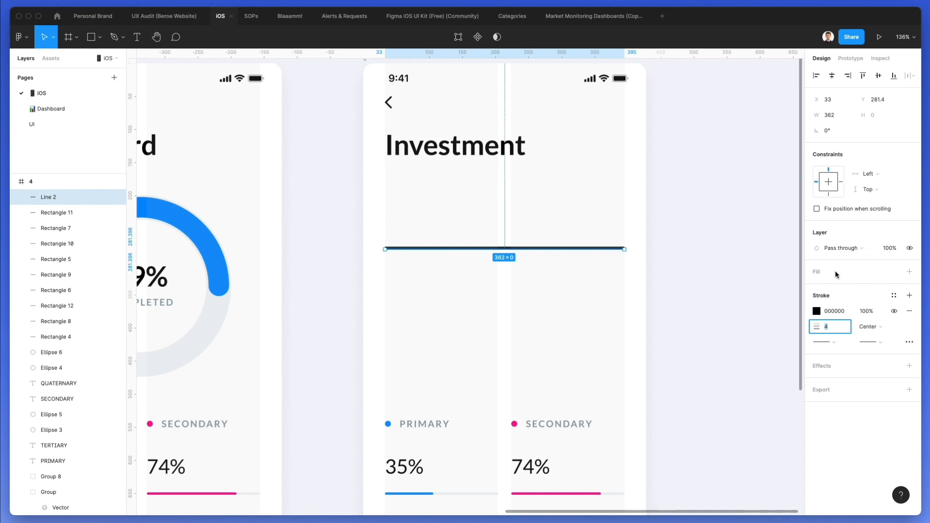
pyautogui.click(874, 340)
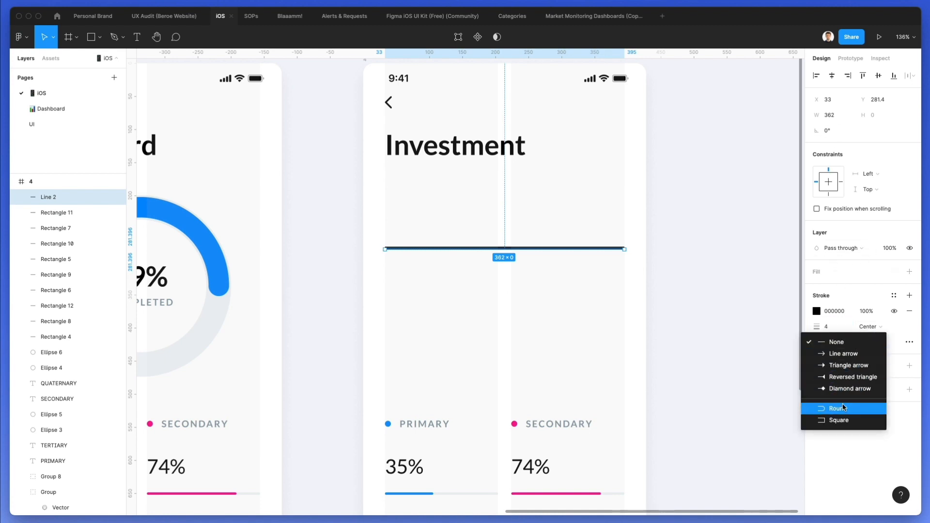
pyautogui.click(870, 409)
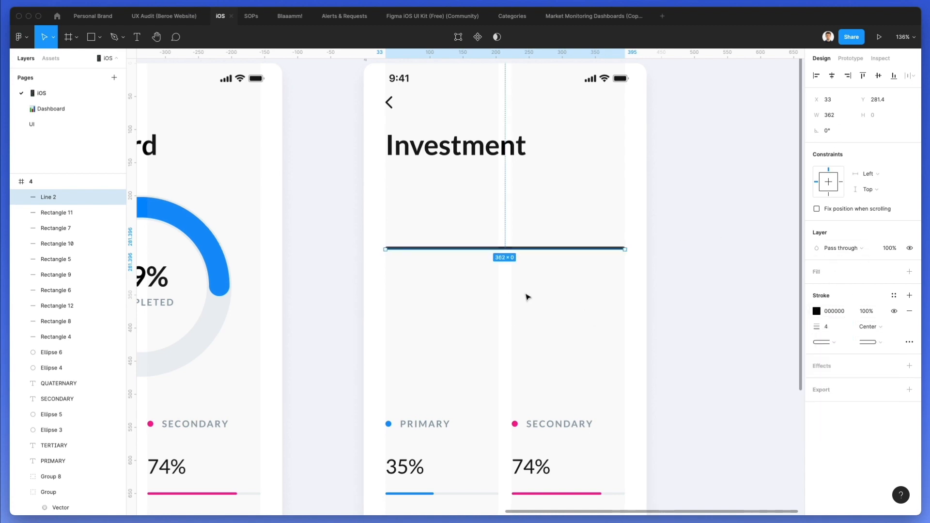
# Step: Recolour the line below the Investment title with the light grey sampled from the Dashboard ring
pyautogui.hscroll(-2, 528, 297)
pyautogui.scroll(-1, 527, 297)
pyautogui.click(263, 300)
pyautogui.click(502, 188)
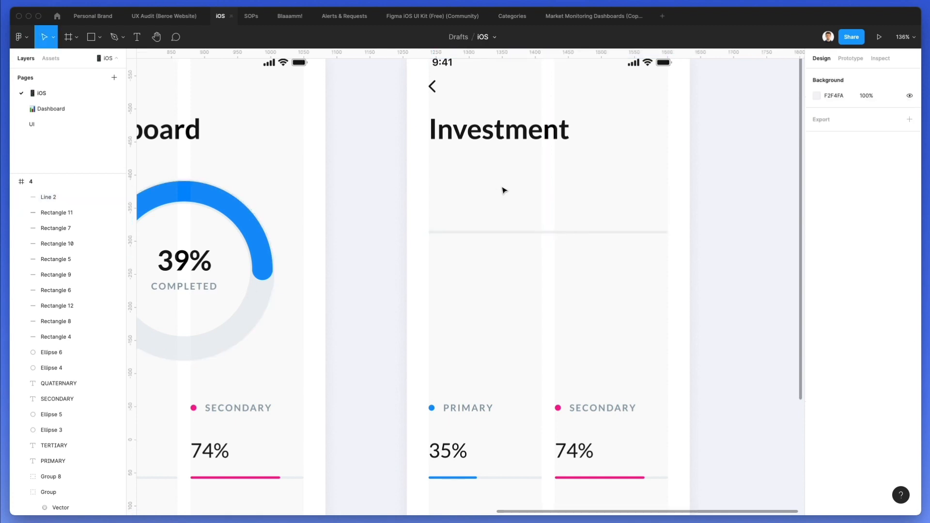
# Step: Duplicate the grey line in place, shorten the copy to about a third of its length and colour it with the ring's blue
pyautogui.click(517, 232)
pyautogui.press('super+c')
pyautogui.press('super+v')
pyautogui.moveTo(667, 233); pyautogui.dragTo(508, 233)
pyautogui.press('i')
pyautogui.click(262, 241)
pyautogui.click(488, 219)
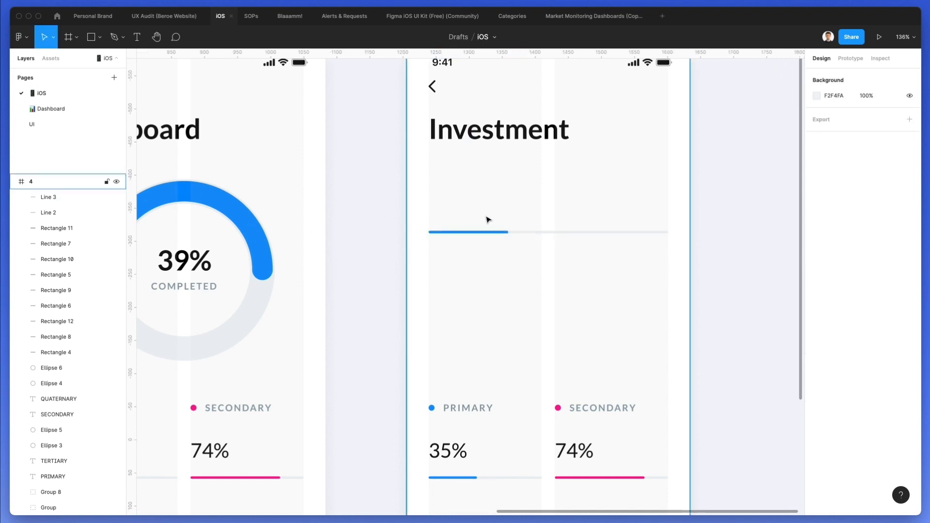
# Step: Draw a slider knob circle about 21 × 21 centred on the end of the blue line
pyautogui.scroll(5, 488, 220)
pyautogui.press('o')
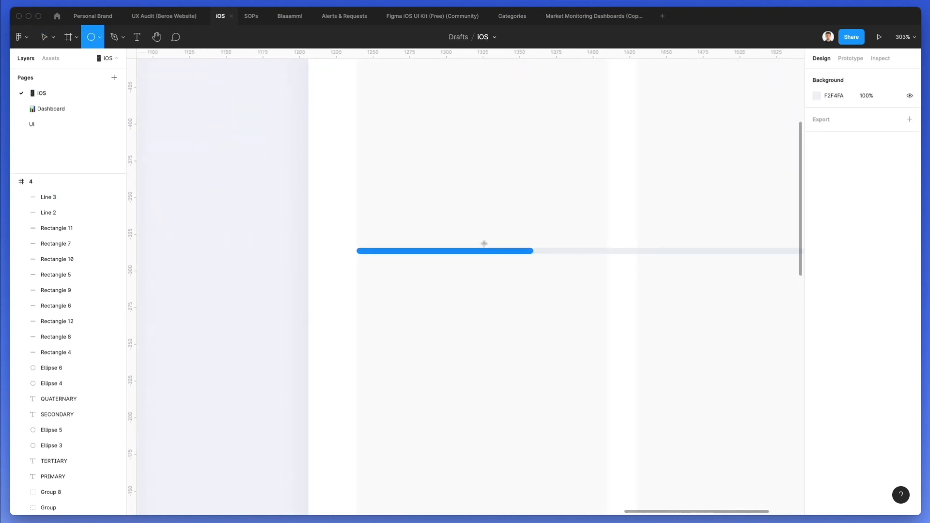
pyautogui.moveTo(531, 250); pyautogui.dragTo(546, 237)
pyautogui.scroll(-5, 546, 234)
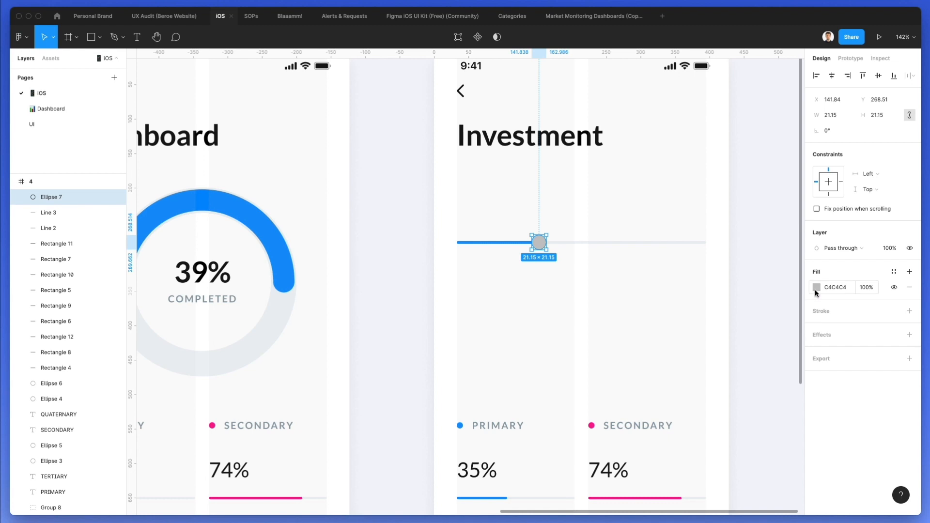
# Step: Fill the slider knob with white FFFFFF and add a drop shadow to it
pyautogui.press('i')
pyautogui.click(348, 247)
pyautogui.click(817, 334)
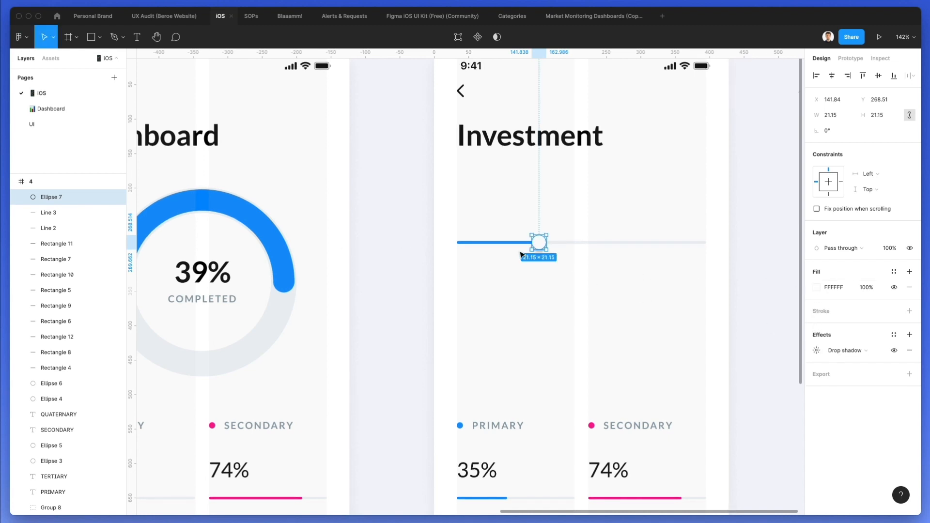
# Step: Set the knob's drop shadow to a Y offset of 2, a blur of 15 and an opacity of 18%
pyautogui.click(816, 349)
pyautogui.click(711, 389)
pyautogui.press('Down')
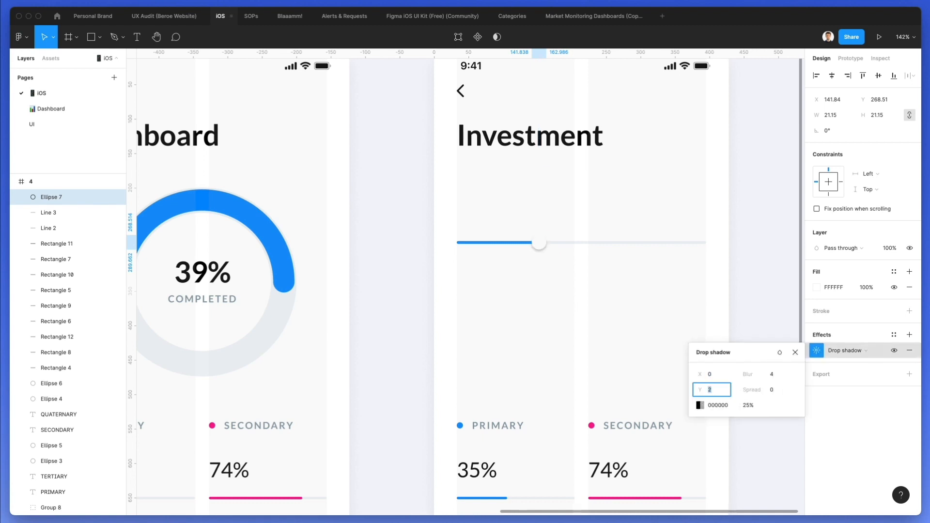
pyautogui.click(772, 373)
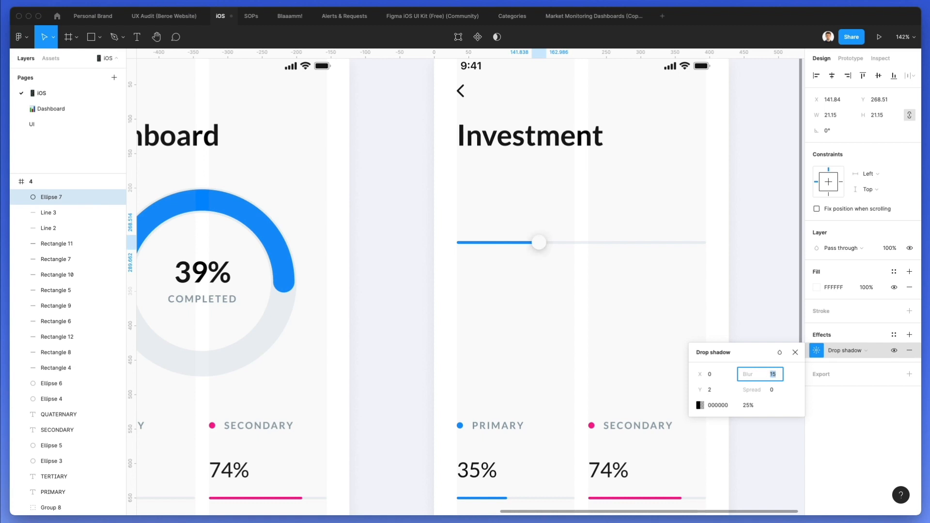
pyautogui.click(748, 405)
pyautogui.write('15')
pyautogui.press('Return')
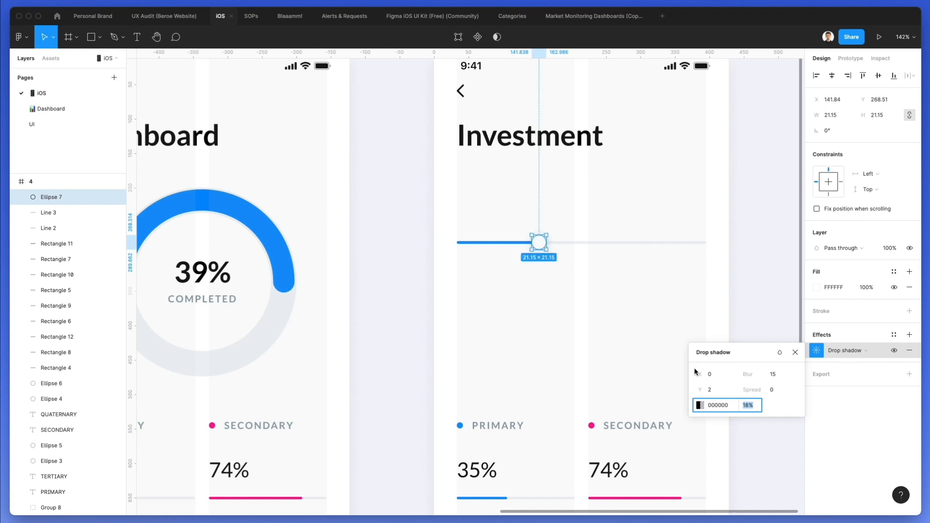
# Step: Increase the knob shadow's blur to 18 and its opacity to 22%
pyautogui.click(772, 374)
pyautogui.press('Up')
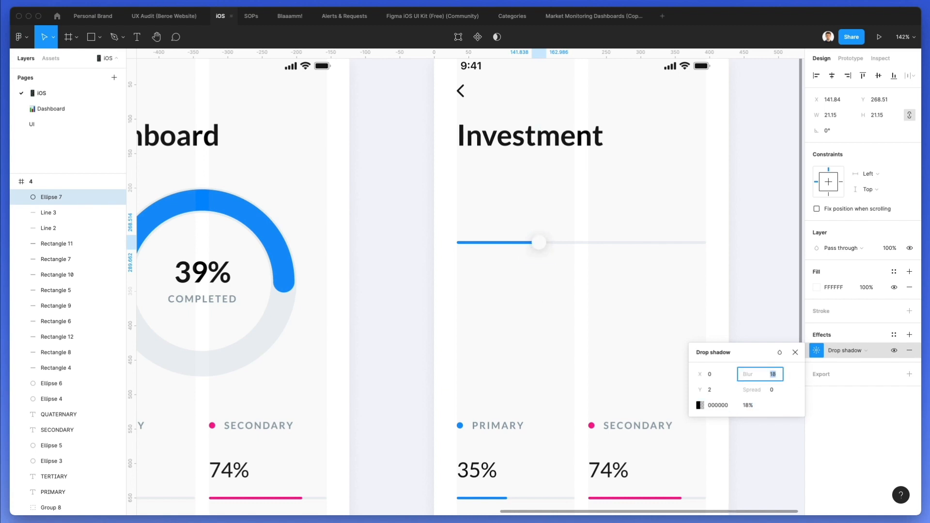
pyautogui.click(748, 405)
pyautogui.press('Up')
pyautogui.press('Up')
pyautogui.press('Up')
pyautogui.press('Up')
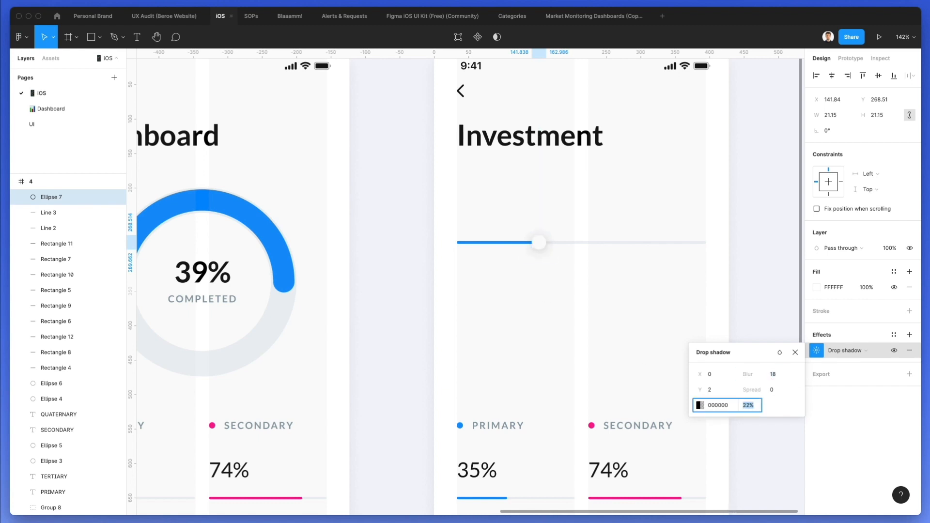
pyautogui.click(573, 331)
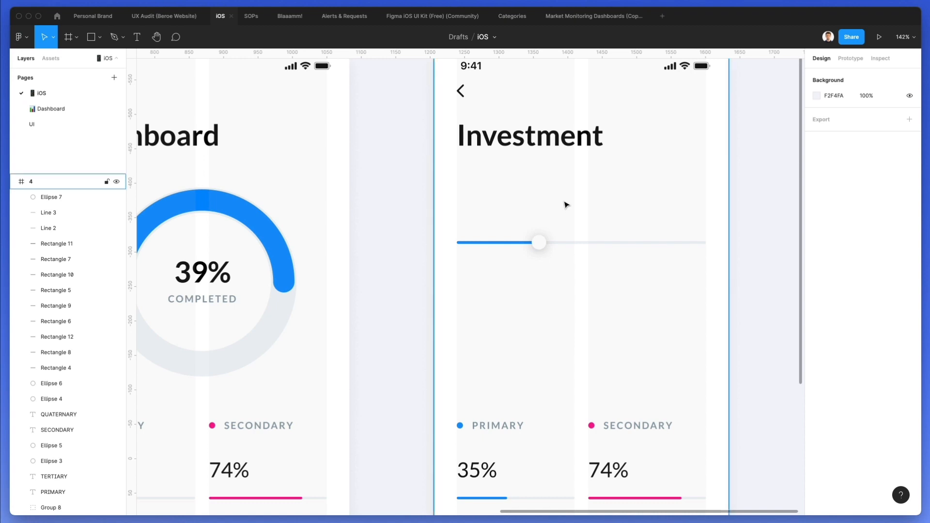
# Step: Copy the Investment screen's 35% value to above the slider and change the copy's text to "$20,000"
pyautogui.scroll(-1, 565, 203)
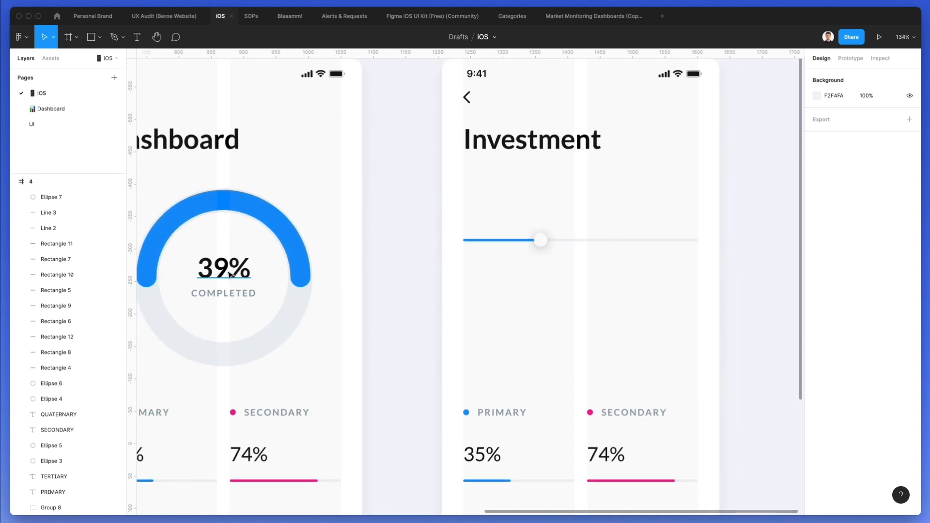
pyautogui.moveTo(484, 447); pyautogui.dragTo(495, 199)
pyautogui.doubleClick(494, 196)
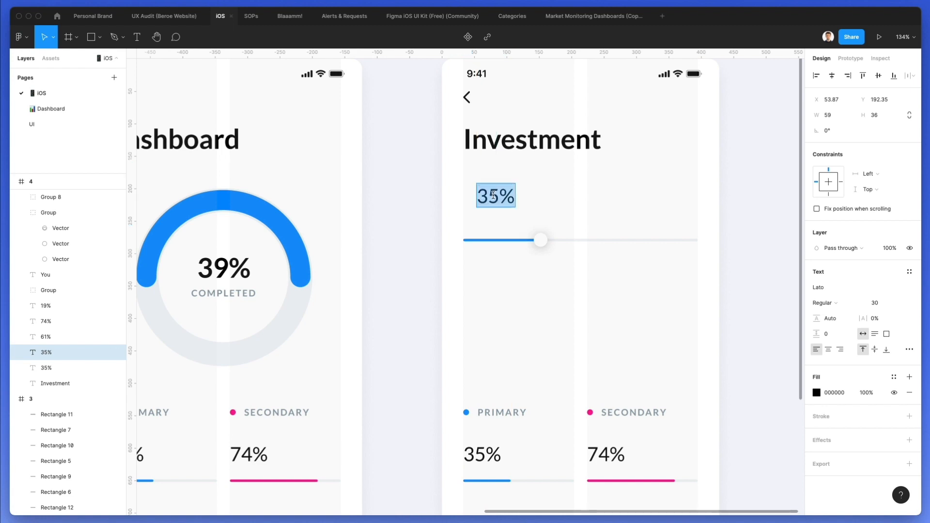
pyautogui.write('$20')
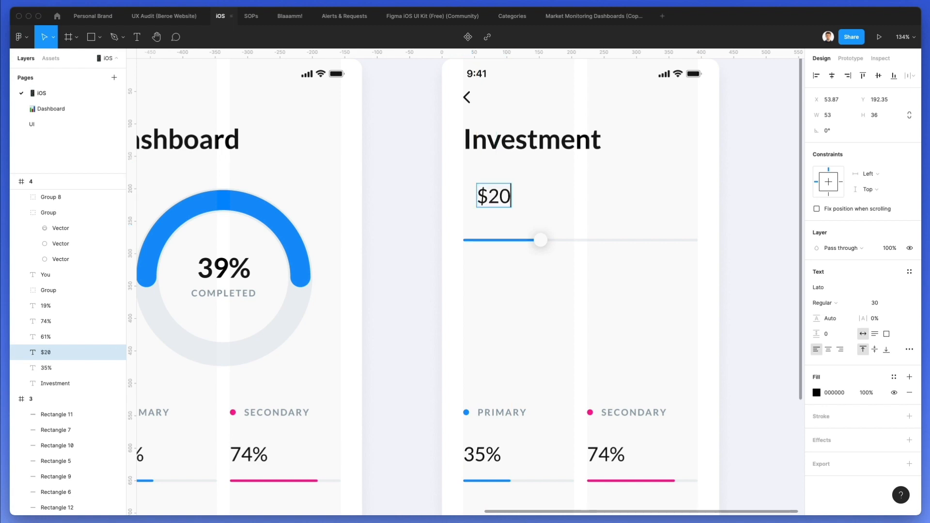
pyautogui.write('000,000')
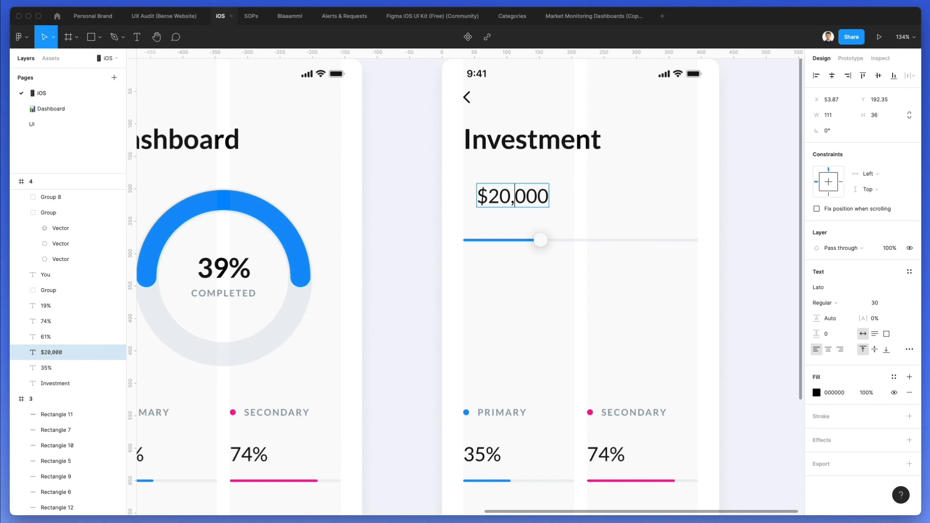
# Step: Centre the $20,000 amount horizontally above the slider on the Investment screen
pyautogui.press('Escape')
pyautogui.moveTo(514, 196); pyautogui.dragTo(585, 270)
pyautogui.click(583, 281)
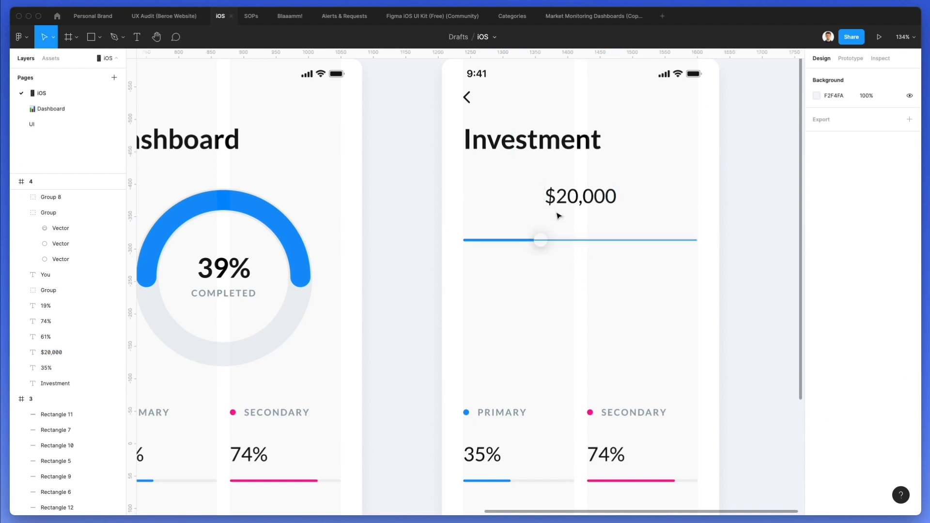
# Step: Set the dollar sign of the $20,000 amount to font size 22 and insert a space after it
pyautogui.doubleClick(556, 198)
pyautogui.moveTo(545, 196); pyautogui.dragTo(556, 196)
pyautogui.click(872, 302)
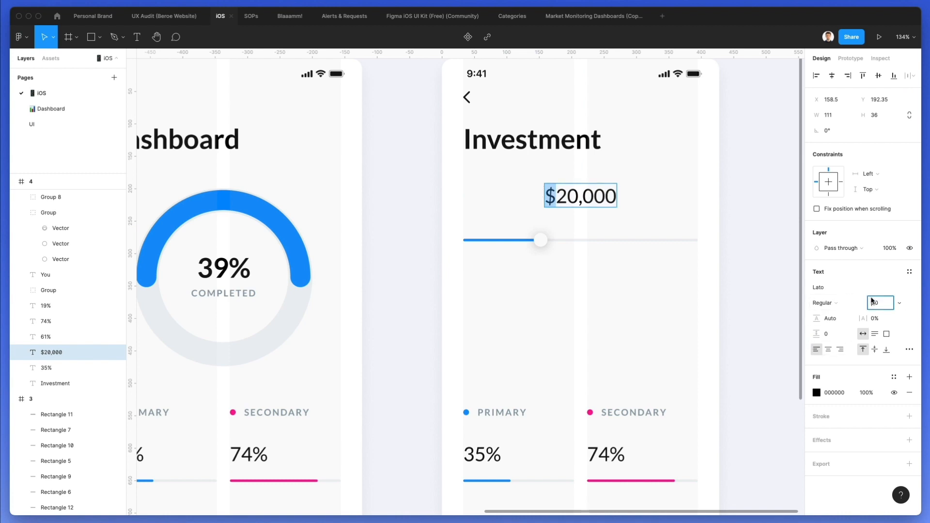
pyautogui.write('22')
pyautogui.press('Return')
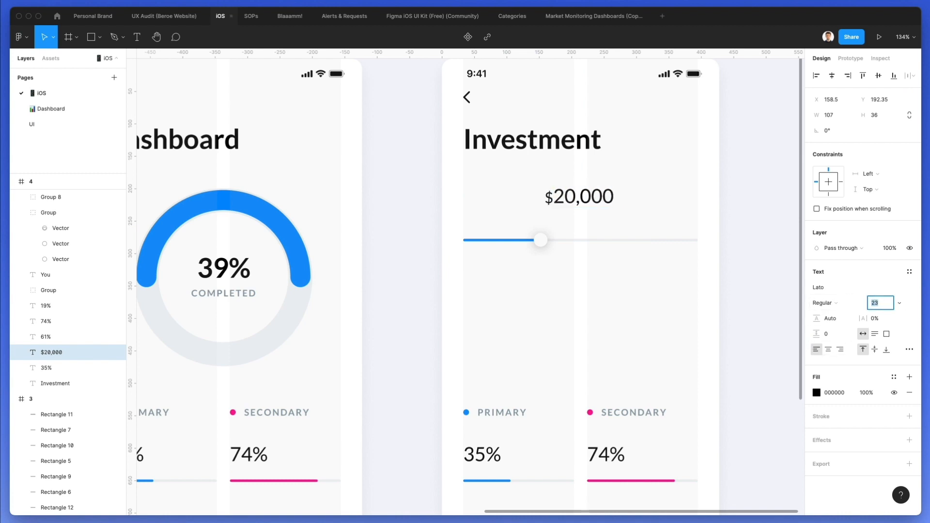
pyautogui.click(558, 198)
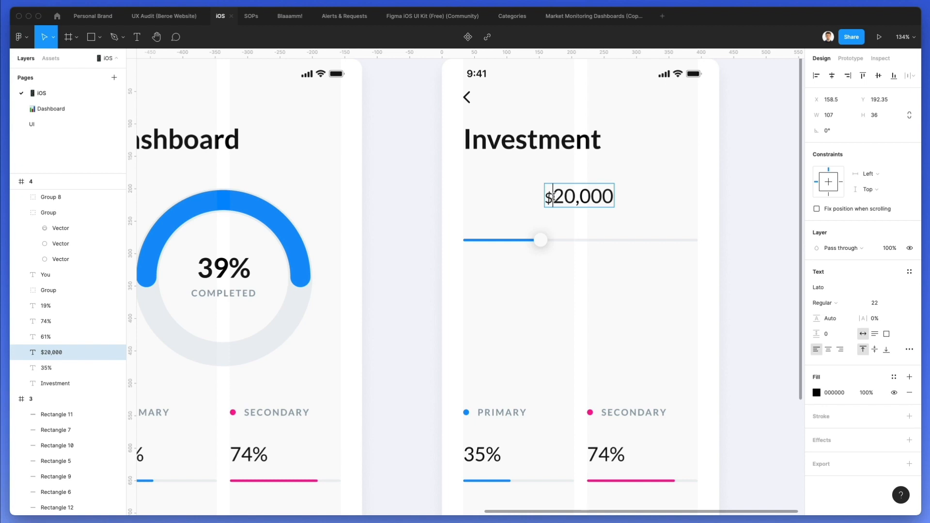
pyautogui.press('Escape')
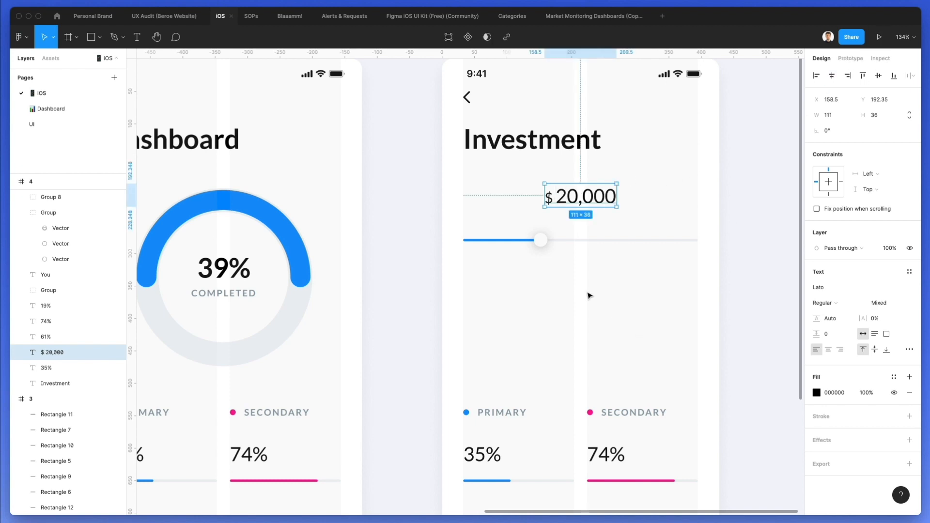
pyautogui.click(556, 232)
# Step: Copy the Currency row with its divider from the Settings screen to below the slider on the Investment screen
pyautogui.scroll(-2, 557, 232)
pyautogui.keyDown('ctrl'); pyautogui.scroll(-5, 558, 234); pyautogui.keyUp('ctrl')
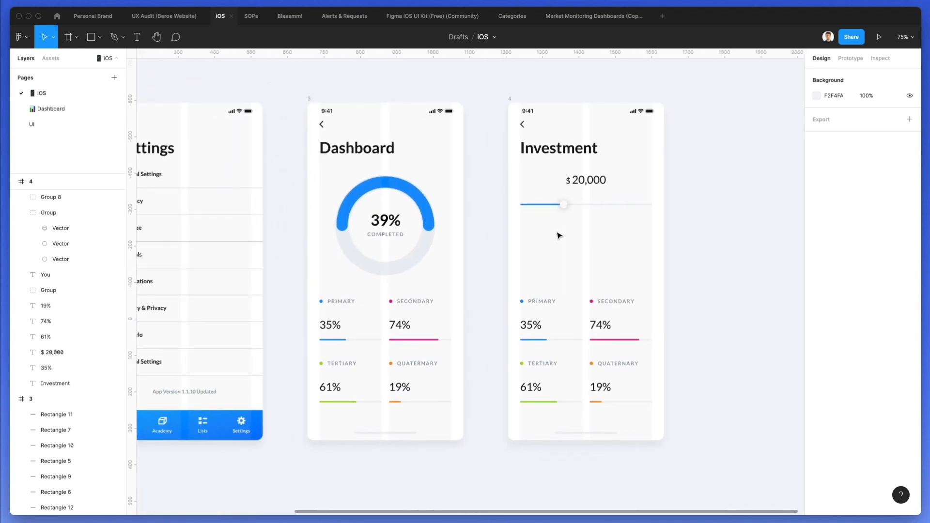
pyautogui.hscroll(-3, 559, 235)
pyautogui.keyDown('alt'); pyautogui.moveTo(226, 207); pyautogui.dragTo(693, 272); pyautogui.keyUp('alt')
pyautogui.press('super+z')
pyautogui.scroll(5, 712, 232)
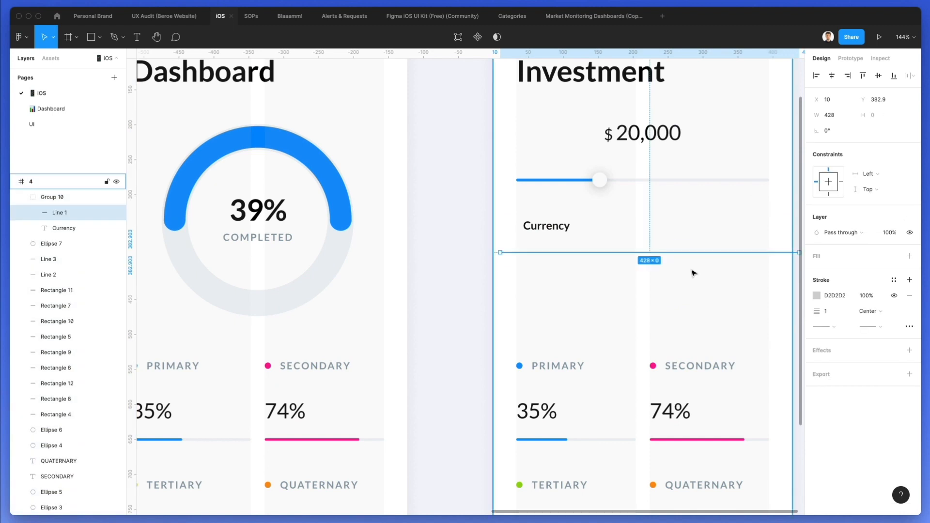
# Step: Align the copied Currency row with the Investment frame's left edge at X 0
pyautogui.hscroll(2, 693, 272)
pyautogui.click(583, 238)
pyautogui.click(464, 226)
pyautogui.hotkey('shift', 'Left')
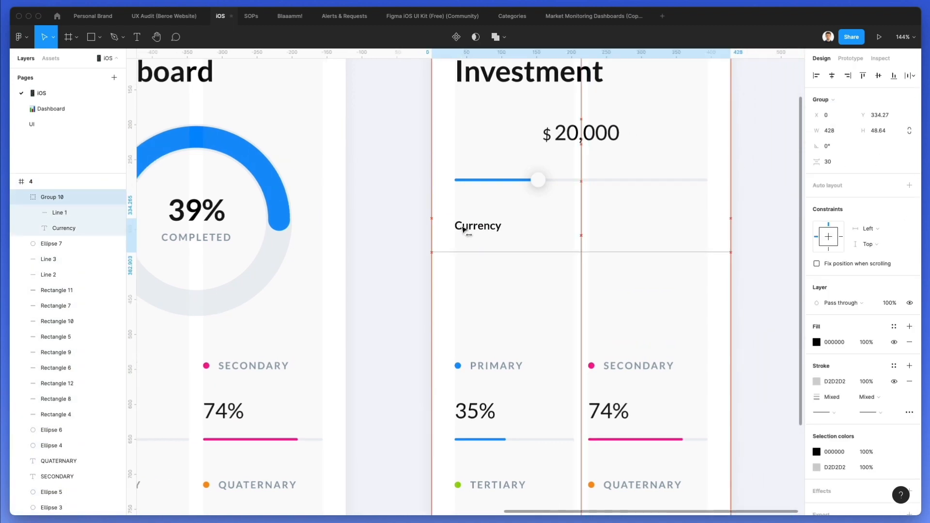
pyautogui.press('Escape')
# Step: Duplicate the Currency row's divider line and move the copy above the label to Y 312.9
pyautogui.moveTo(577, 240); pyautogui.dragTo(613, 273)
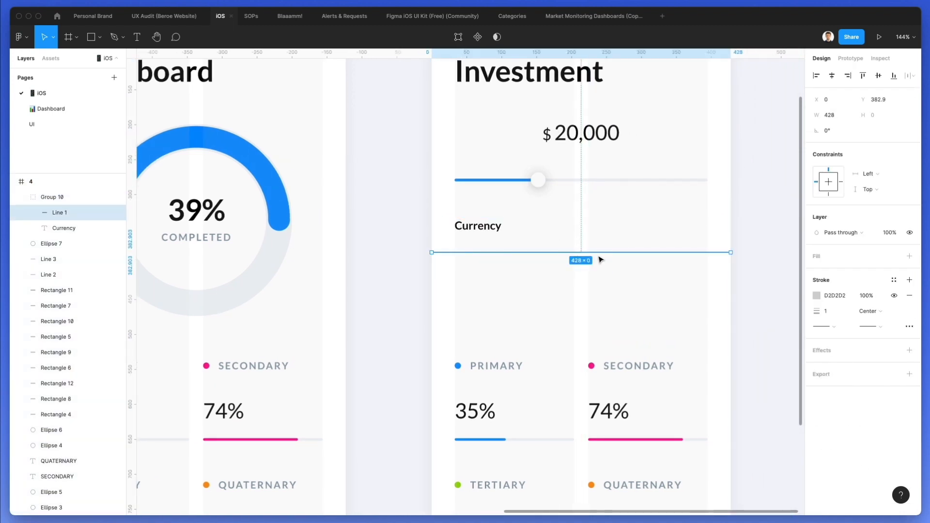
pyautogui.press('super+c')
pyautogui.press('super+v')
pyautogui.hotkey('shift', 'Up')
pyautogui.hotkey('shift', 'Up')
pyautogui.hotkey('shift', 'Up')
pyautogui.hotkey('shift', 'Up')
pyautogui.hotkey('shift', 'Up')
pyautogui.hotkey('shift', 'Up')
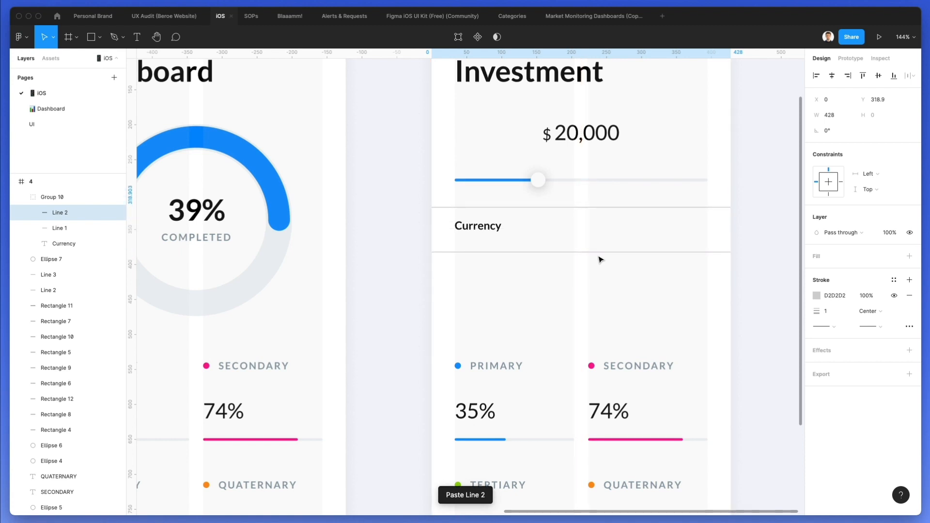
pyautogui.press('Up')
pyautogui.press('Up')
pyautogui.press('Up')
pyautogui.press('Up')
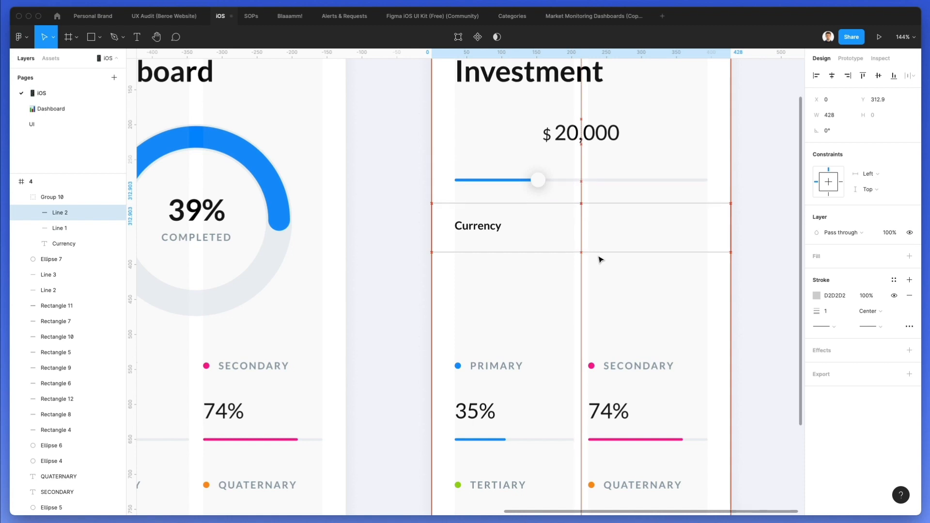
# Step: Duplicate the Currency label at the row's right end, right-align it and change its text to "TRANSACTION FEE"
pyautogui.click(600, 262)
pyautogui.moveTo(479, 228); pyautogui.dragTo(686, 228)
pyautogui.press('super+z')
pyautogui.press('super+alt+r')
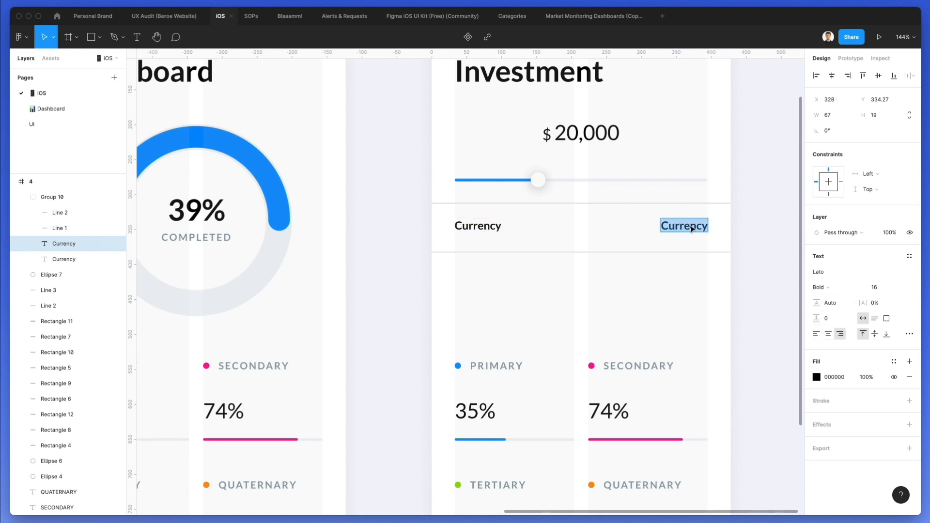
pyautogui.write('TRANSACTION FEE')
pyautogui.press('Escape')
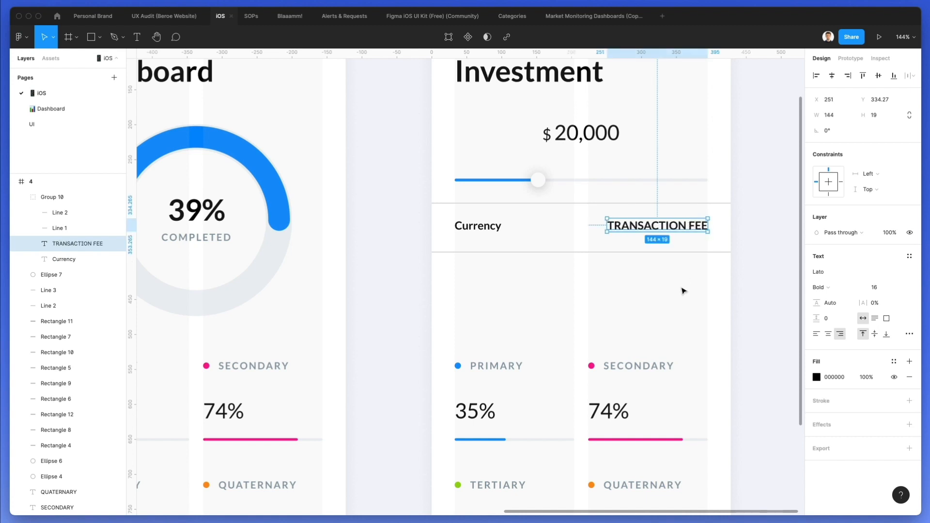
# Step: Apply the grey PRIMARY label's text style to TRANSACTION FEE and keep it aligned in its row
pyautogui.scroll(-2, 683, 291)
pyautogui.click(545, 353)
pyautogui.hotkey('ctrl', 'alt', 'c')
pyautogui.click(650, 235)
pyautogui.click(651, 236)
pyautogui.hotkey('ctrl', 'alt', 'v')
pyautogui.moveTo(653, 237); pyautogui.dragTo(650, 235)
# Step: Change the Currency label's text in the row below the slider to "$ 106,09"
pyautogui.click(518, 235)
pyautogui.doubleClick(525, 236)
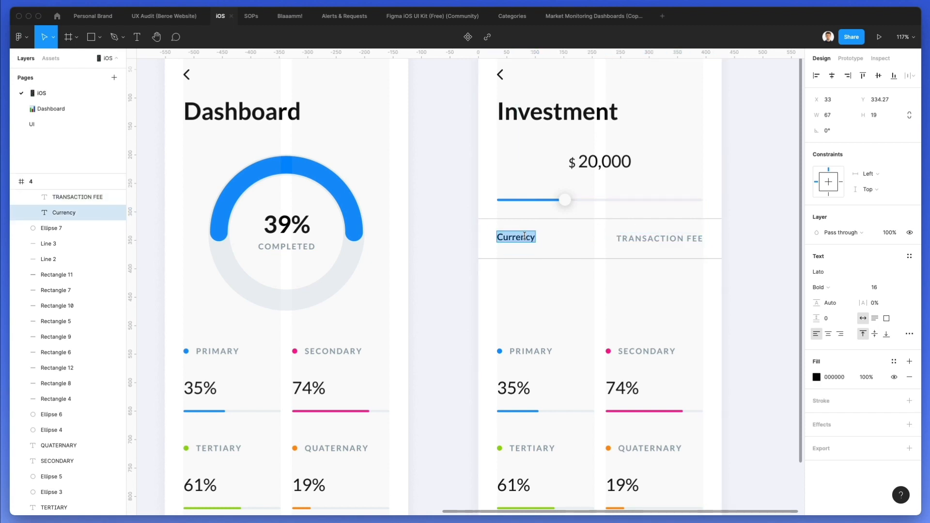
pyautogui.write('$ 106,09')
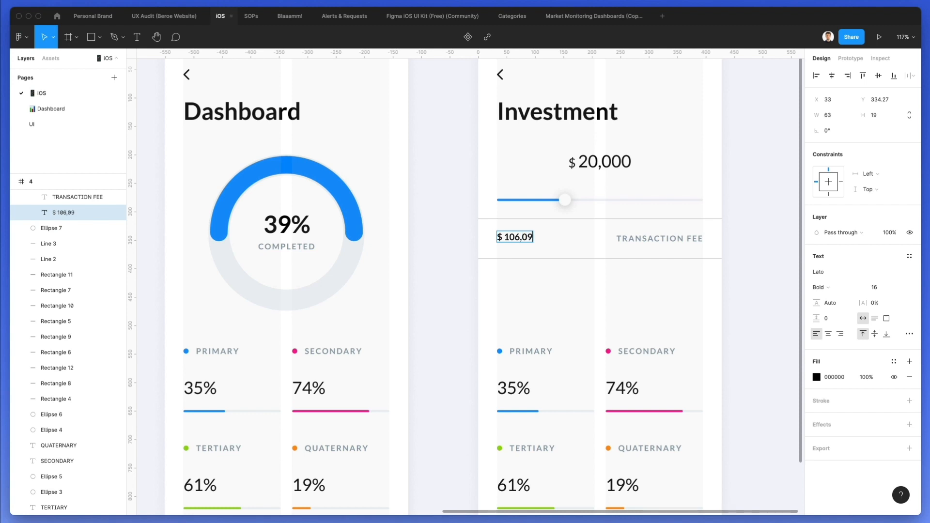
# Step: Correct the amount in the transaction fee row to "$ 106.09"
pyautogui.hscroll(5, 548, 268)
pyautogui.scroll(1, 548, 268)
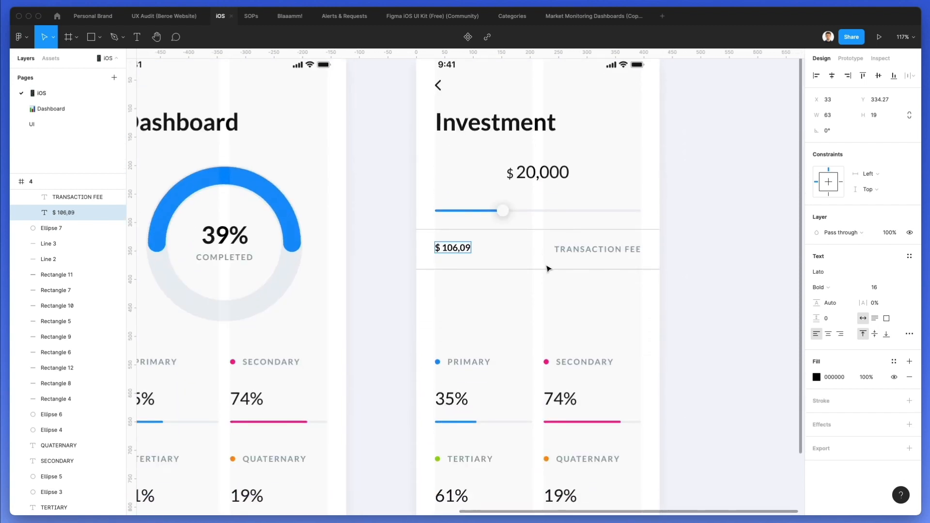
pyautogui.press('Escape')
pyautogui.press('Escape')
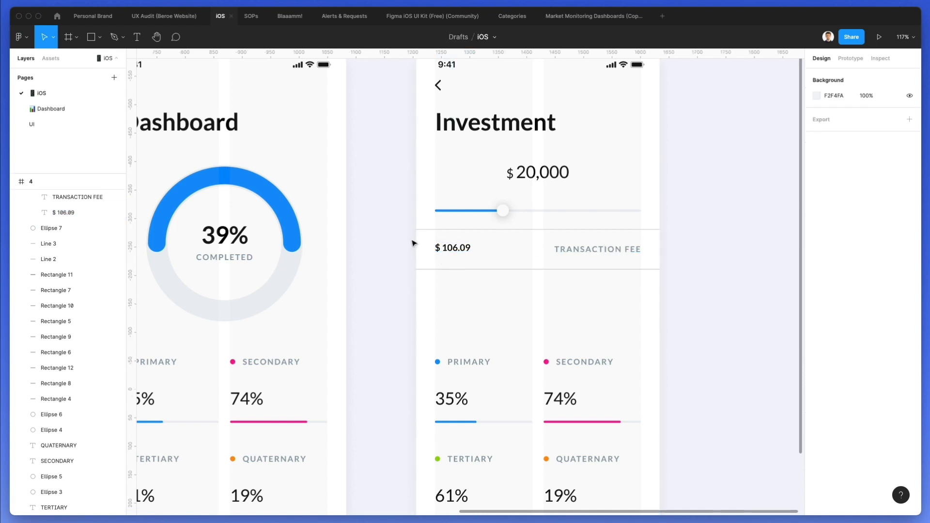
# Step: Align the $ 106.09 amount and the TRANSACTION FEE label on their vertical centres
pyautogui.moveTo(414, 243); pyautogui.dragTo(644, 264)
pyautogui.click(878, 77)
pyautogui.press('Down')
pyautogui.press('Escape')
# Step: Group the transaction fee row with its two divider lines and move the group down to Y 354.9
pyautogui.moveTo(684, 265); pyautogui.dragTo(400, 232)
pyautogui.hotkey('shift', 'Down')
pyautogui.hotkey('shift', 'Down')
pyautogui.hotkey('shift', 'Down')
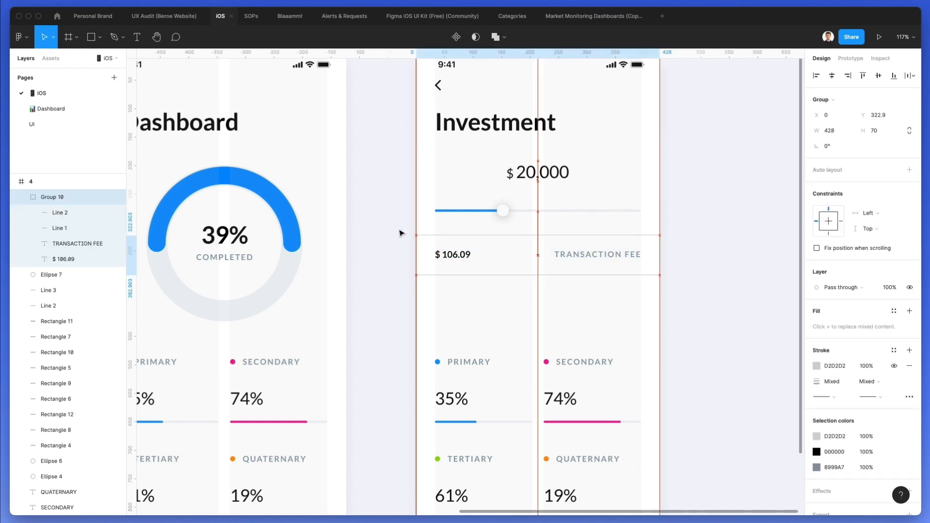
pyautogui.hotkey('shift', 'Down')
pyautogui.press('Down')
pyautogui.press('Down')
pyautogui.scroll(-3, 402, 232)
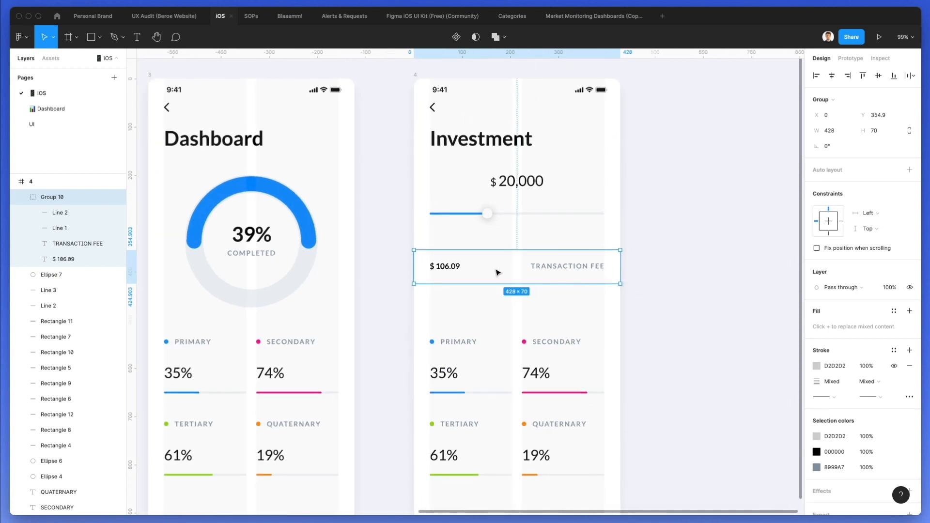
# Step: Delete the PRIMARY, SECONDARY, TERTIARY and QUATERNARY statistics from the Investment screen
pyautogui.moveTo(392, 299); pyautogui.dragTo(628, 487)
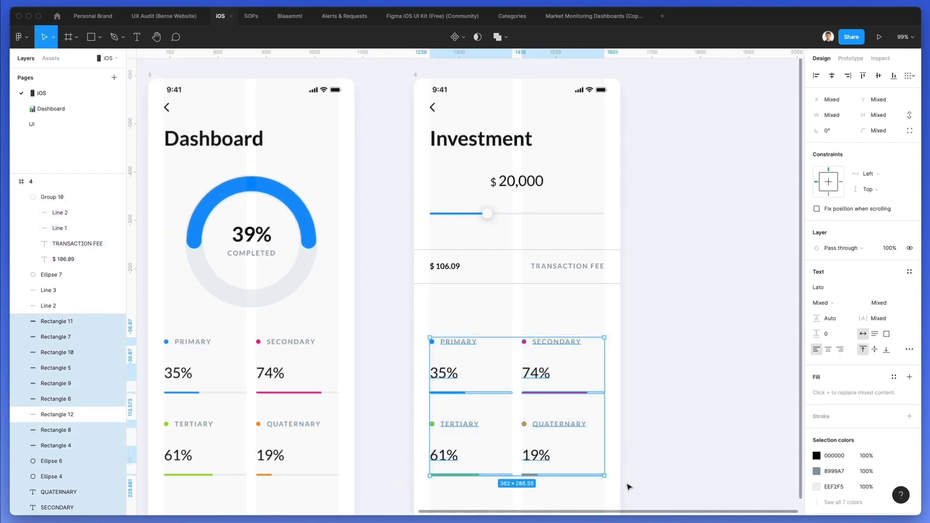
pyautogui.press('Delete')
# Step: Duplicate the transaction fee row group twice and stack the copies beneath it, the last one at Y 495.72
pyautogui.moveTo(658, 334); pyautogui.dragTo(469, 261)
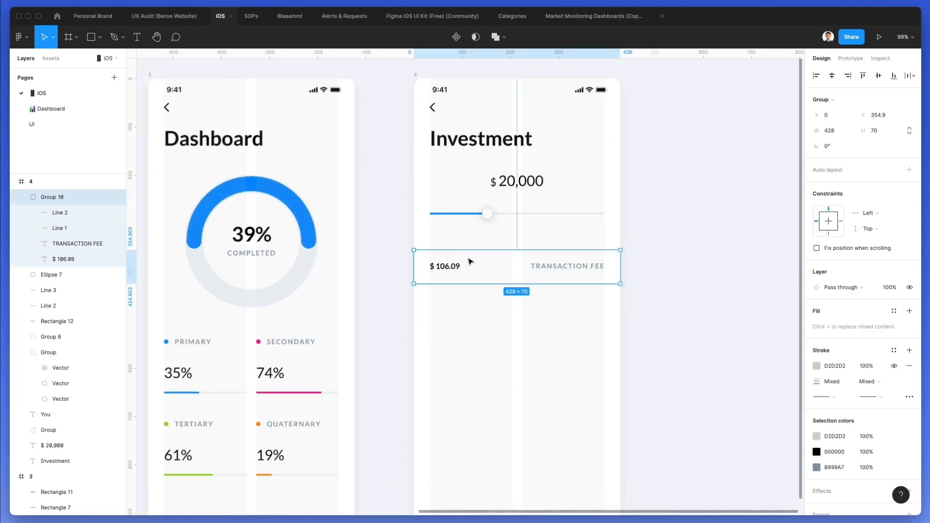
pyautogui.doubleClick(550, 272)
pyautogui.moveTo(665, 237); pyautogui.dragTo(388, 324)
pyautogui.moveTo(470, 266); pyautogui.dragTo(471, 299)
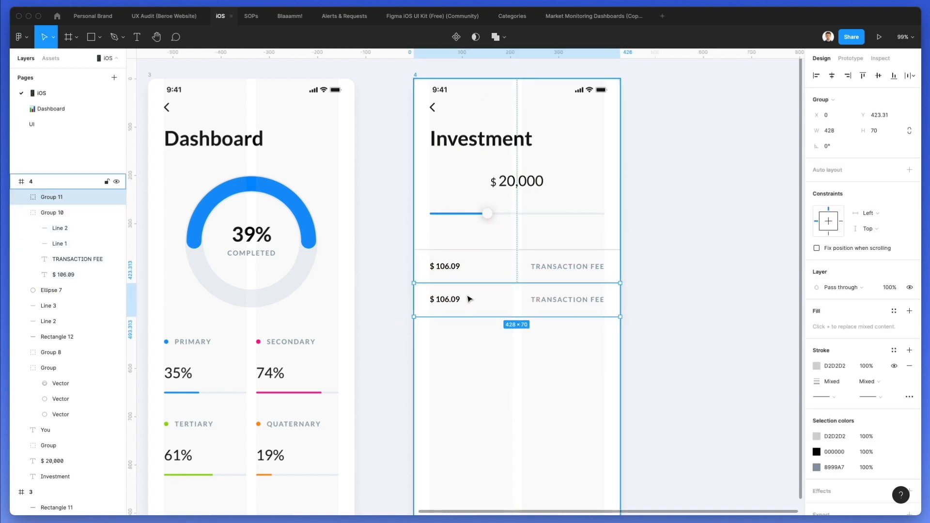
pyautogui.press('super+d')
pyautogui.scroll(5, 566, 373)
pyautogui.moveTo(542, 376); pyautogui.dragTo(621, 225)
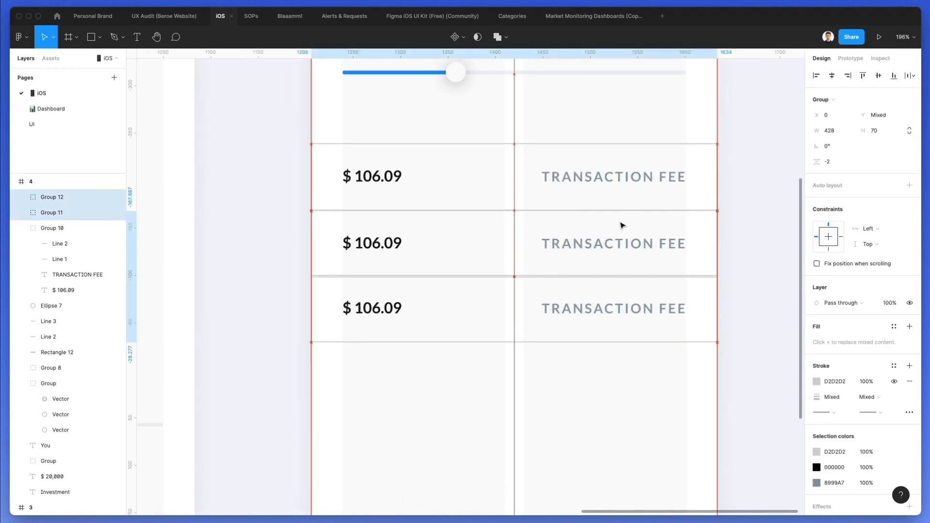
pyautogui.click(695, 301)
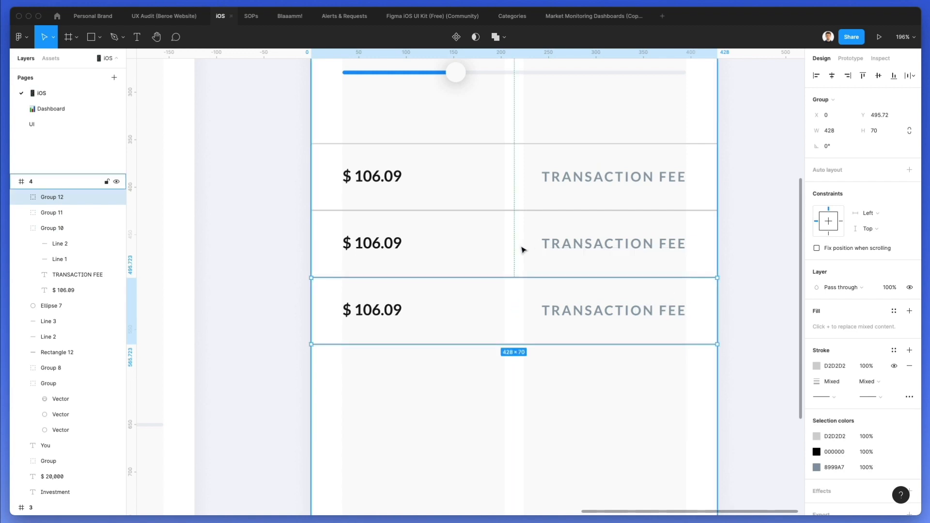
# Step: Delete the redundant upper divider lines from the two duplicated rows
pyautogui.press('Escape')
pyautogui.keyDown('super'); pyautogui.click(510, 277); pyautogui.keyUp('super')
pyautogui.keyDown('super'); pyautogui.click(520, 209); pyautogui.keyUp('super')
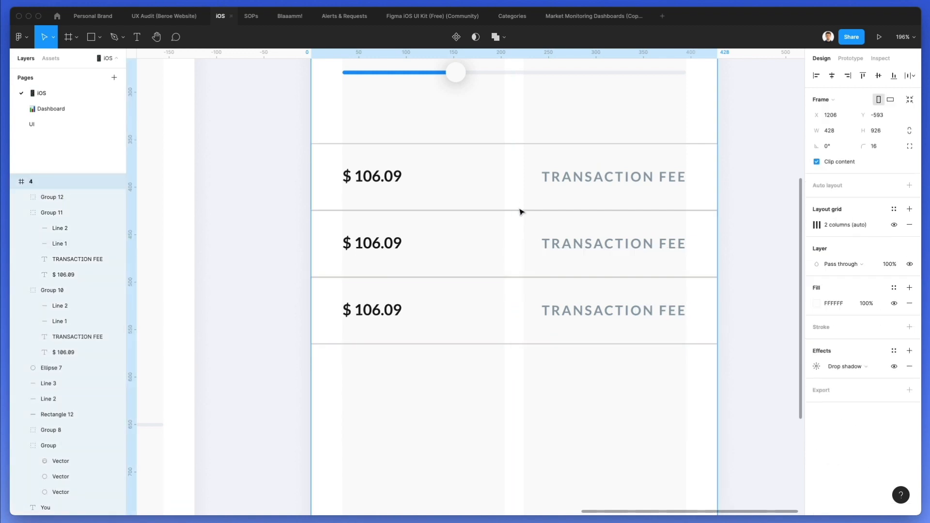
pyautogui.keyDown('super'); pyautogui.click(519, 211); pyautogui.keyUp('super')
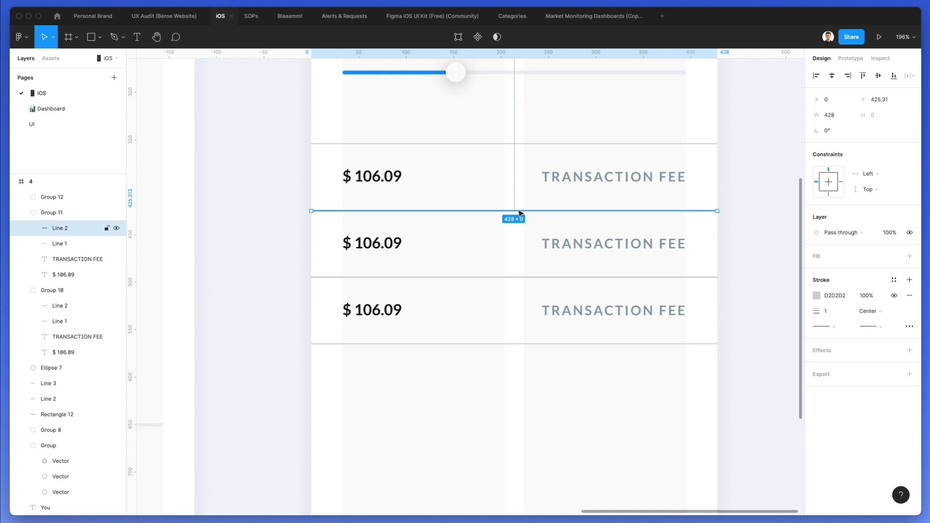
pyautogui.keyDown('shift'); pyautogui.keyDown('super'); pyautogui.click(501, 277); pyautogui.keyUp('super'); pyautogui.keyUp('shift')
pyautogui.press('Delete')
# Step: Change the label of the second row to "TOTAL" and the label of the third row to "BALANCE"
pyautogui.doubleClick(611, 248)
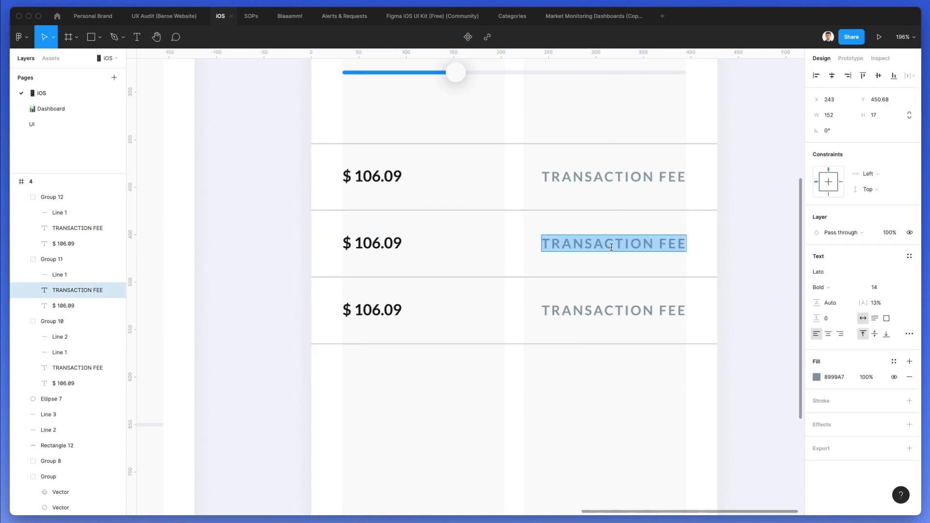
pyautogui.write('TOTAL')
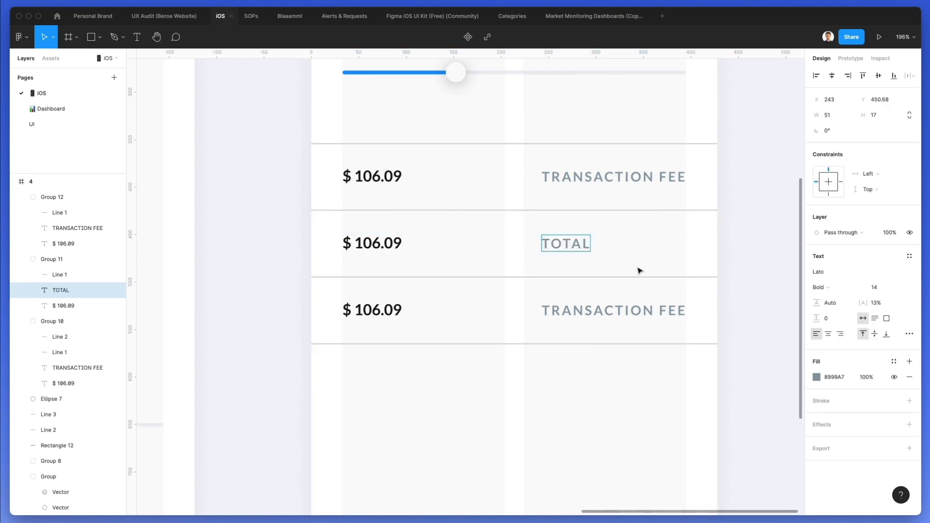
pyautogui.click(610, 310)
pyautogui.doubleClick(610, 310)
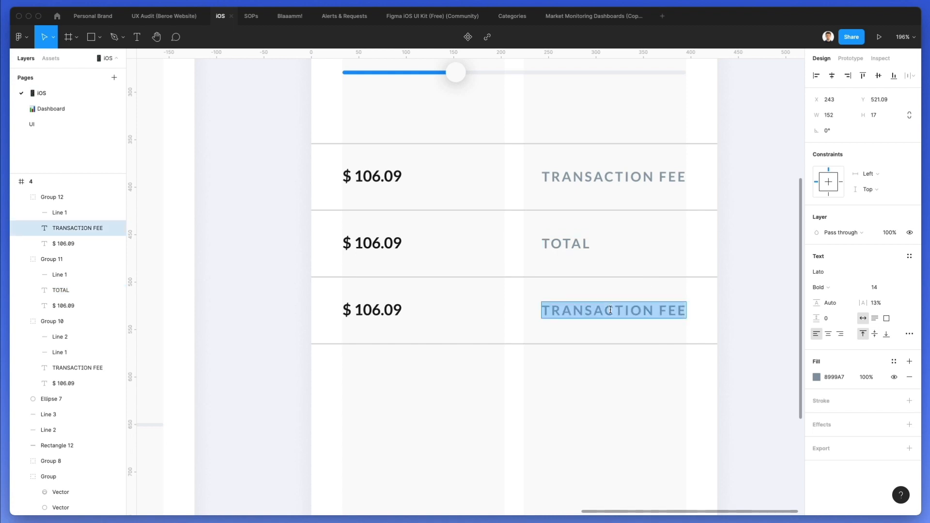
pyautogui.write('BALANCE')
pyautogui.press('Escape')
# Step: Move the BALANCE and TOTAL labels to line up with the right edge of TRANSACTION FEE
pyautogui.moveTo(574, 314); pyautogui.dragTo(645, 309)
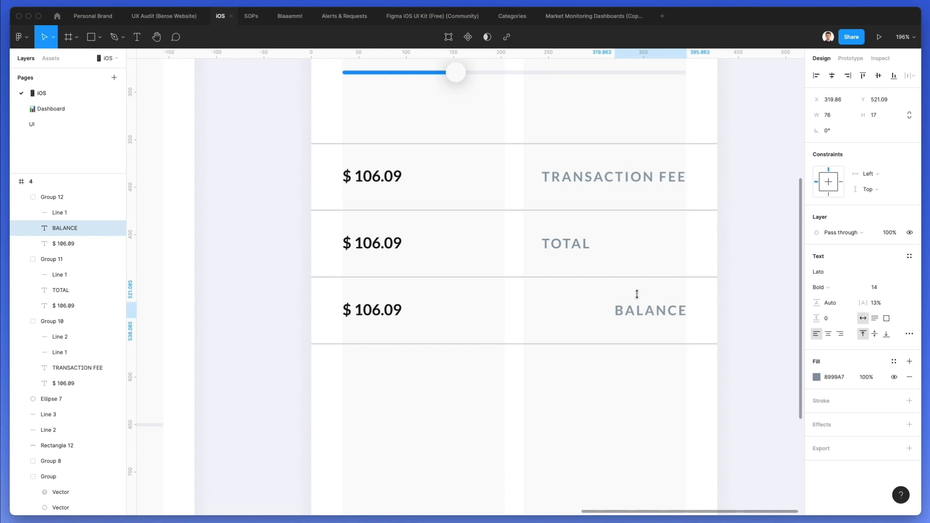
pyautogui.doubleClick(561, 243)
pyautogui.moveTo(561, 244); pyautogui.dragTo(657, 243)
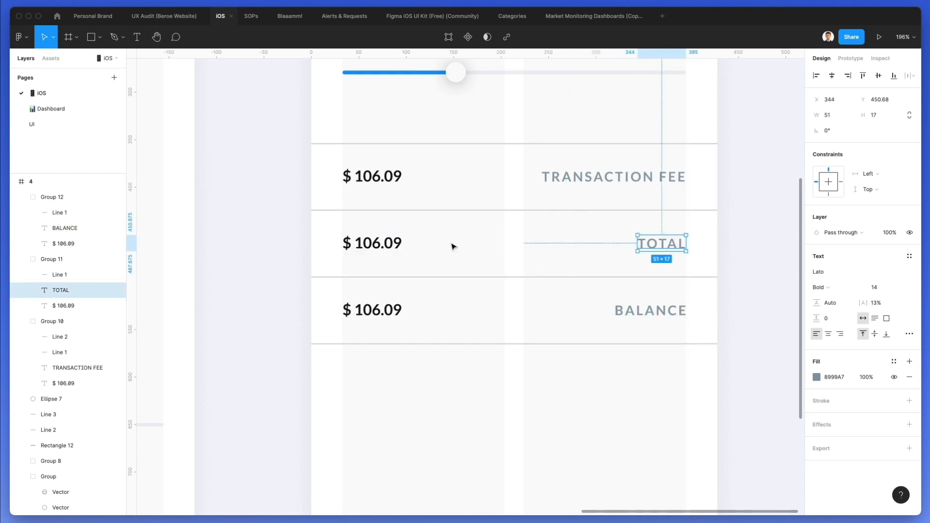
# Step: Change the TOTAL amount to "$ 29206.09" and the BALANCE amount to "$ 19106.09"
pyautogui.doubleClick(379, 245)
pyautogui.press('BackSpace')
pyautogui.write('29')
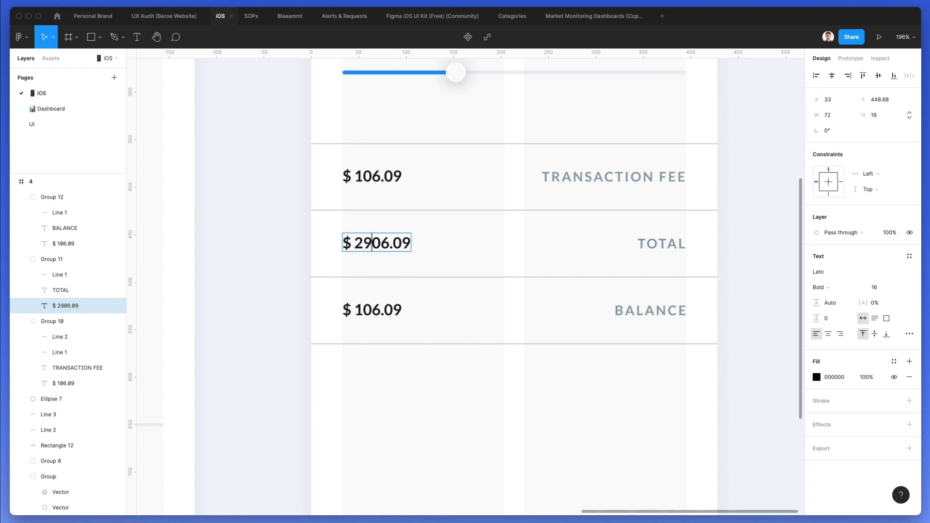
pyautogui.write('2')
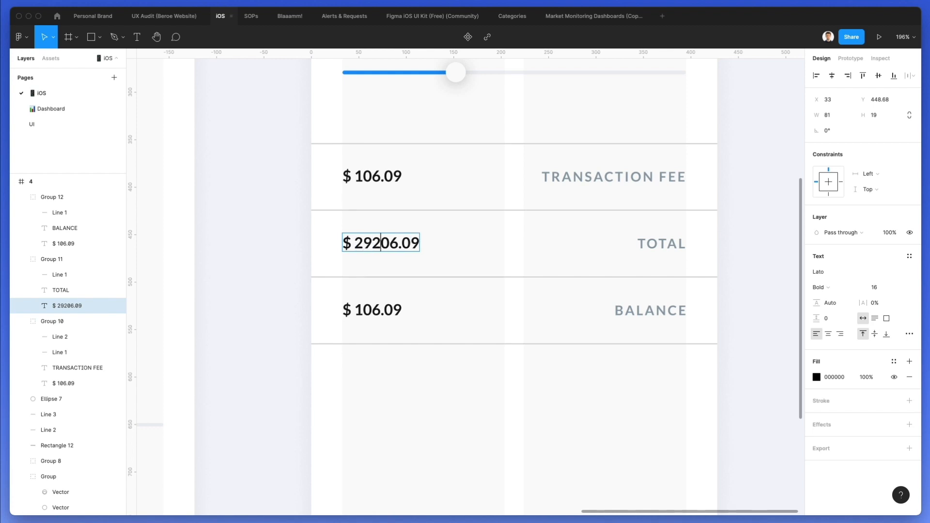
pyautogui.doubleClick(360, 308)
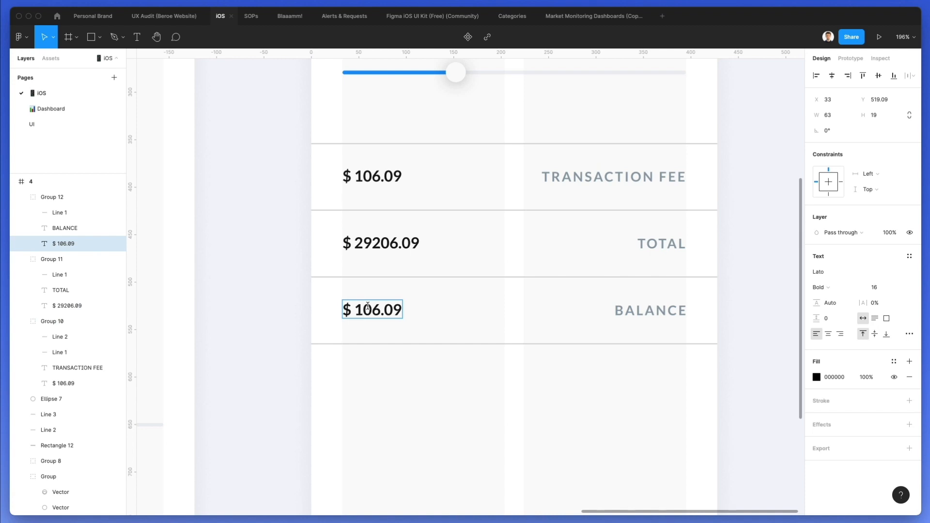
pyautogui.write('91')
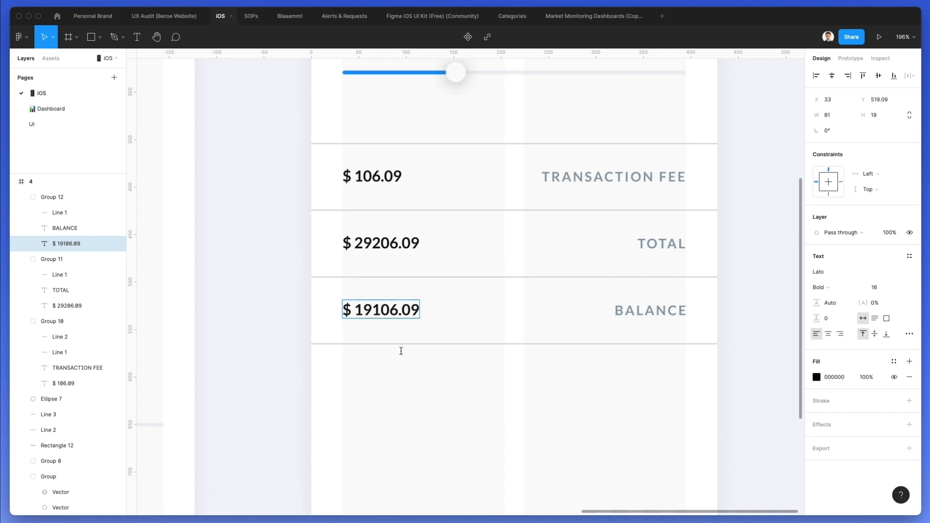
pyautogui.click(406, 368)
pyautogui.scroll(-3, 423, 315)
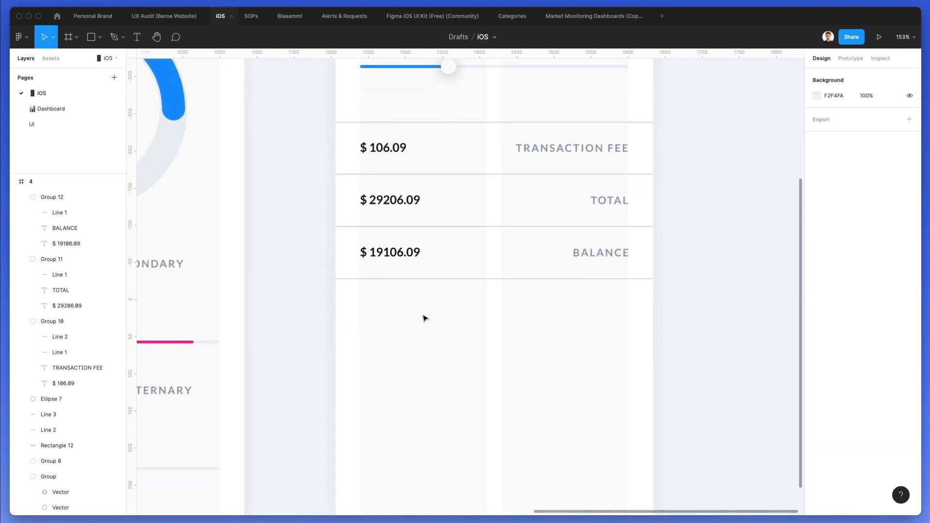
pyautogui.scroll(-5, 424, 318)
pyautogui.hscroll(-5, 257, 262)
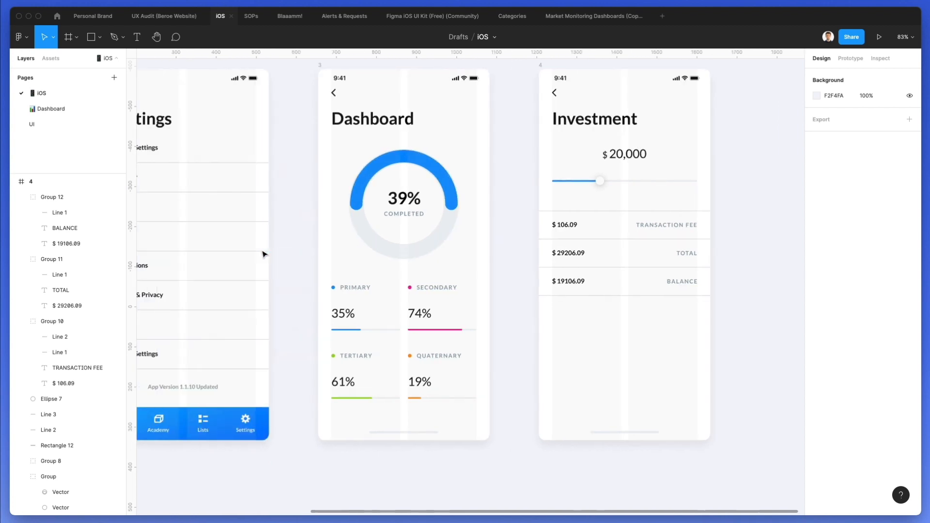
pyautogui.click(193, 236)
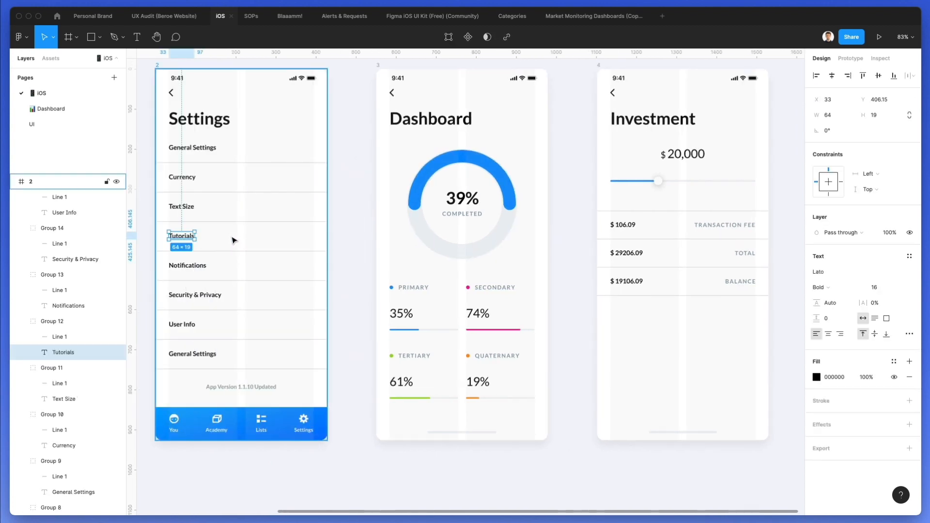
pyautogui.click(604, 69)
pyautogui.hotkey('ctrl', 'v')
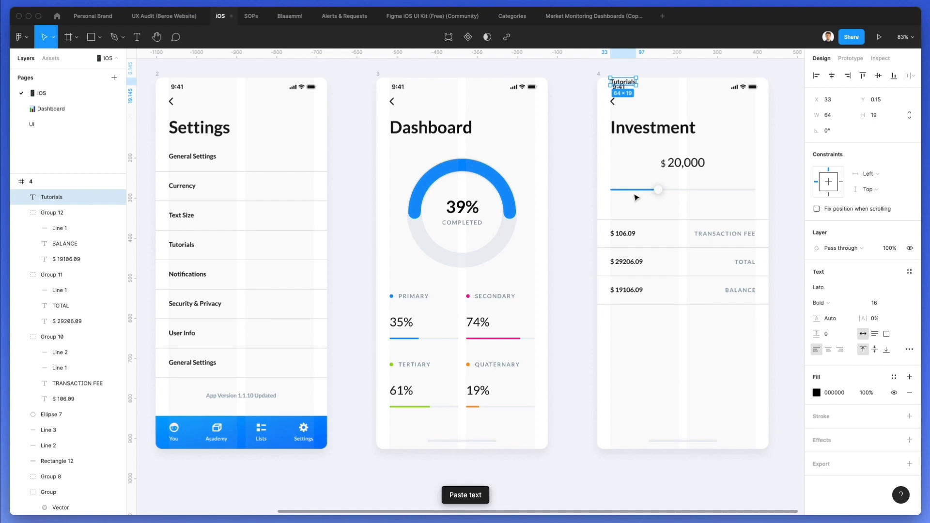
pyautogui.moveTo(624, 86); pyautogui.dragTo(744, 331)
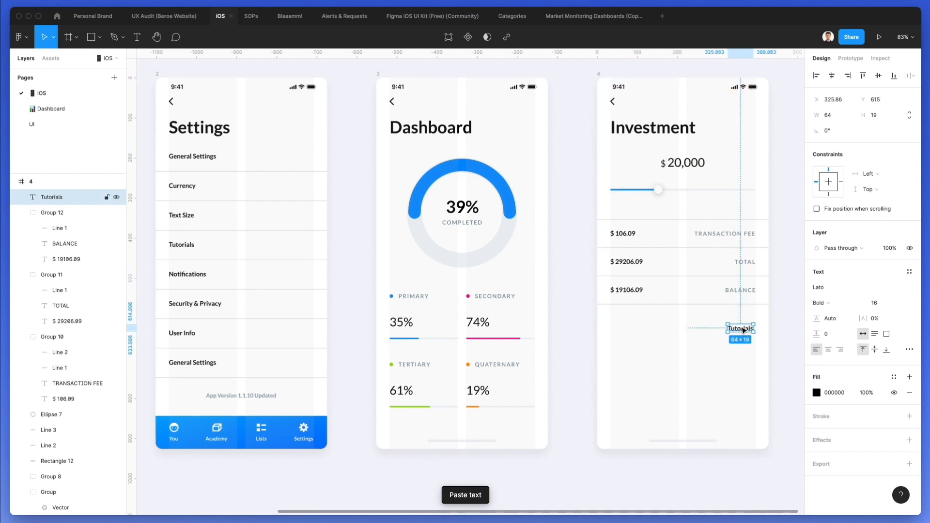
pyautogui.press('Delete')
# Step: Copy the grey app version text from Settings onto the Investment screen and replace it with the "There are many variations of passages" filler paragraph
pyautogui.moveTo(264, 396); pyautogui.dragTo(693, 377)
pyautogui.press('Return')
pyautogui.press('BackSpace')
pyautogui.hotkey('ctrl', 'v')
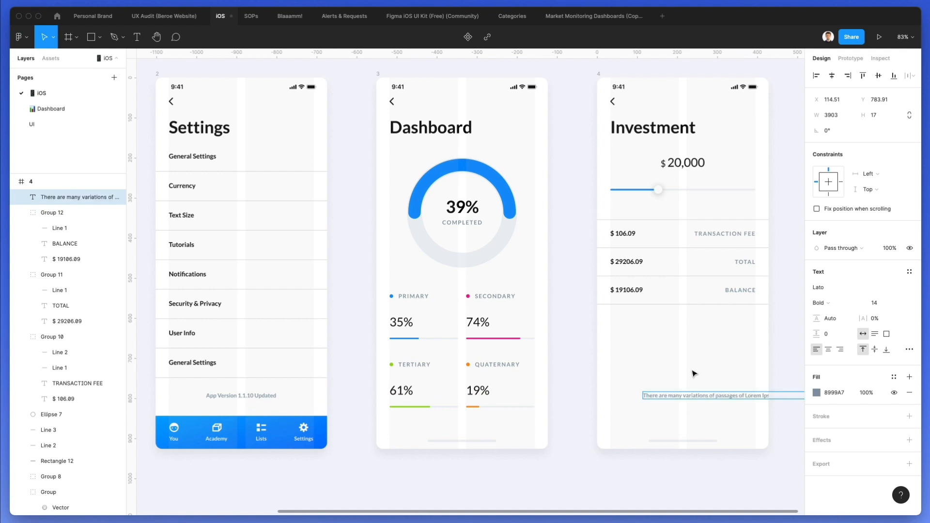
# Step: Wrap the filler paragraph in a box about 373 wide and place it below the BALANCE row
pyautogui.hscroll(2, 693, 373)
pyautogui.click(842, 119)
pyautogui.write('200')
pyautogui.press('Return')
pyautogui.moveTo(601, 420); pyautogui.dragTo(771, 444)
# Step: Shorten the filler paragraph so it ends with "but the majority have suffered alteration."
pyautogui.doubleClick(630, 331)
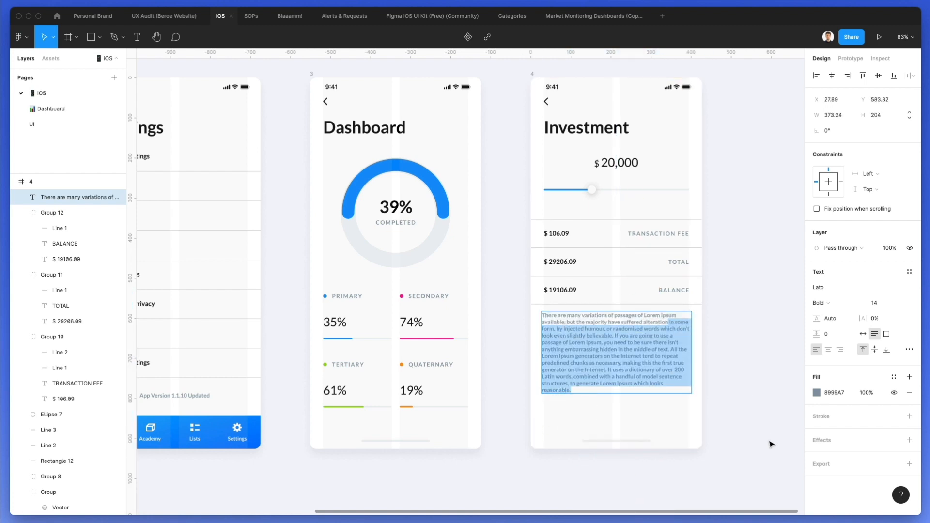
pyautogui.write('.')
pyautogui.press('Escape')
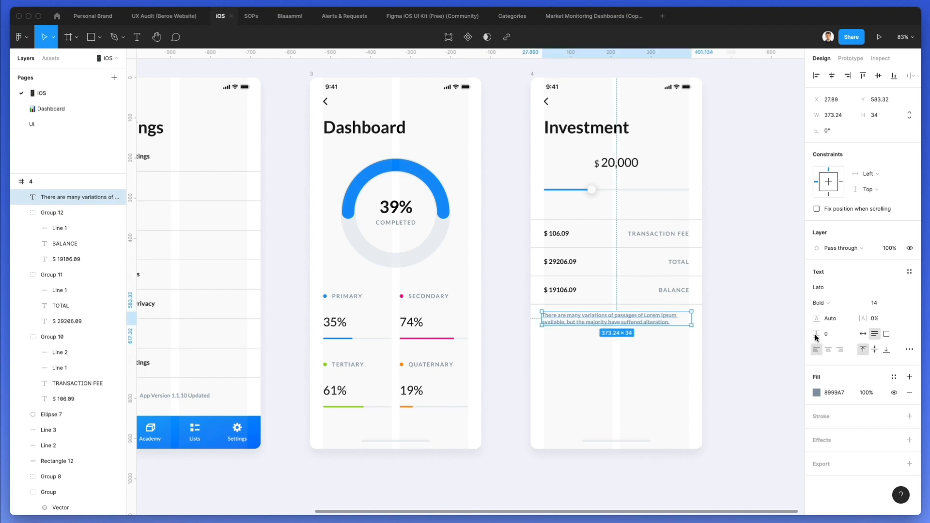
# Step: Centre-align the filler text, increase its line height and move it down toward the lower part of the Investment screen
pyautogui.click(828, 350)
pyautogui.moveTo(816, 318); pyautogui.dragTo(901, 315)
pyautogui.moveTo(628, 328); pyautogui.dragTo(629, 366)
pyautogui.click(546, 352)
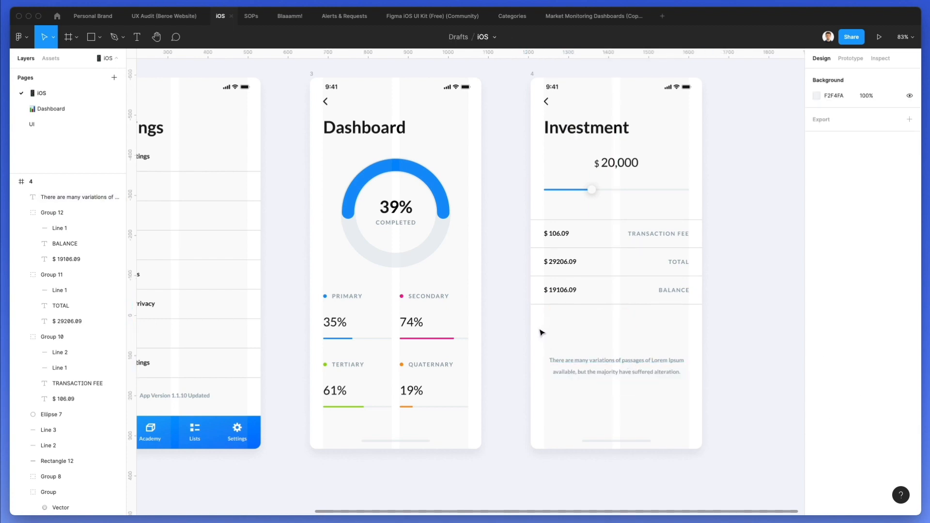
# Step: Draw a button rectangle about 366 by 67 below the filler text and set its corner radius to 10
pyautogui.press('r')
pyautogui.moveTo(549, 399)
pyautogui.mouseDown()
pyautogui.moveTo(699, 422)
pyautogui.moveTo(677, 413)
pyautogui.mouseUp()
pyautogui.moveTo(863, 128); pyautogui.dragTo(51, 132)
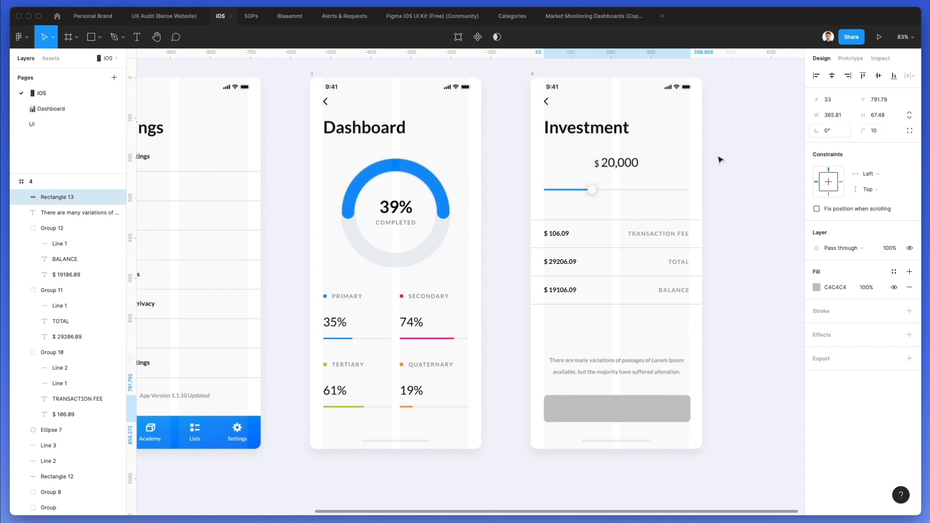
# Step: Copy the blue gradient of the Settings tab bar onto the button rectangle
pyautogui.click(222, 424)
pyautogui.click(573, 410)
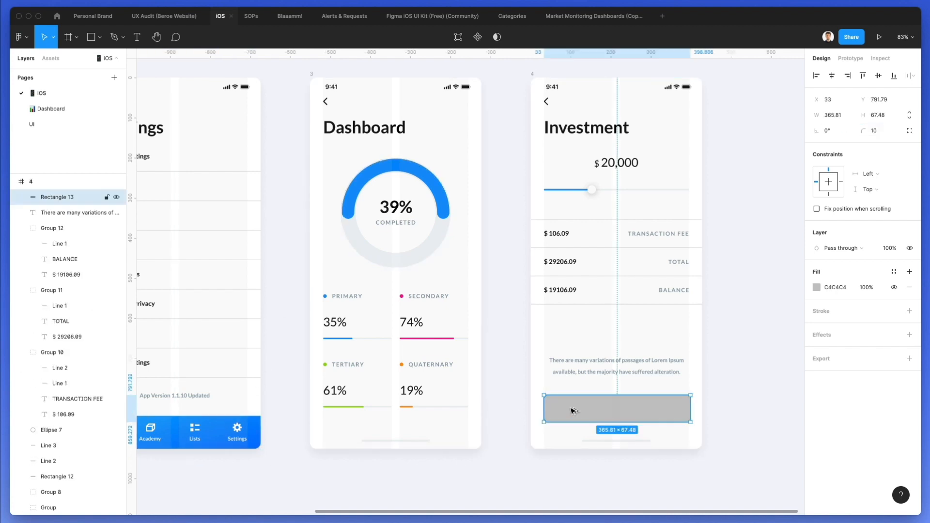
pyautogui.press('super+alt+v')
pyautogui.click(711, 391)
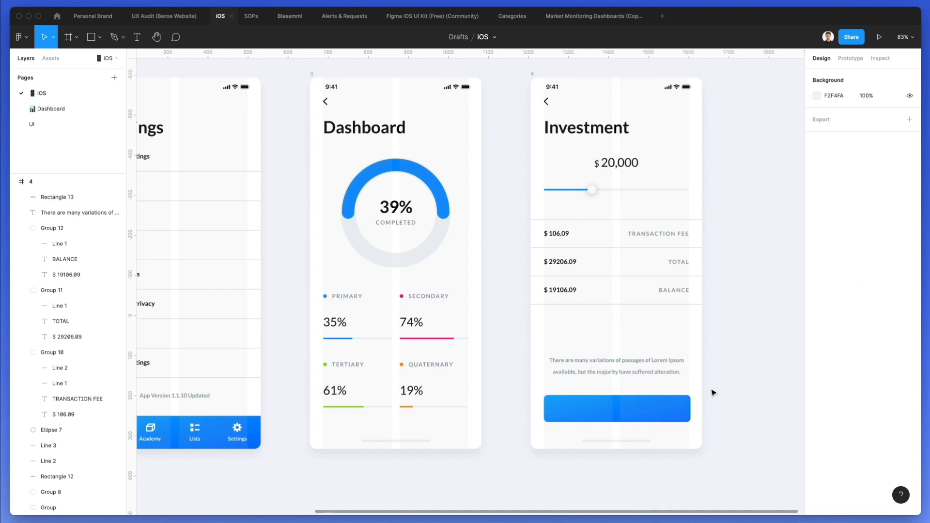
# Step: Copy the bold $ 106.09 text onto the blue button and change it to "Pay and Continue"
pyautogui.scroll(5, 673, 353)
pyautogui.click(601, 100)
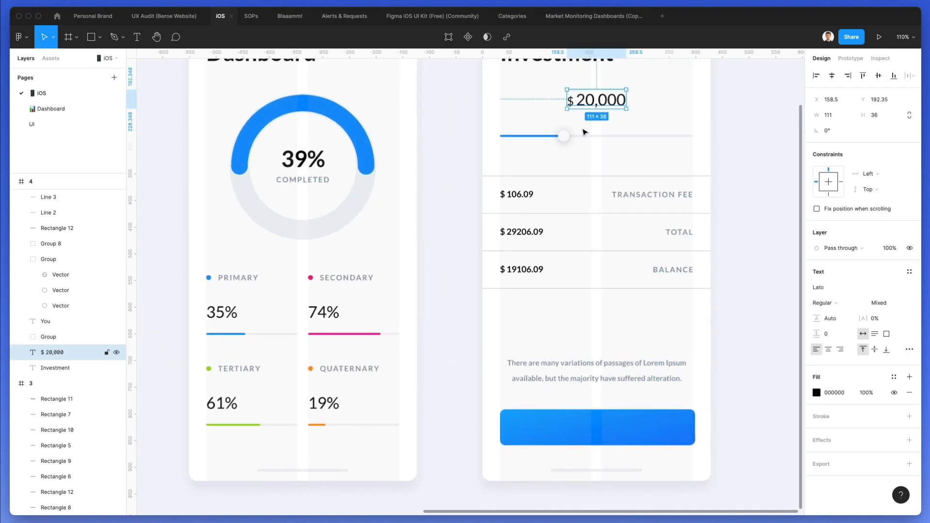
pyautogui.keyDown('super'); pyautogui.click(521, 196); pyautogui.keyUp('super')
pyautogui.press('super+c')
pyautogui.click(623, 416)
pyautogui.scroll(5, 623, 416)
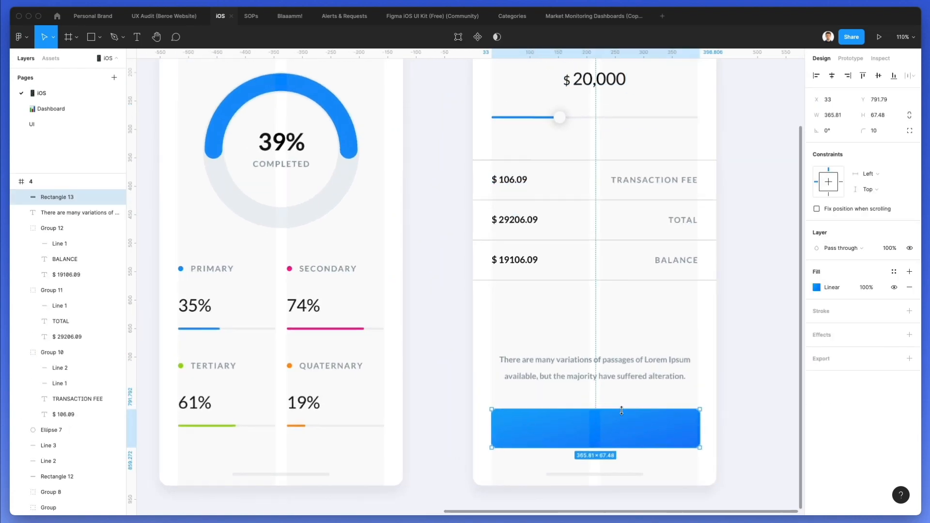
pyautogui.press('super+v')
pyautogui.moveTo(480, 86); pyautogui.dragTo(588, 407)
pyautogui.doubleClick(587, 407)
pyautogui.write('P')
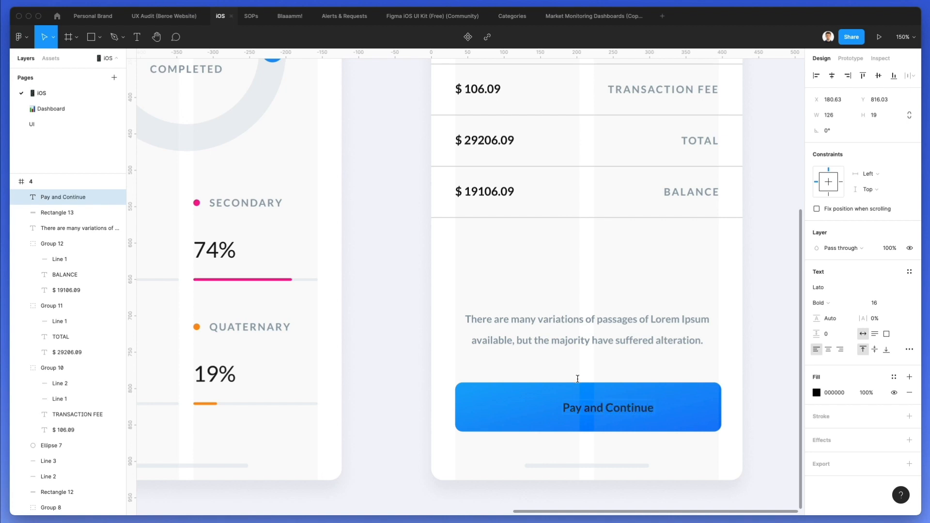
# Step: Change the "Pay and Continue" text to white (FFFFFF) and centre it horizontally on the blue button
pyautogui.hotkey('ctrl', 'c')
pyautogui.click(591, 275)
pyautogui.press('Escape')
pyautogui.scroll(-1, 609, 389)
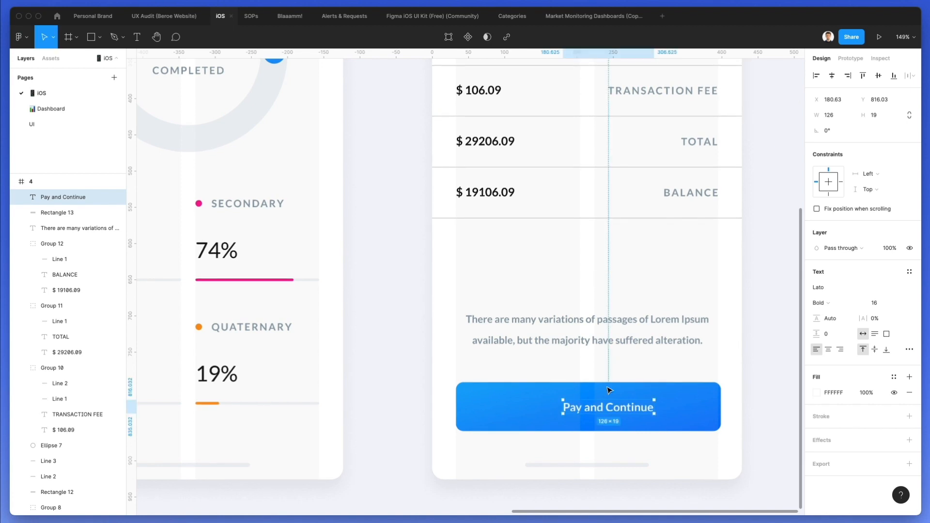
pyautogui.keyDown('shift'); pyautogui.click(669, 391); pyautogui.keyUp('shift')
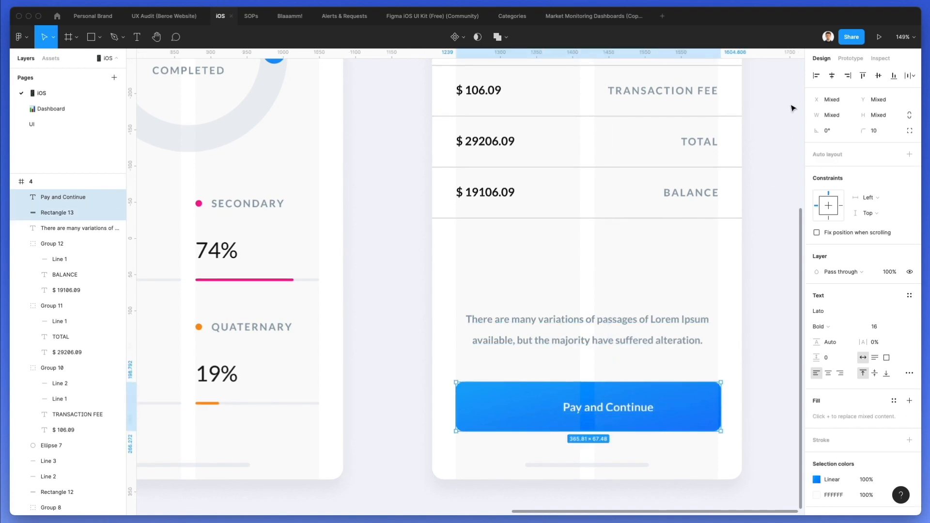
pyautogui.press('Escape')
# Step: Reduce the blue button's height symmetrically to about 59 and fine-tune the label's vertical position on it
pyautogui.click(621, 390)
pyautogui.moveTo(621, 383); pyautogui.dragTo(618, 386)
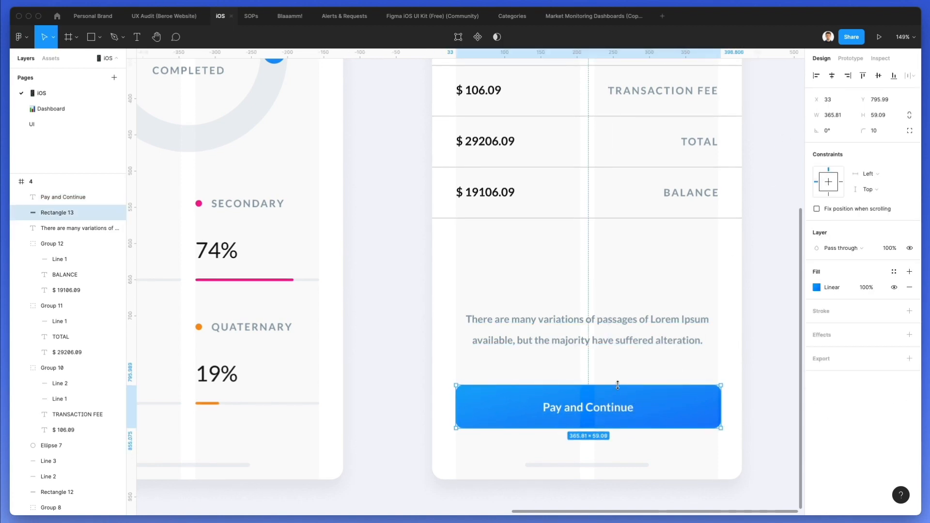
pyautogui.keyDown('shift'); pyautogui.click(588, 410); pyautogui.keyUp('shift')
pyautogui.click(588, 411)
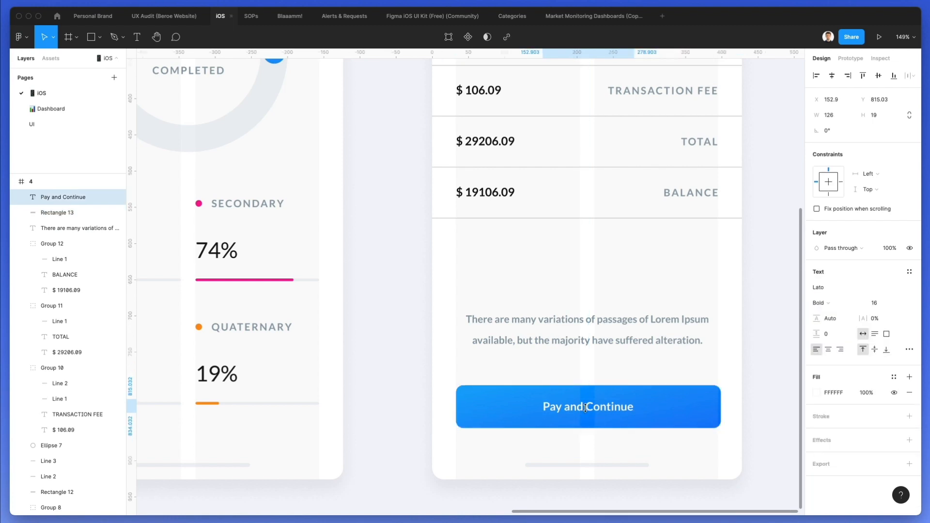
pyautogui.press('Up')
pyautogui.press('Down')
# Step: Group the "Pay and Continue" label with its blue button rectangle
pyautogui.moveTo(520, 369); pyautogui.dragTo(665, 441)
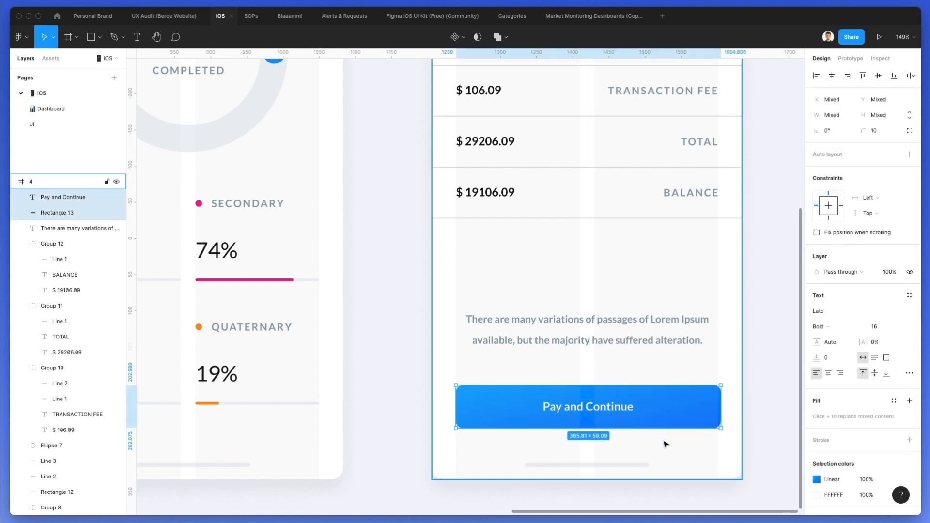
pyautogui.hotkey('ctrl', 'g')
pyautogui.hotkey('shift', '1')
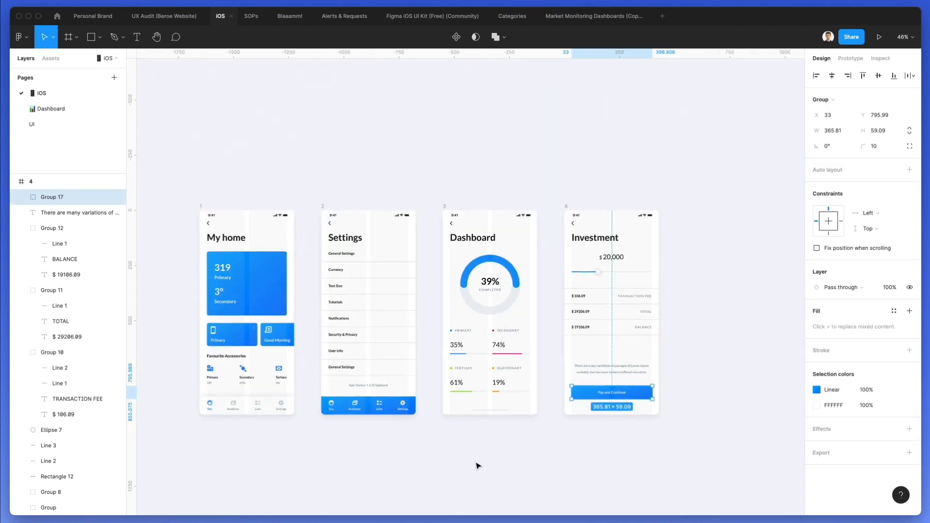
pyautogui.click(482, 454)
# Step: Hide the two-column layout grid on all four screen frames, My home, Settings, Dashboard and Investment
pyautogui.scroll(-1, 481, 426)
pyautogui.hscroll(-1, 481, 426)
pyautogui.hotkey('ctrl', '\\')
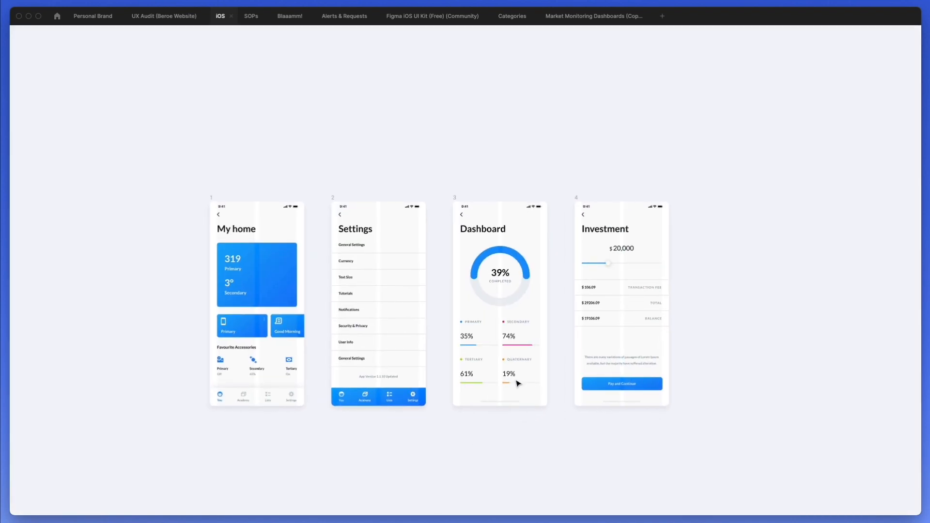
pyautogui.moveTo(149, 168); pyautogui.dragTo(735, 466)
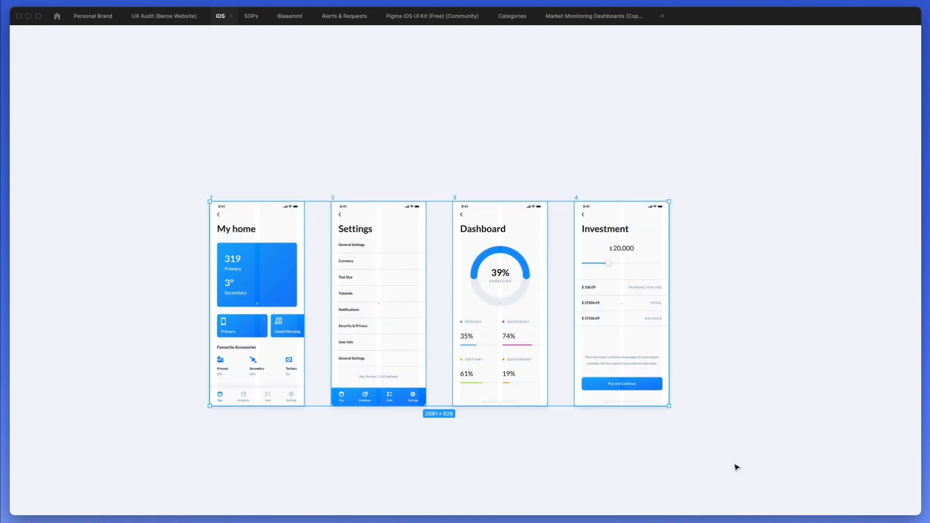
pyautogui.hotkey('ctrl', '\\')
pyautogui.click(894, 240)
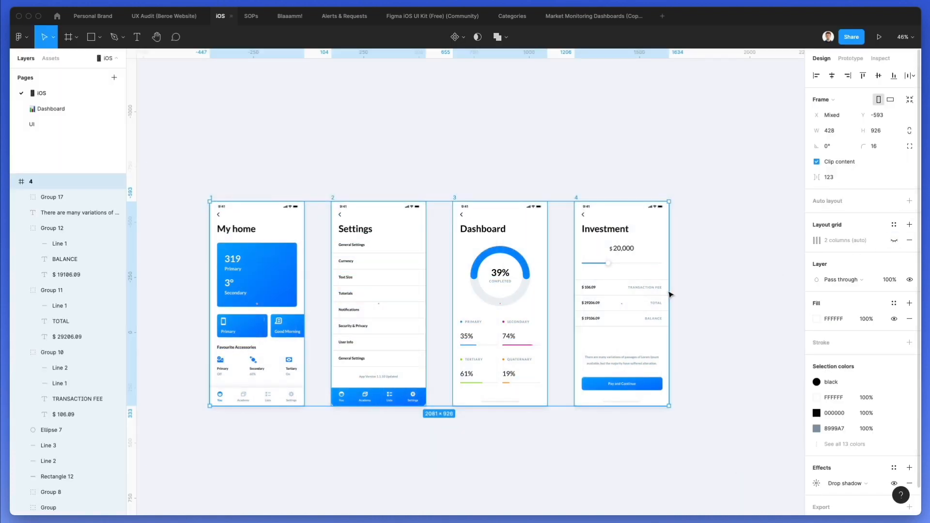
pyautogui.press('Escape')
# Step: Distribute the four screen frames with even horizontal spacing and leave them deselected
pyautogui.scroll(2, 442, 266)
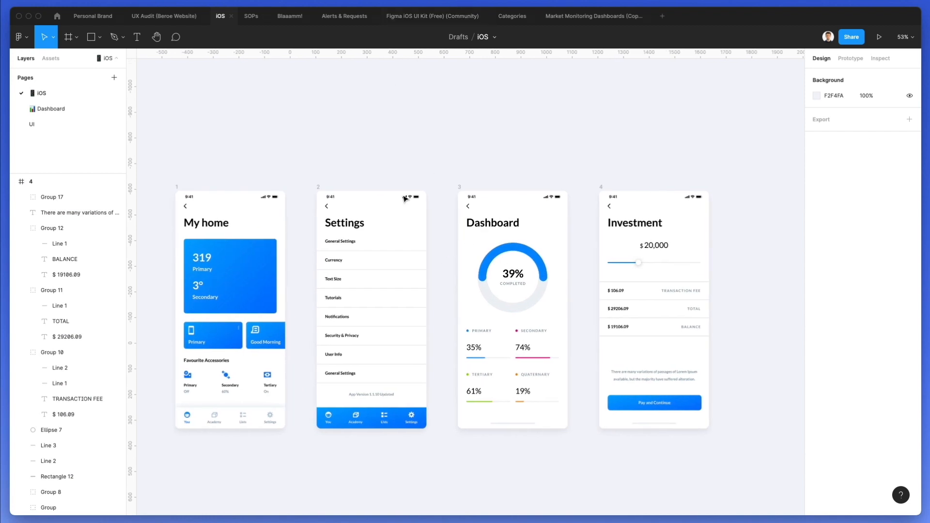
pyautogui.scroll(2, 405, 198)
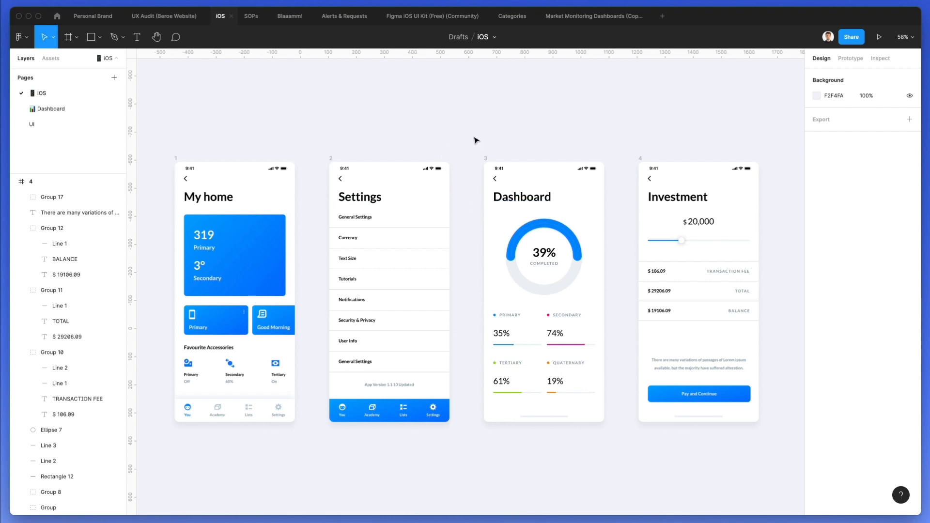
pyautogui.scroll(2, 470, 143)
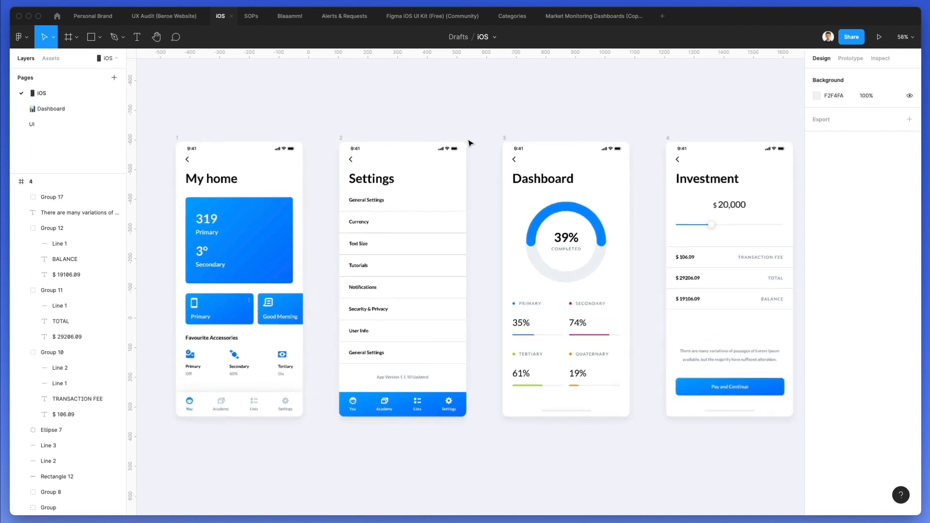
pyautogui.scroll(-2, 470, 143)
pyautogui.moveTo(222, 146); pyautogui.dragTo(785, 440)
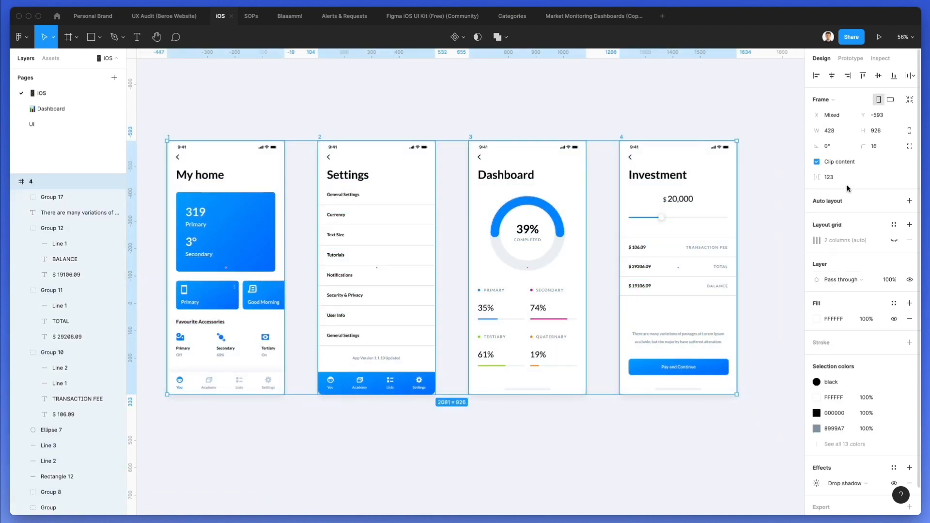
pyautogui.click(911, 76)
pyautogui.click(835, 117)
pyautogui.click(530, 112)
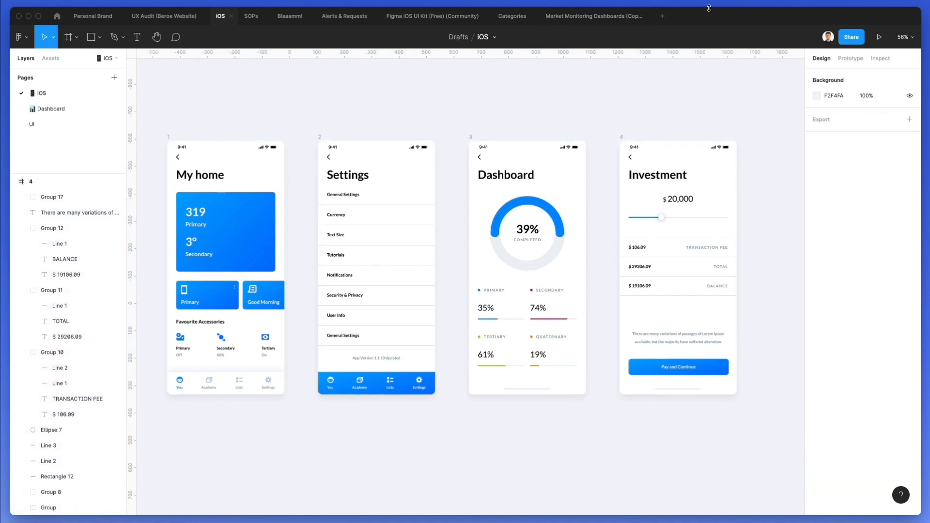